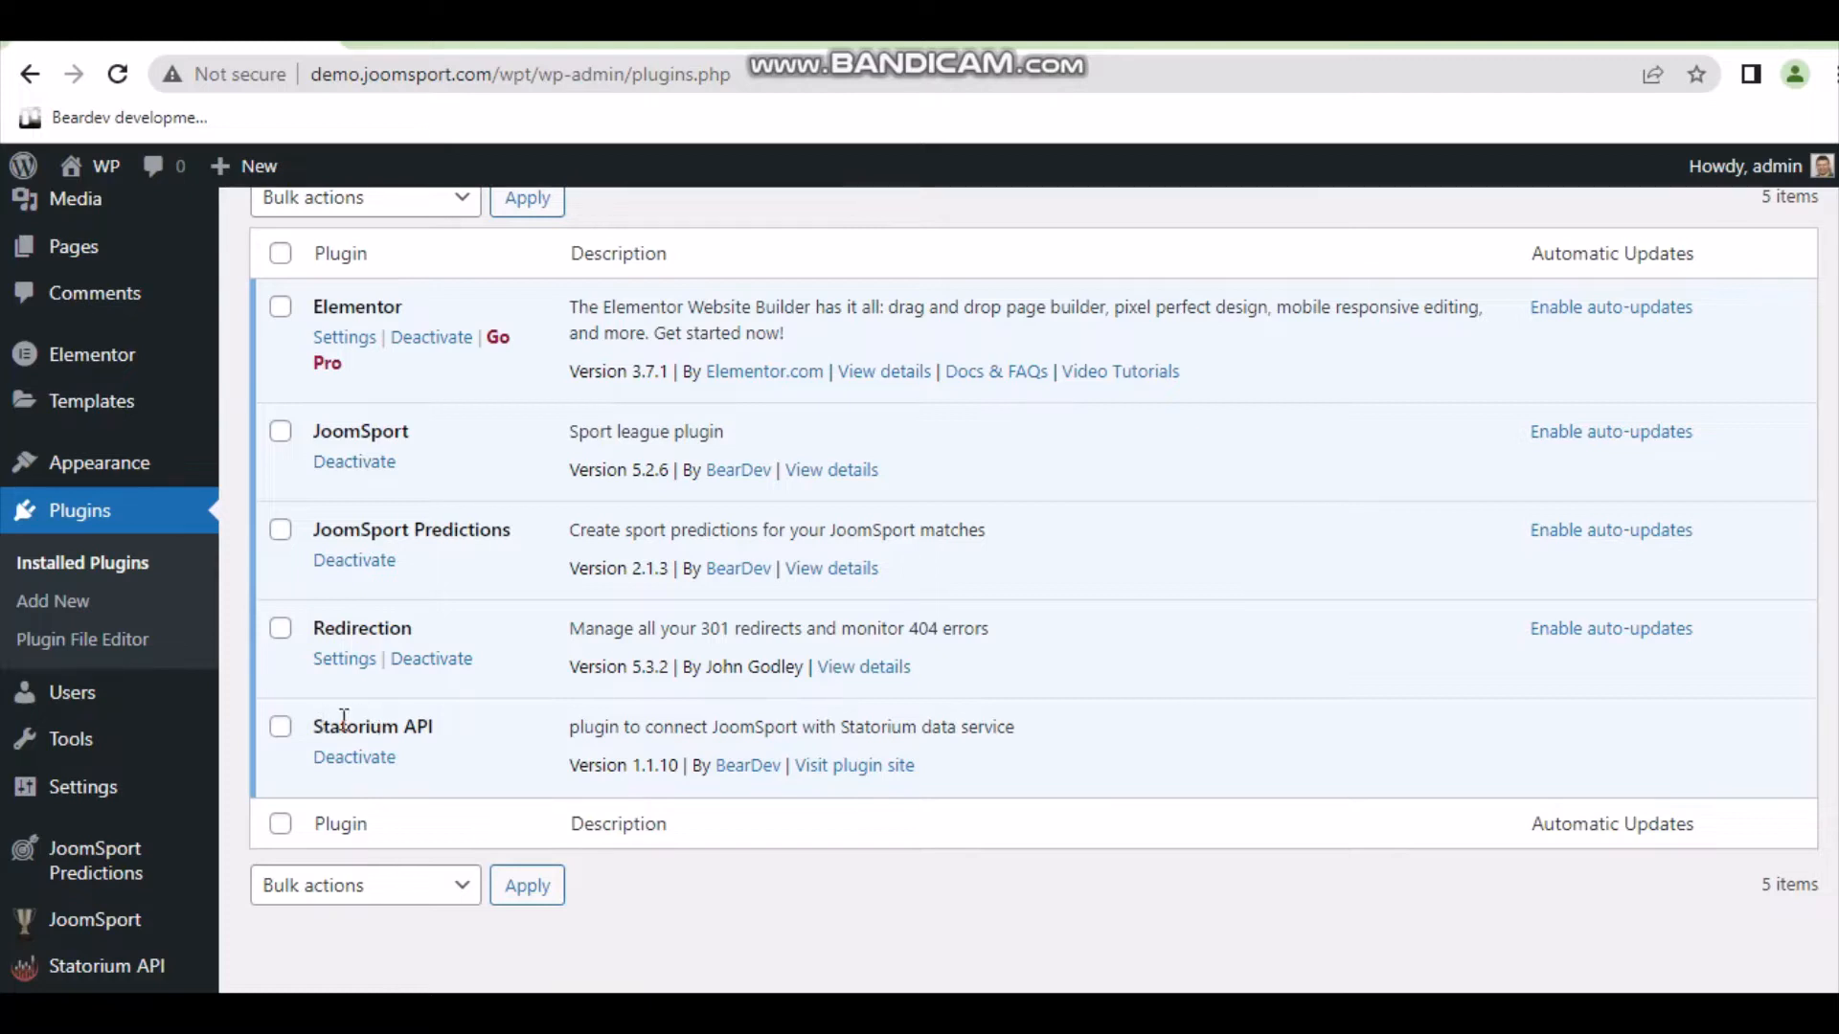
Review the list of JoomSport seasons and the list of installed plugins.
mouse_move(134, 921)
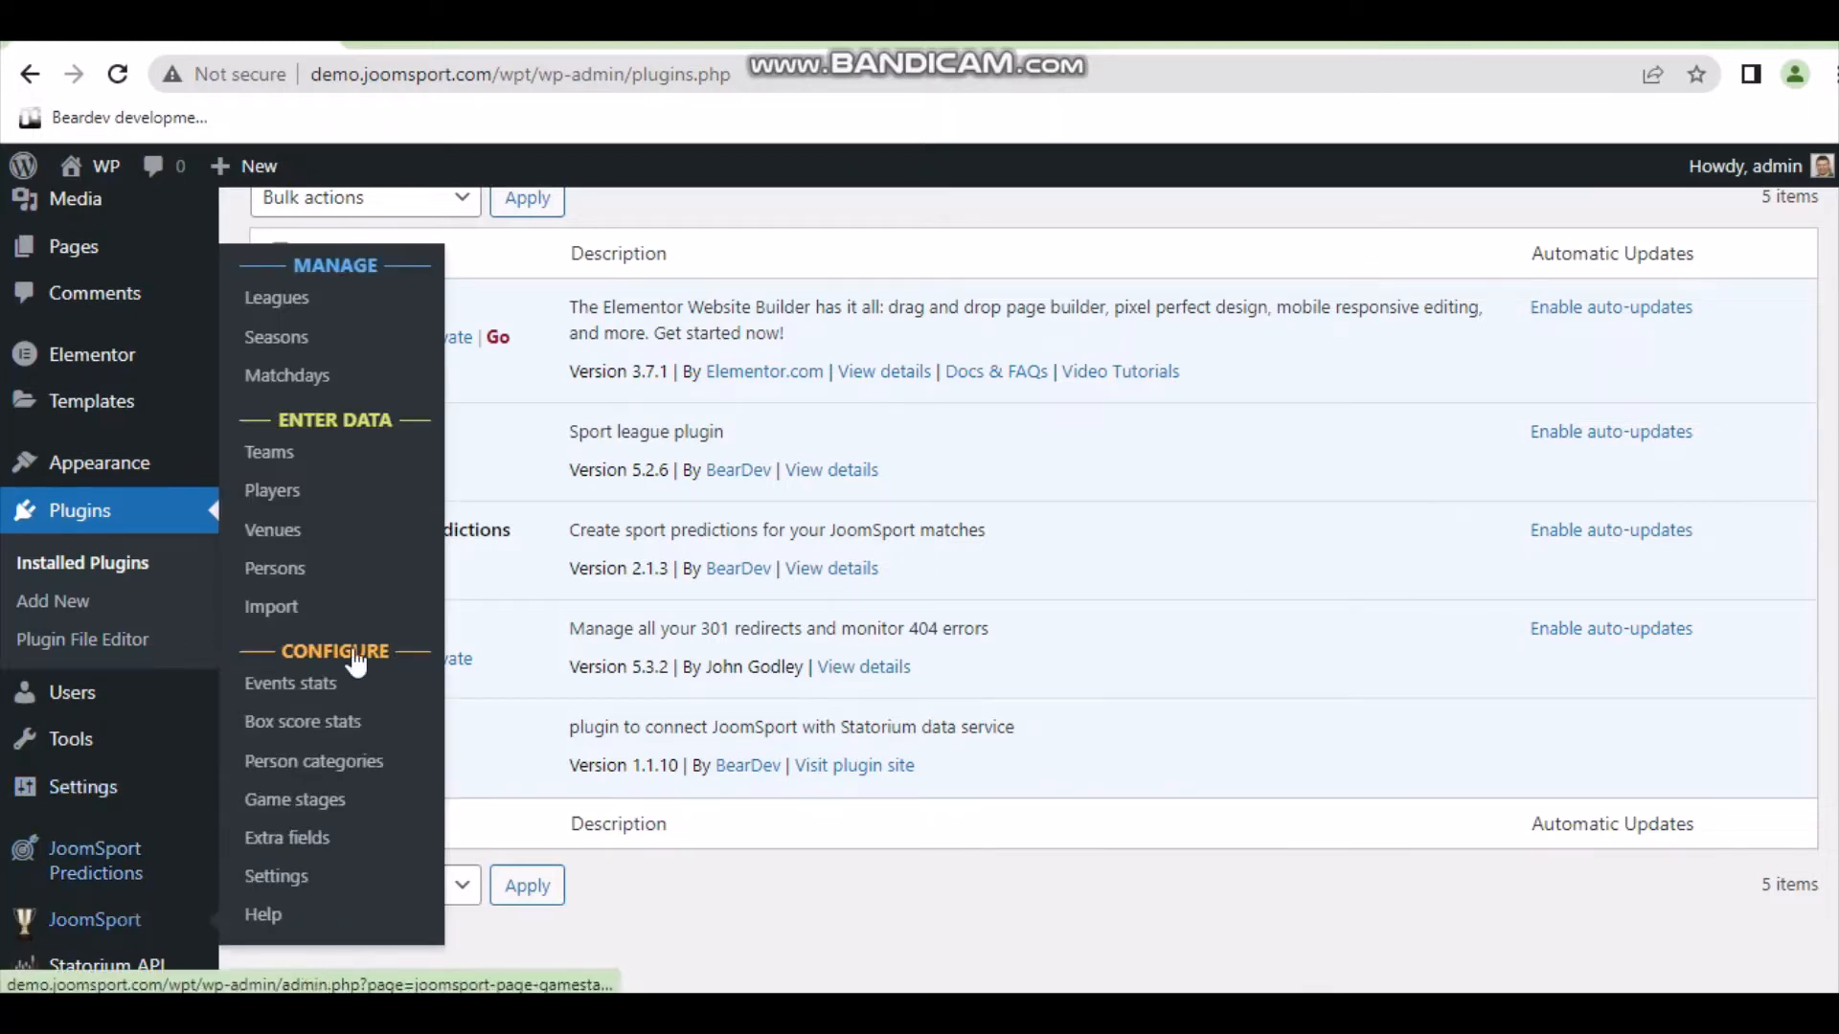
click(299, 339)
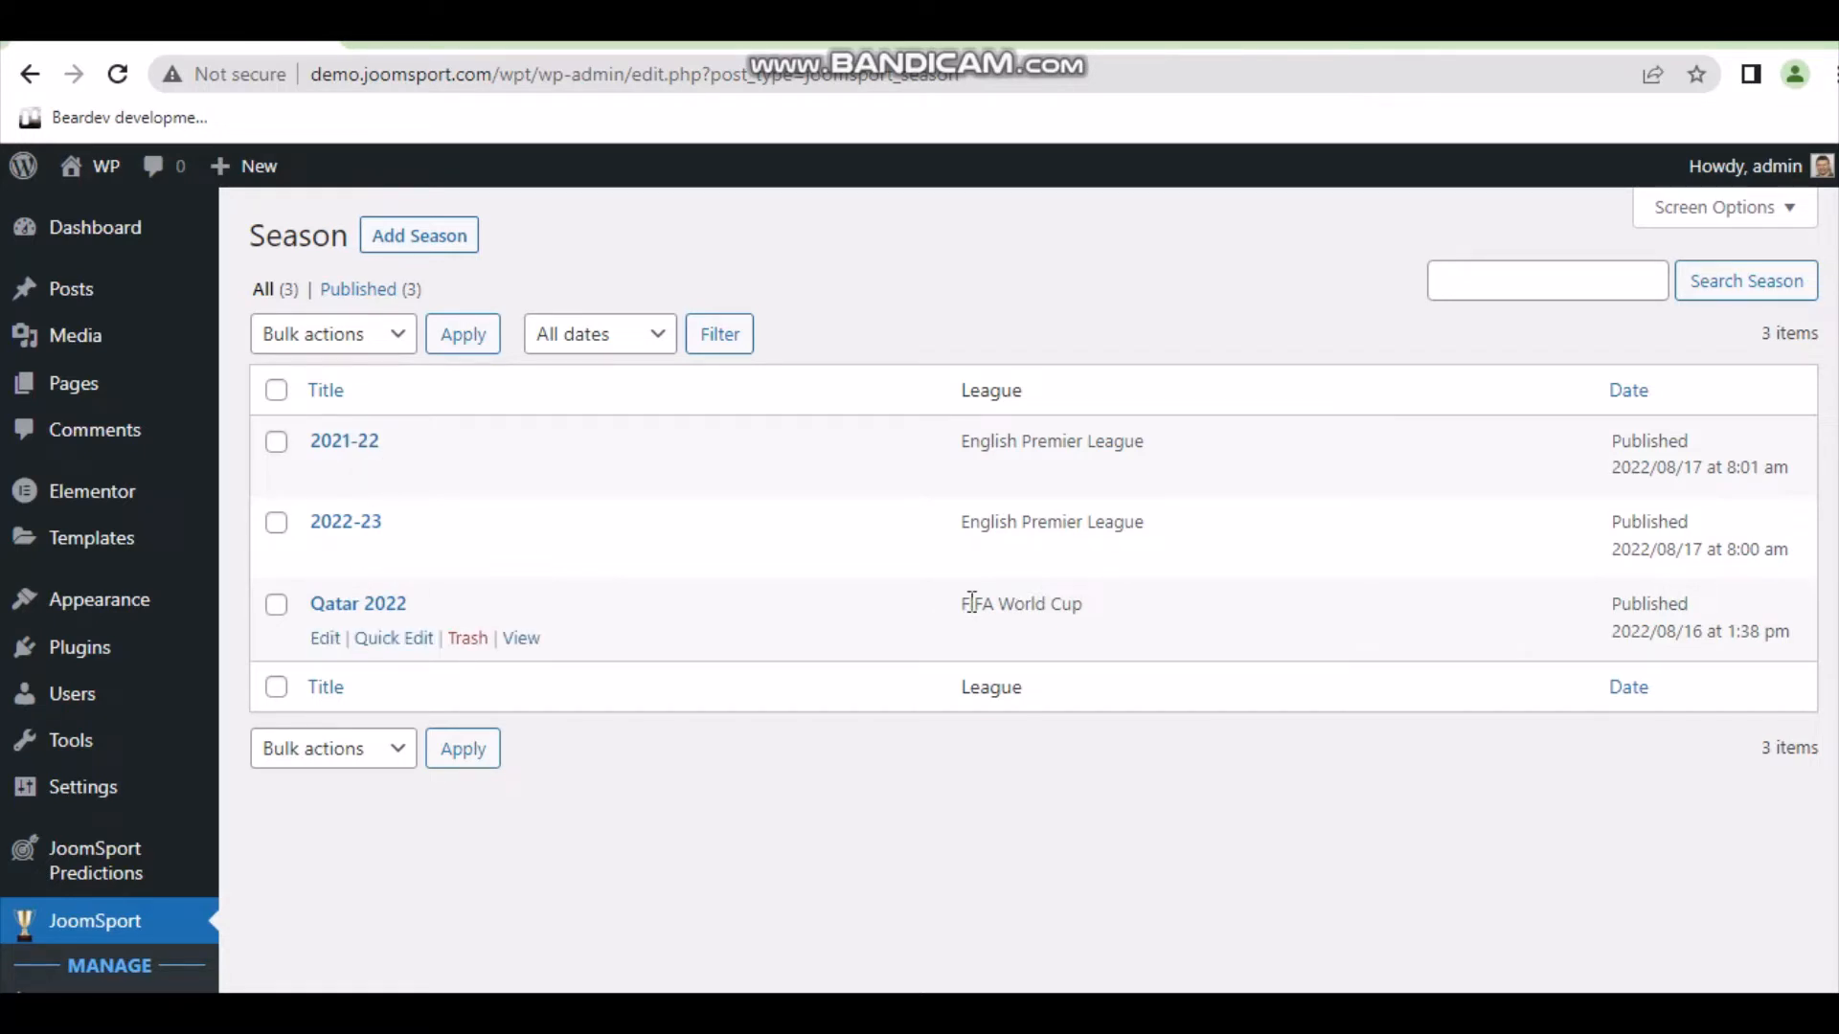
click(111, 658)
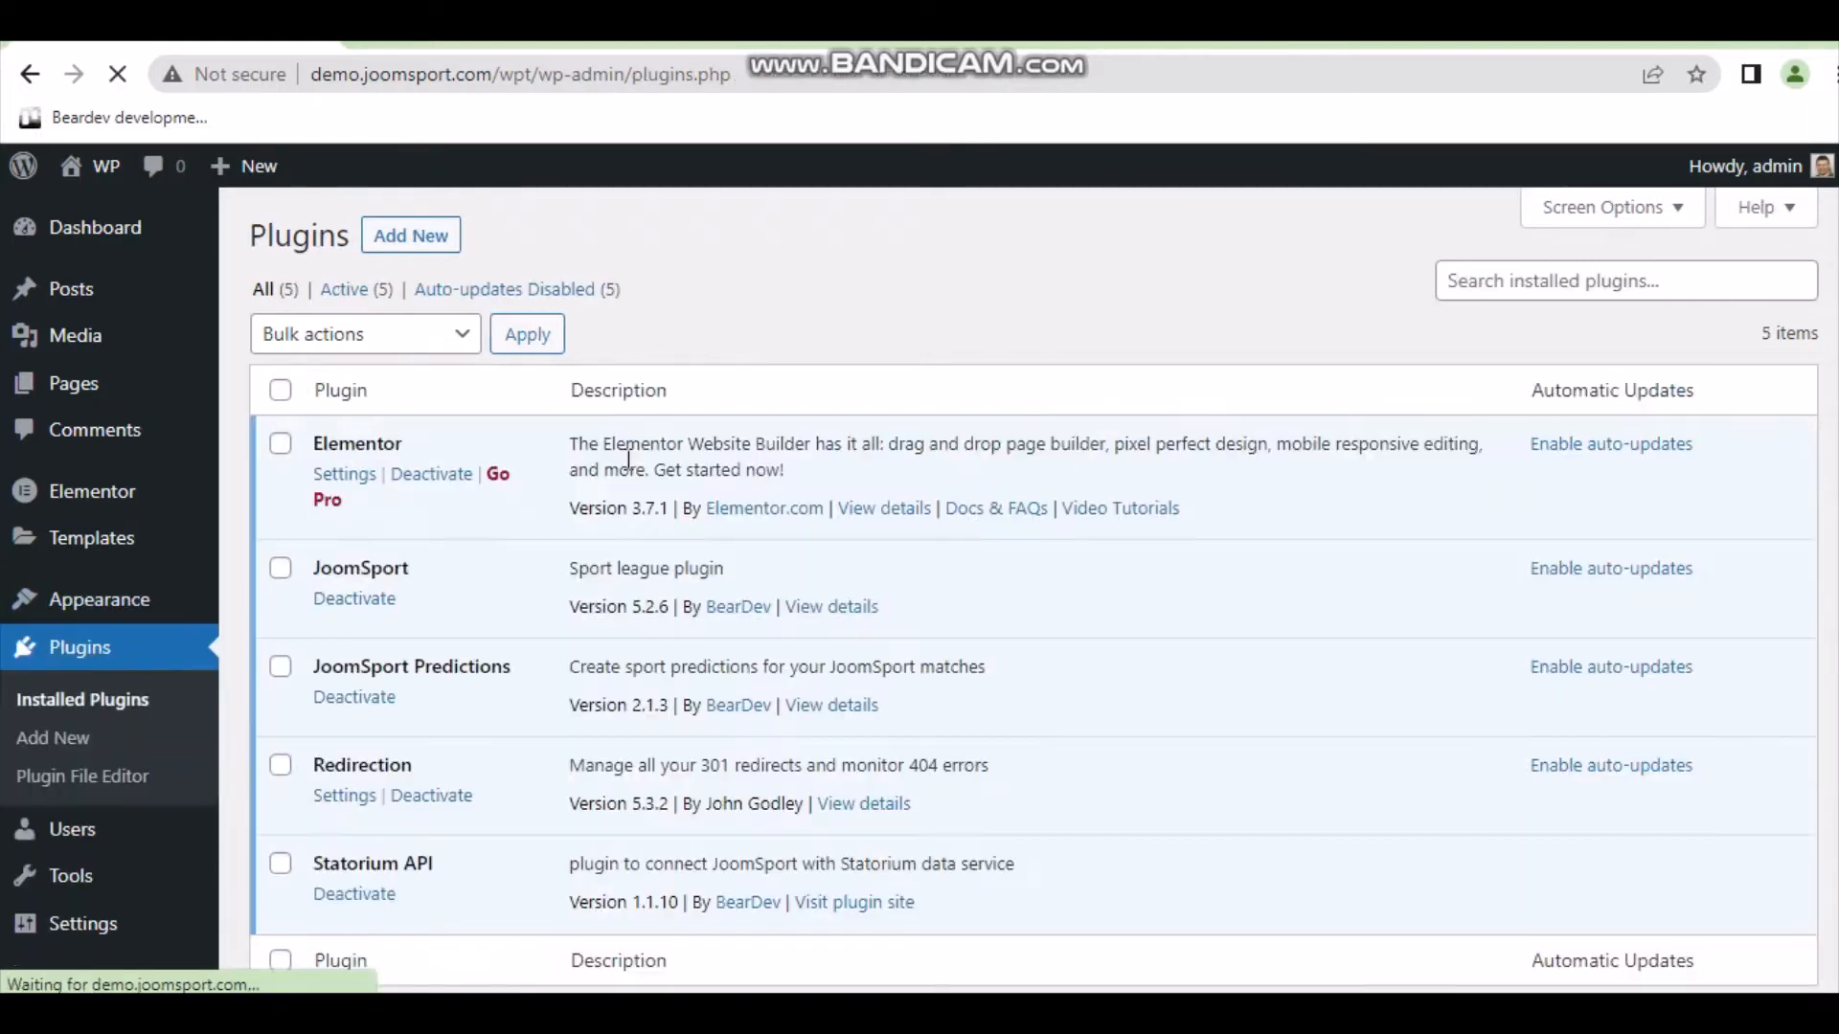
scroll(603, 403, down, 2)
scroll(598, 381, up, 1)
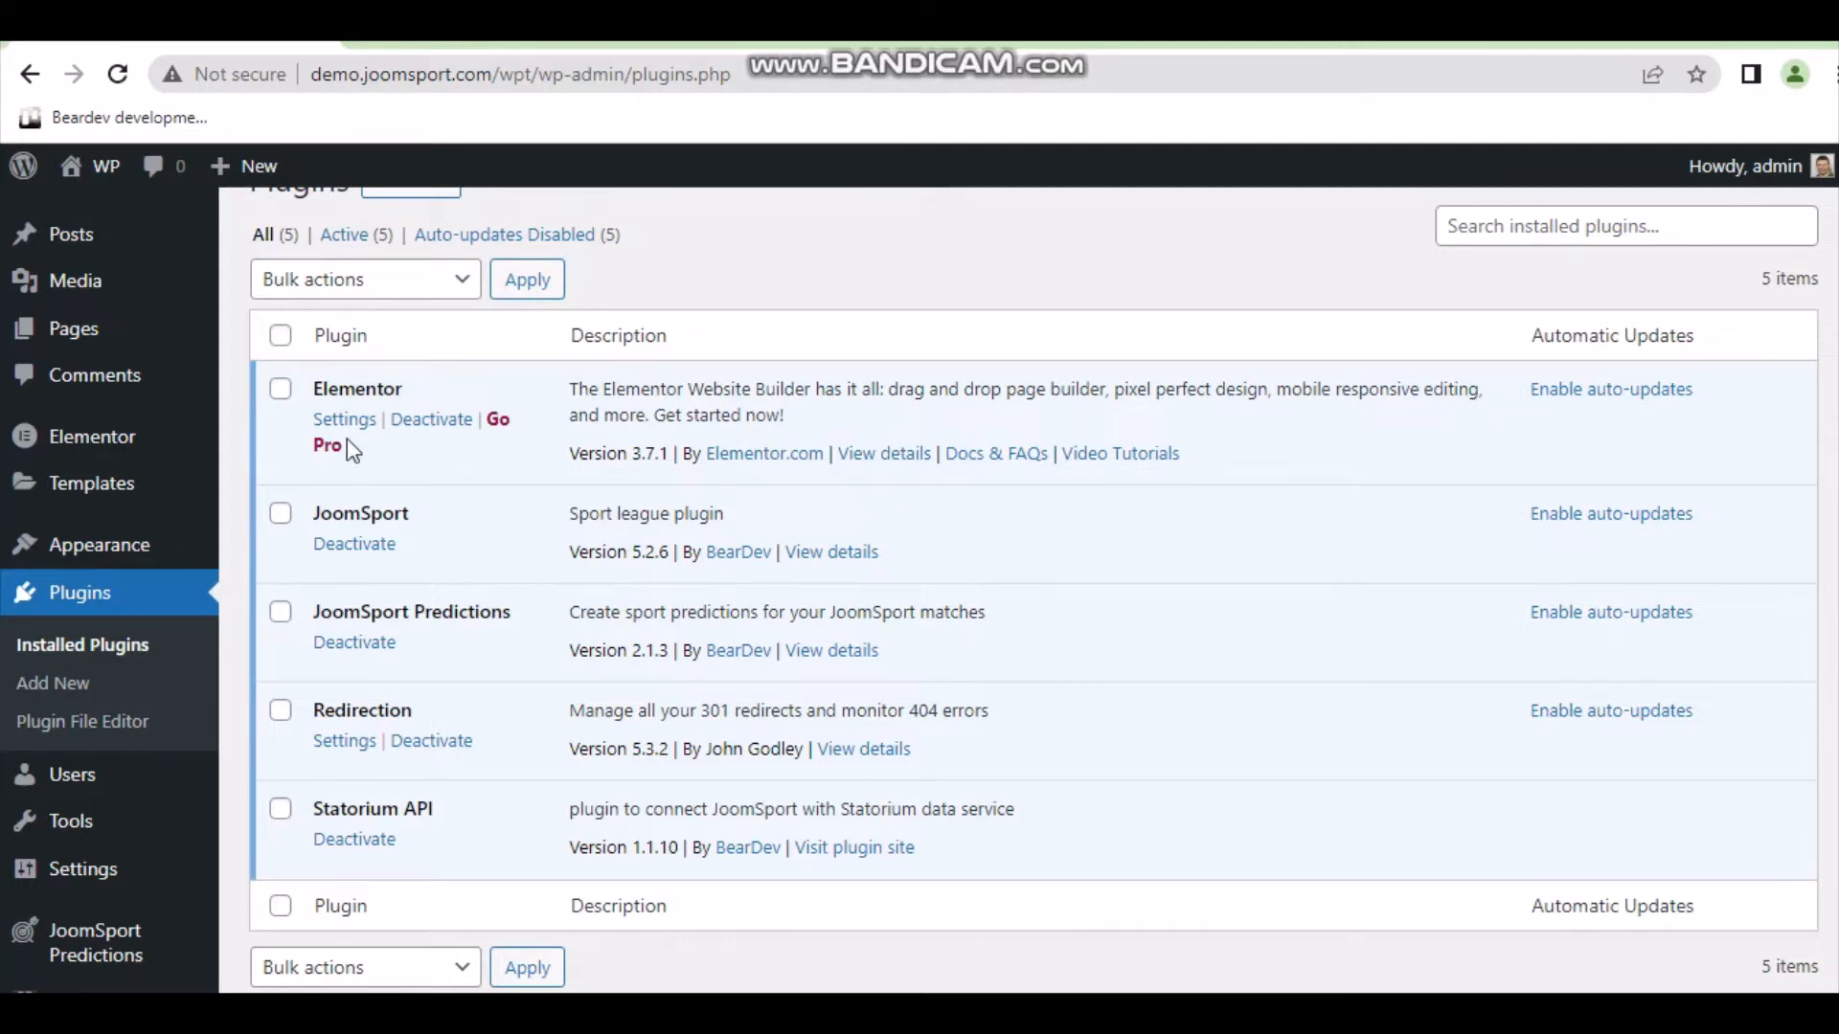
Open the site's list of pages and create a new page from it.
mouse_move(139, 344)
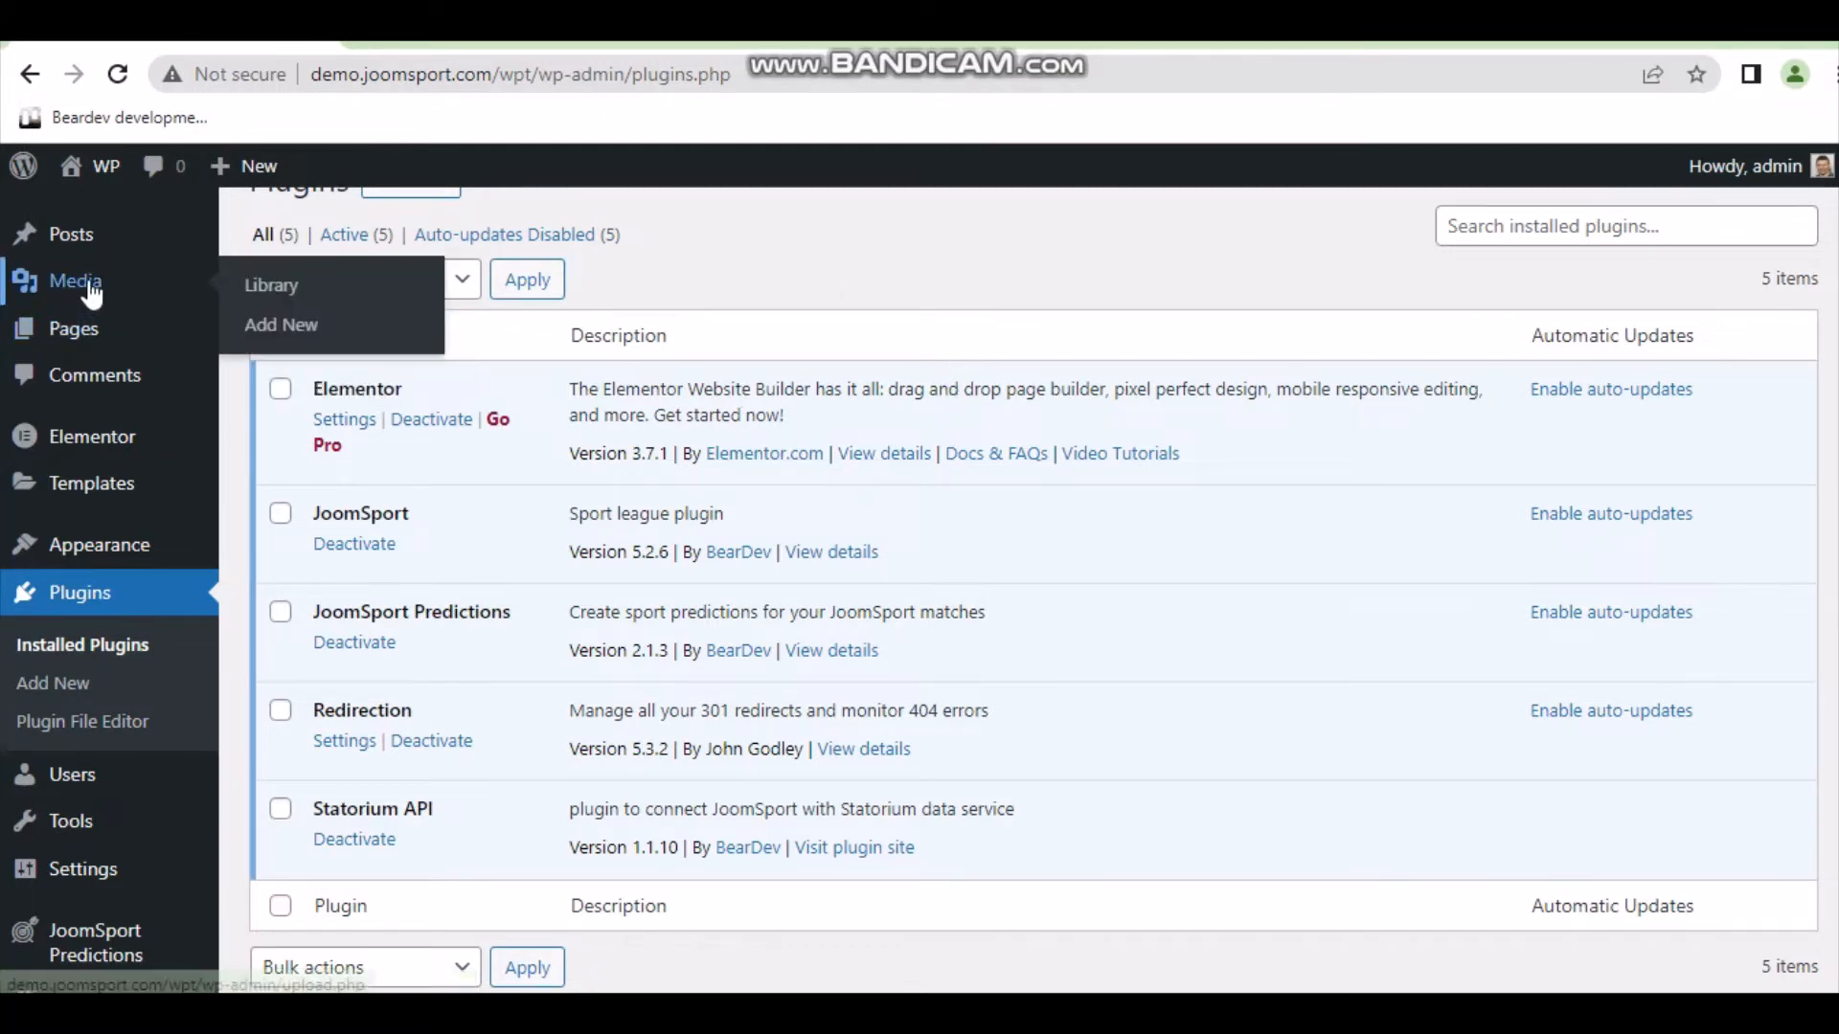
mouse_move(105, 256)
click(88, 330)
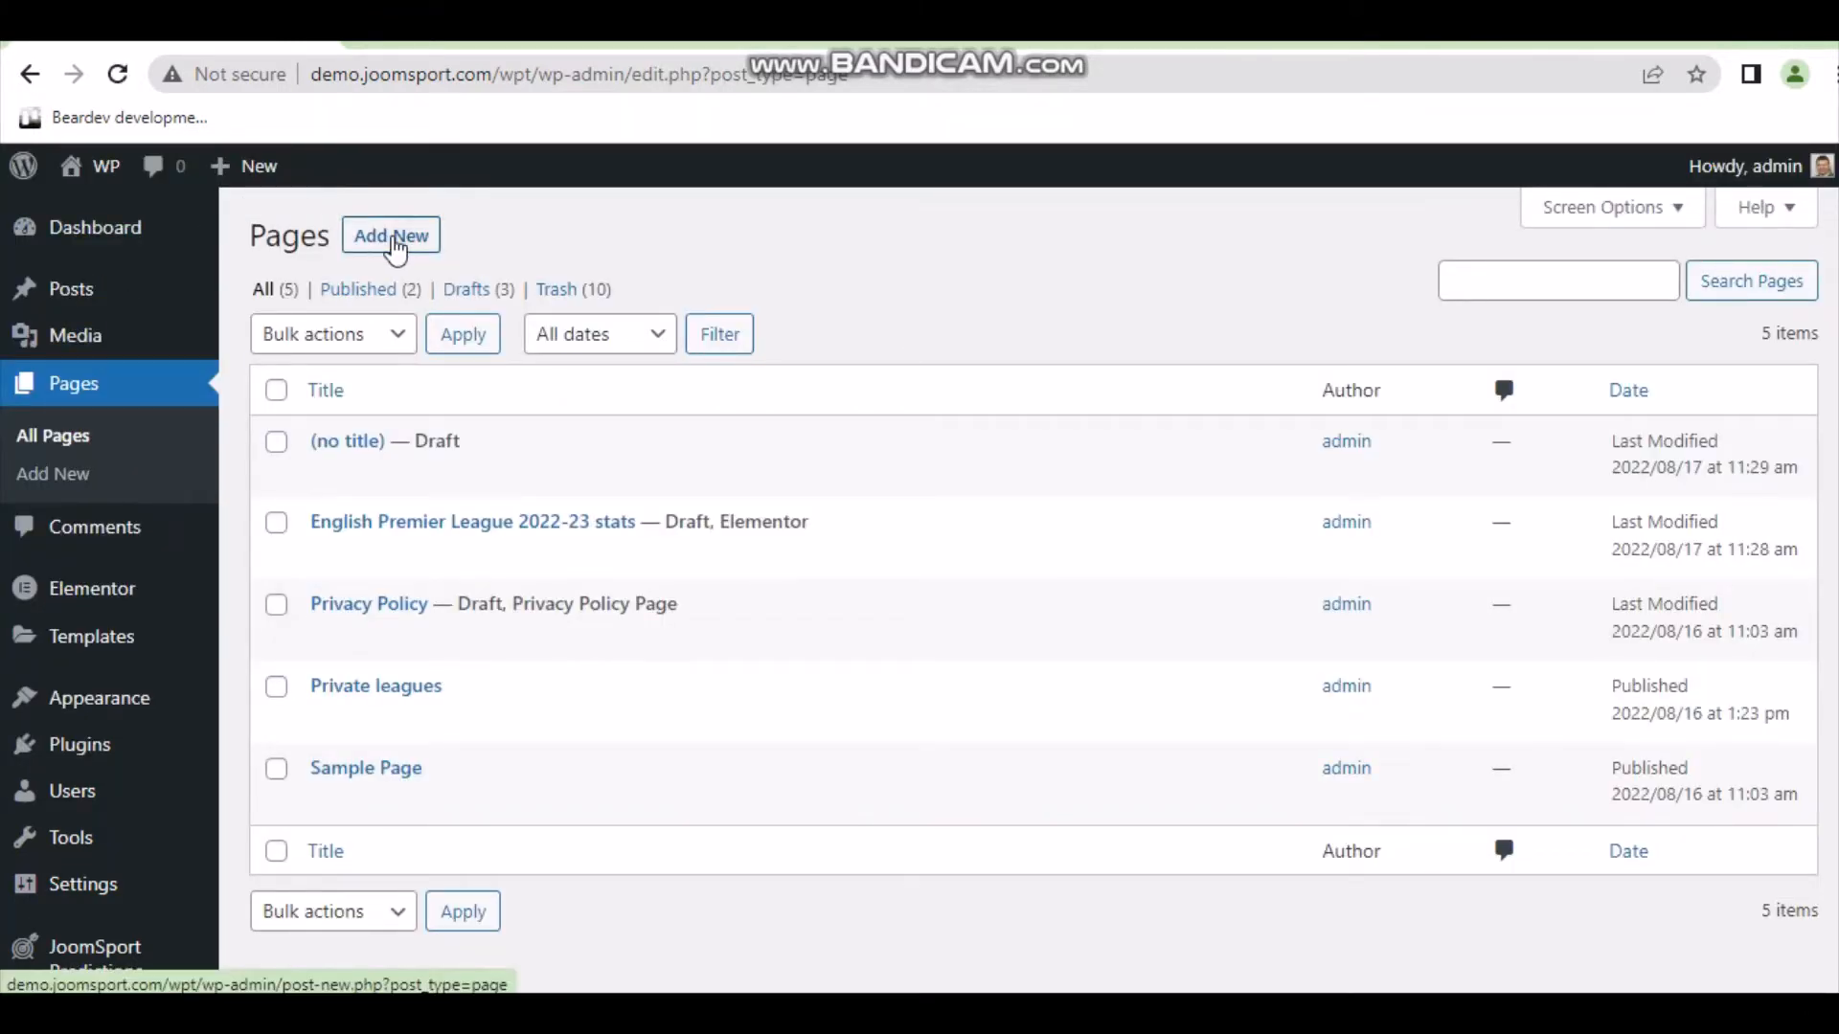
click(396, 247)
click(400, 247)
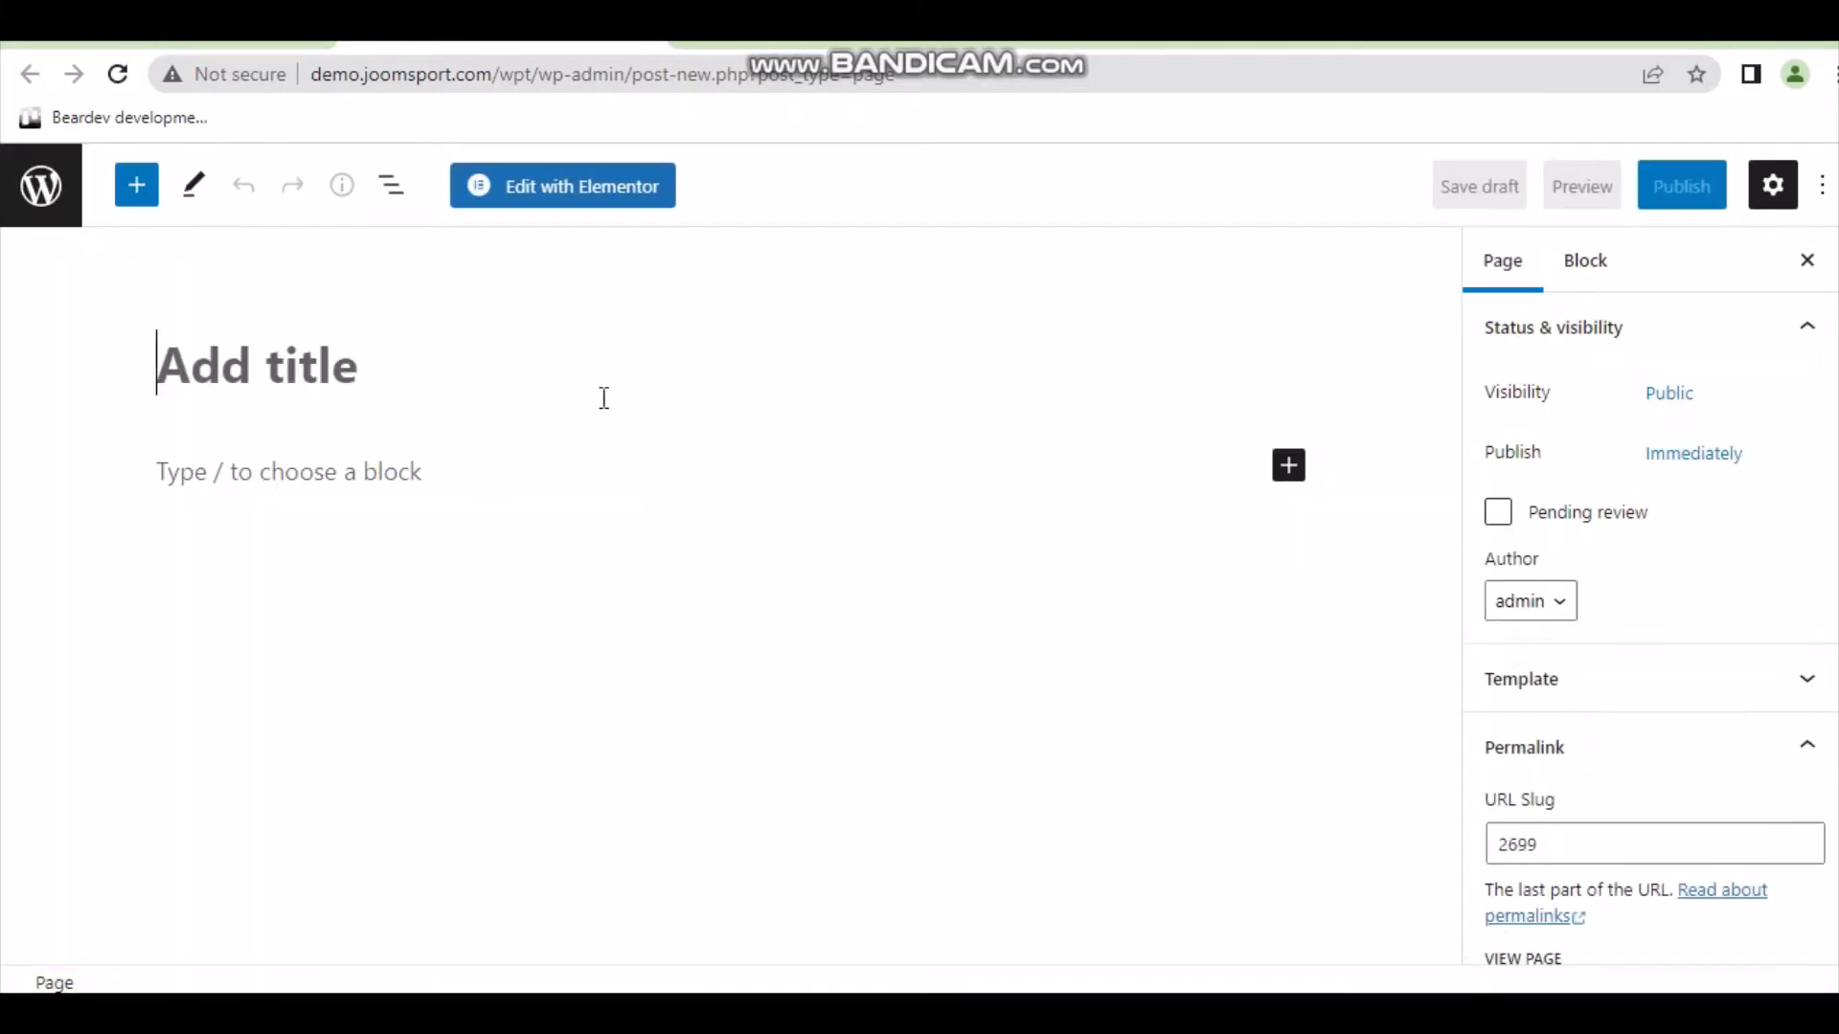
Add a Classic block to the page and open the JoomSport Matches shortcode settings from it.
click(1289, 466)
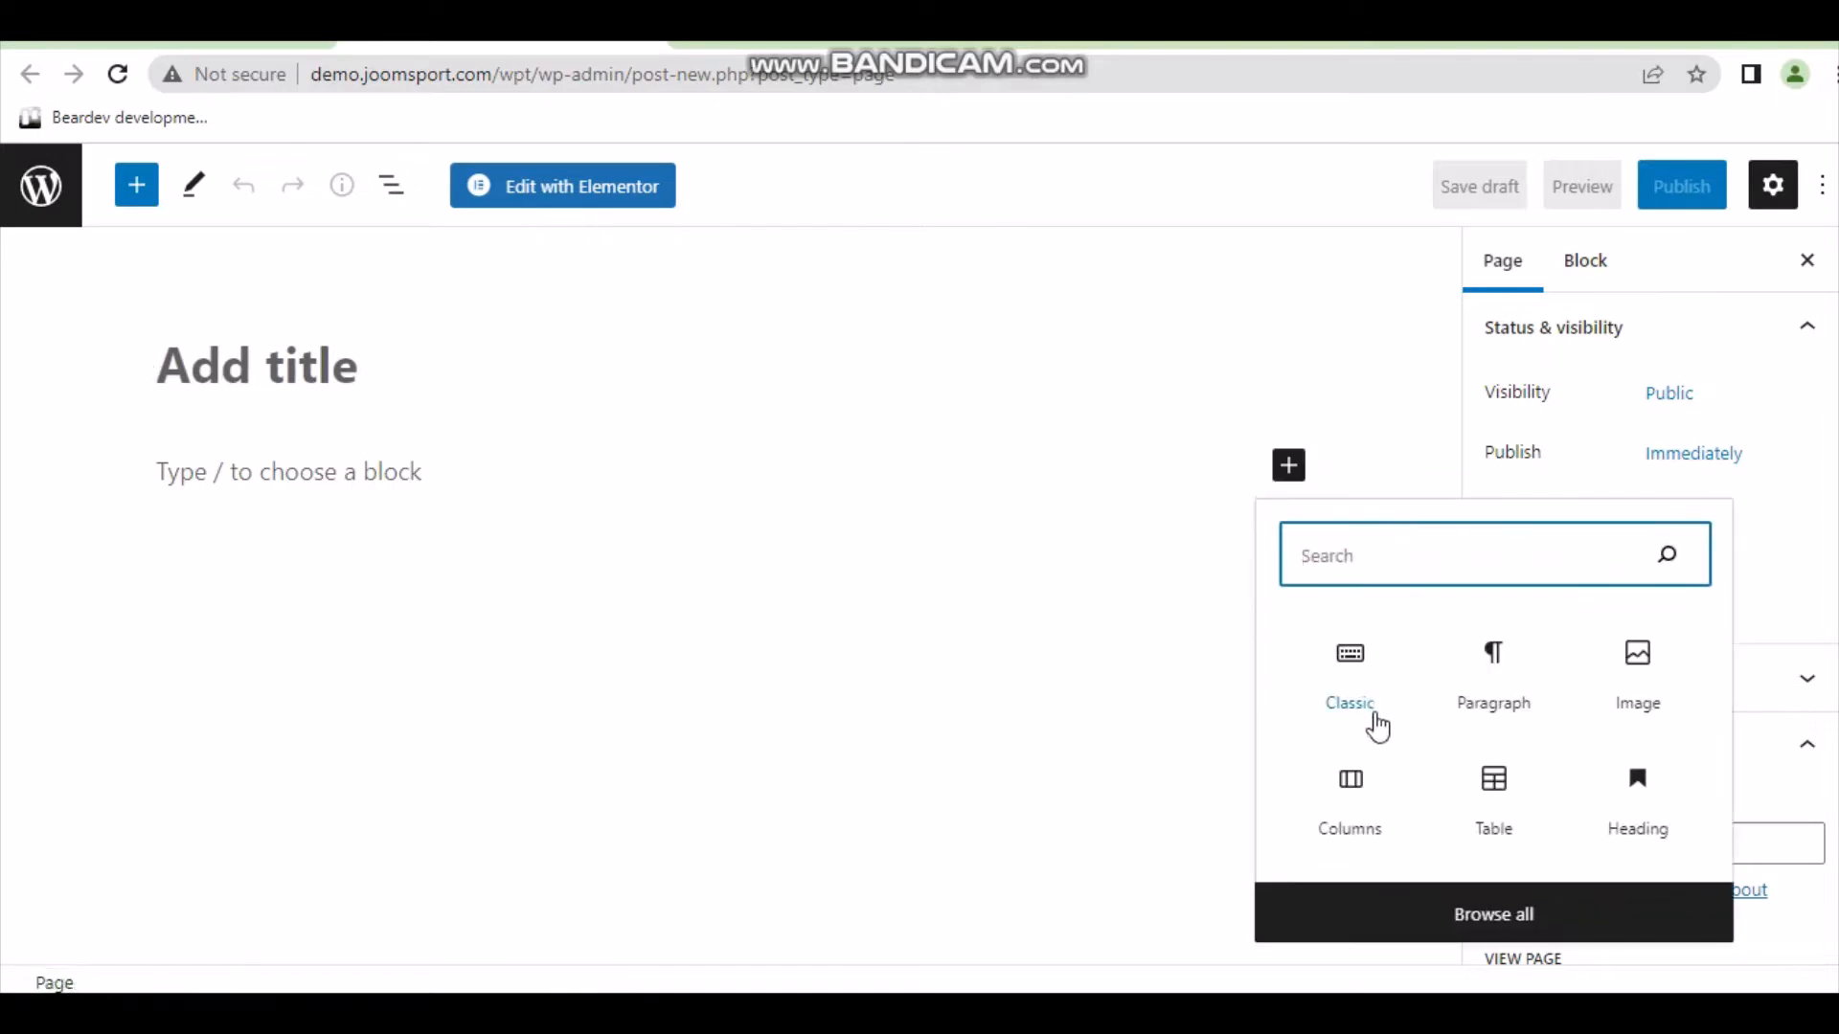
click(1367, 692)
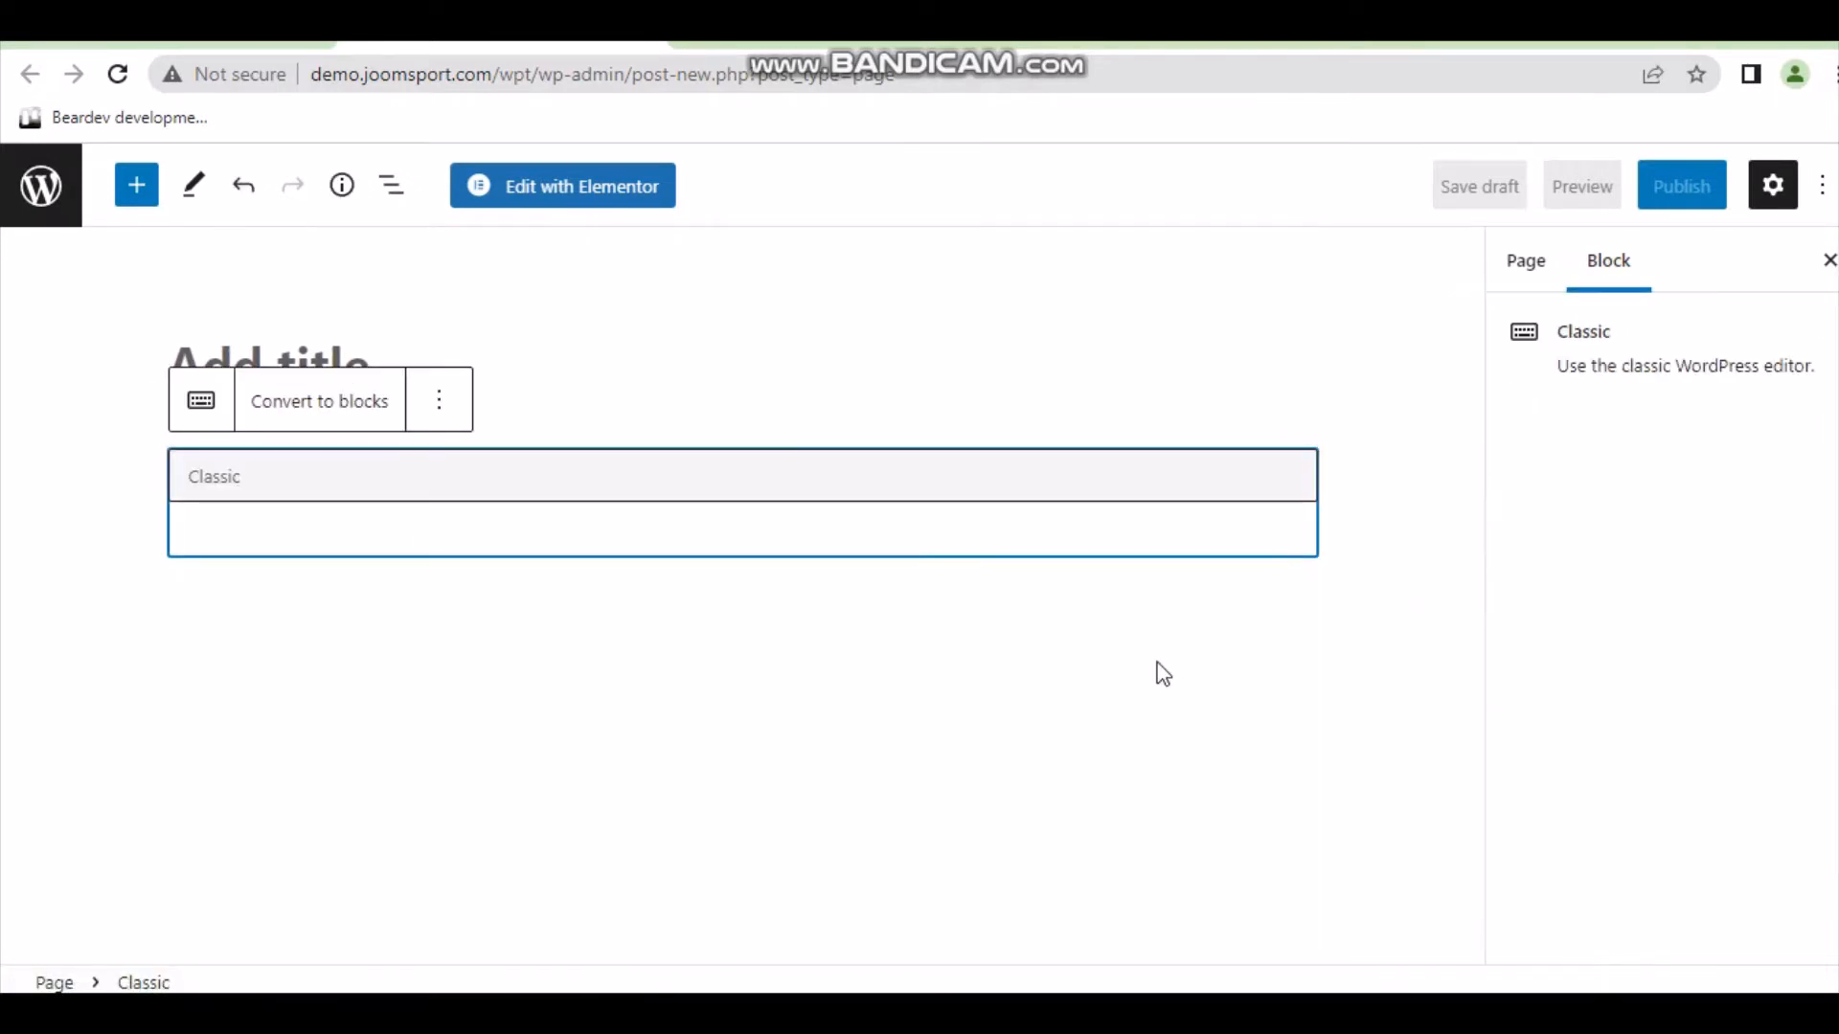
click(251, 535)
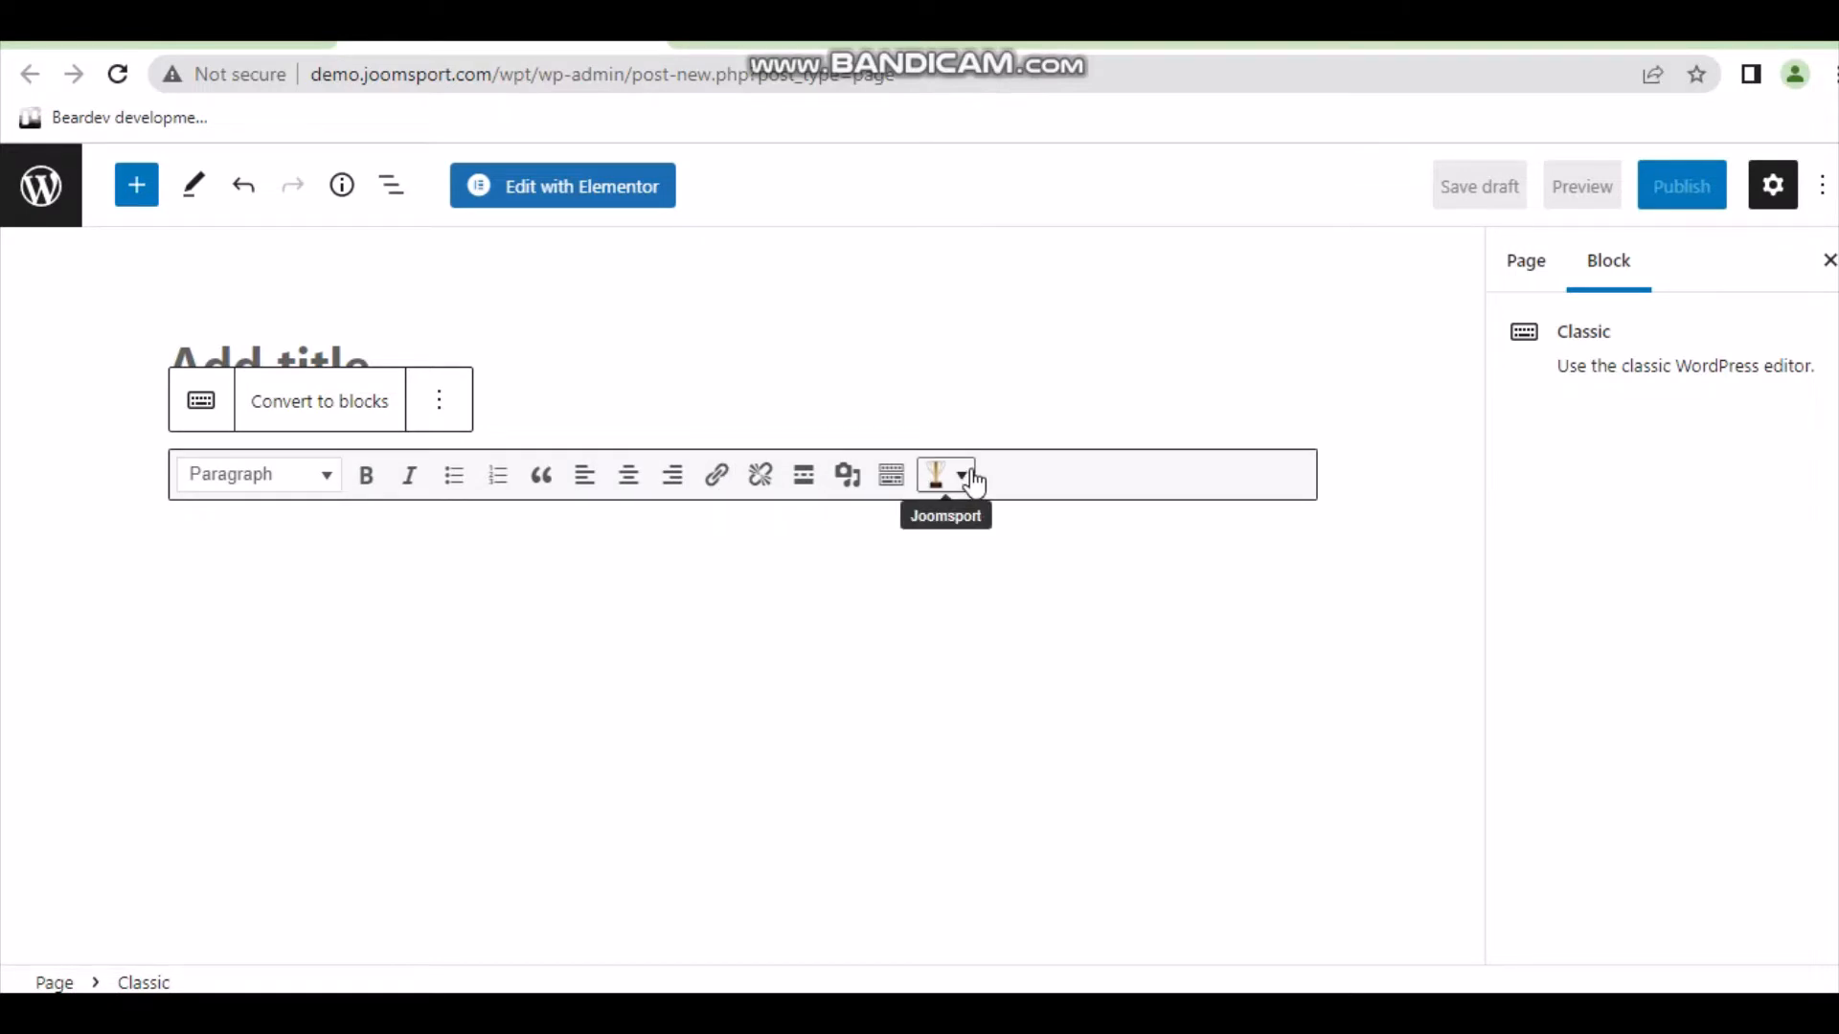
click(967, 484)
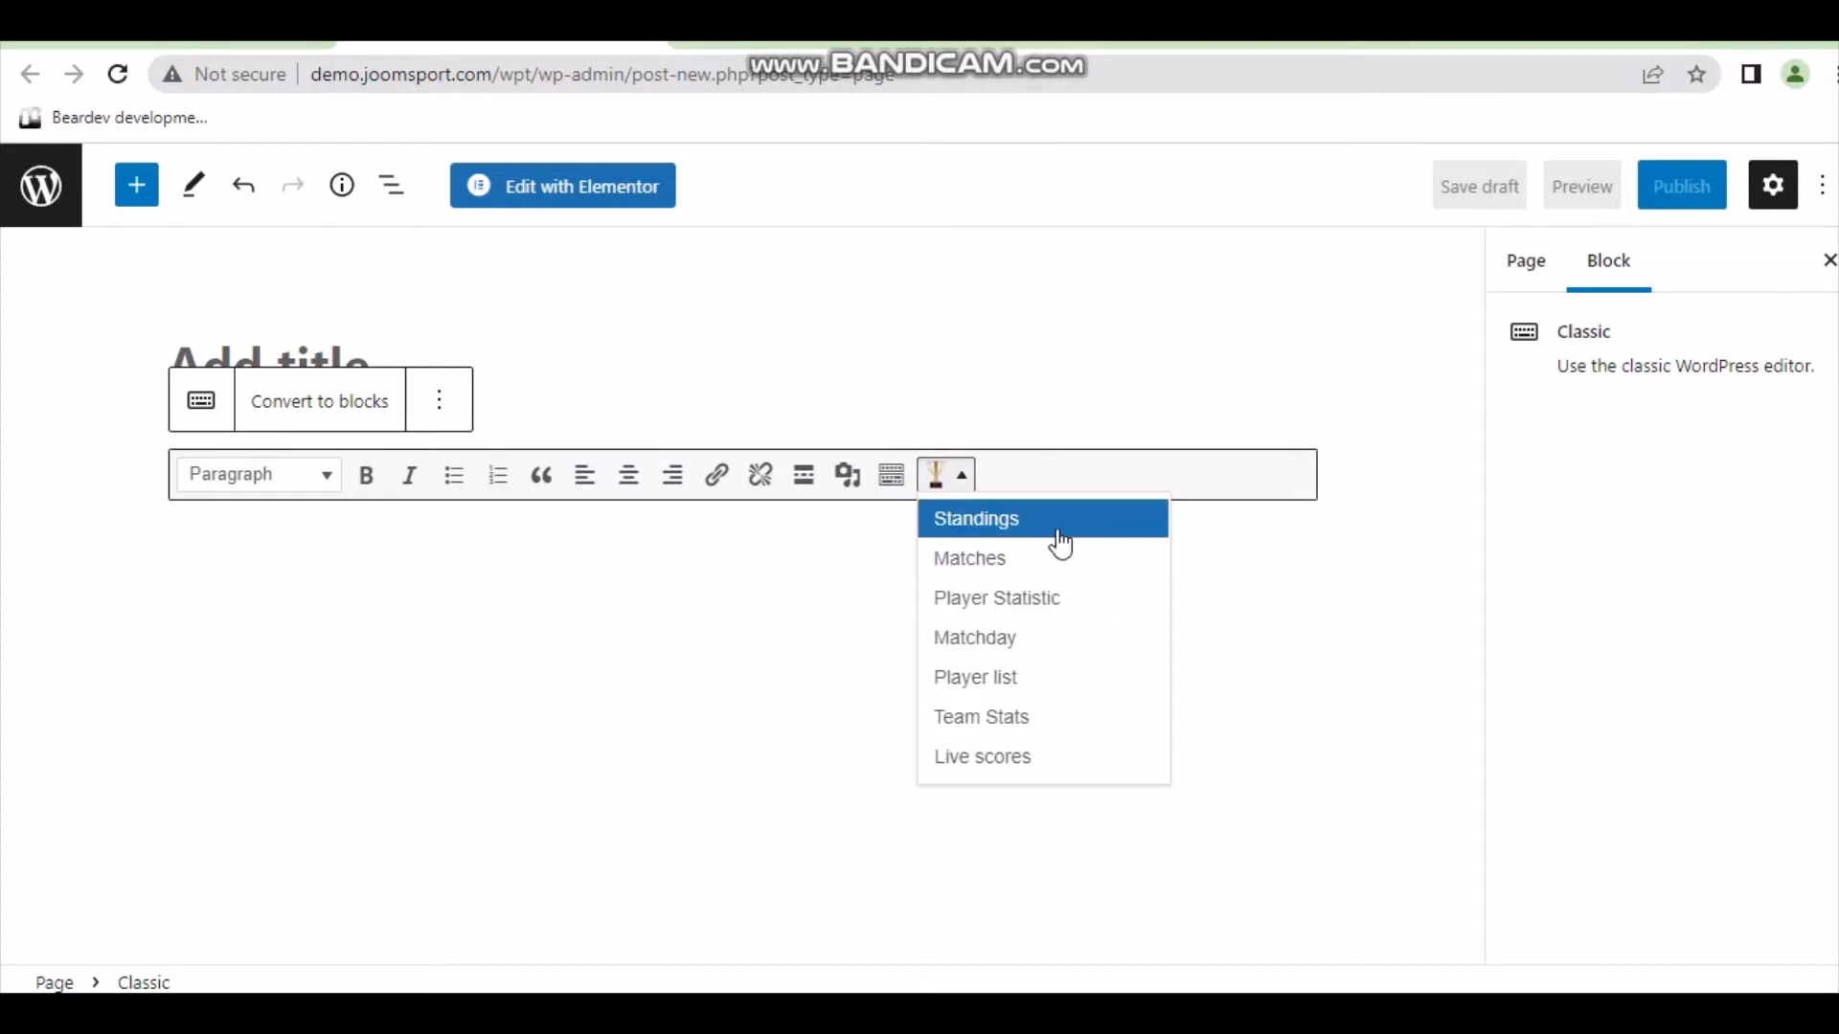
click(999, 557)
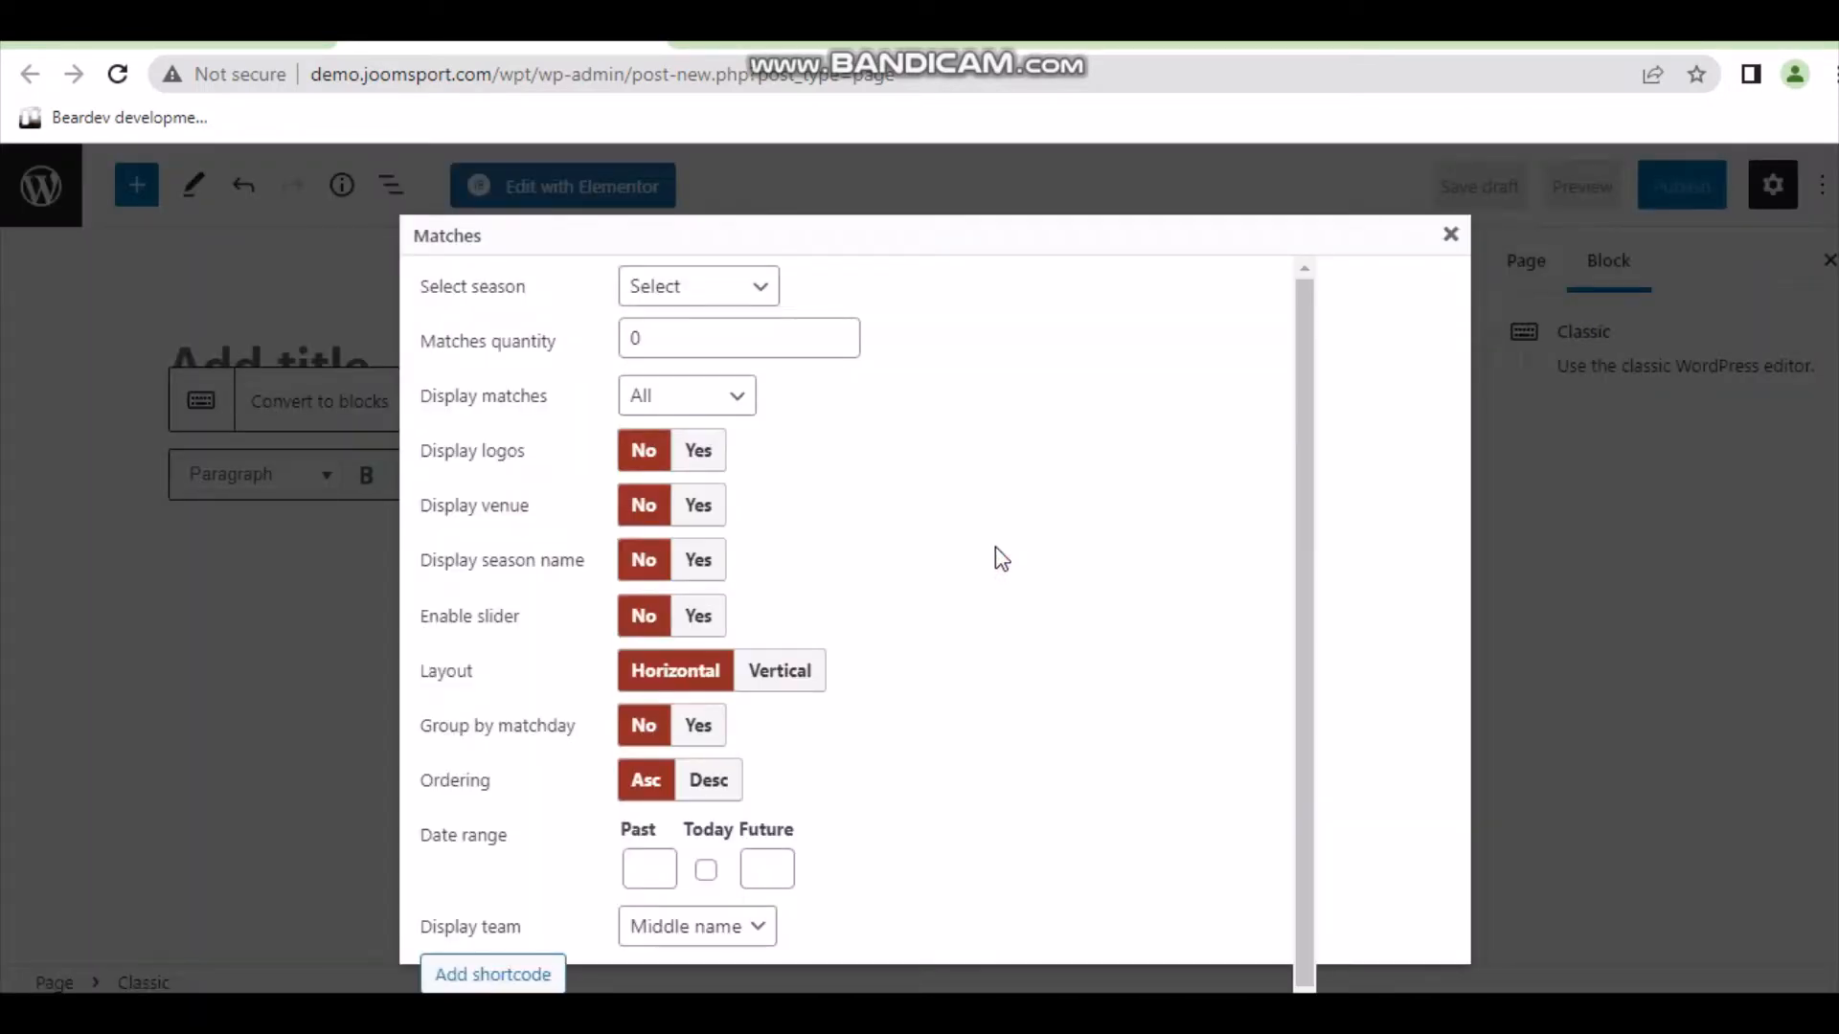
Set the Matches shortcode to the English Premier League 2022-23 season, a quantity of 10 and Fixtures only.
click(700, 287)
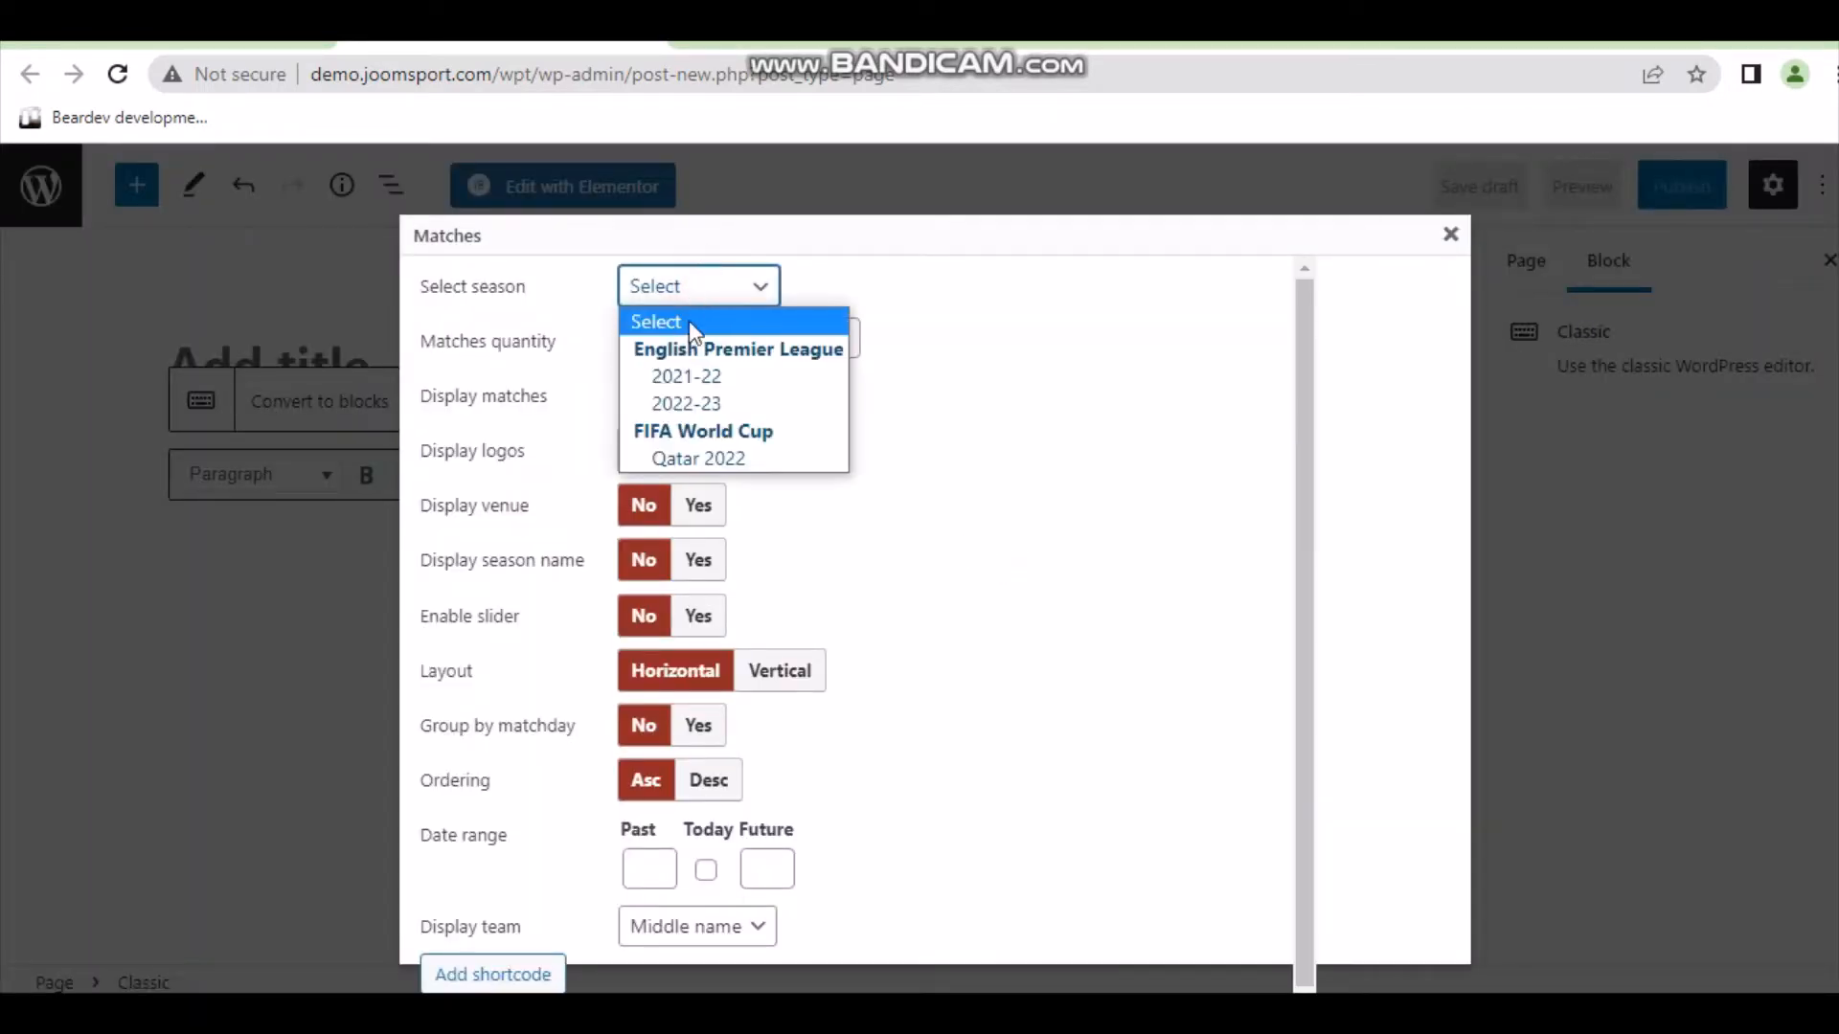
click(703, 402)
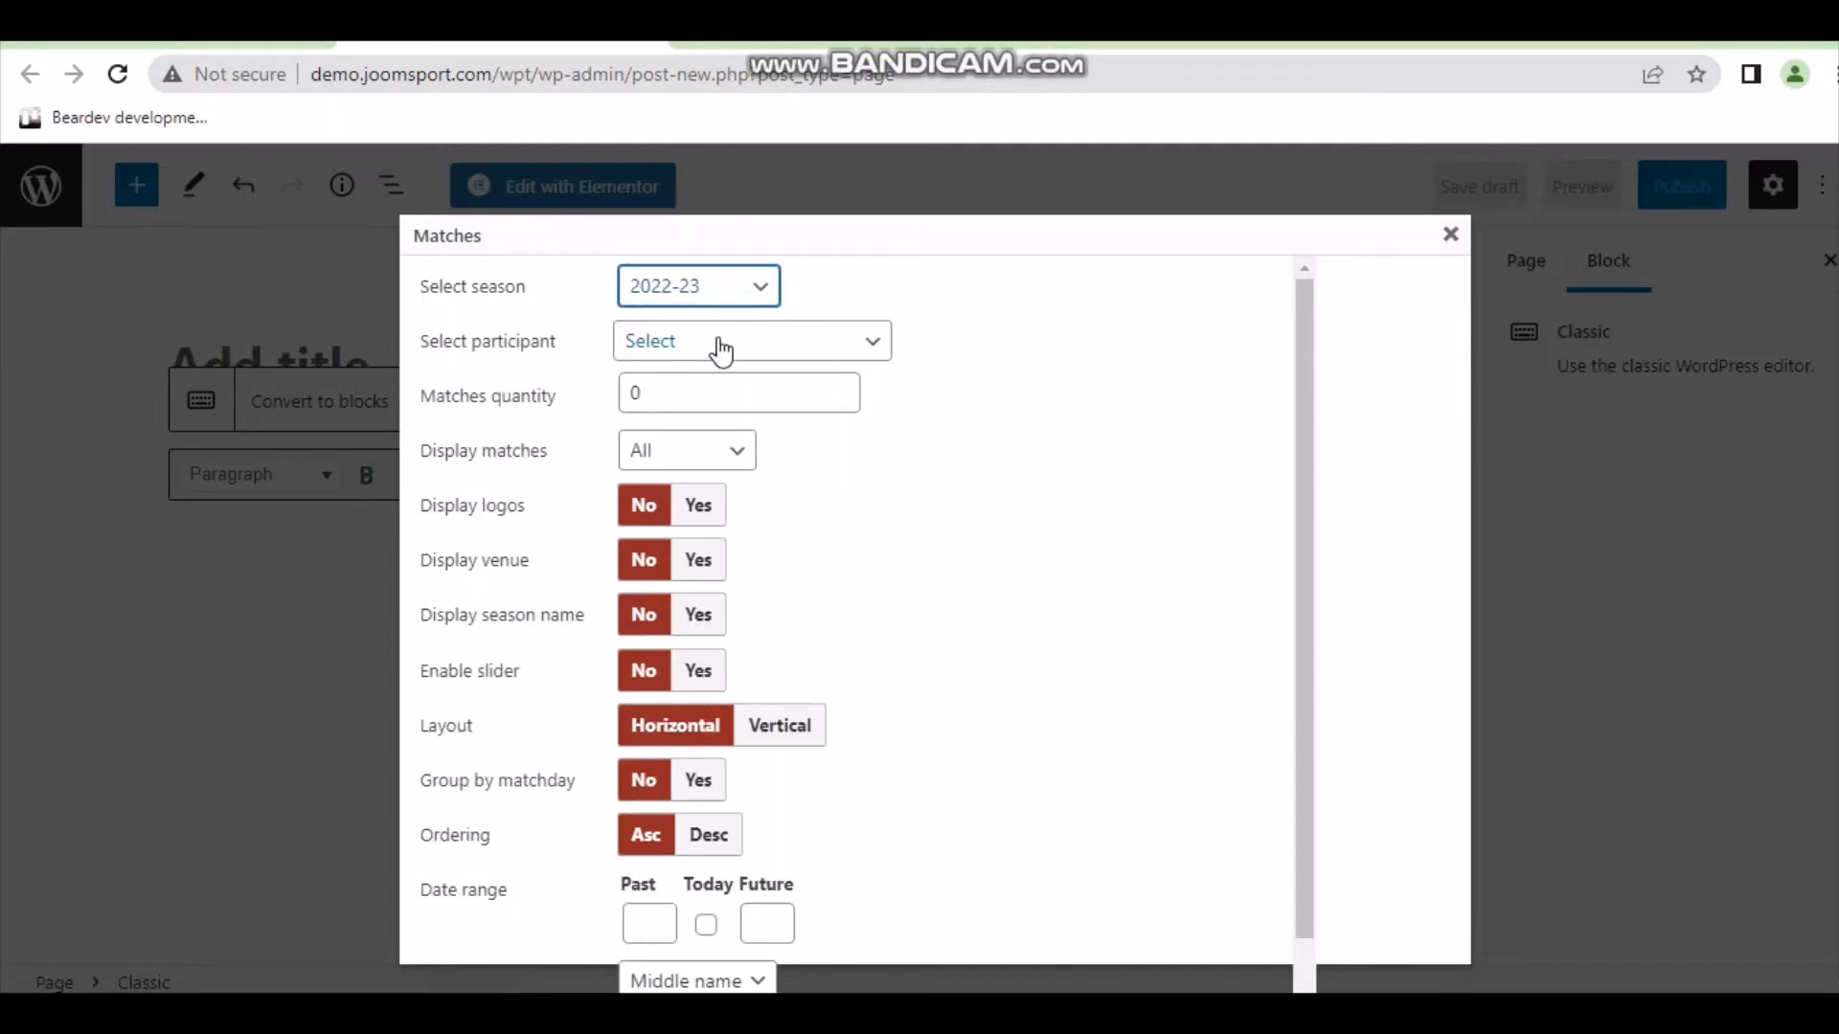
click(673, 388)
drag(674, 393, 572, 398)
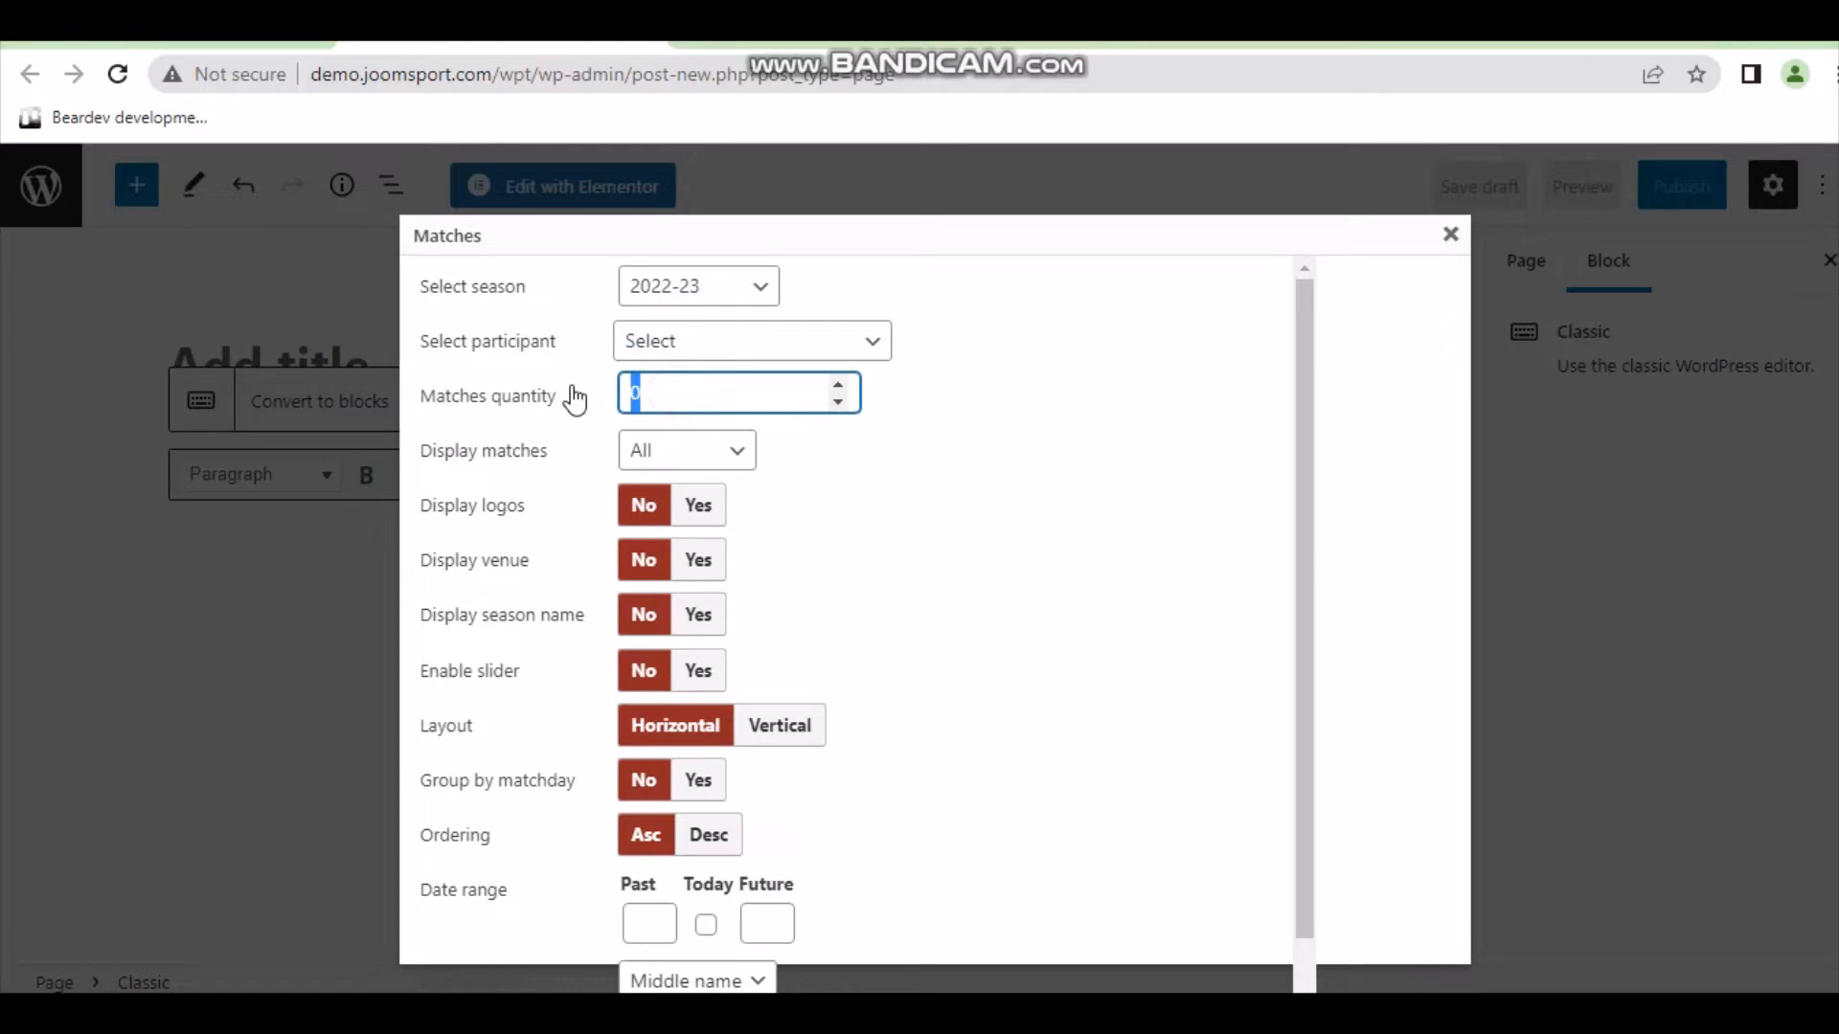
text(10)
click(704, 447)
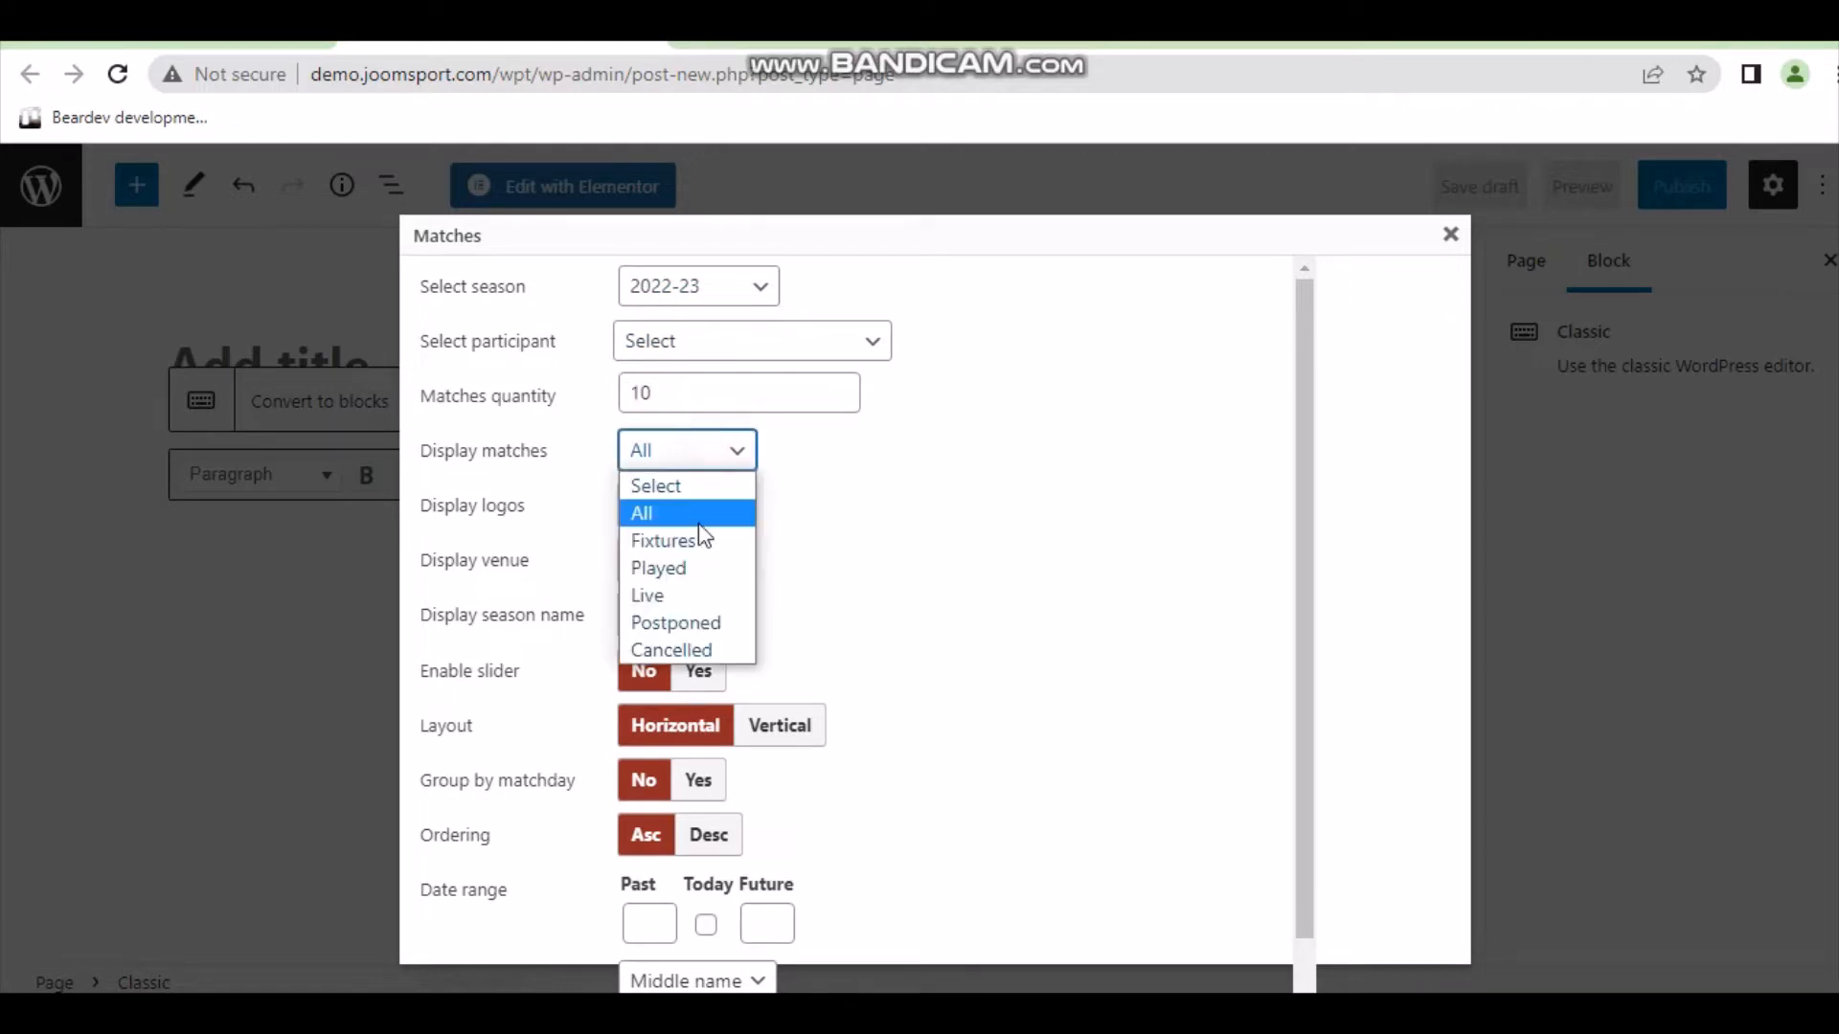
click(698, 542)
Enable logos and the slider for the matches, with a Vertical layout and teams displayed by Short name.
click(699, 502)
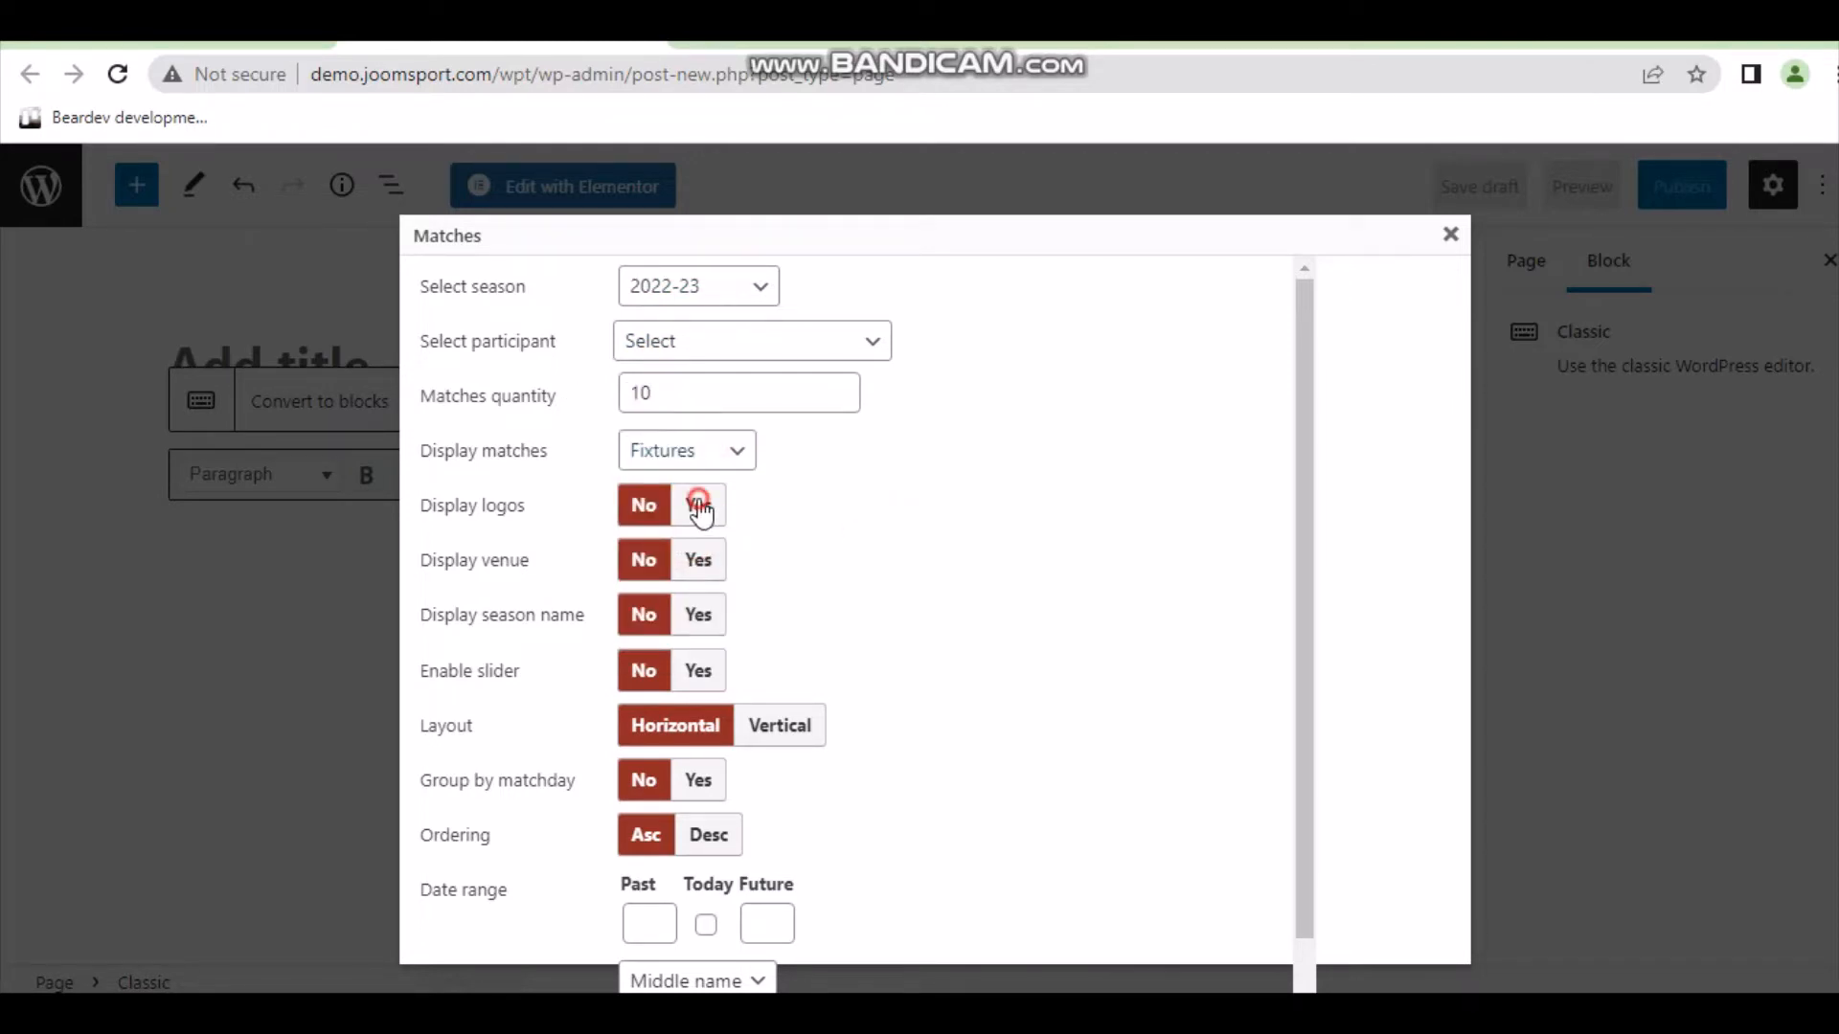
click(701, 673)
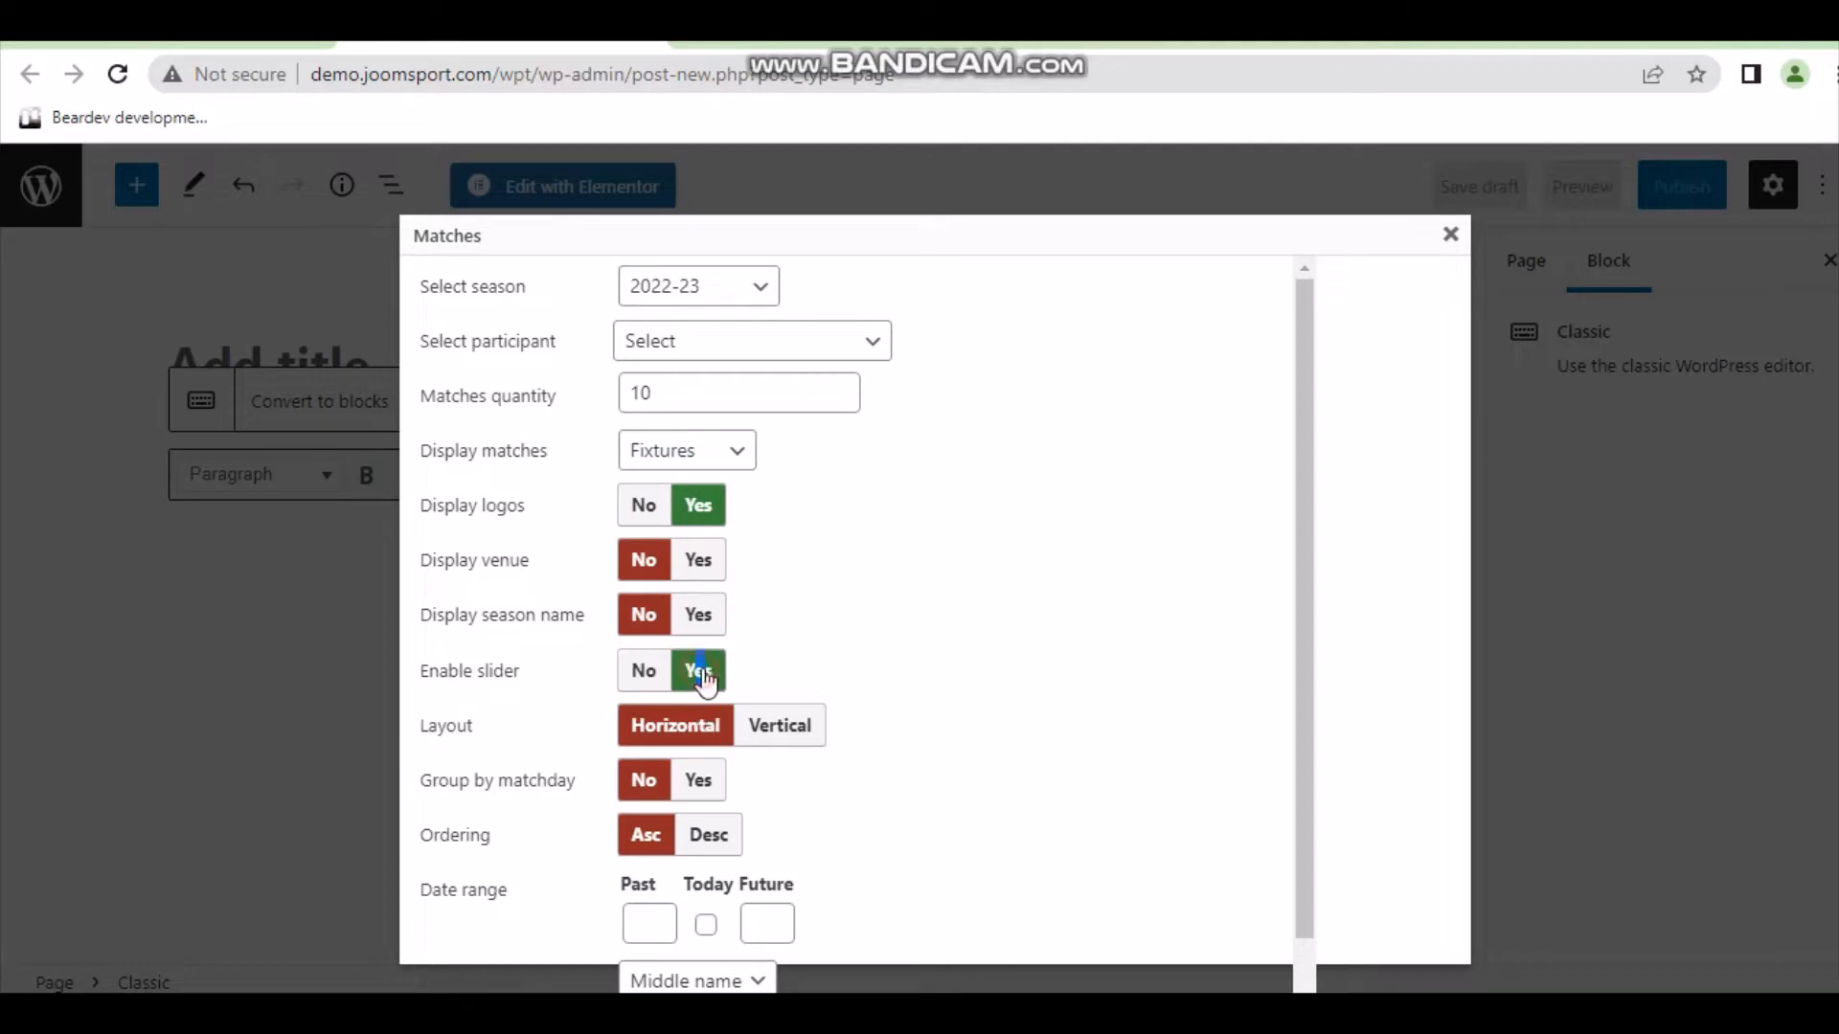
click(787, 726)
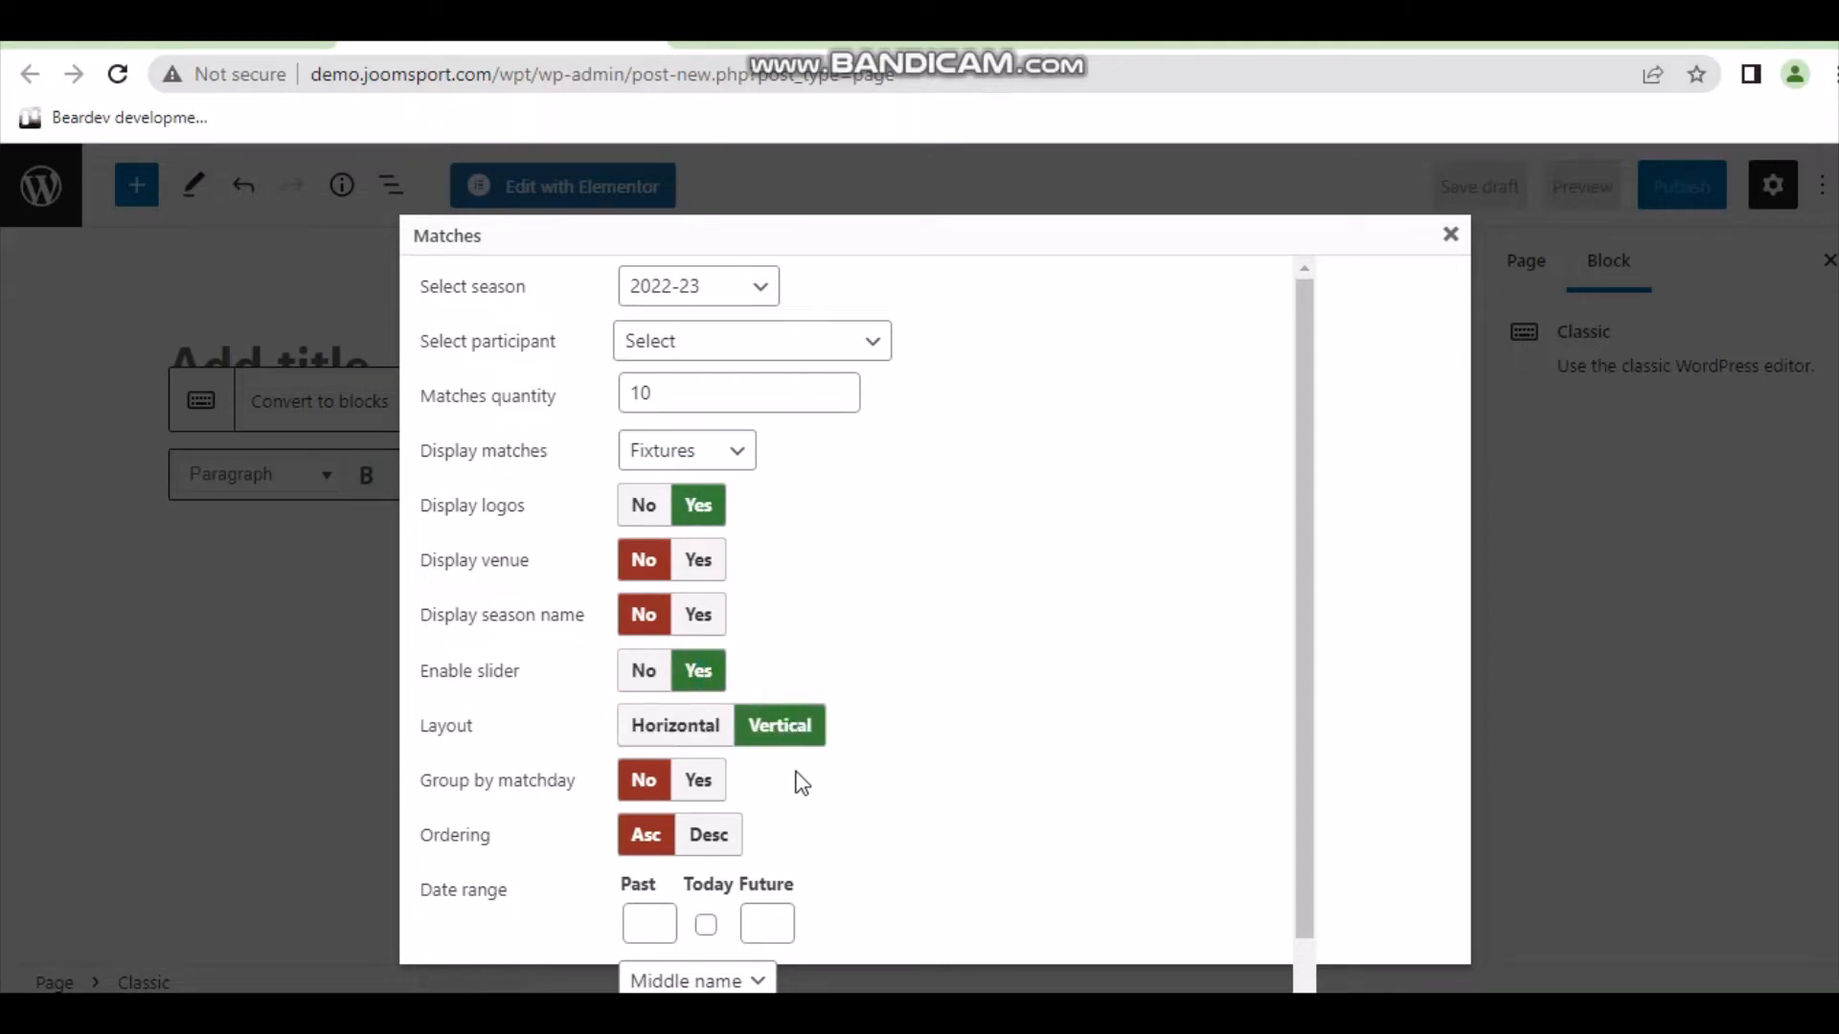
scroll(802, 783, down, 1)
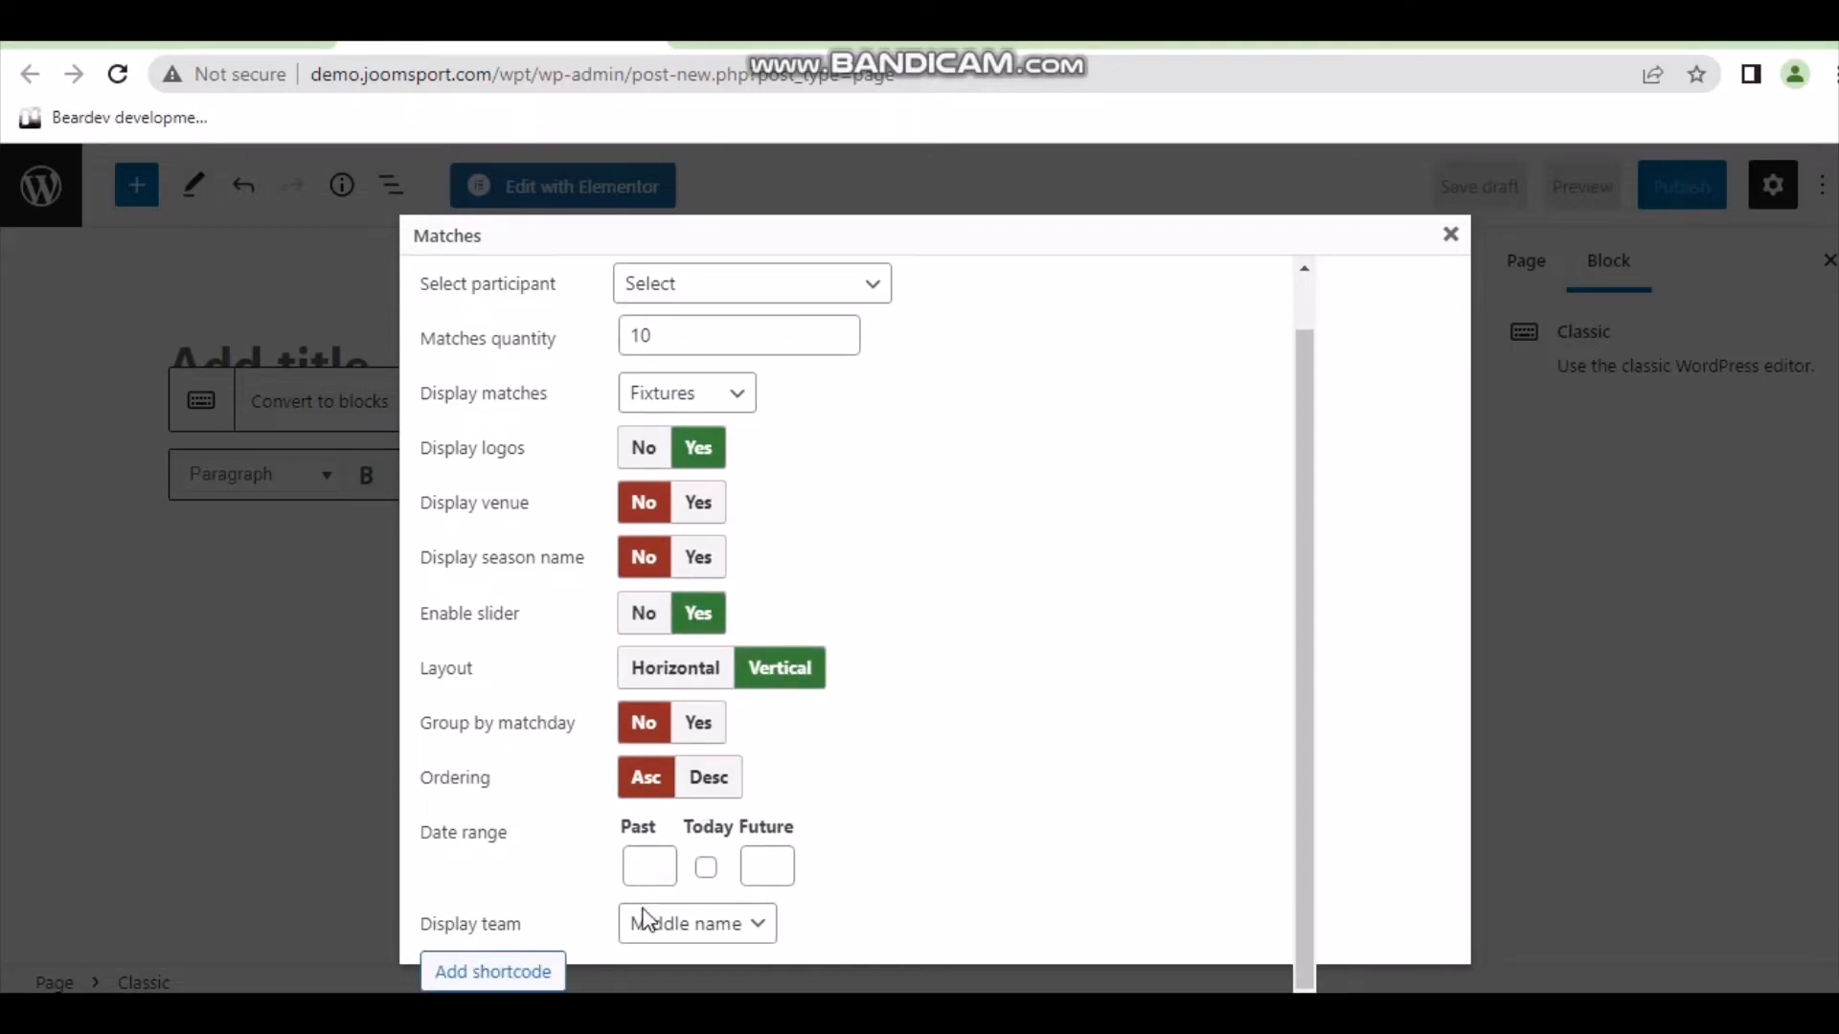
click(708, 927)
click(678, 833)
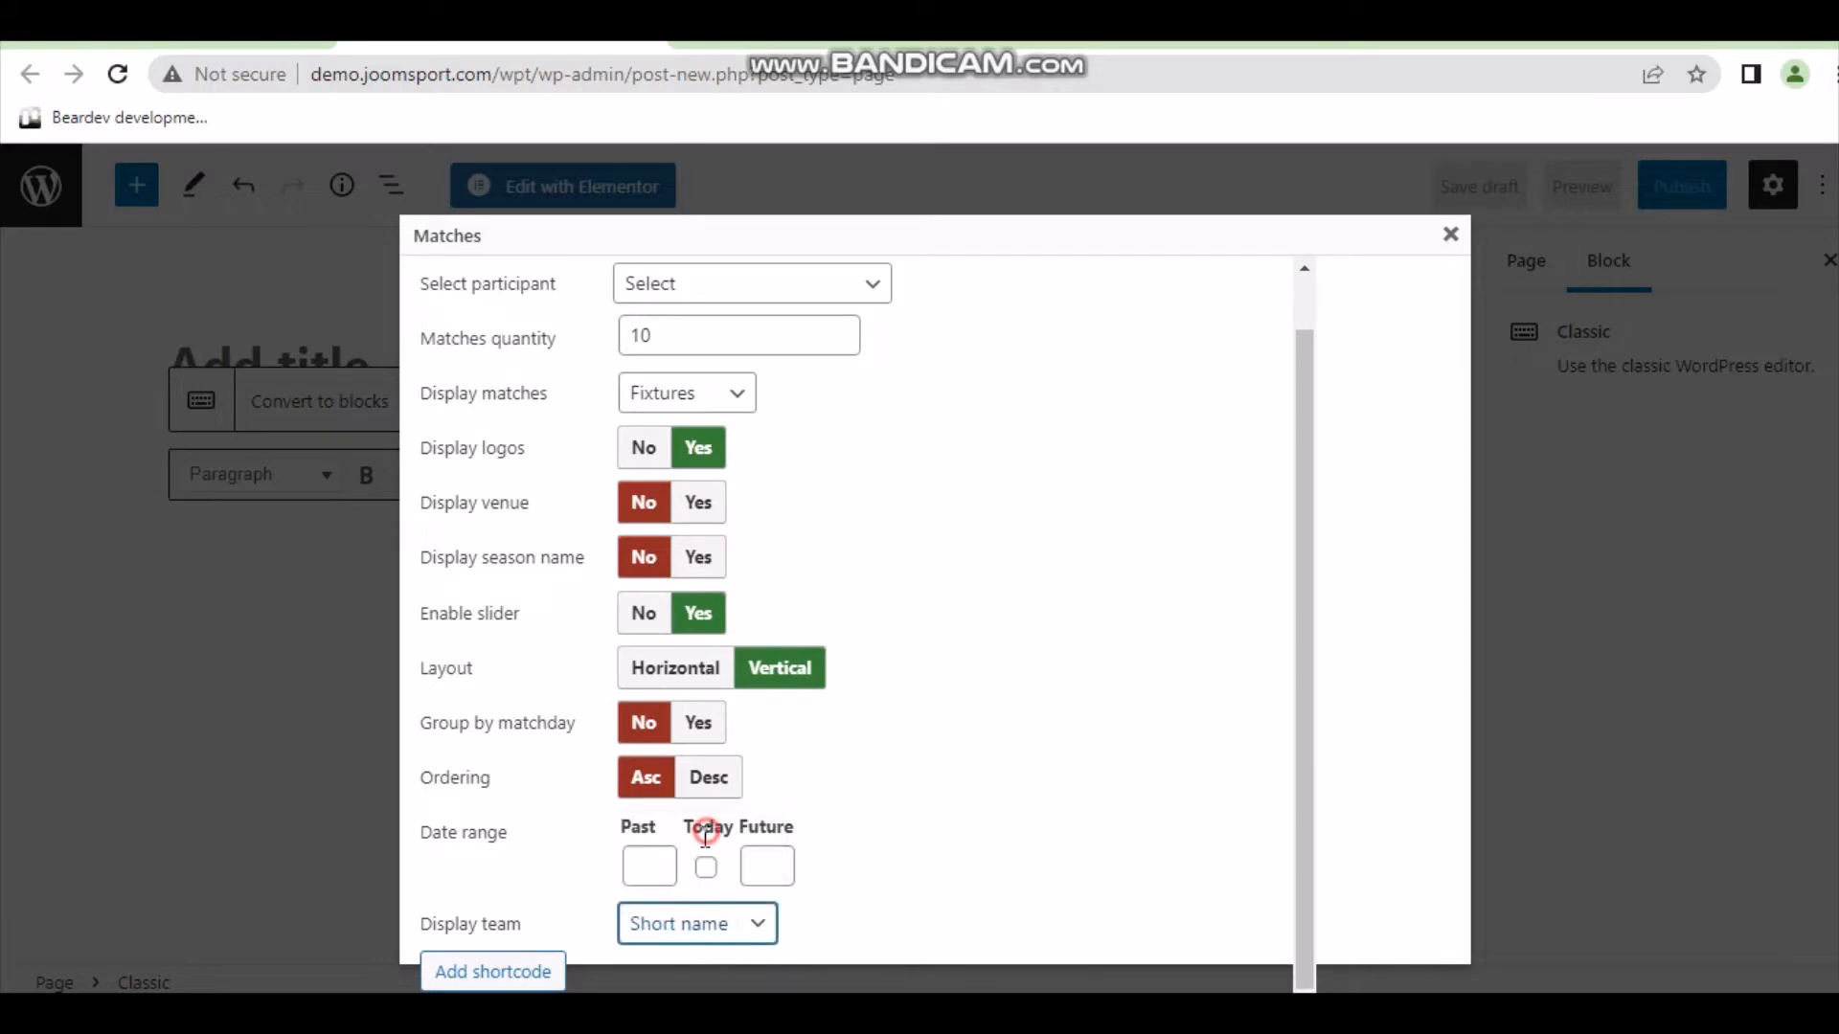
Insert the Matches shortcode into the Classic block and copy the whole shortcode.
click(493, 970)
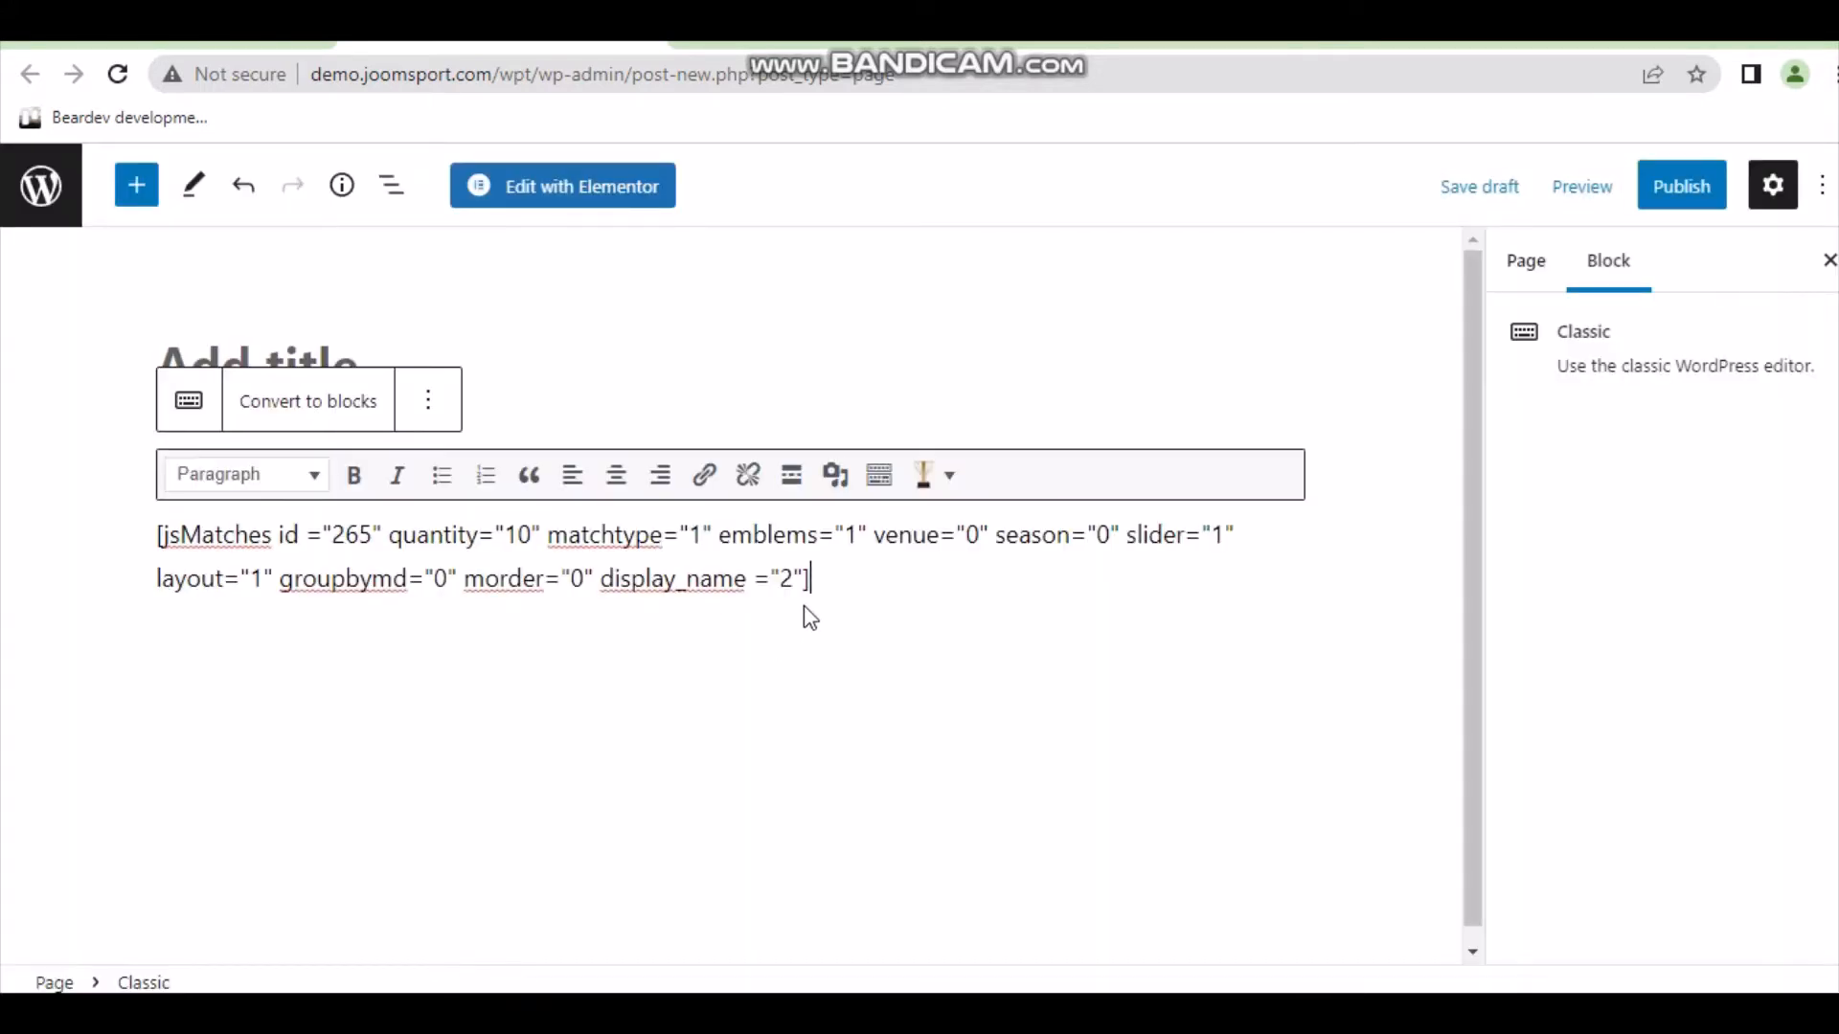
key(ctrl+a)
key(ctrl+c)
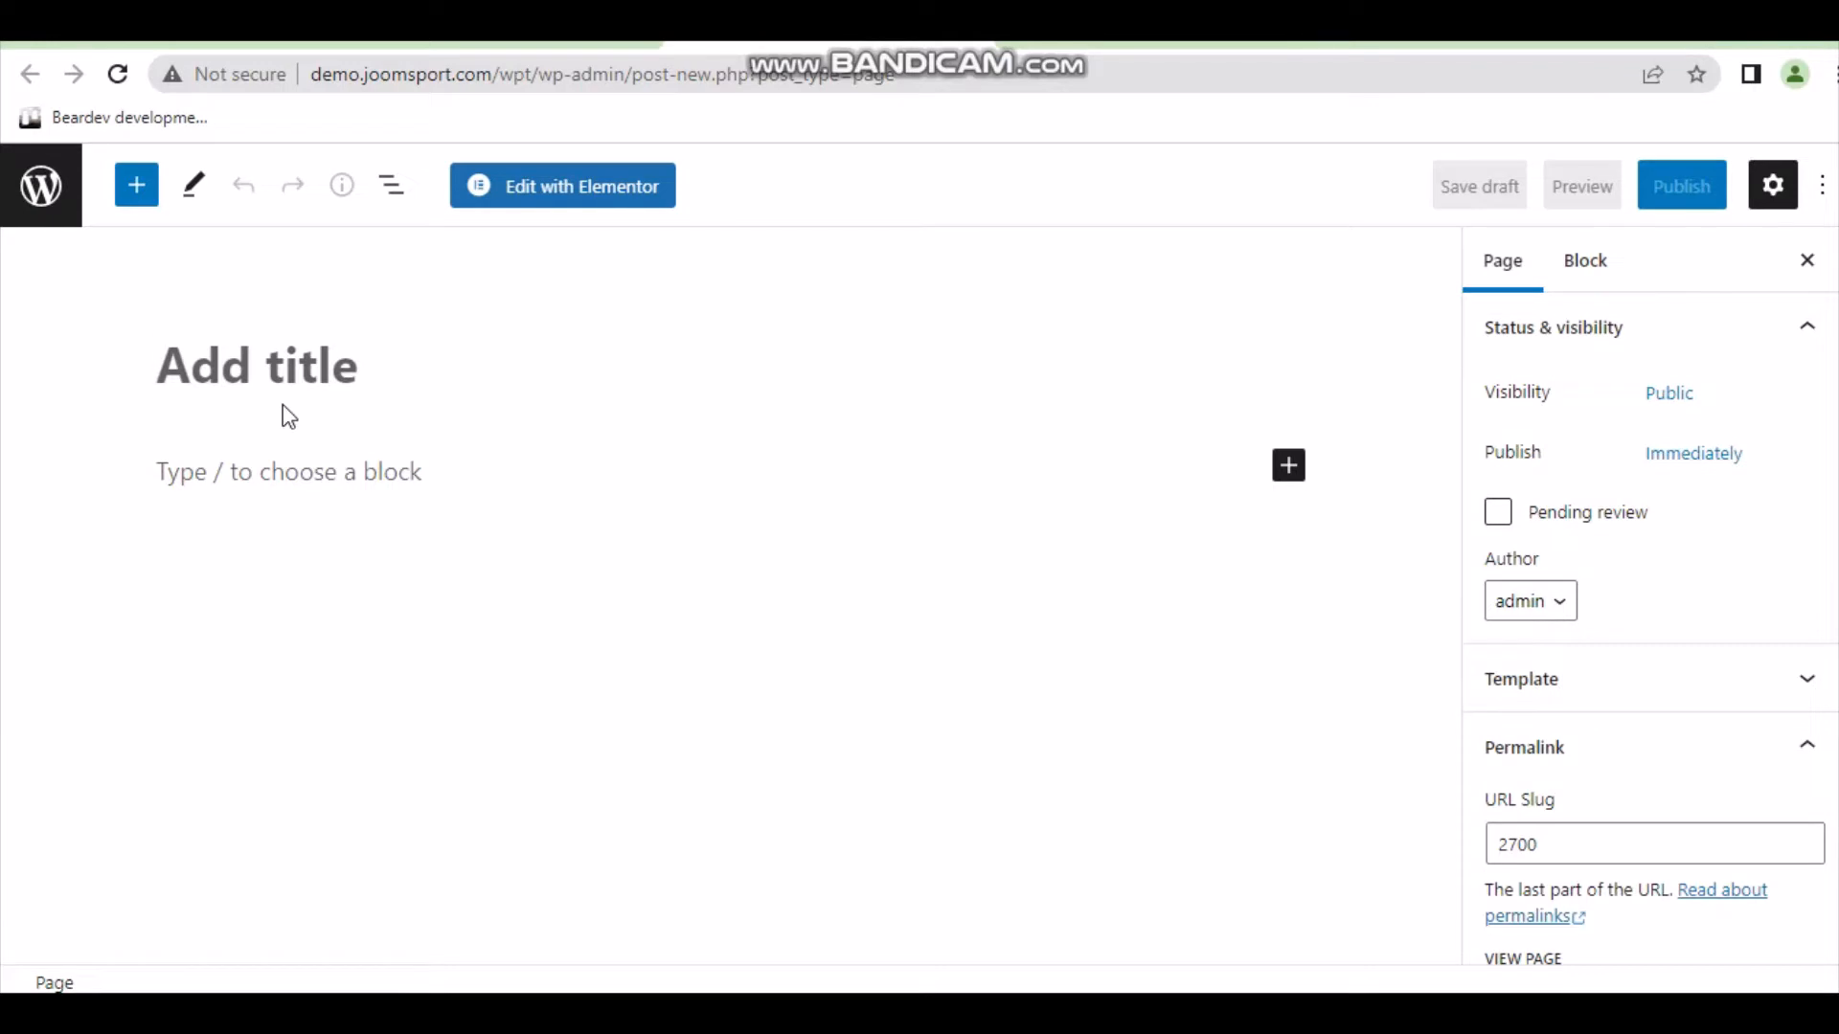
Title the blank new page "English Premier League stats 2022-23".
text(Eng)
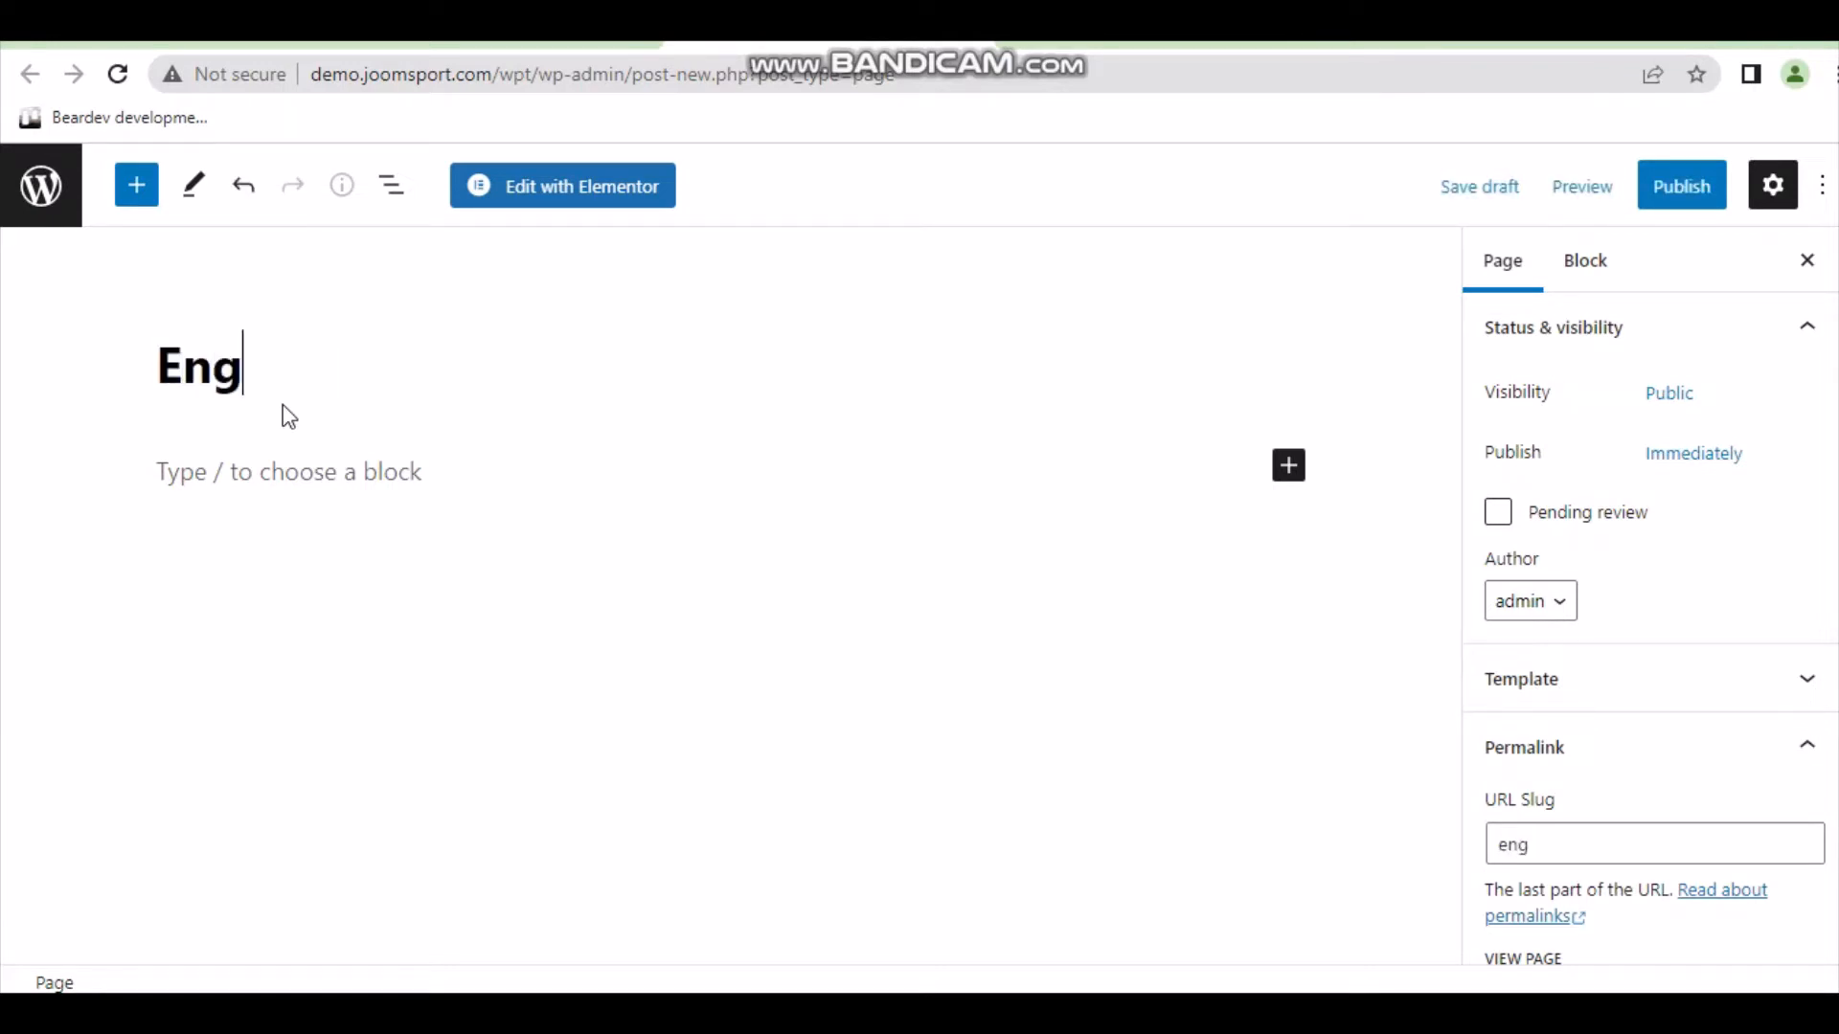
text(lish premier)
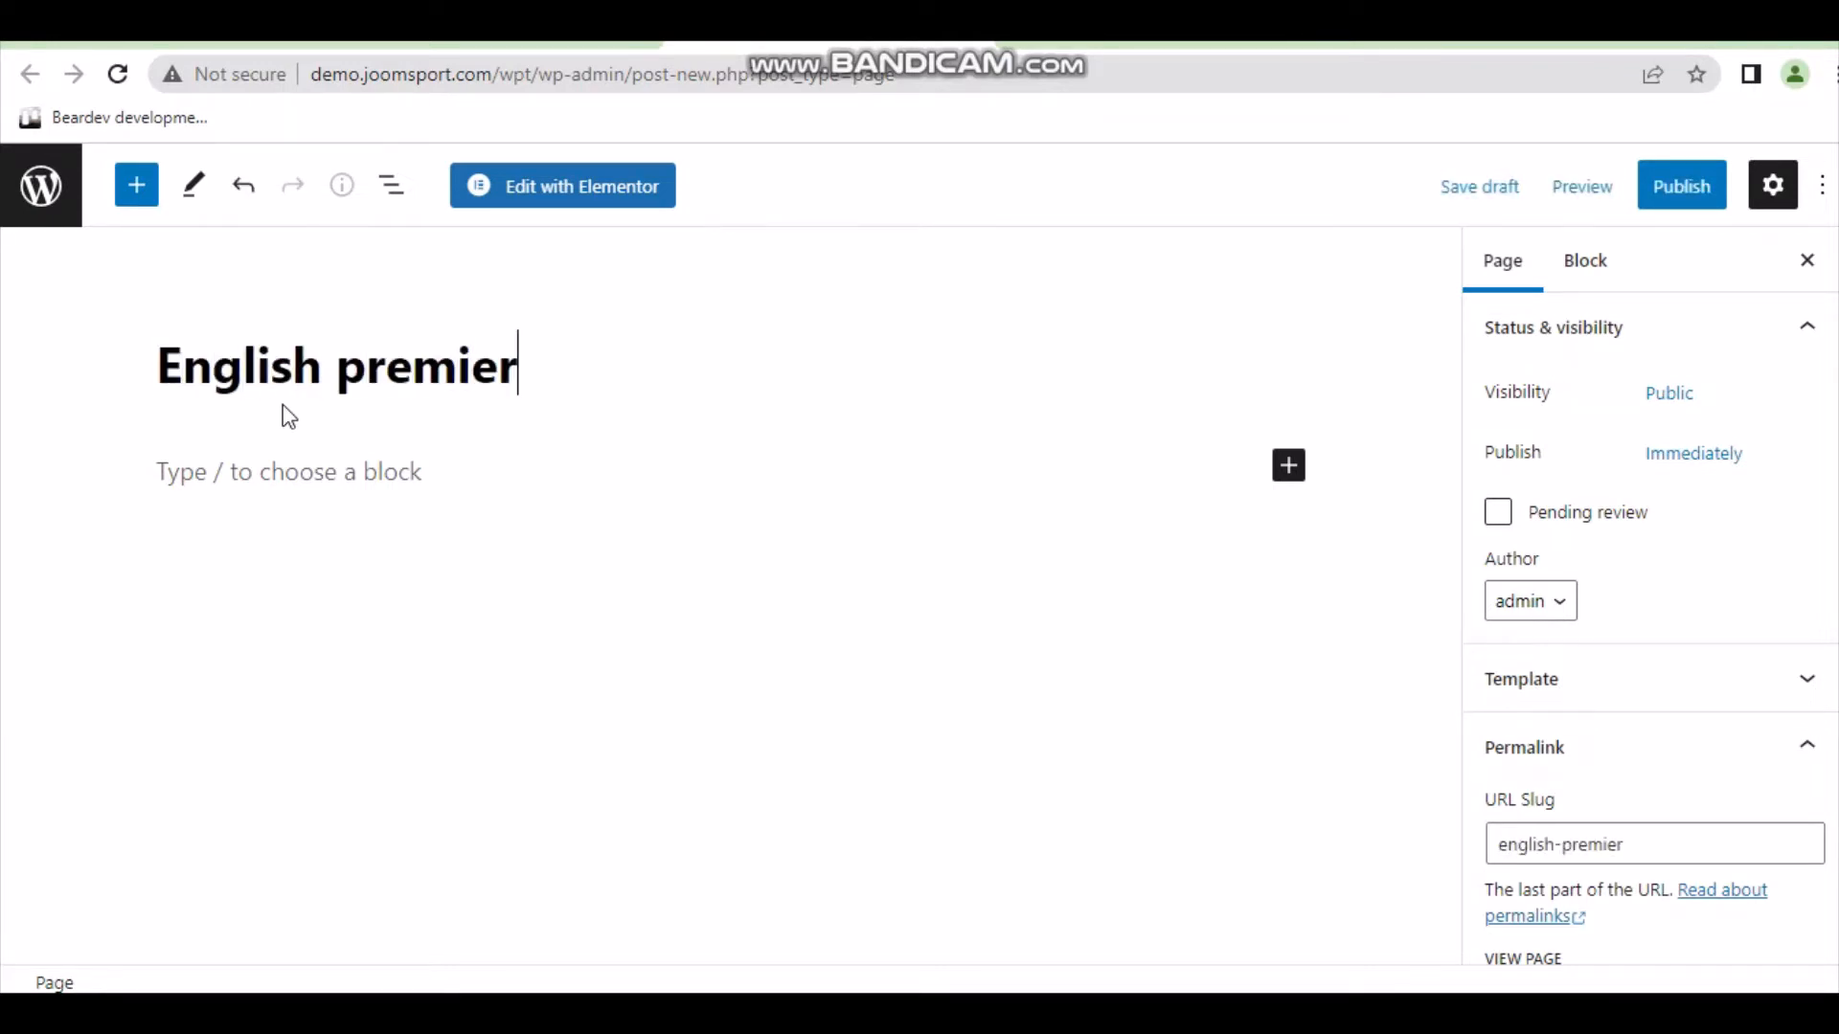
key(ctrl+Left)
key(Delete)
key(End)
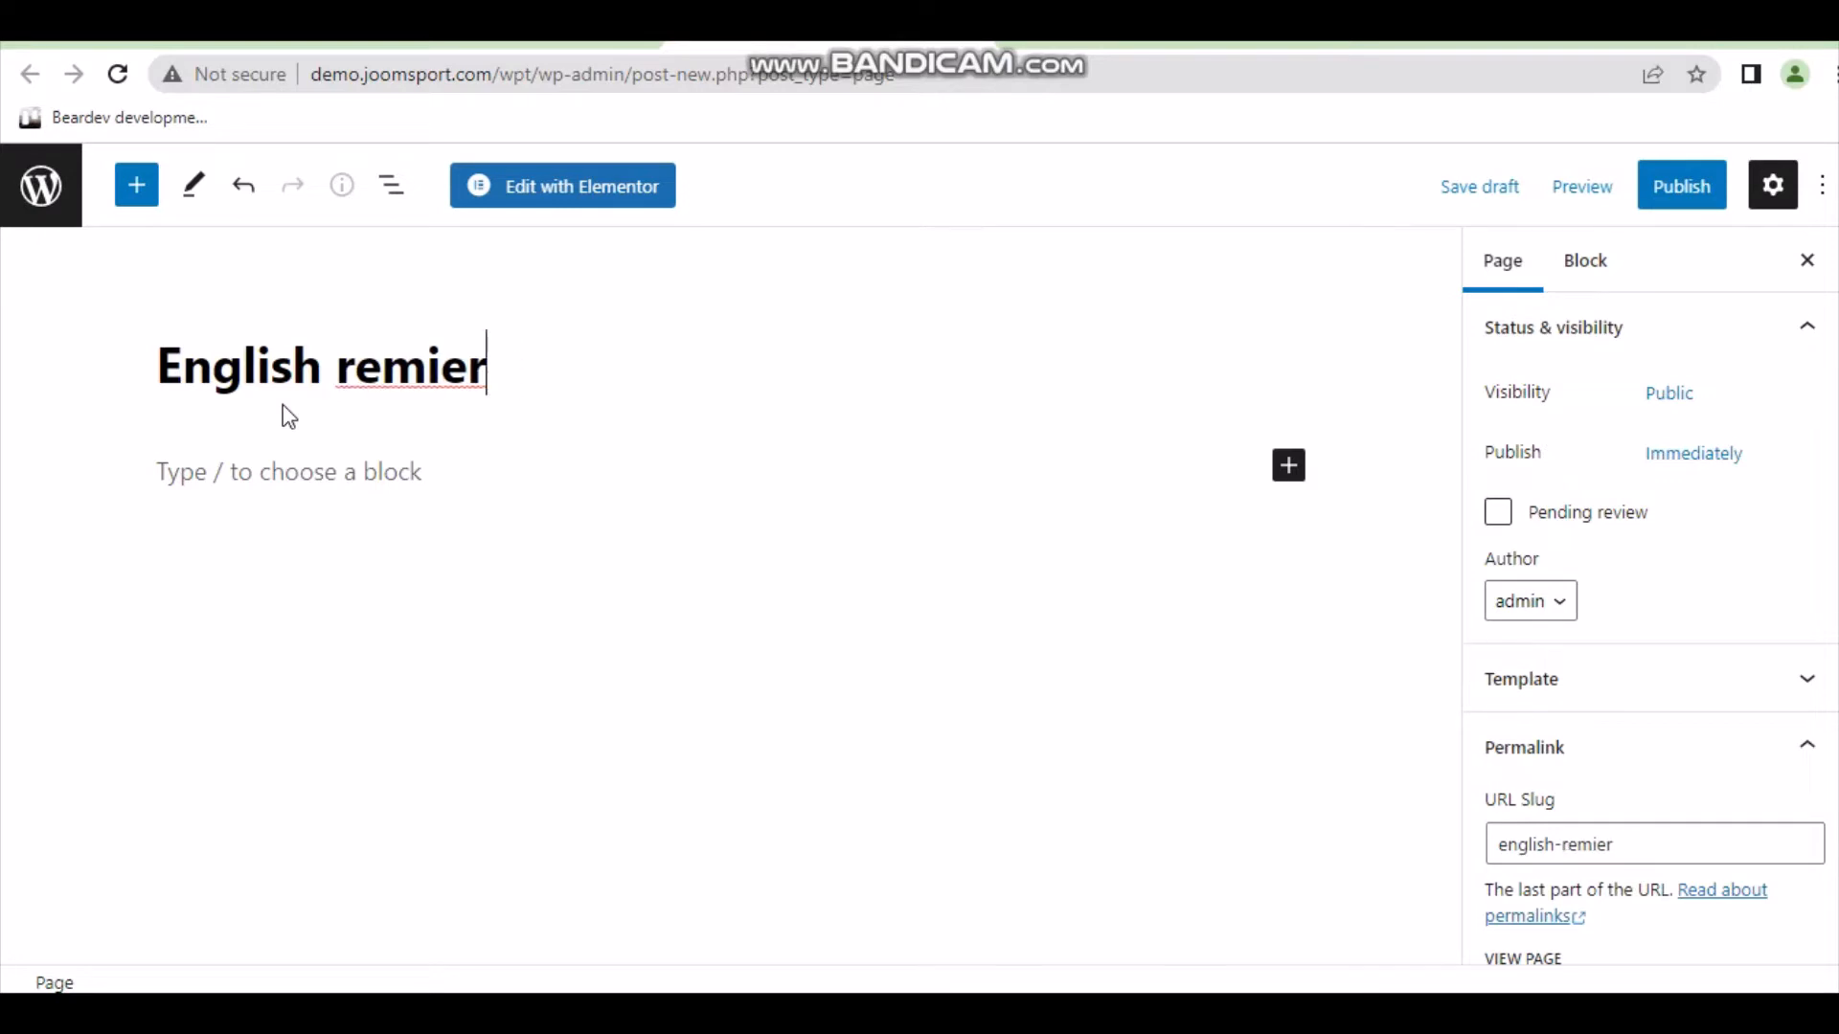
text(P)
key(ctrl+z)
key(ctrl+Left)
text(P)
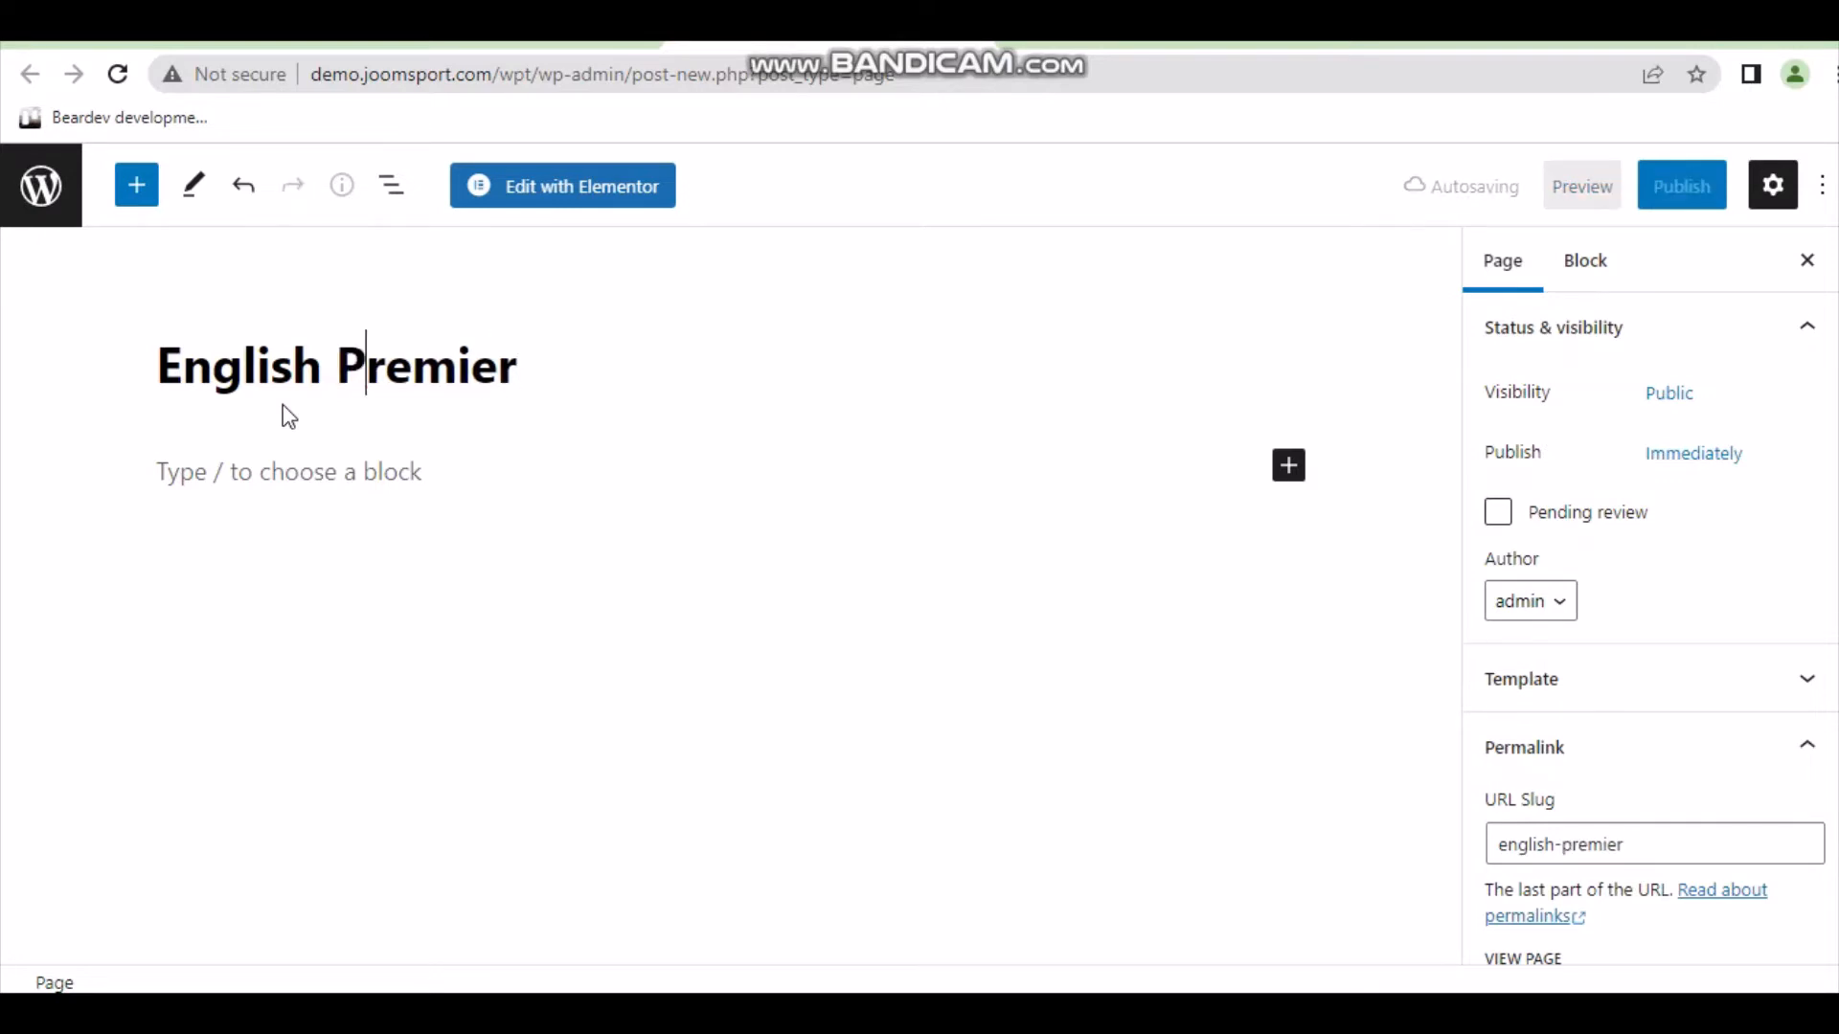
key(End)
text(Leag)
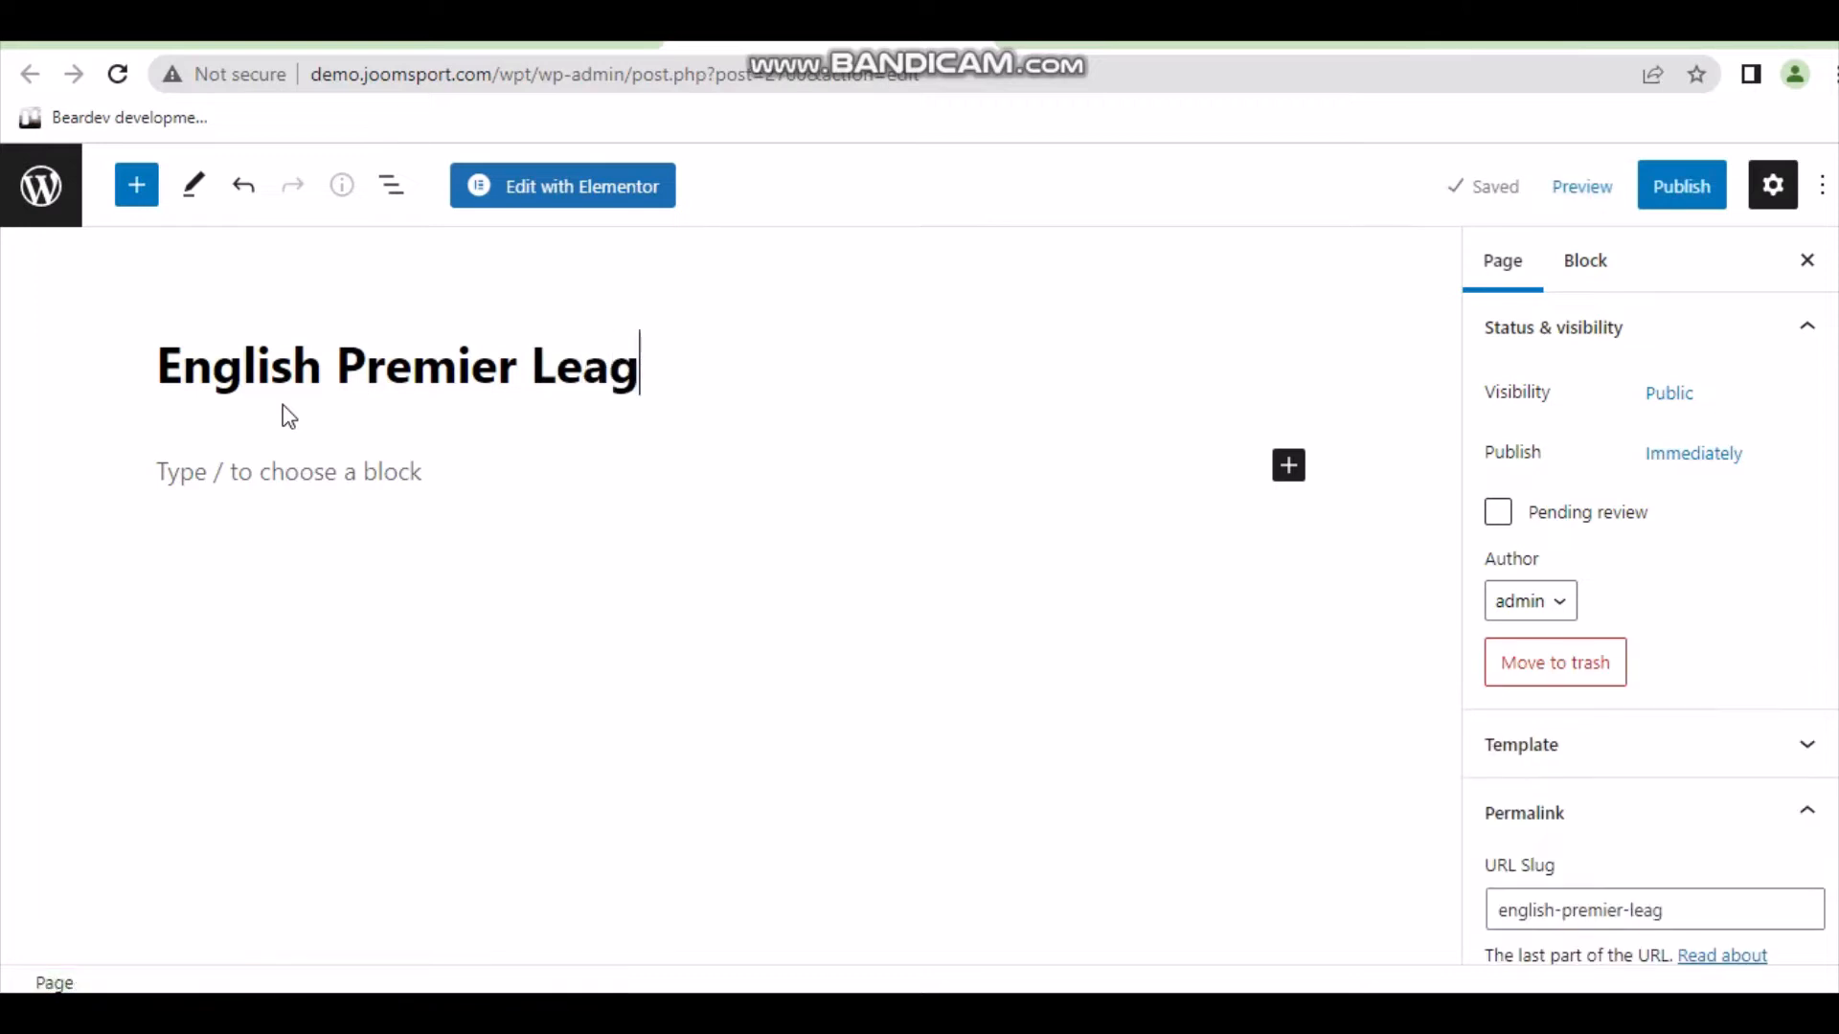
text(ue stats)
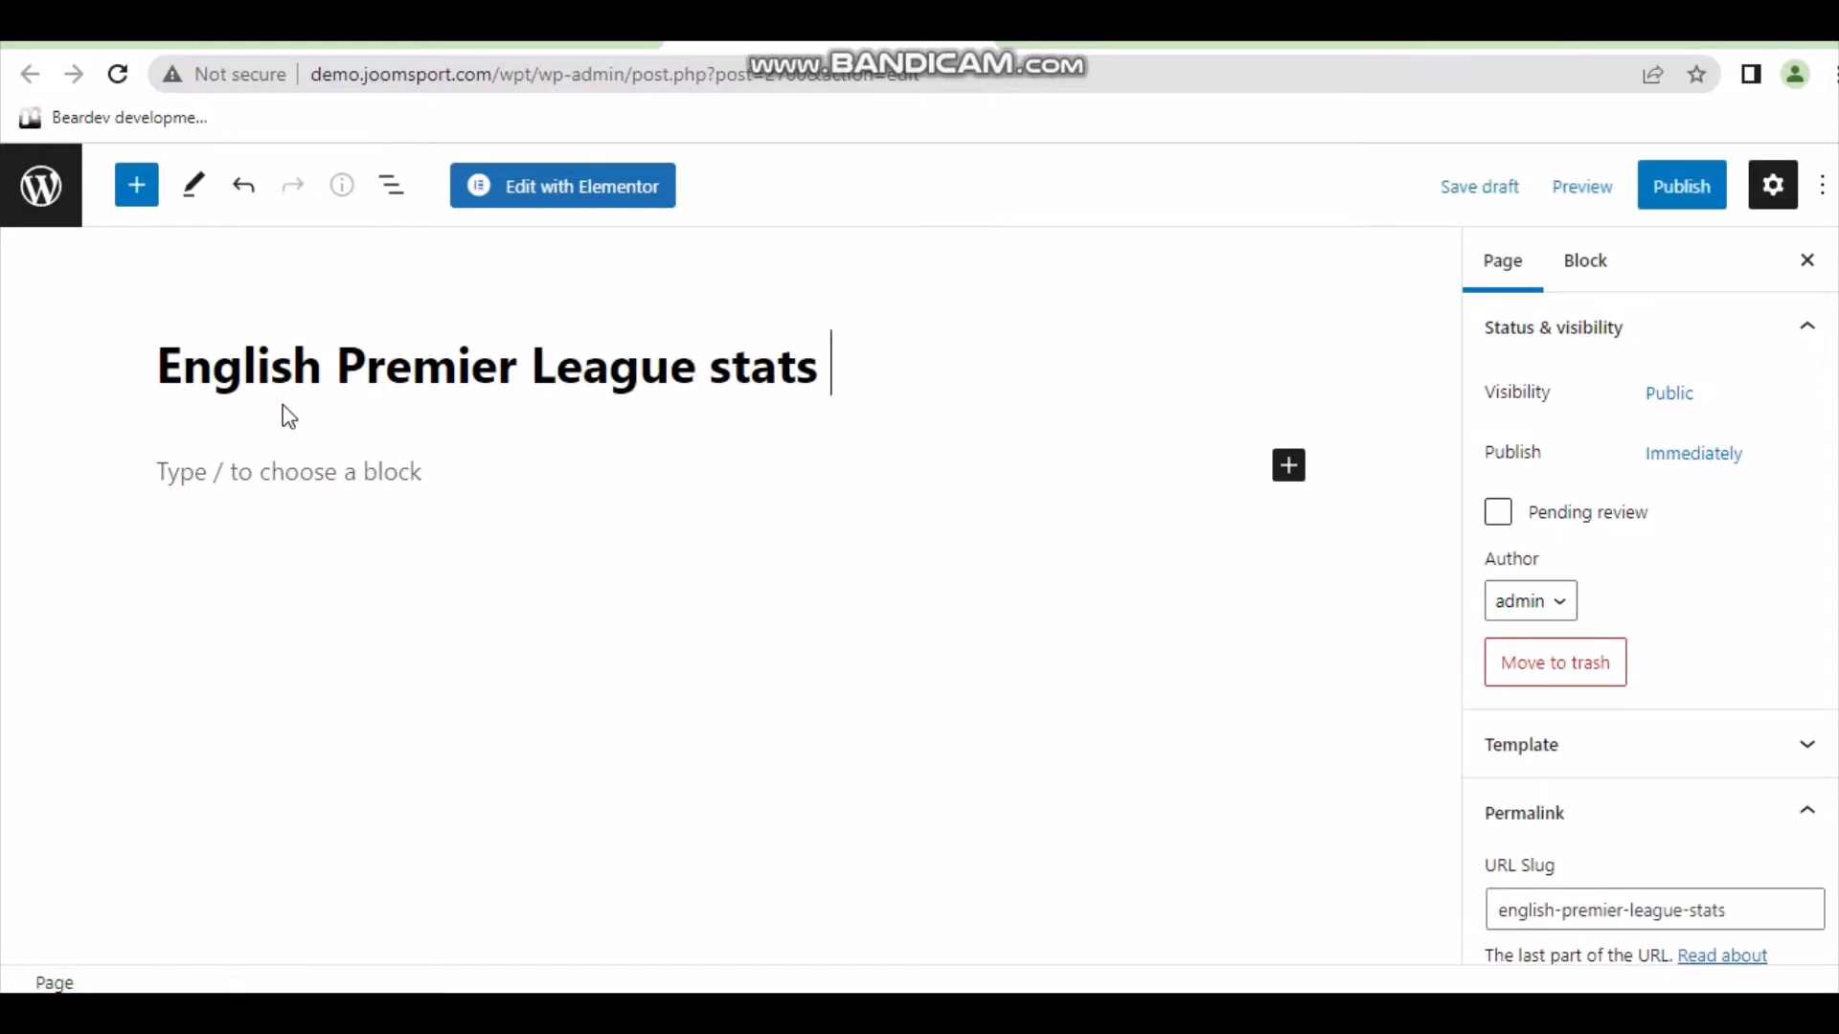
text( 2022-)
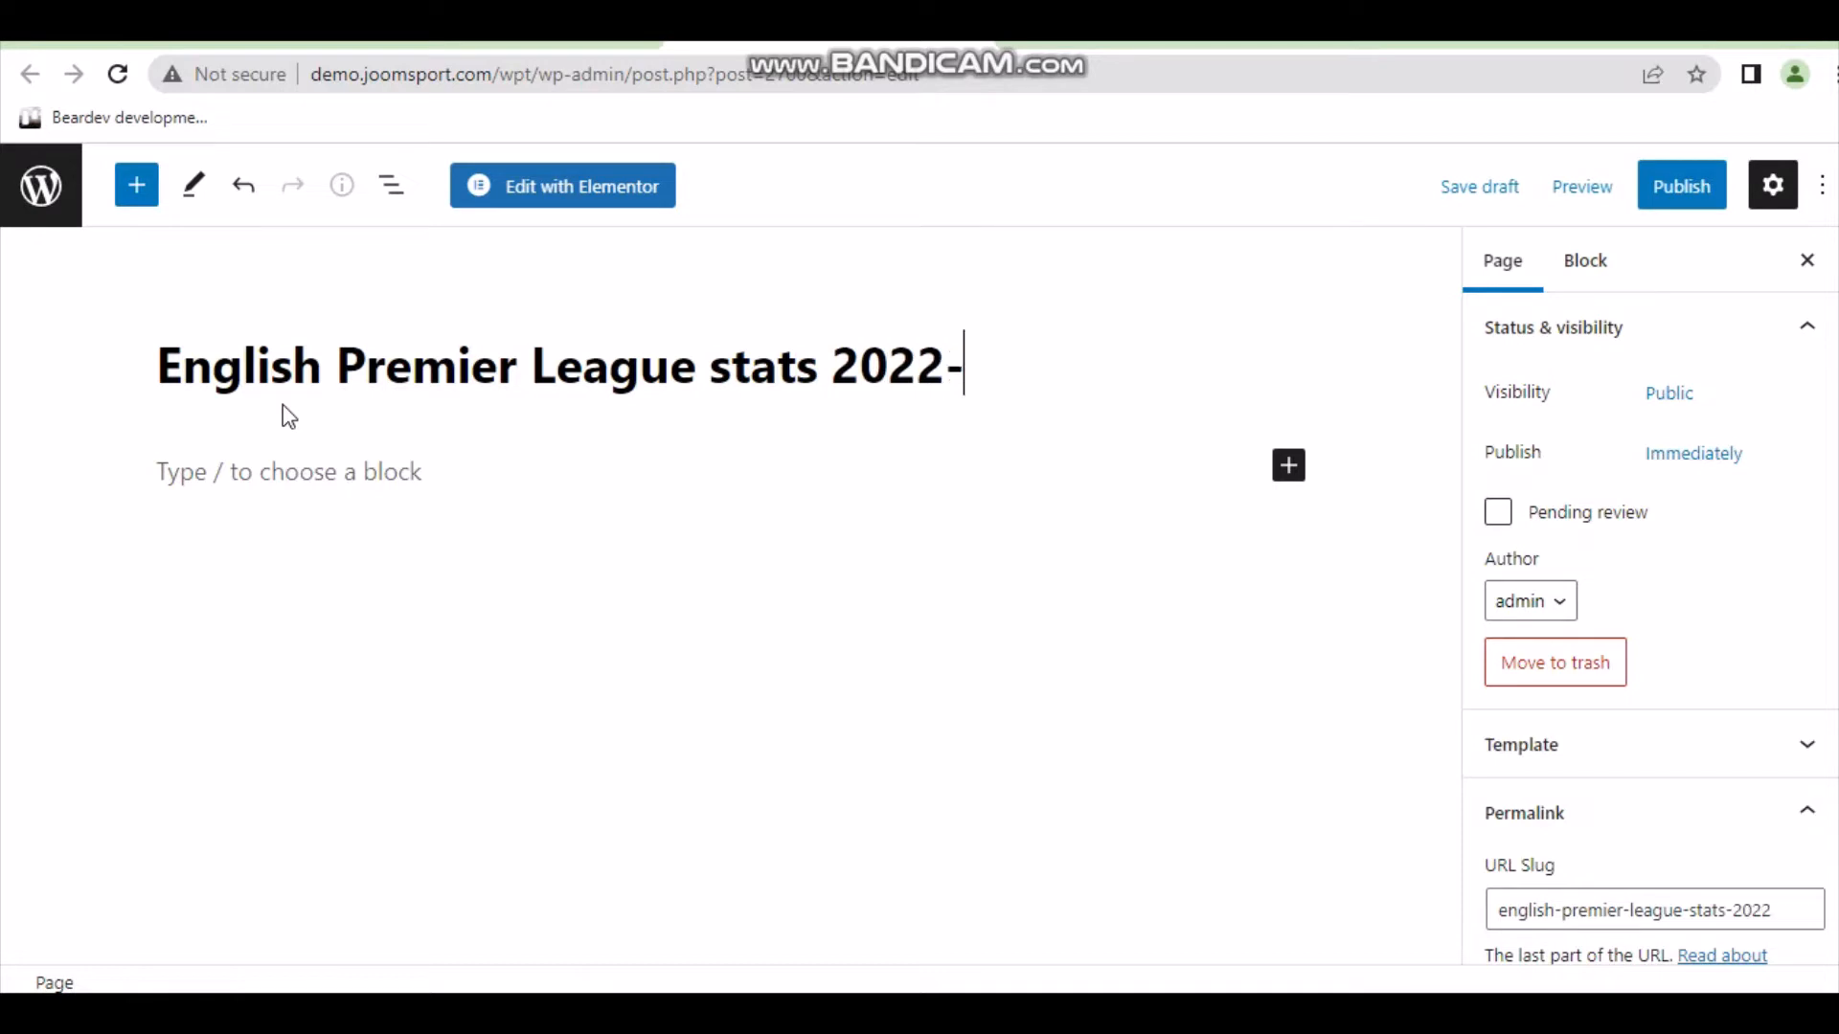
text(23)
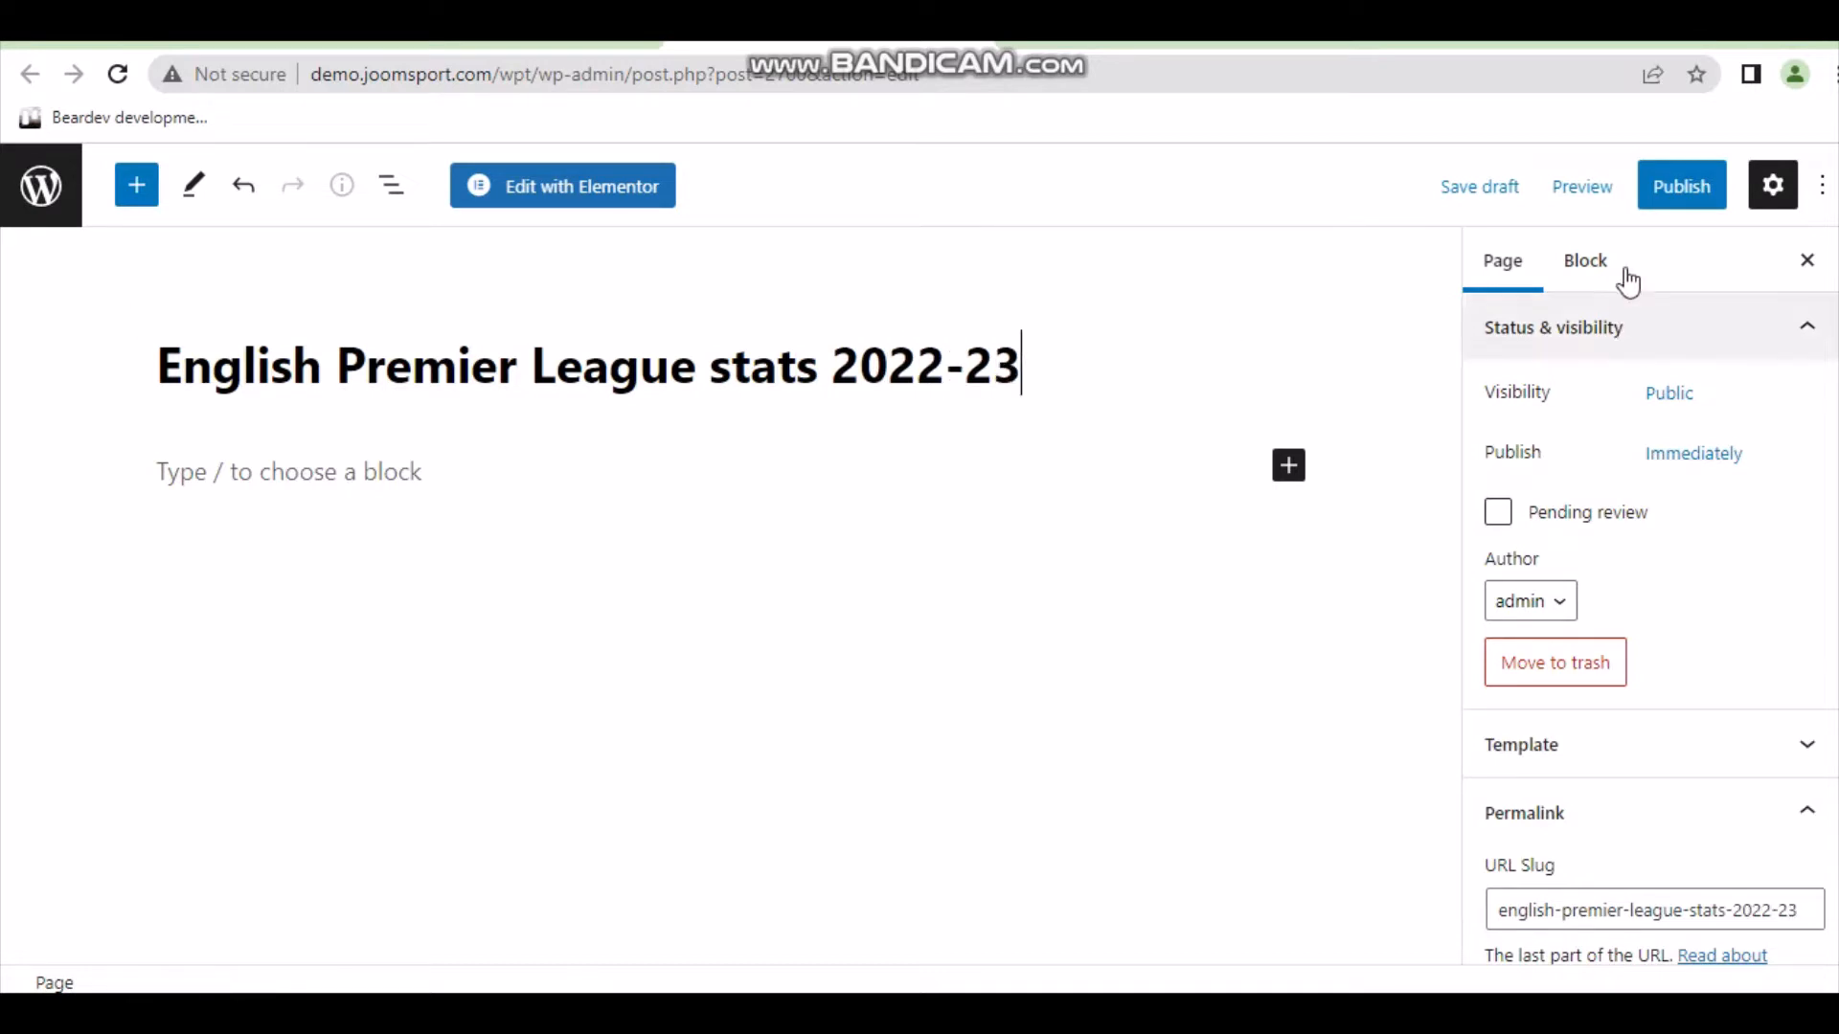
Open the page in the Elementor editor, leaving the WordPress editor despite unsaved changes.
click(590, 185)
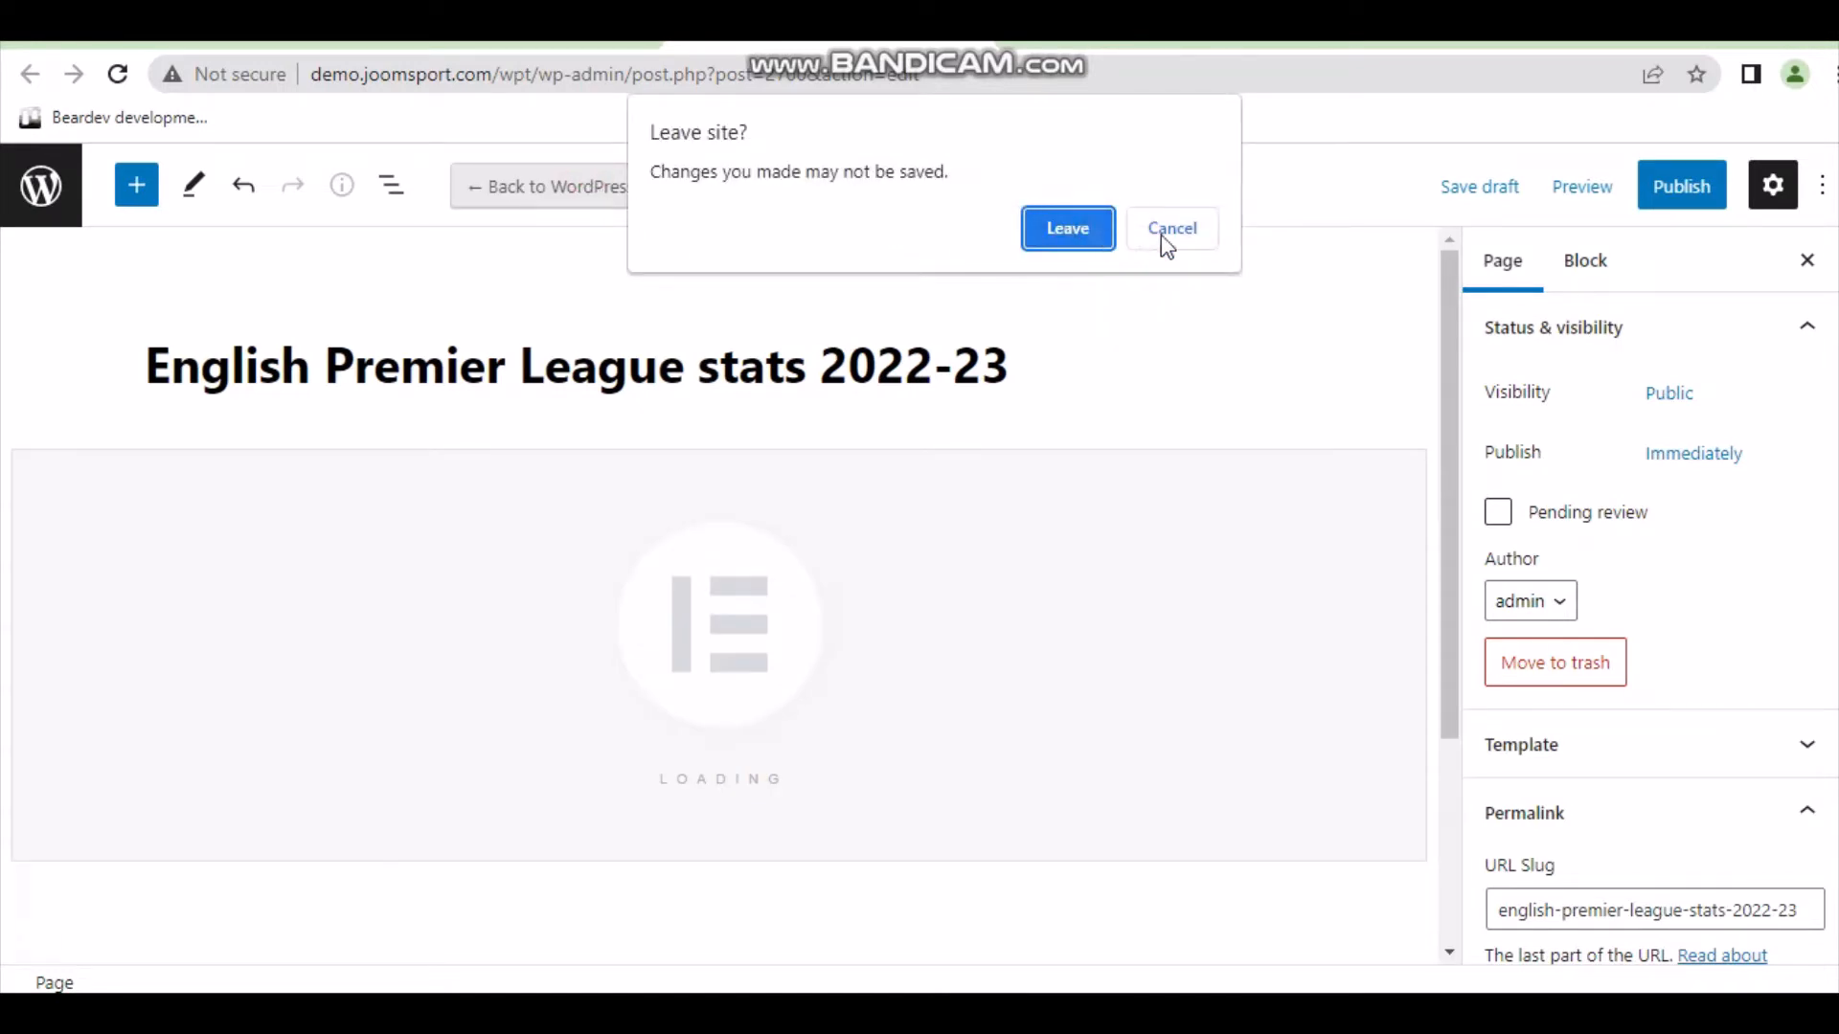
click(1097, 235)
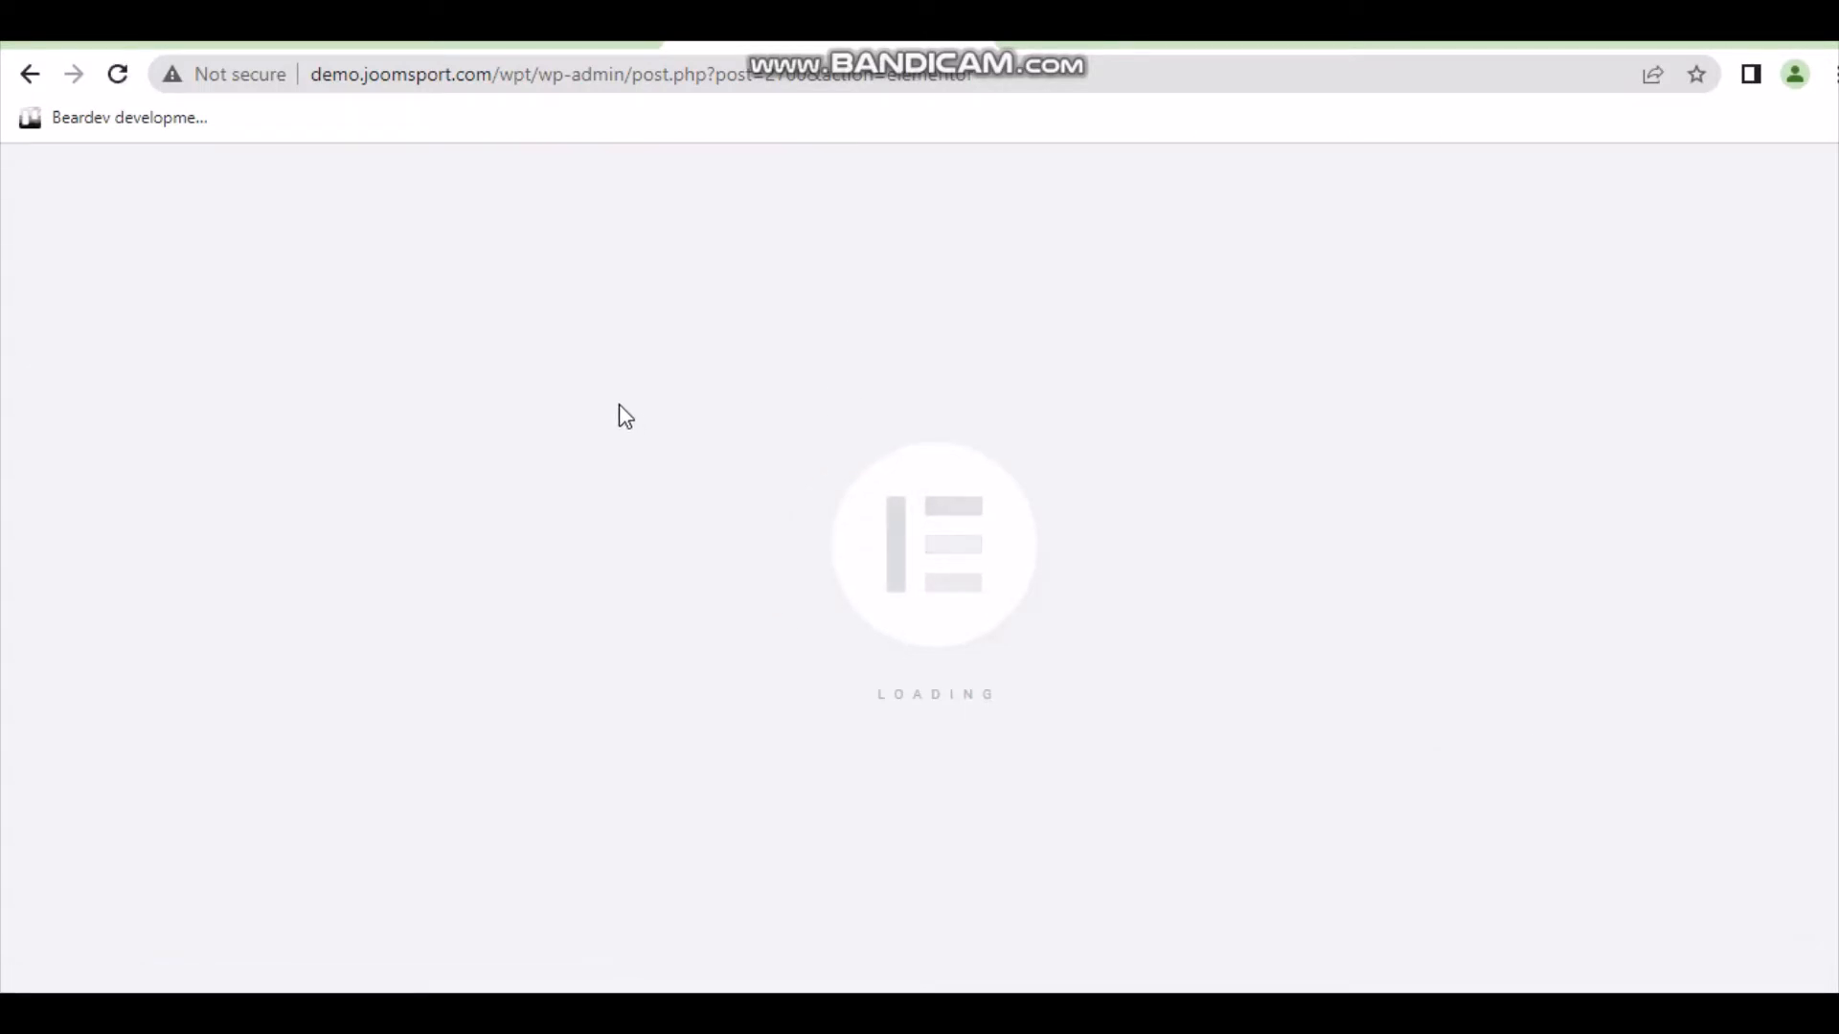
Add a Text Editor widget to the page and replace its placeholder text with the copied Matches shortcode.
drag(316, 608, 1042, 628)
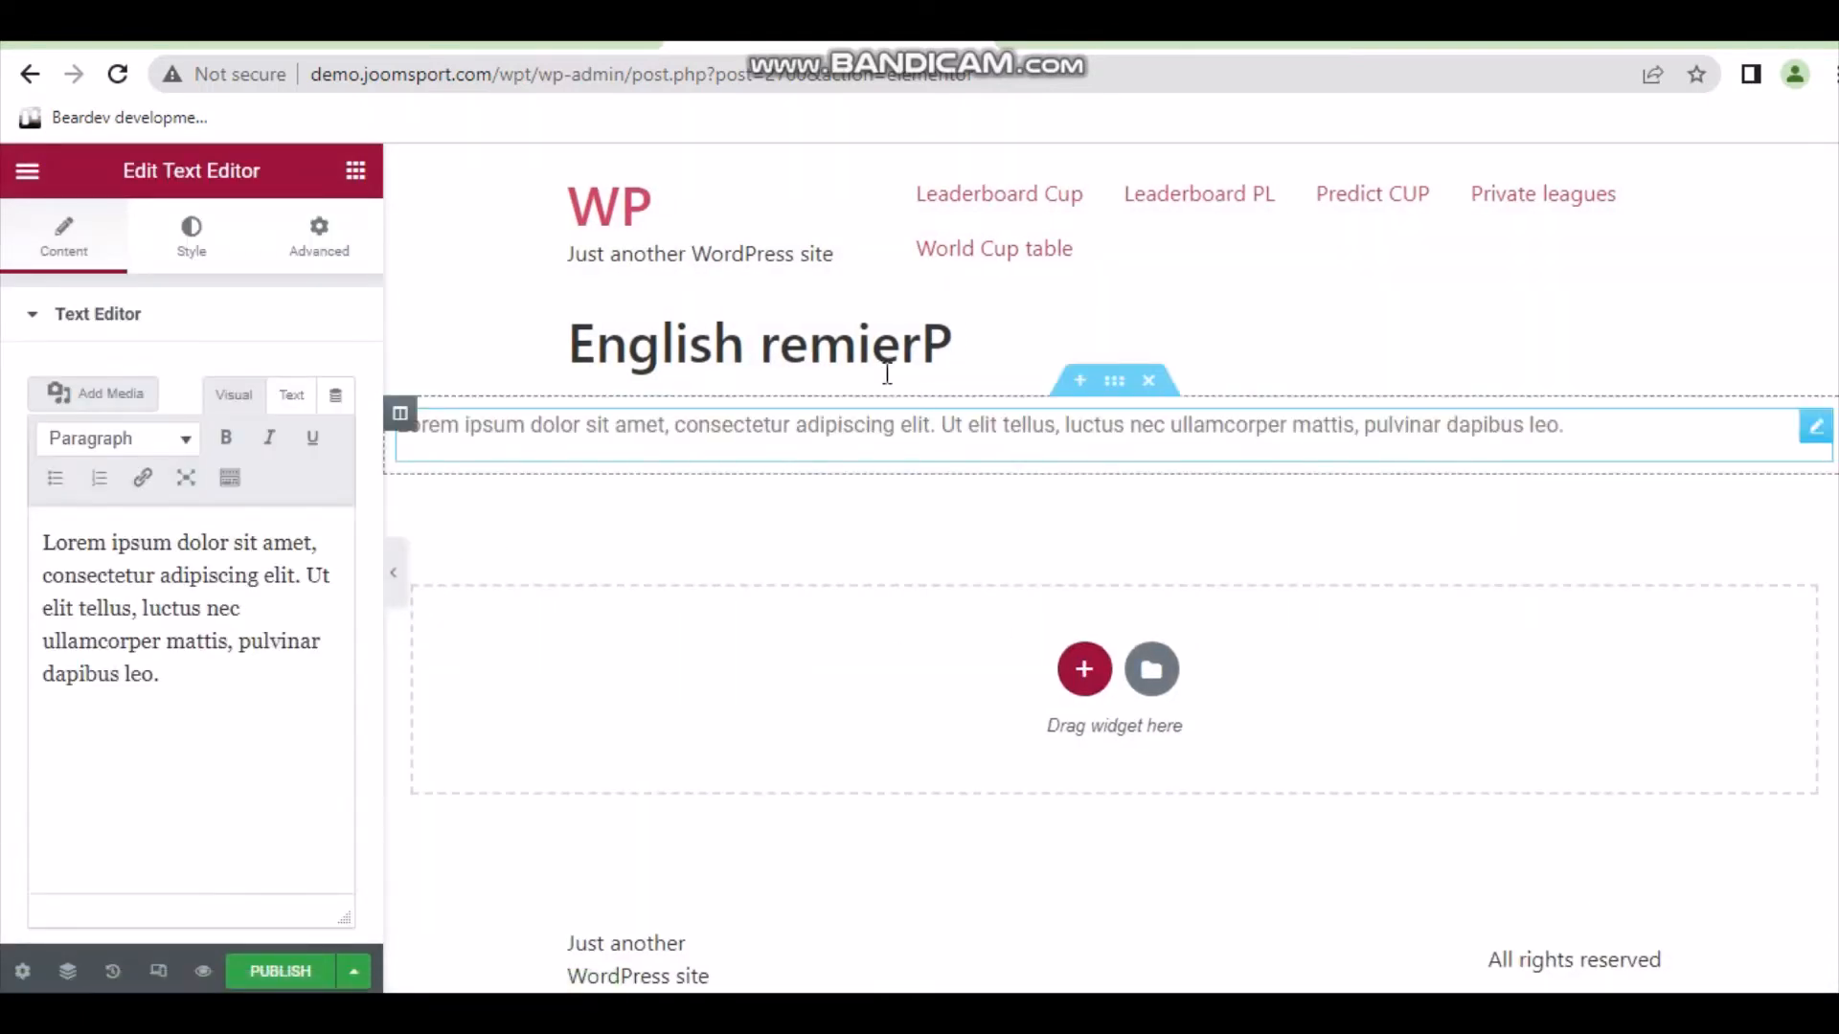
click(143, 603)
key(ctrl+a)
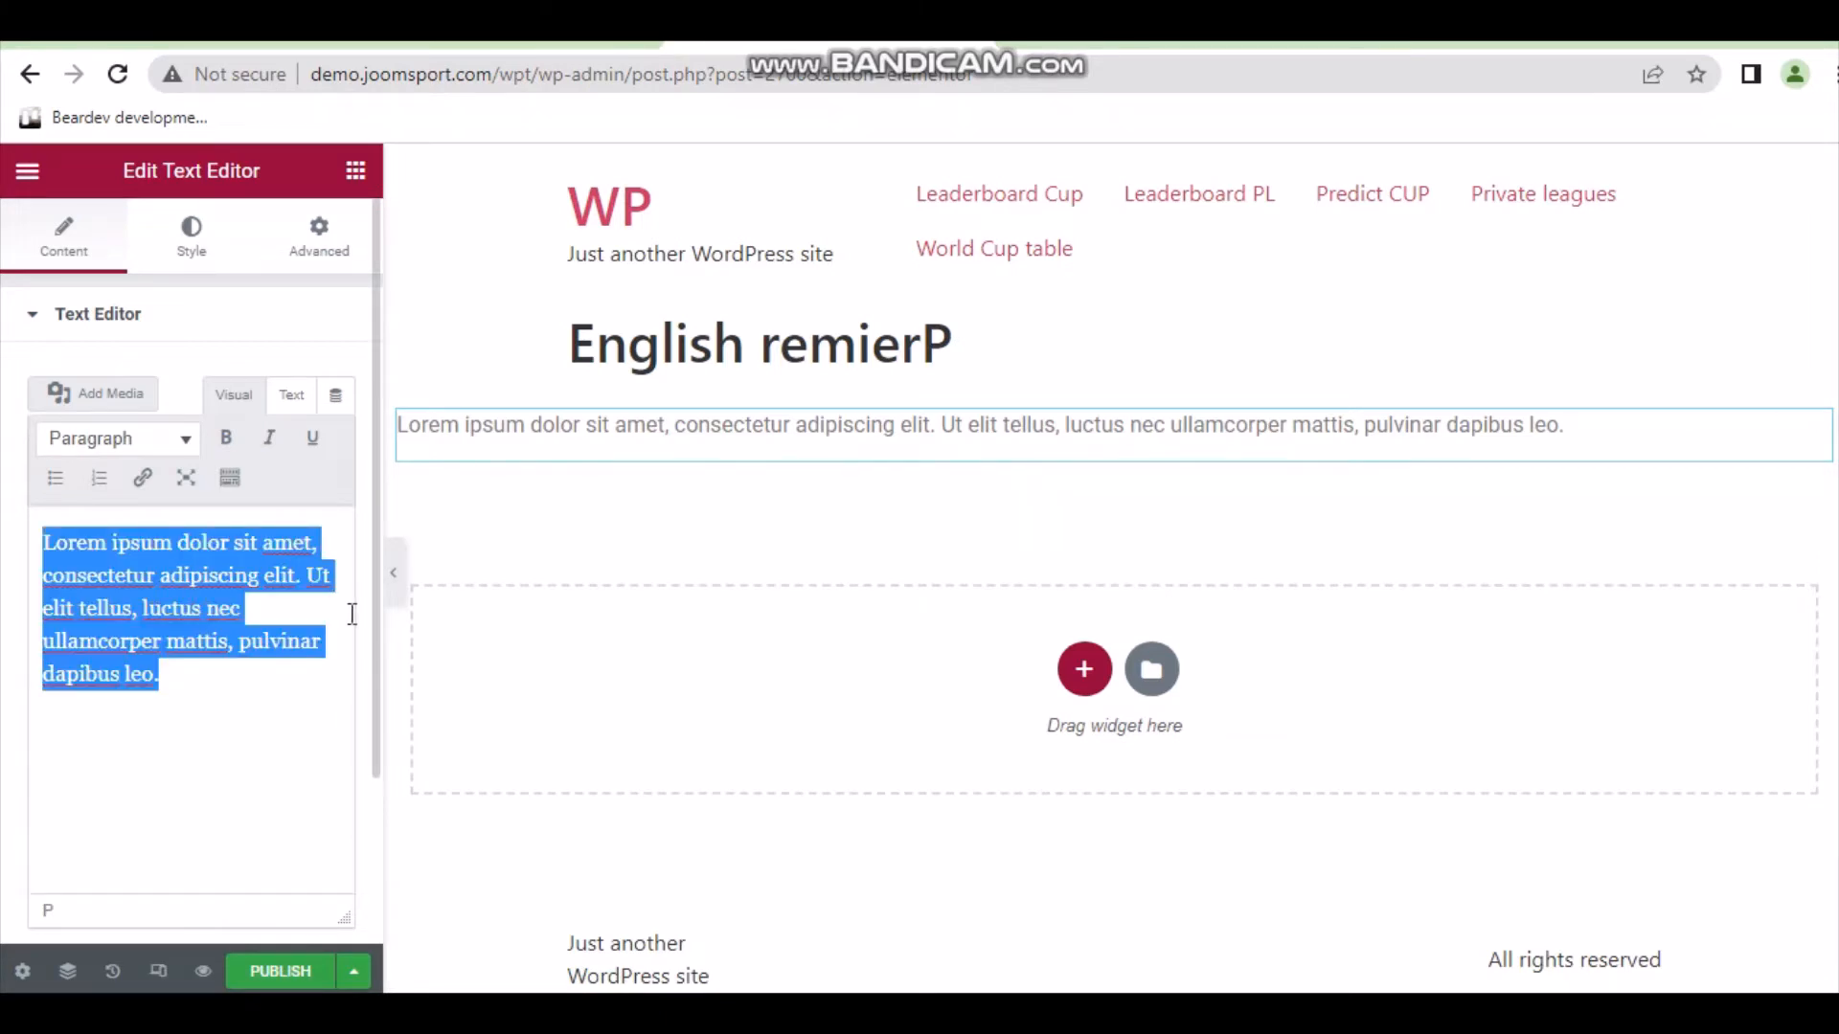
key(ctrl+v)
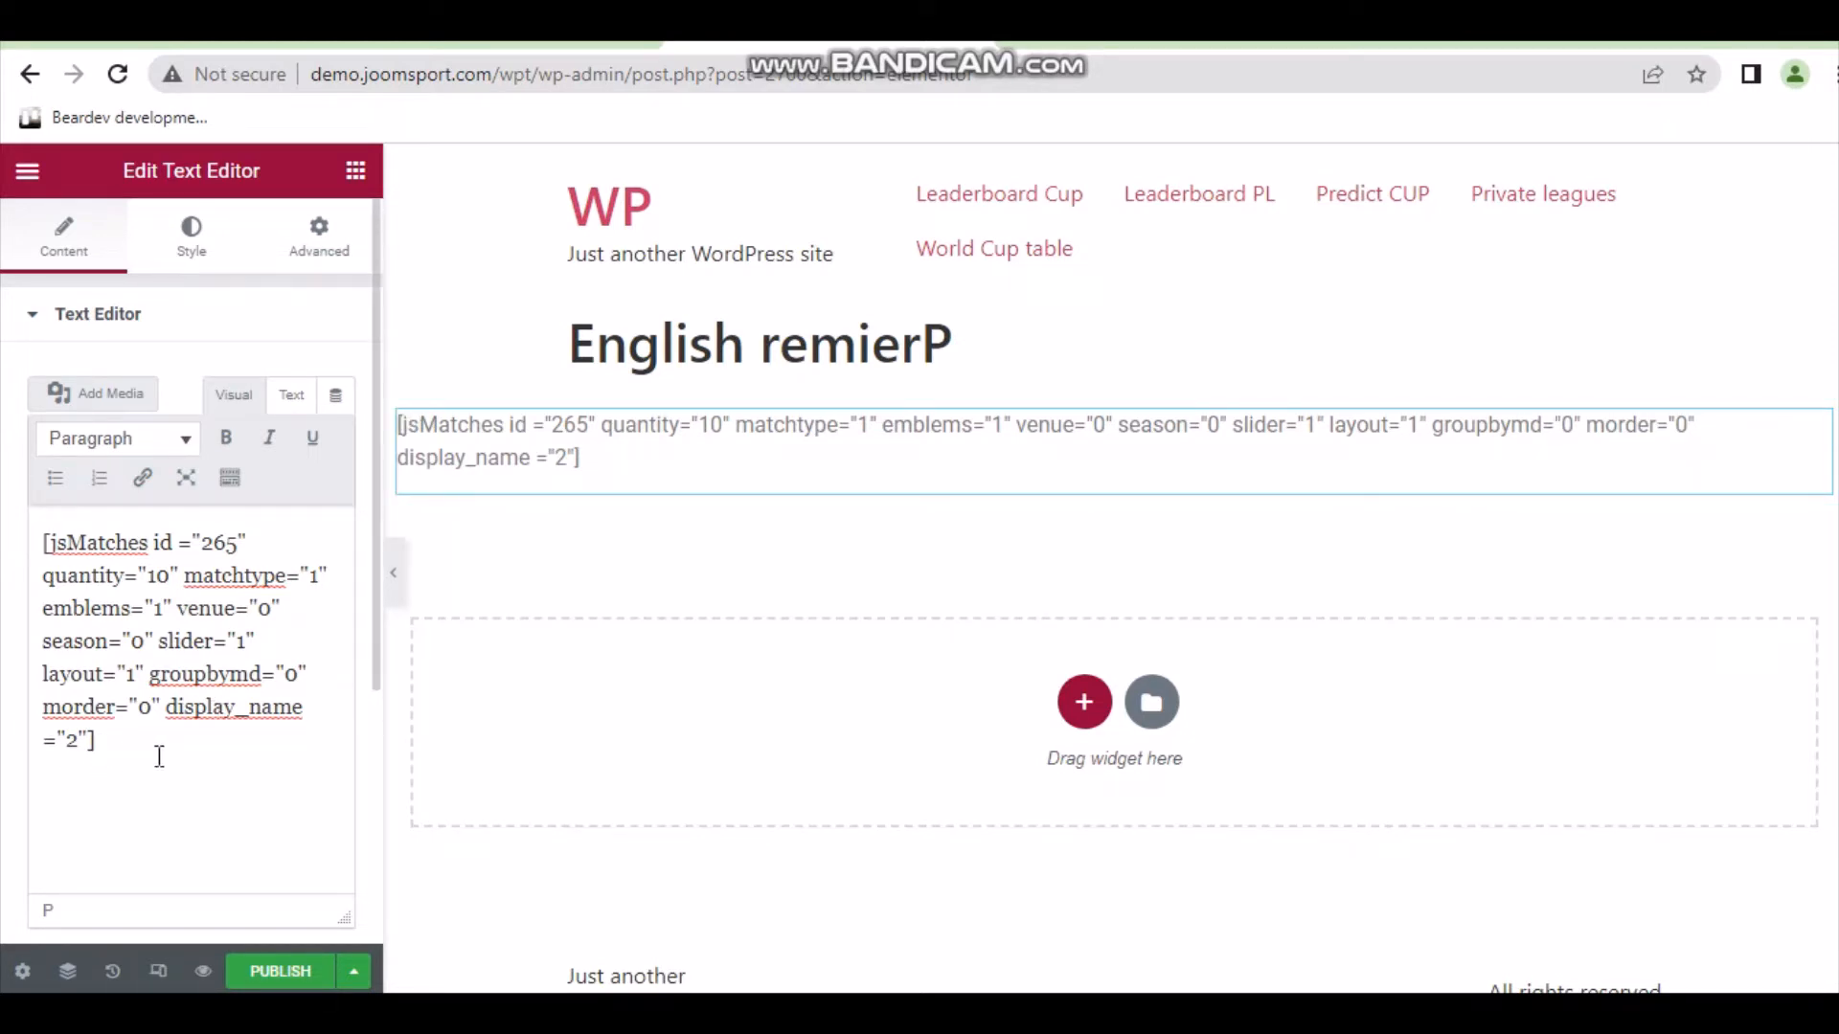
Publish the page, open its live version and browse the matches slider forward and back.
click(307, 973)
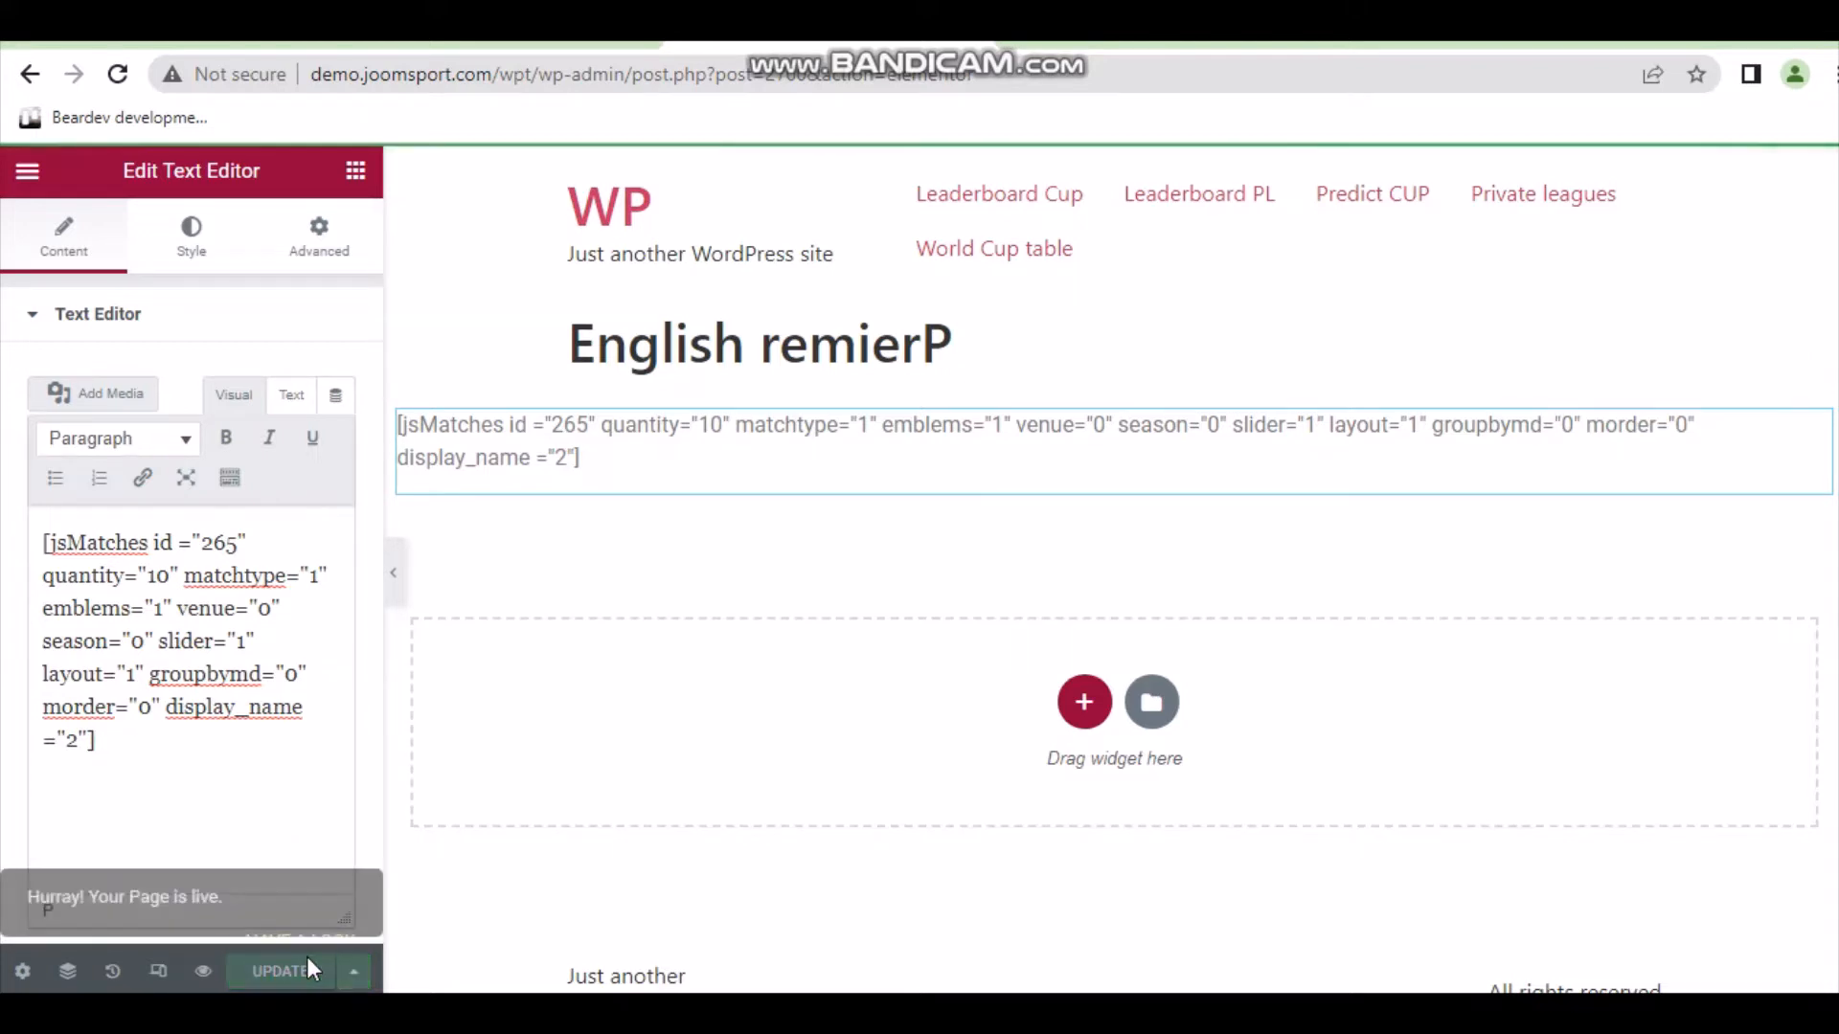
click(312, 897)
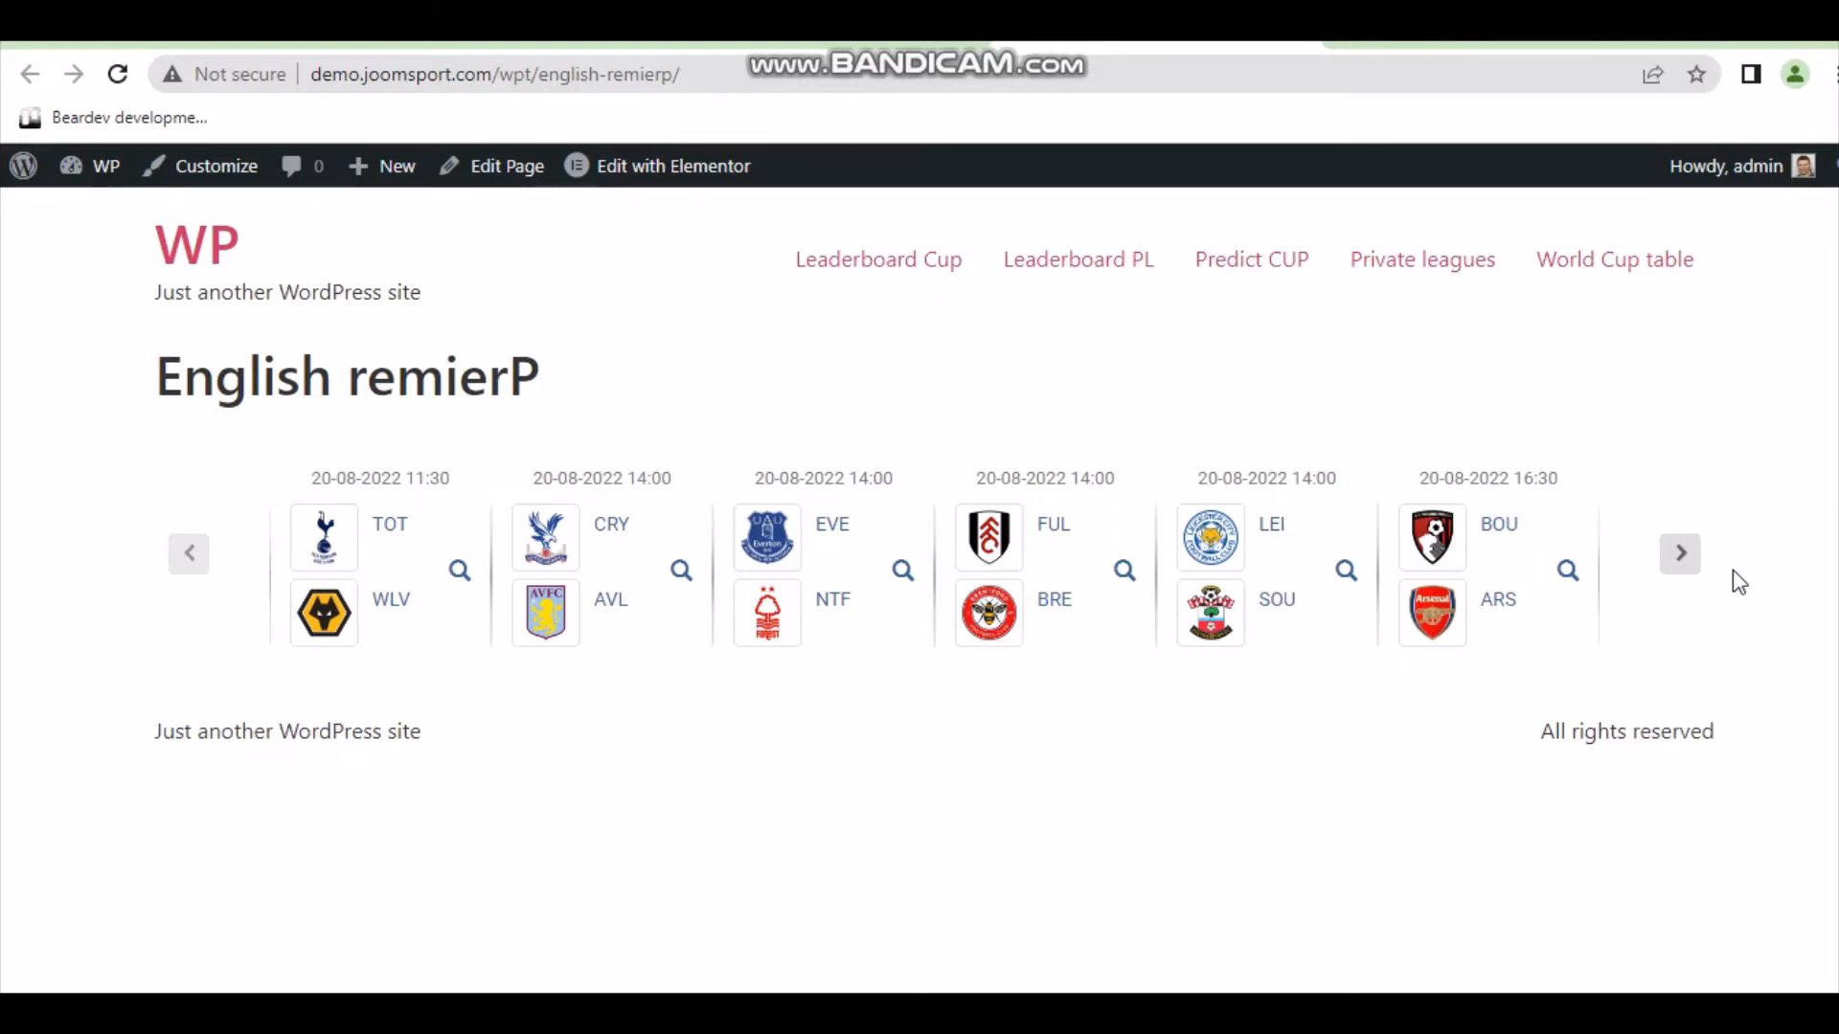
click(1686, 563)
click(1686, 563)
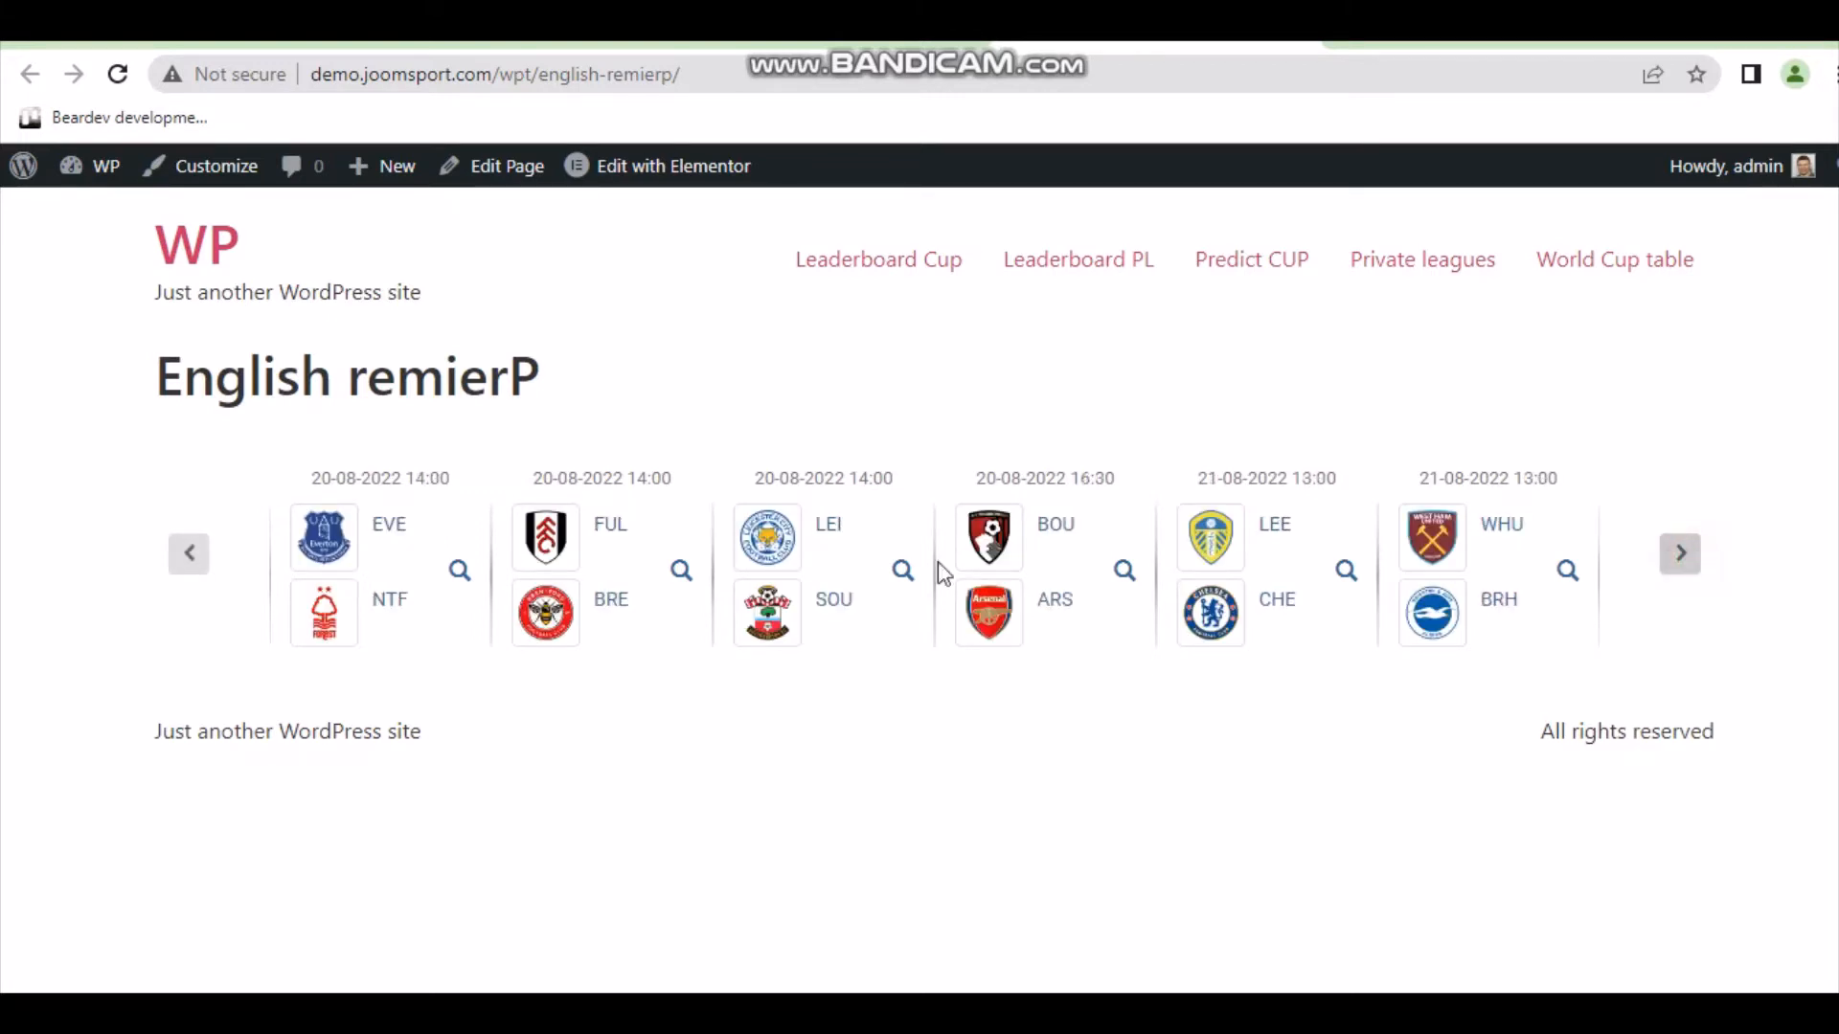
click(187, 556)
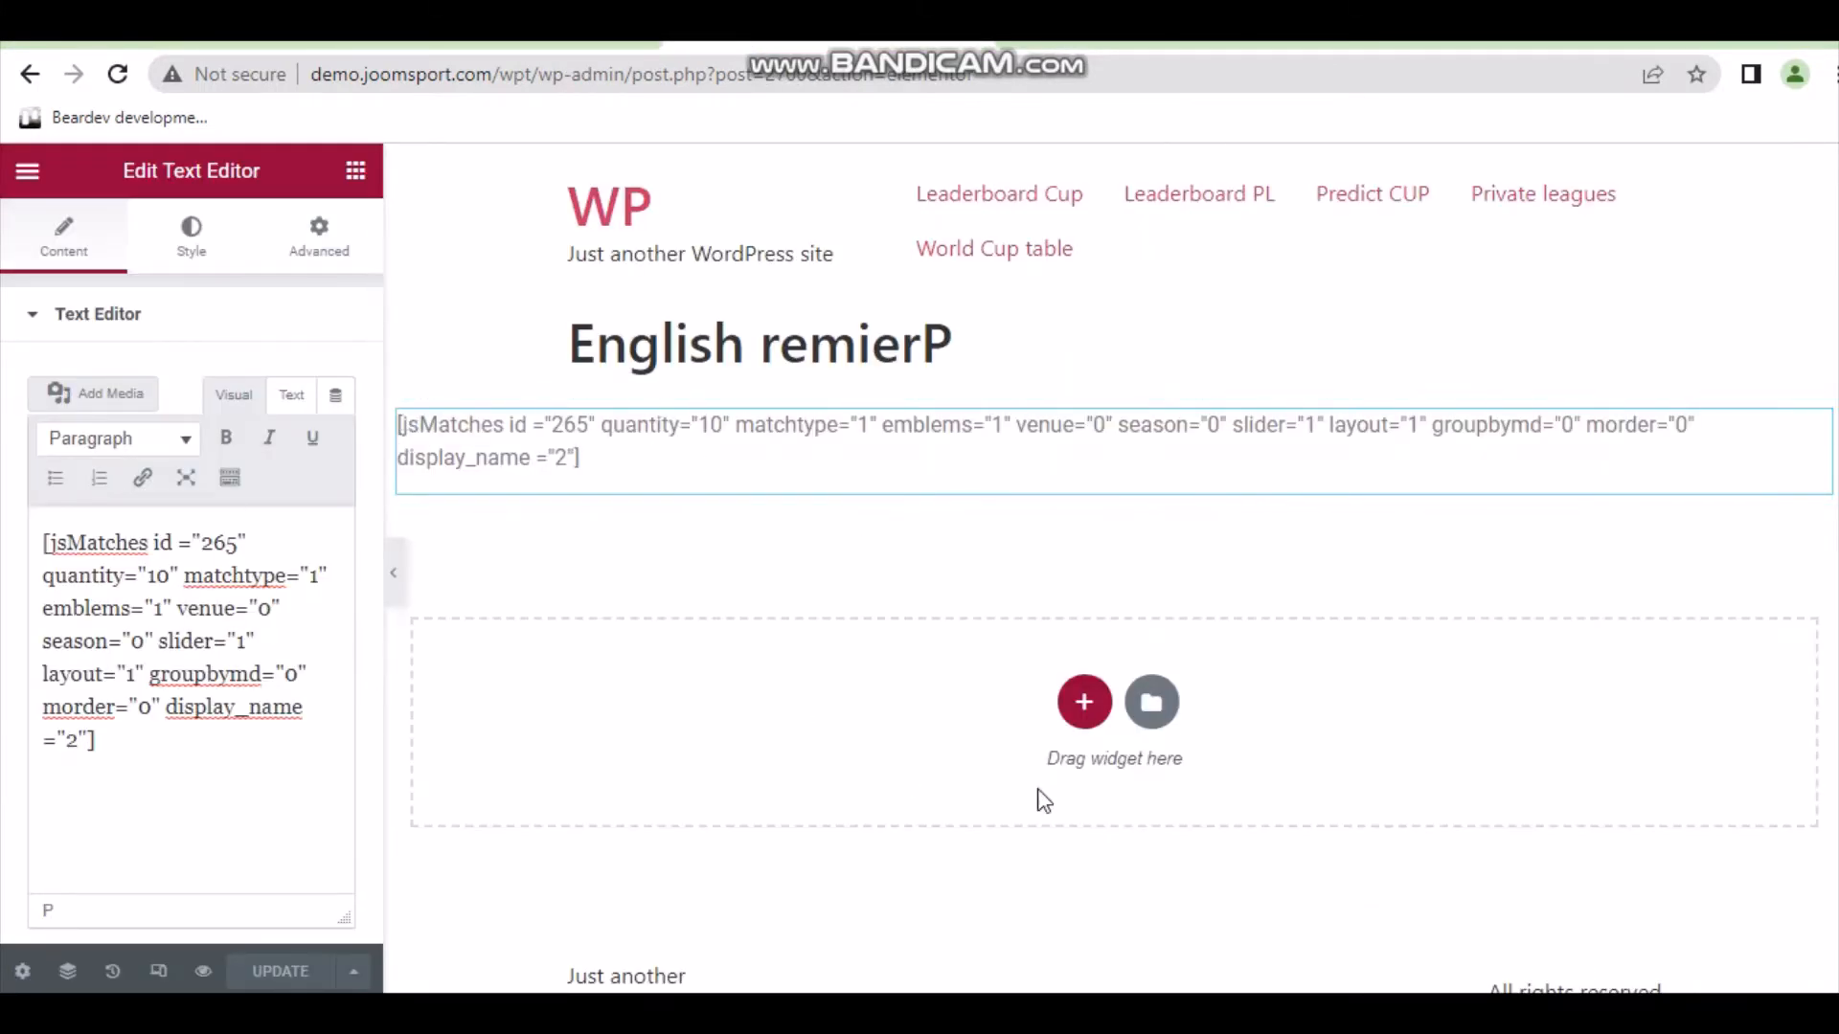
Add a two-column section with a wide first column below the matches and place a Text Editor widget in that wide column.
click(1084, 709)
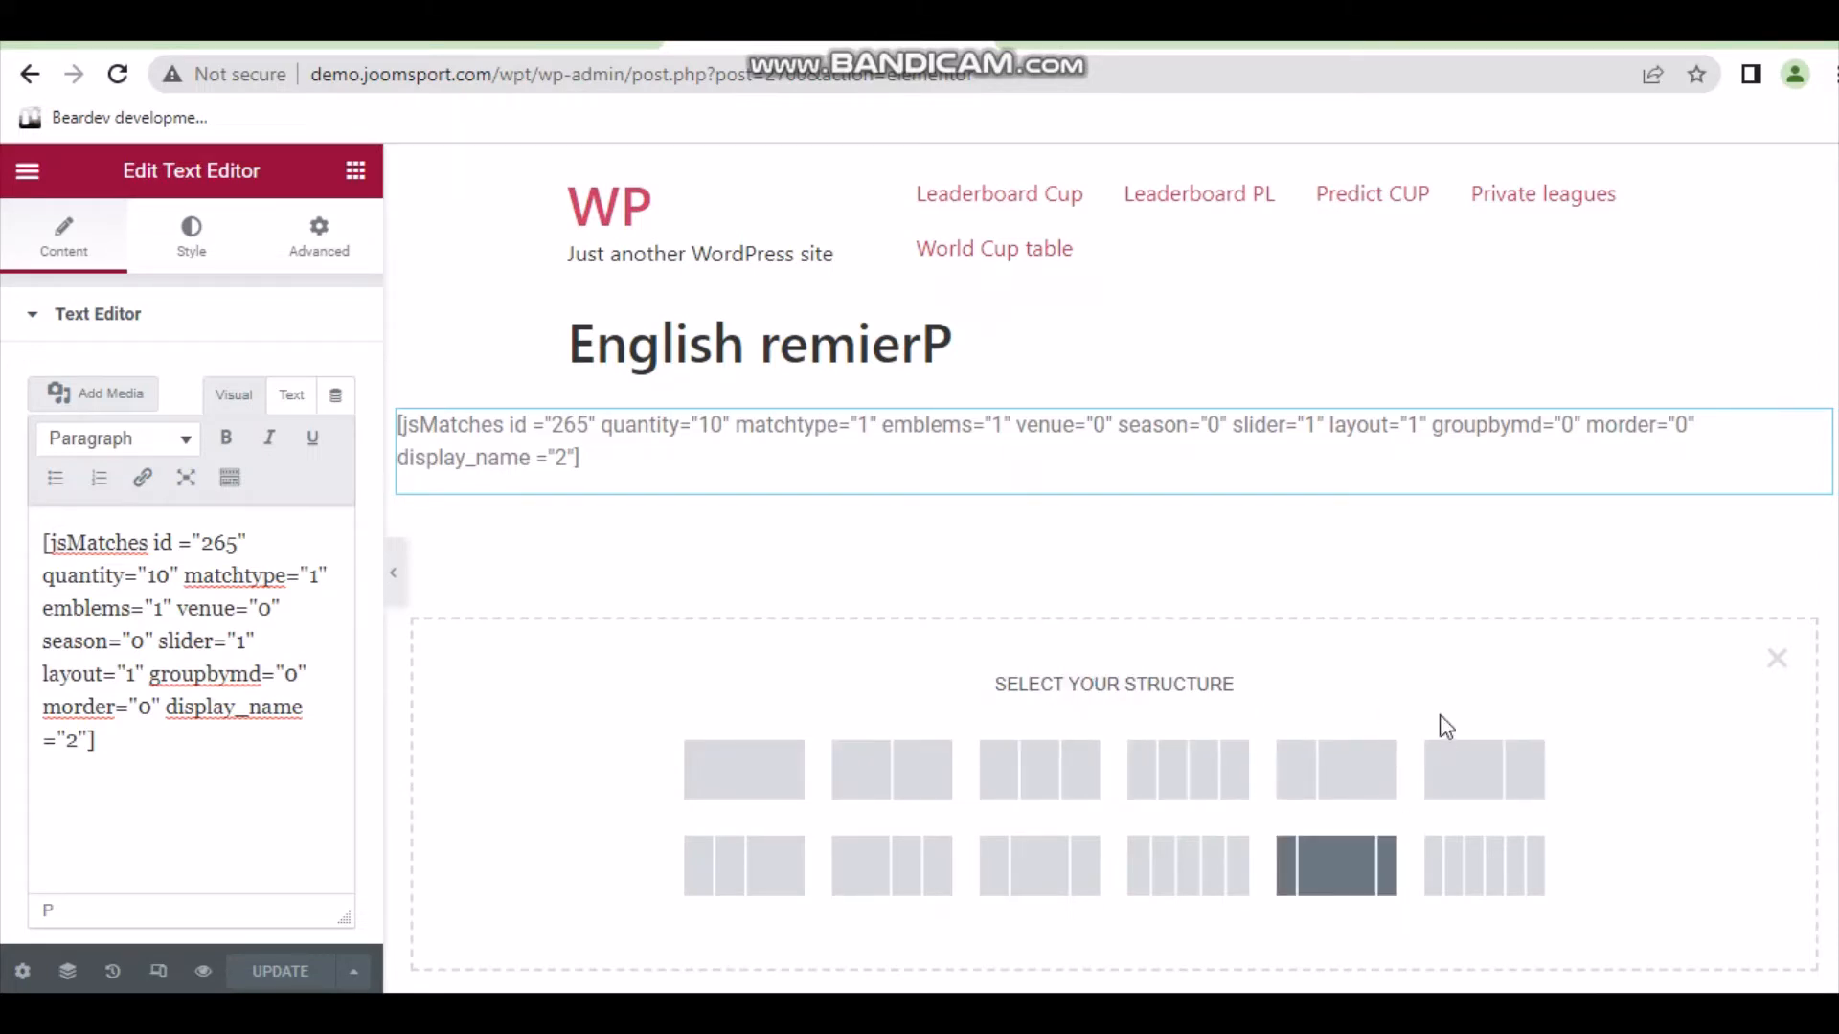
click(1510, 787)
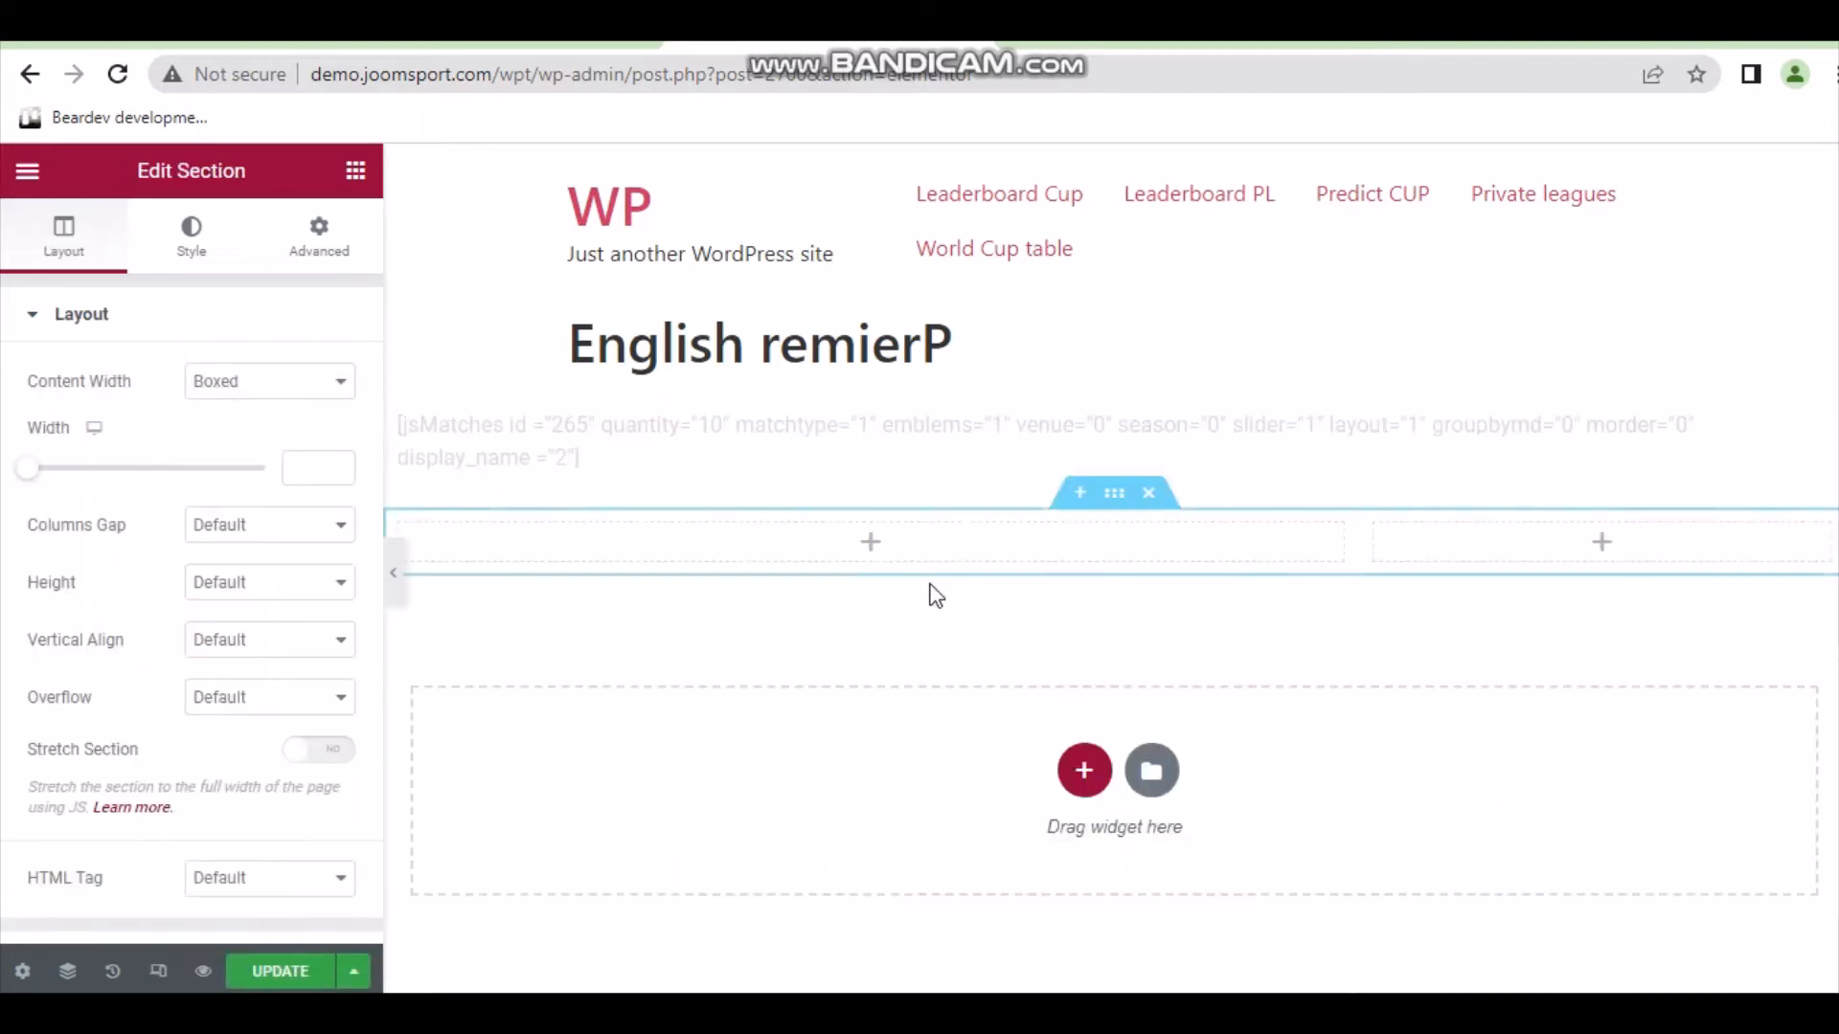
scroll(784, 583, down, 15)
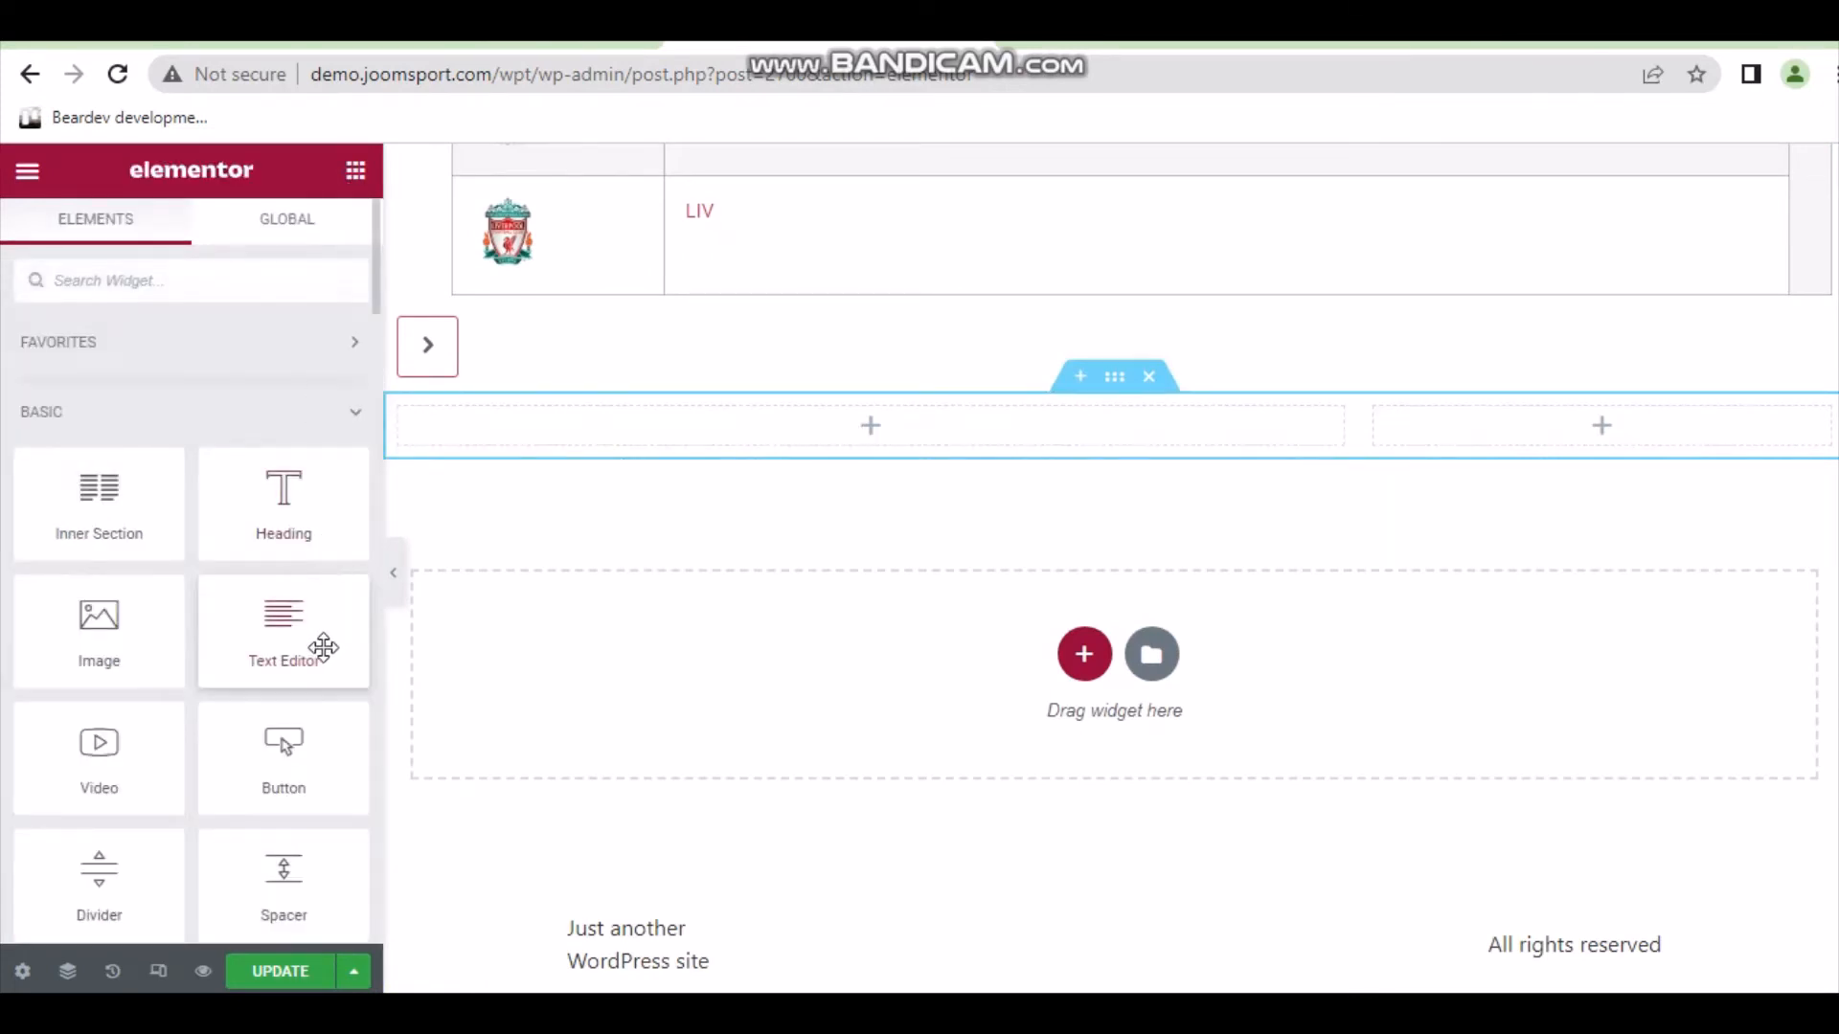
drag(320, 641, 862, 432)
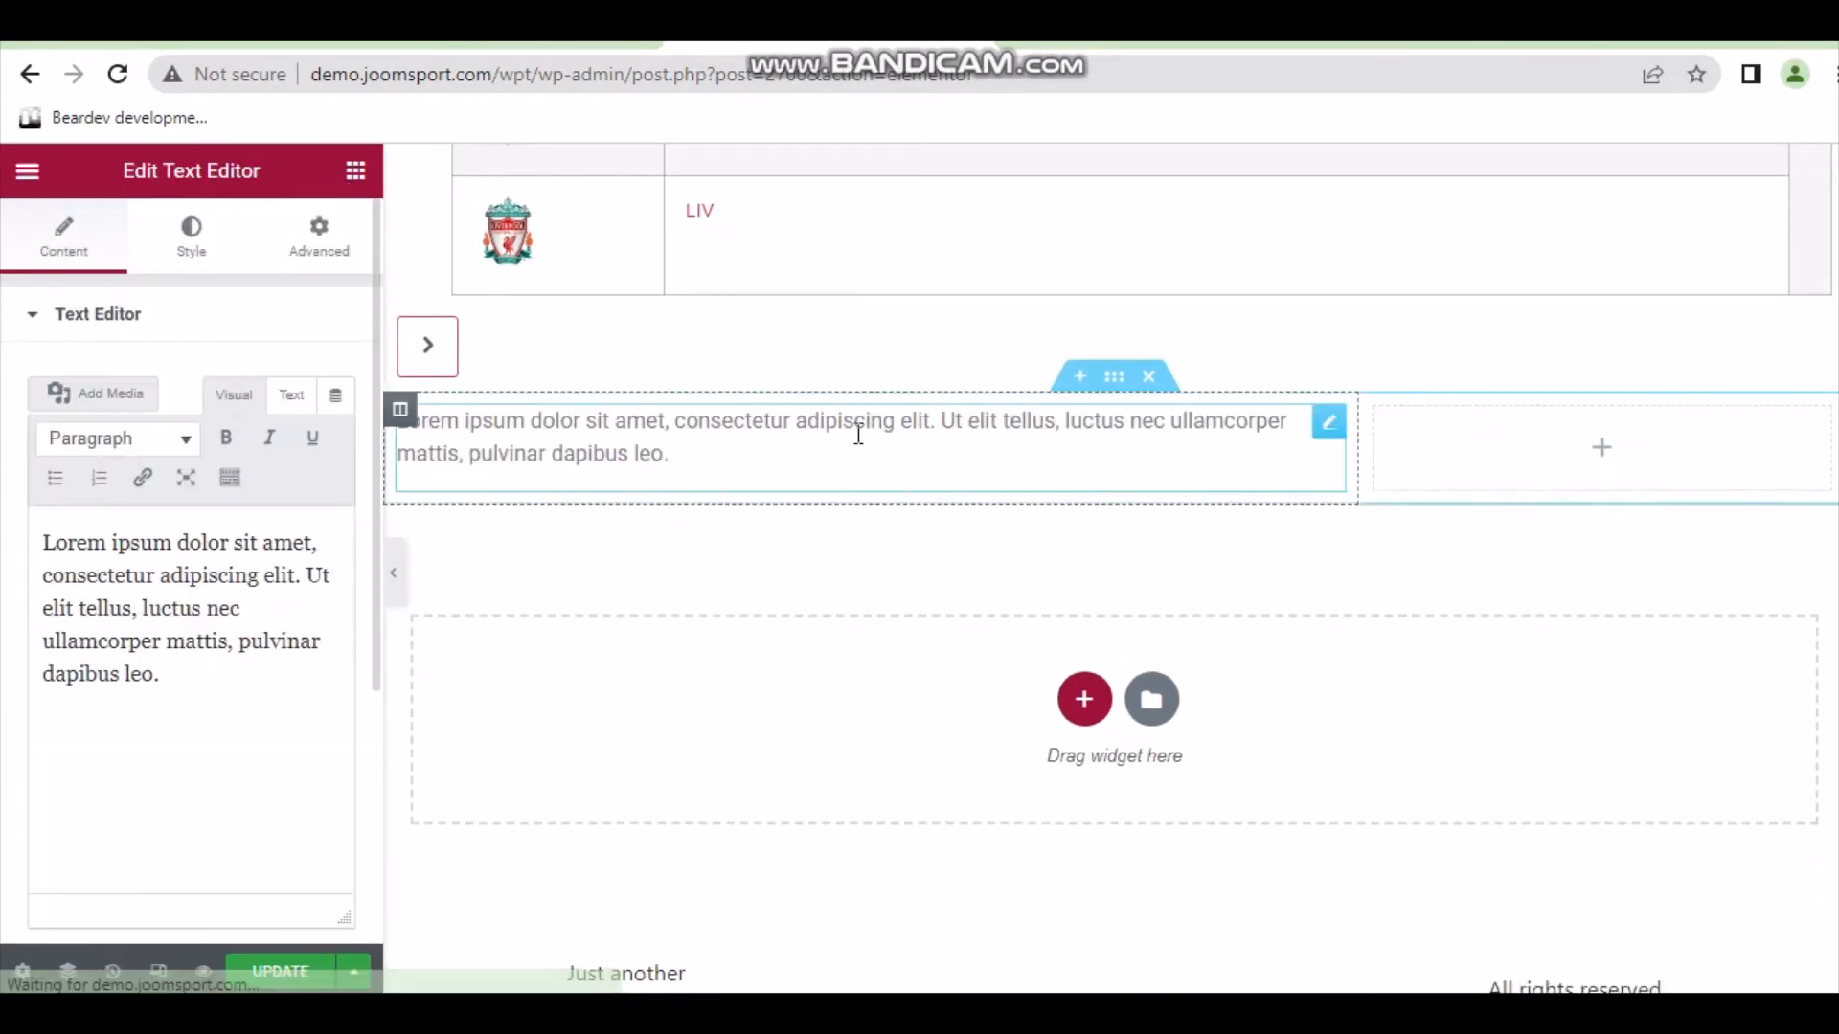
Add a Heading widget to the section's narrow column and title it "Top Scorers".
click(355, 175)
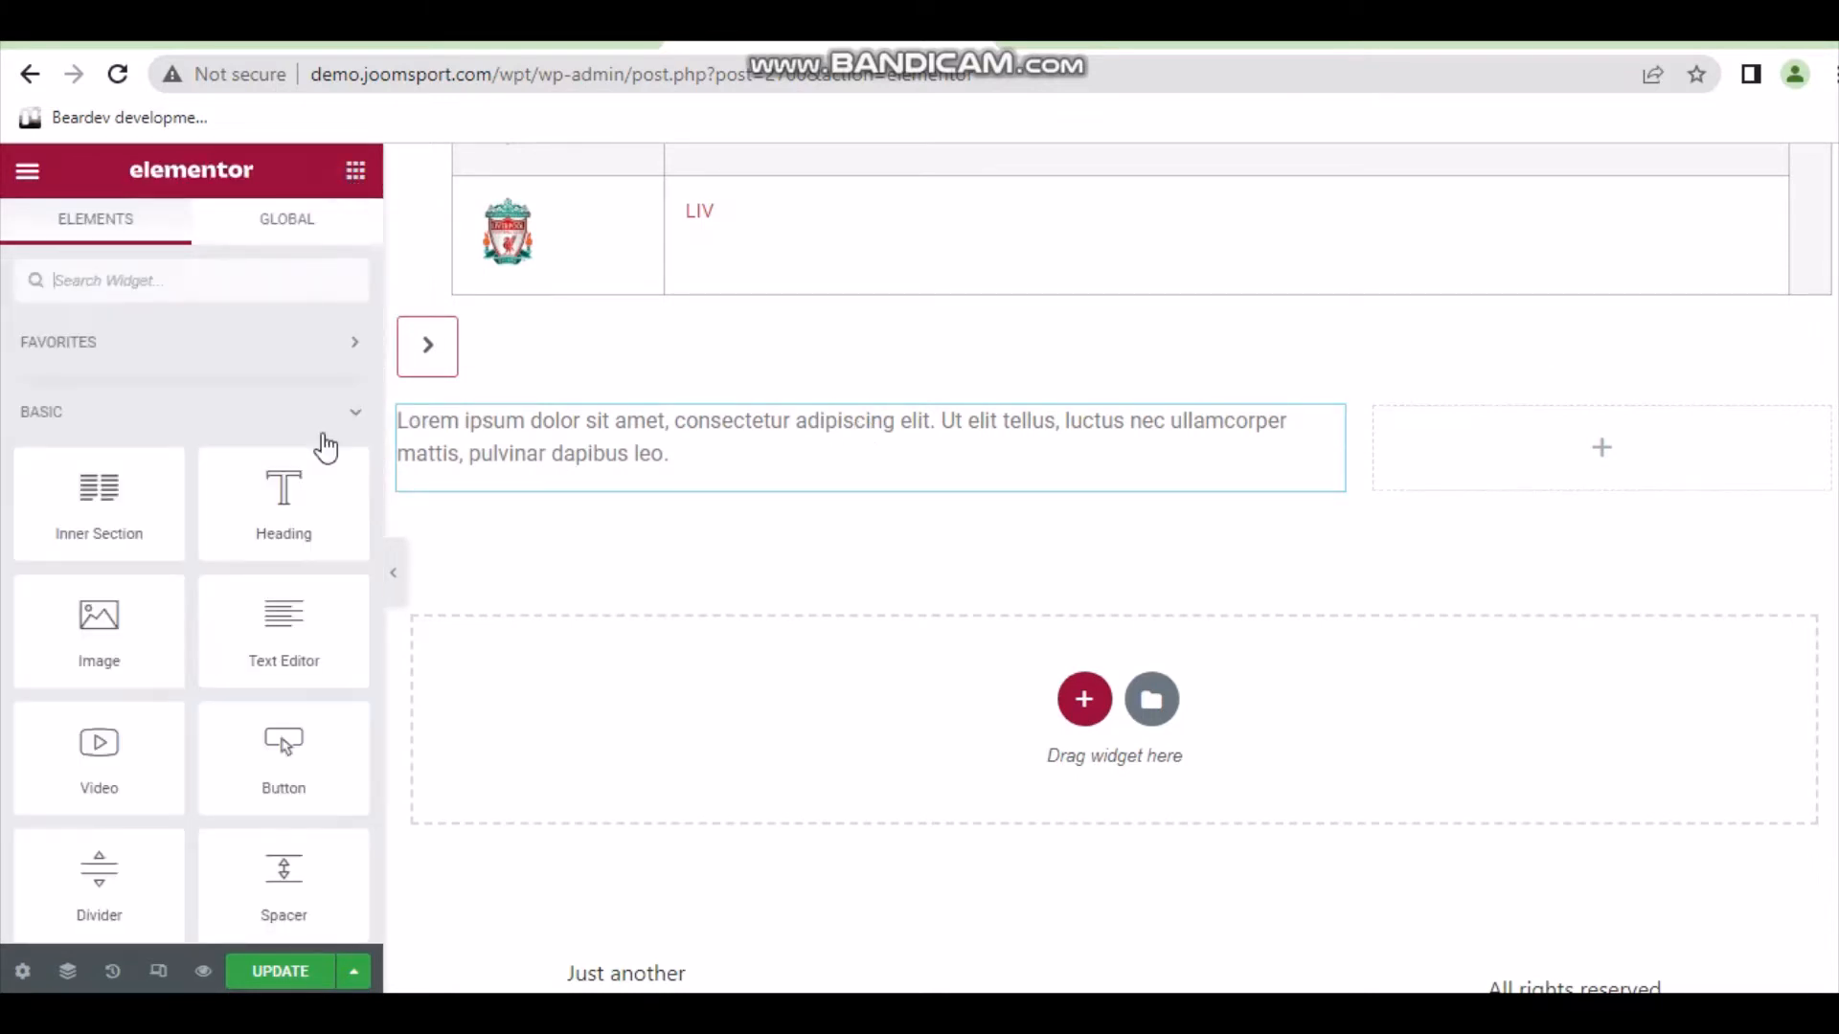
drag(280, 492, 1581, 457)
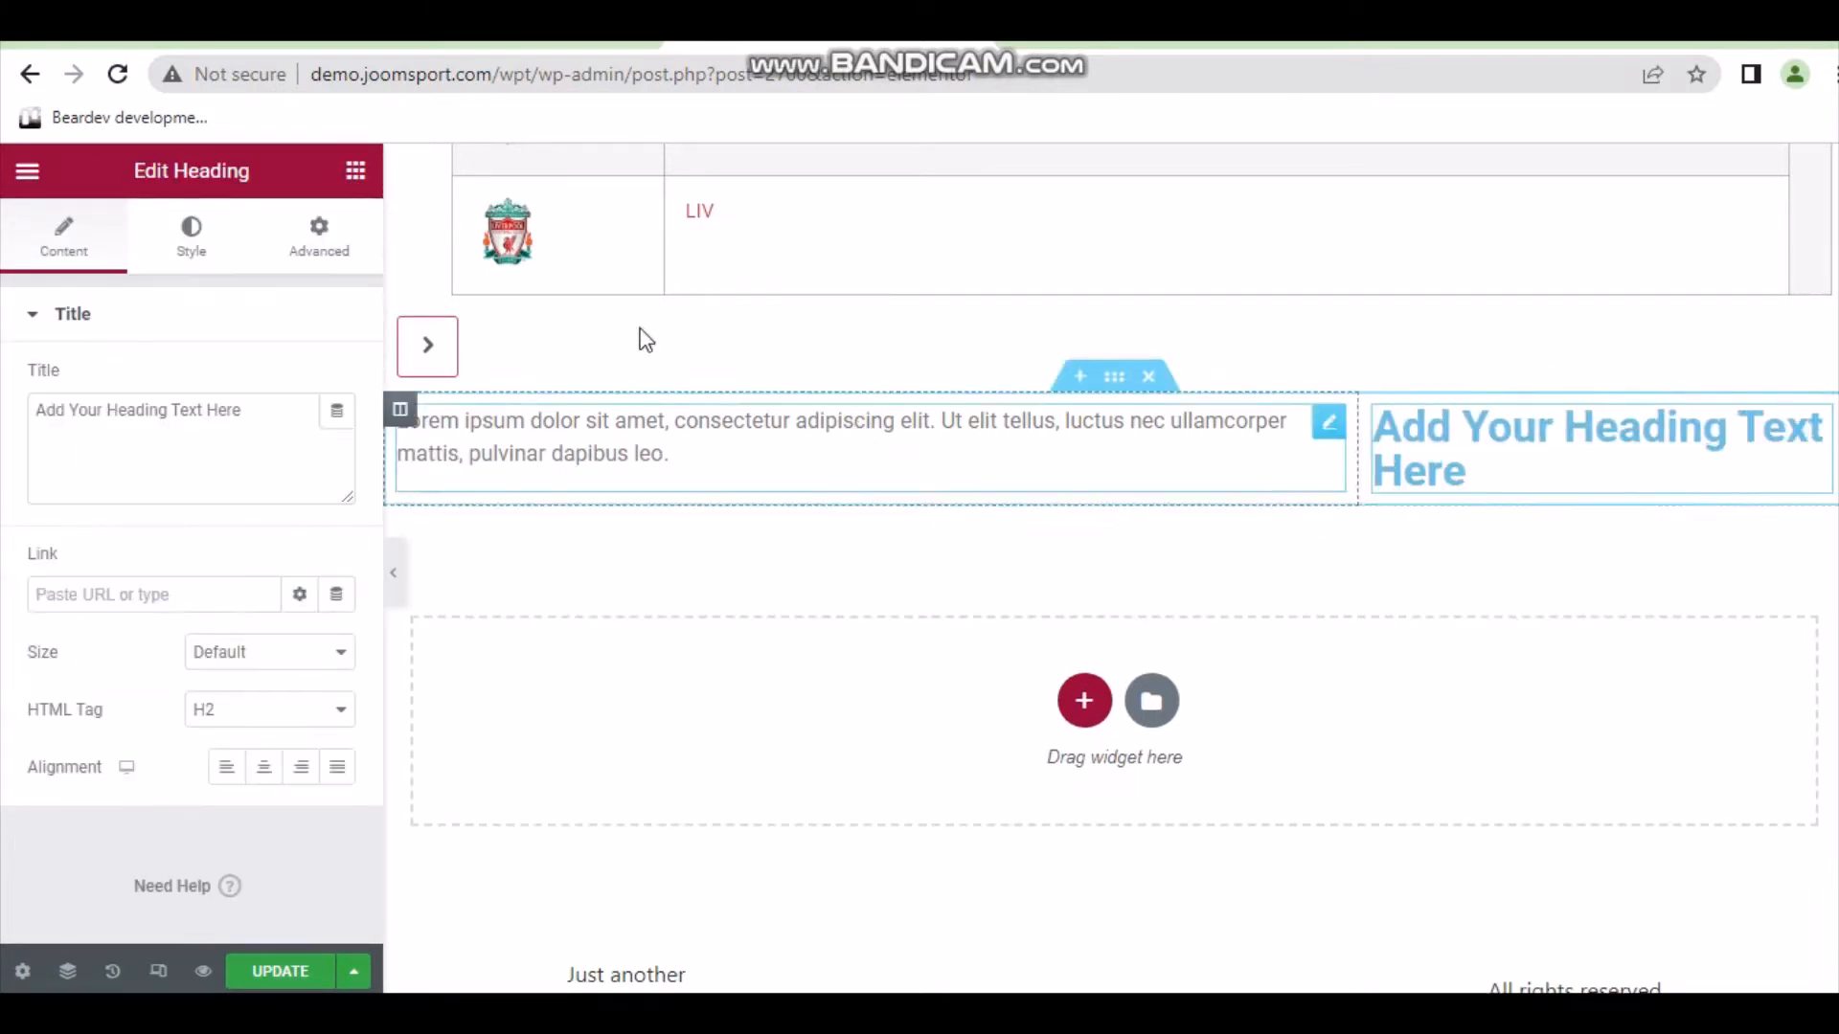
drag(263, 414, 19, 394)
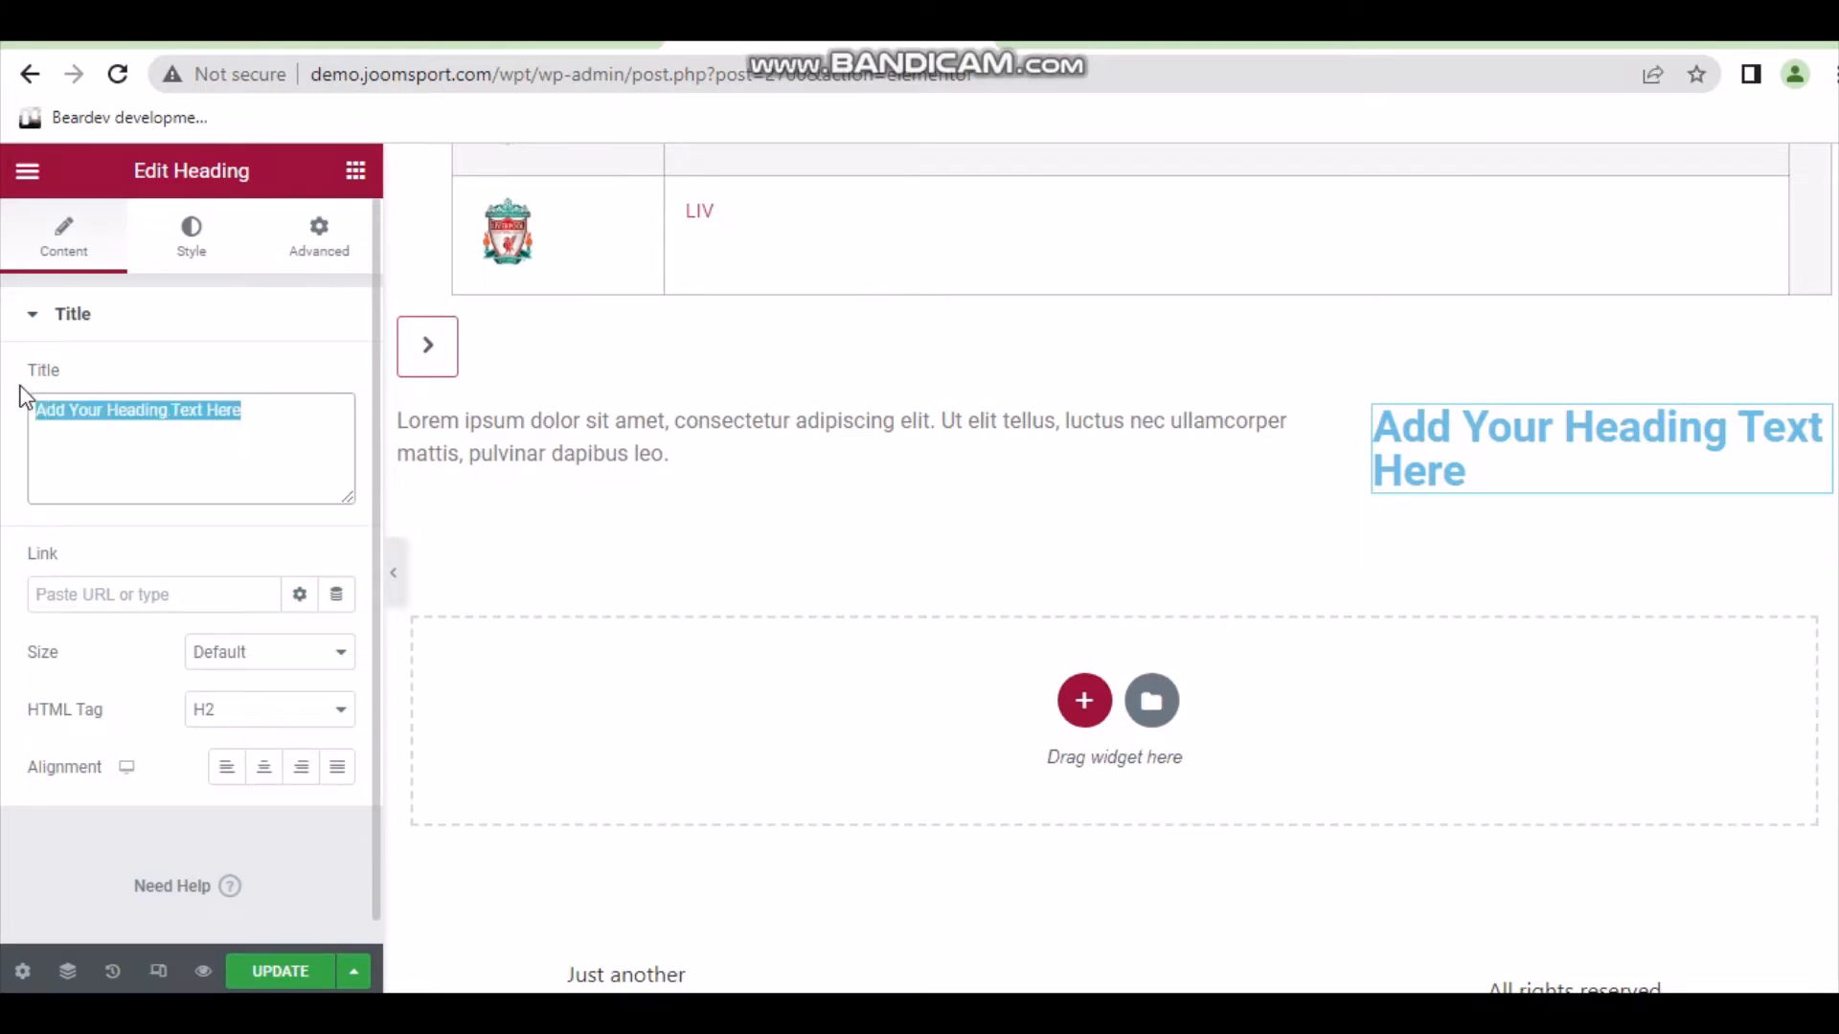
text(Top )
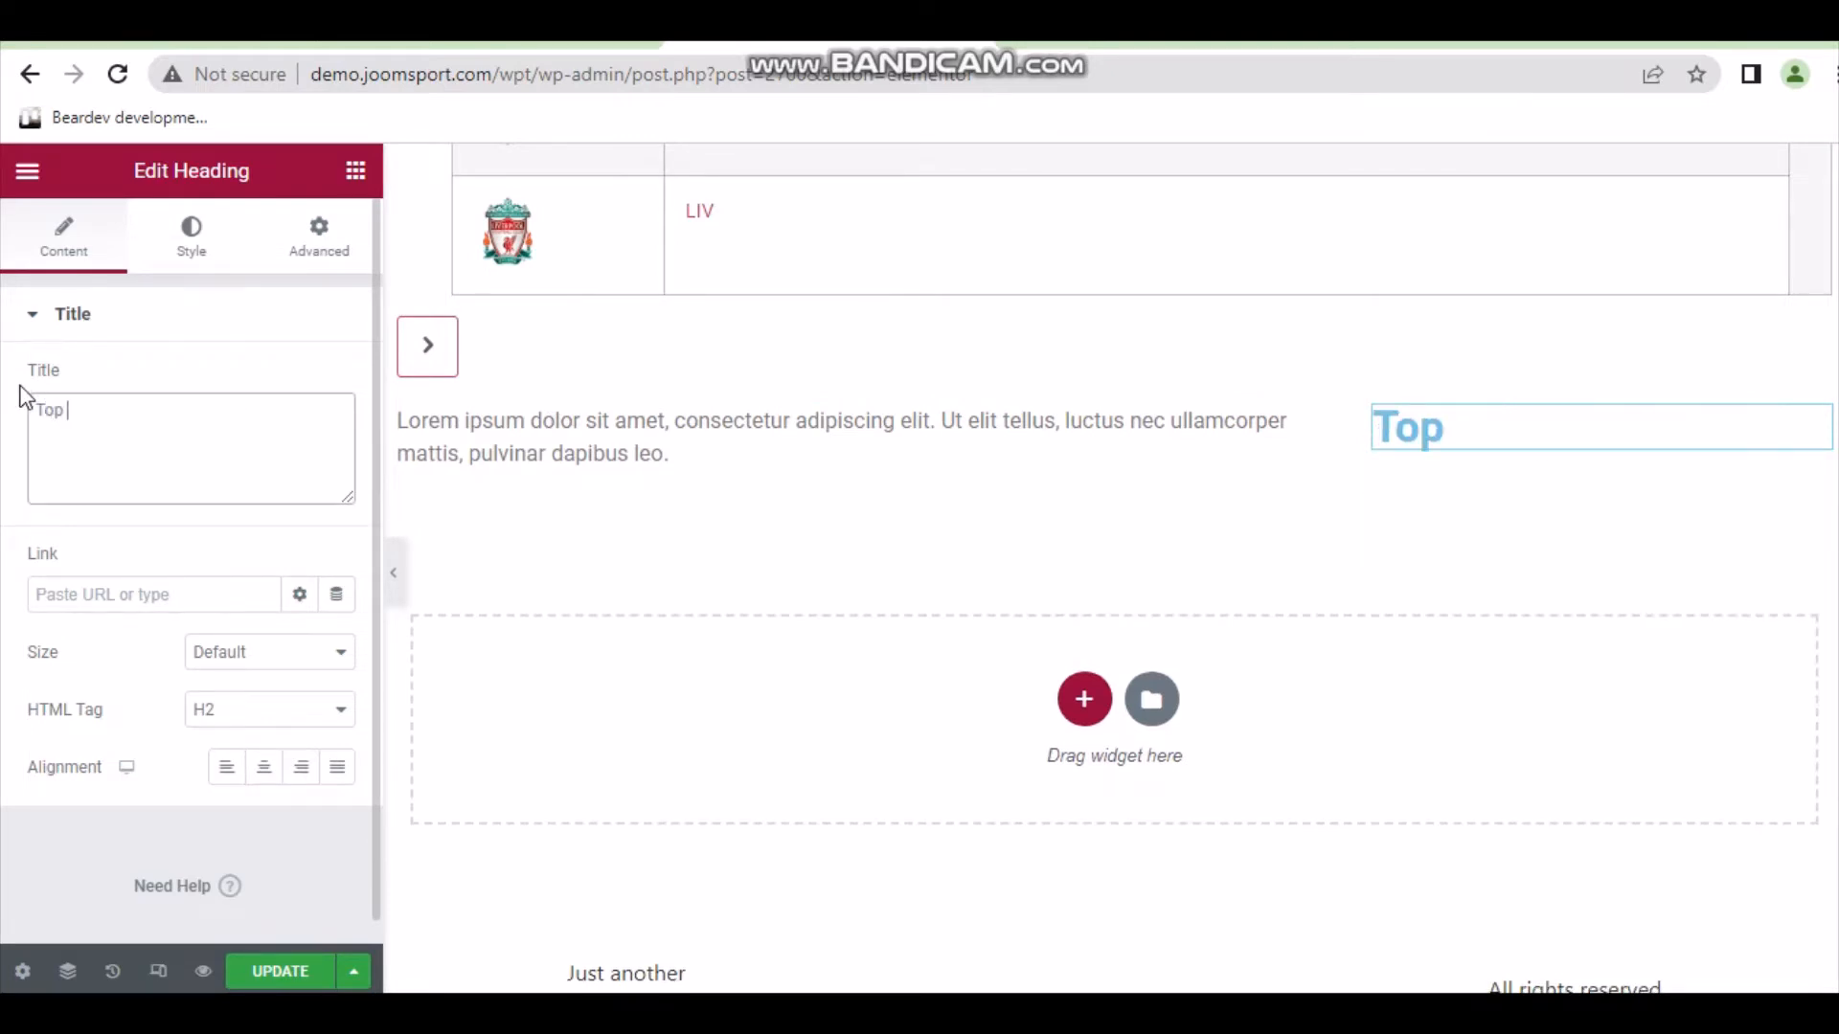
text(Scorers)
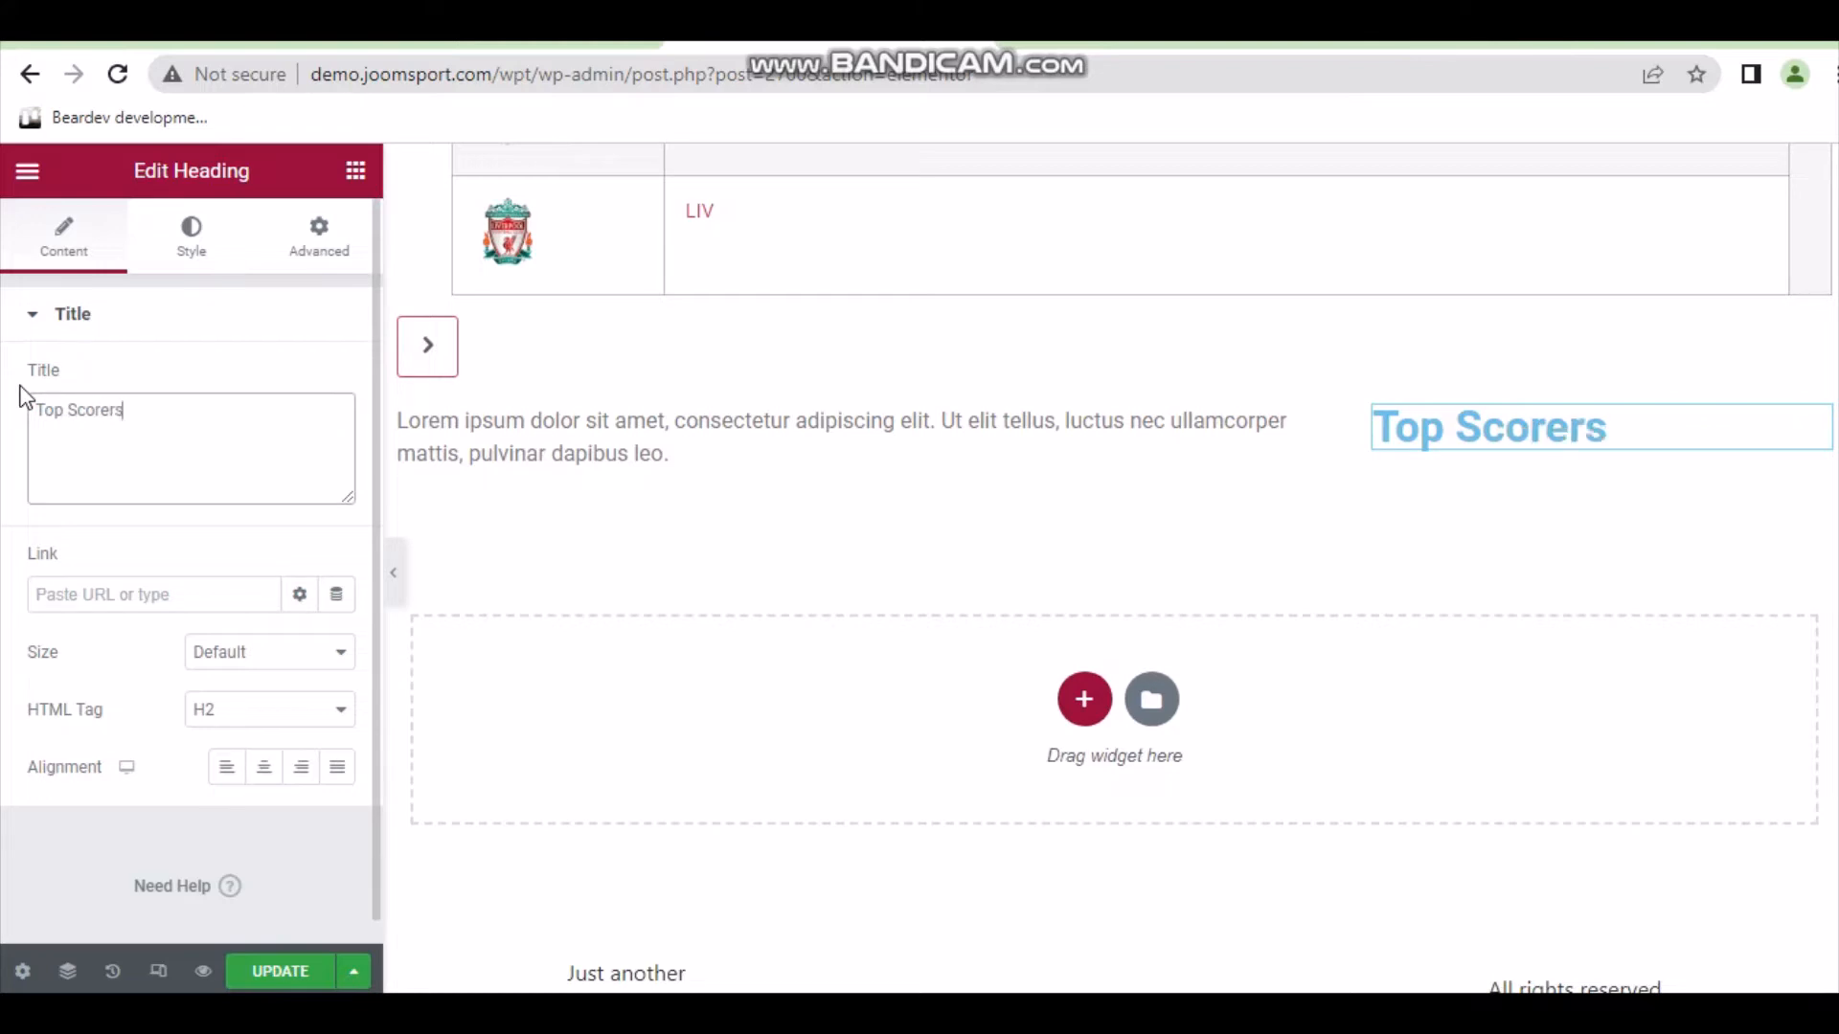
Place a Text Editor widget under the Top Scorers heading, and select the text widget in the wide column.
click(355, 170)
drag(285, 586, 1603, 466)
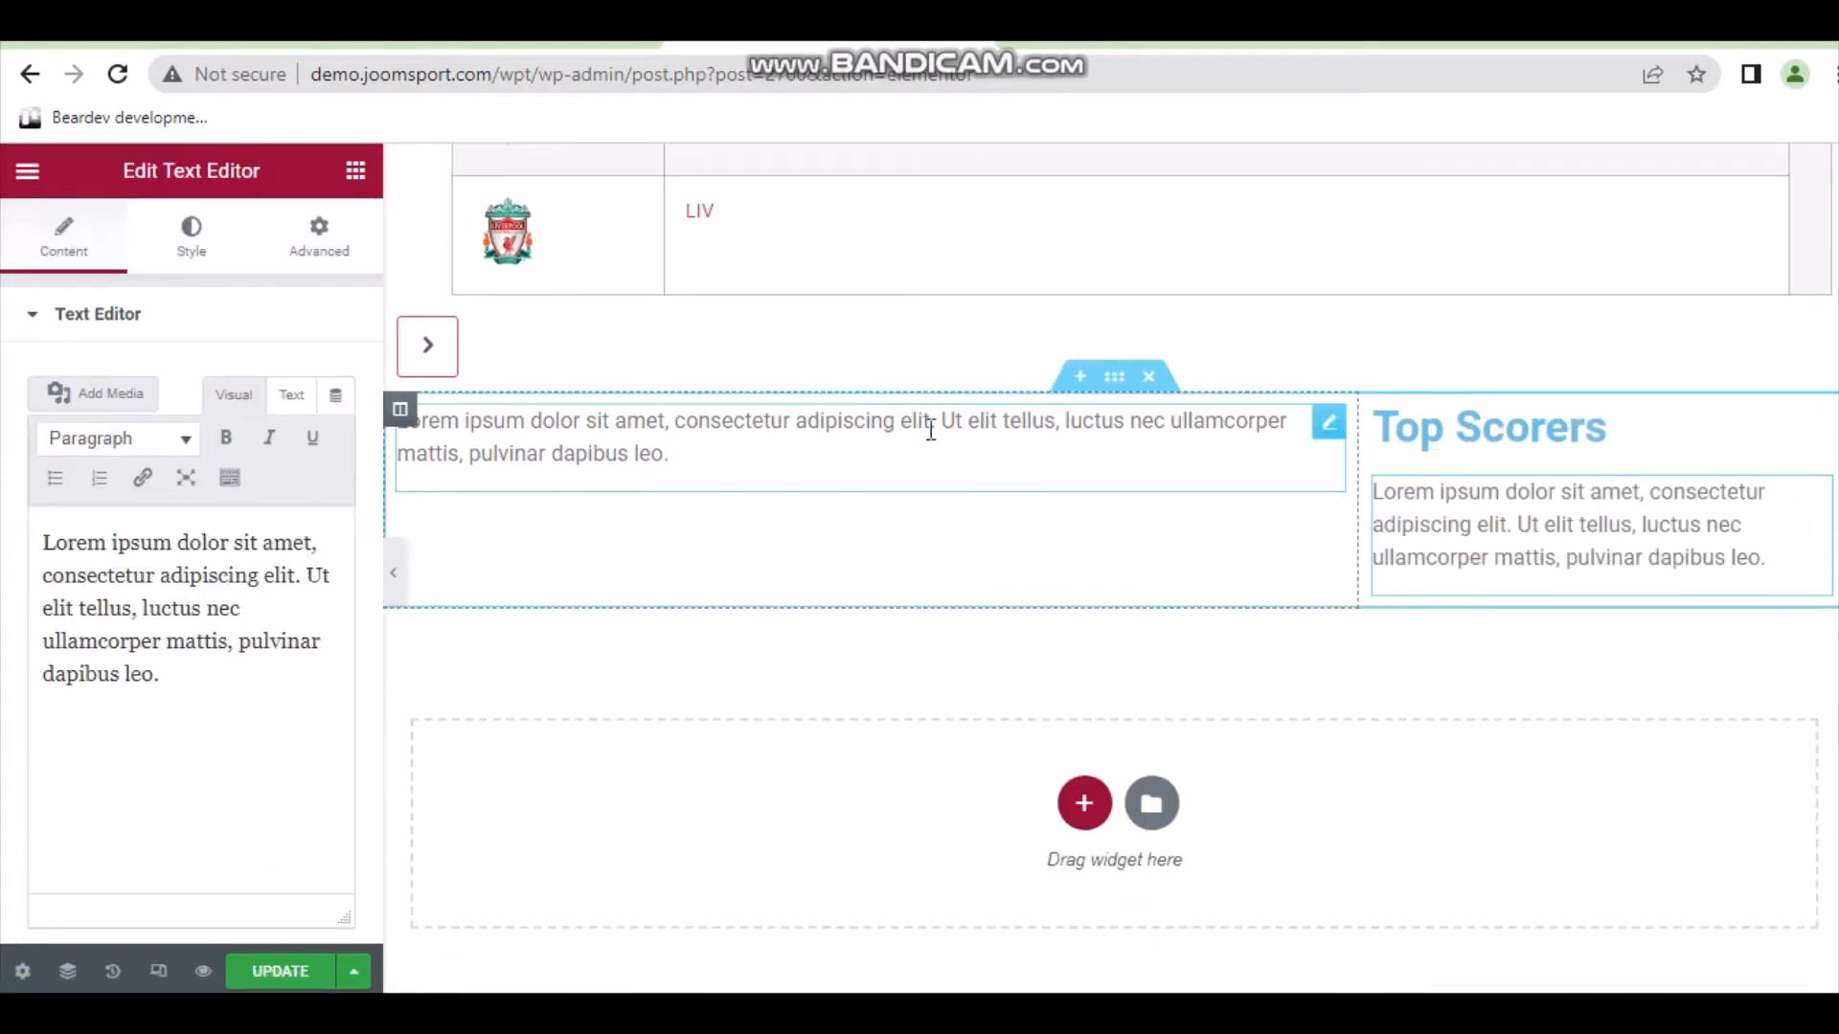
click(563, 436)
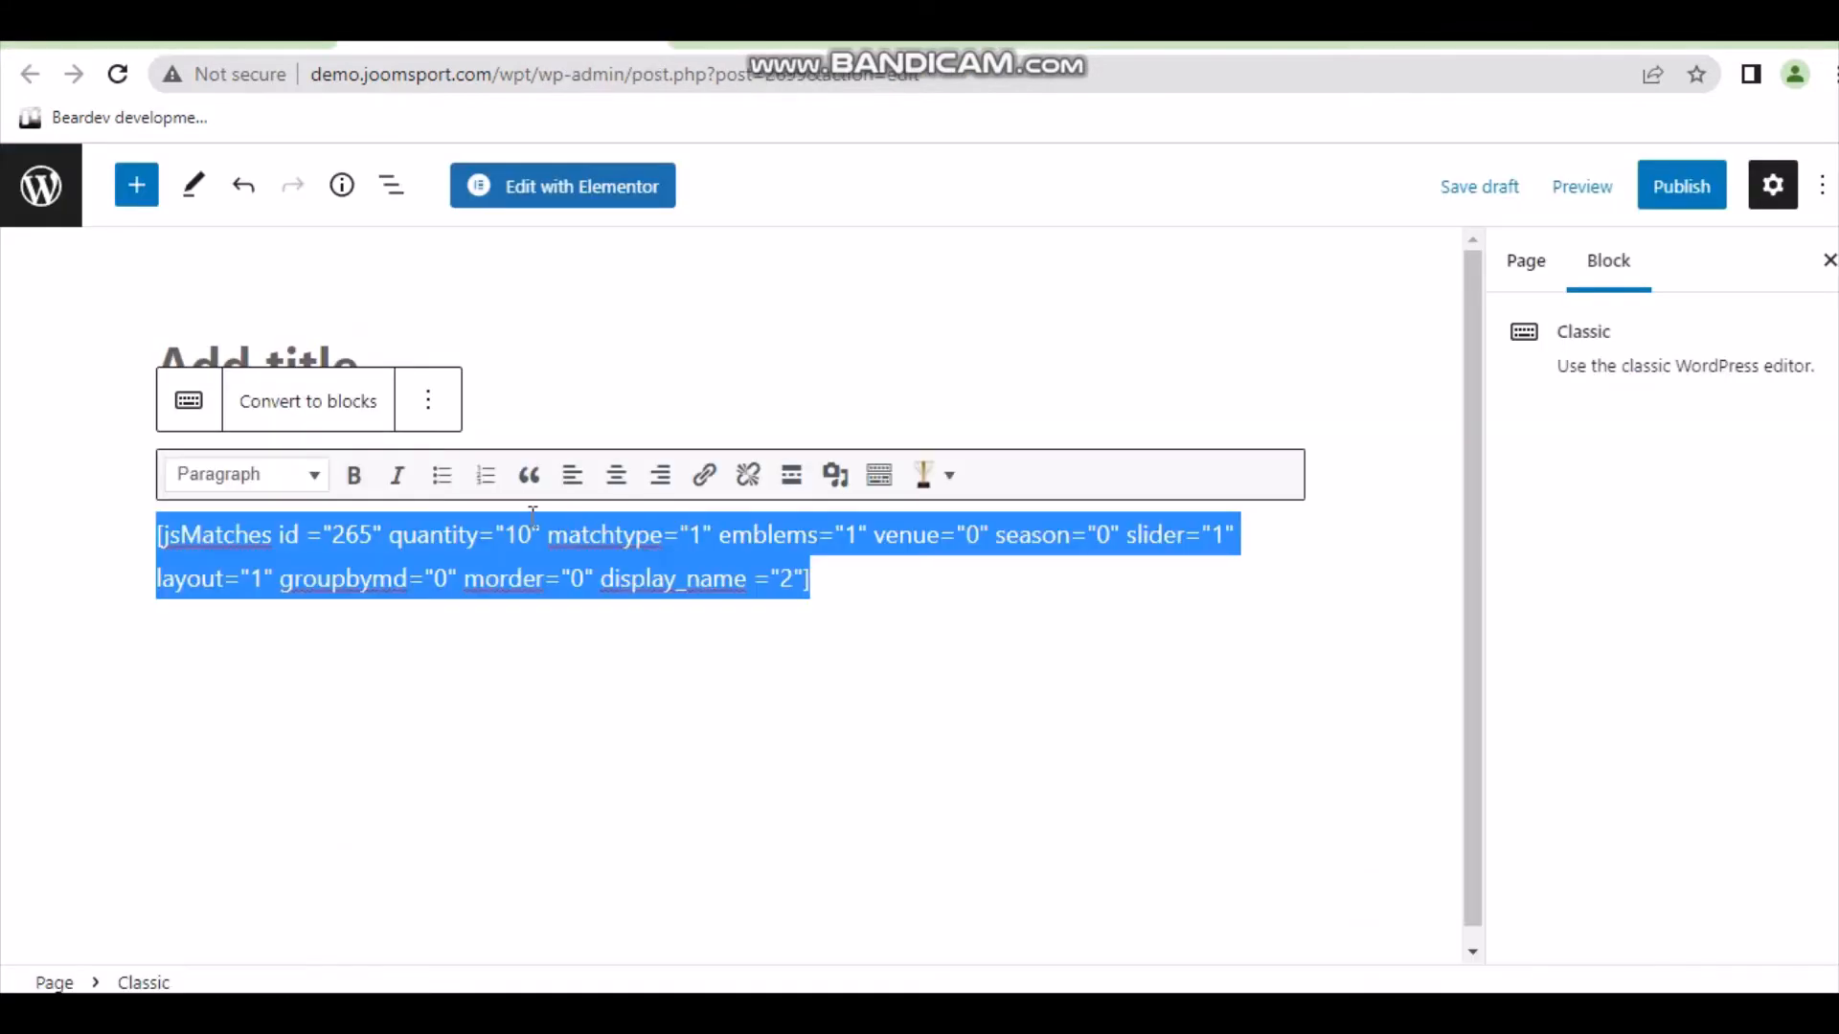
Start a JoomSport Standings shortcode in the WordPress page editor and choose the 2022-23 season.
click(943, 475)
click(980, 522)
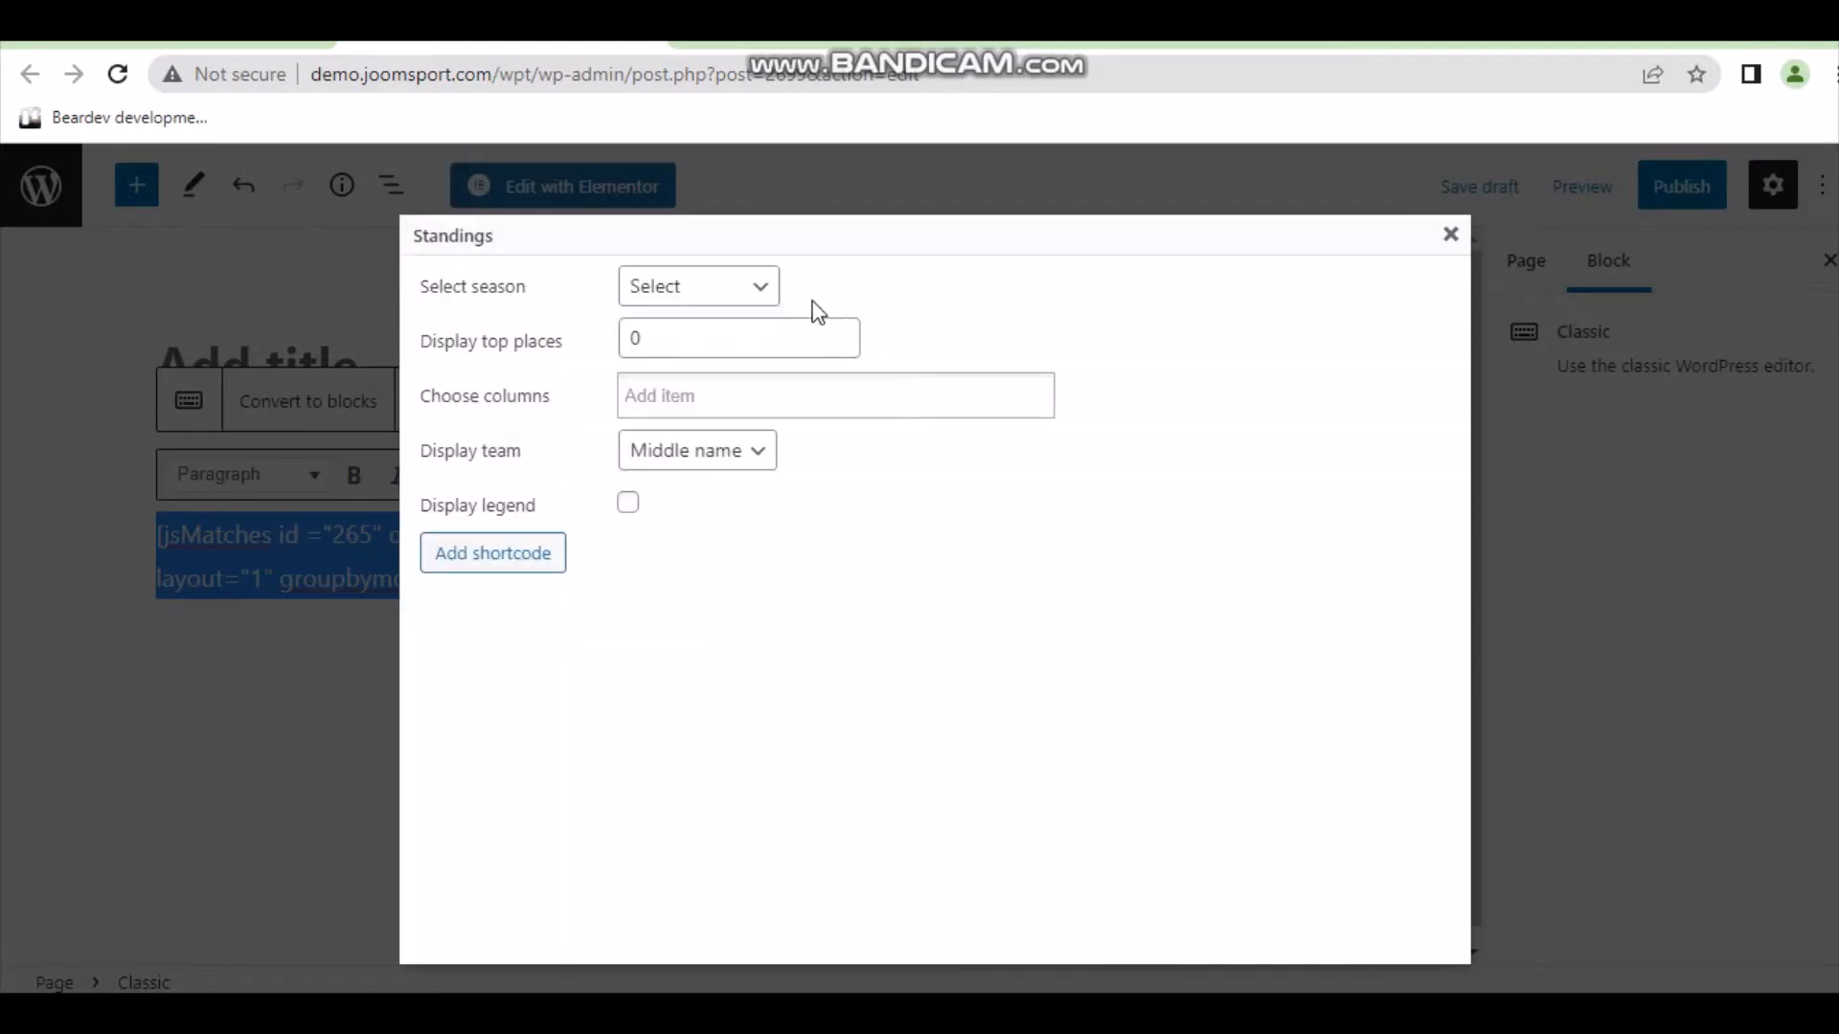
click(707, 285)
click(704, 403)
drag(669, 340, 540, 357)
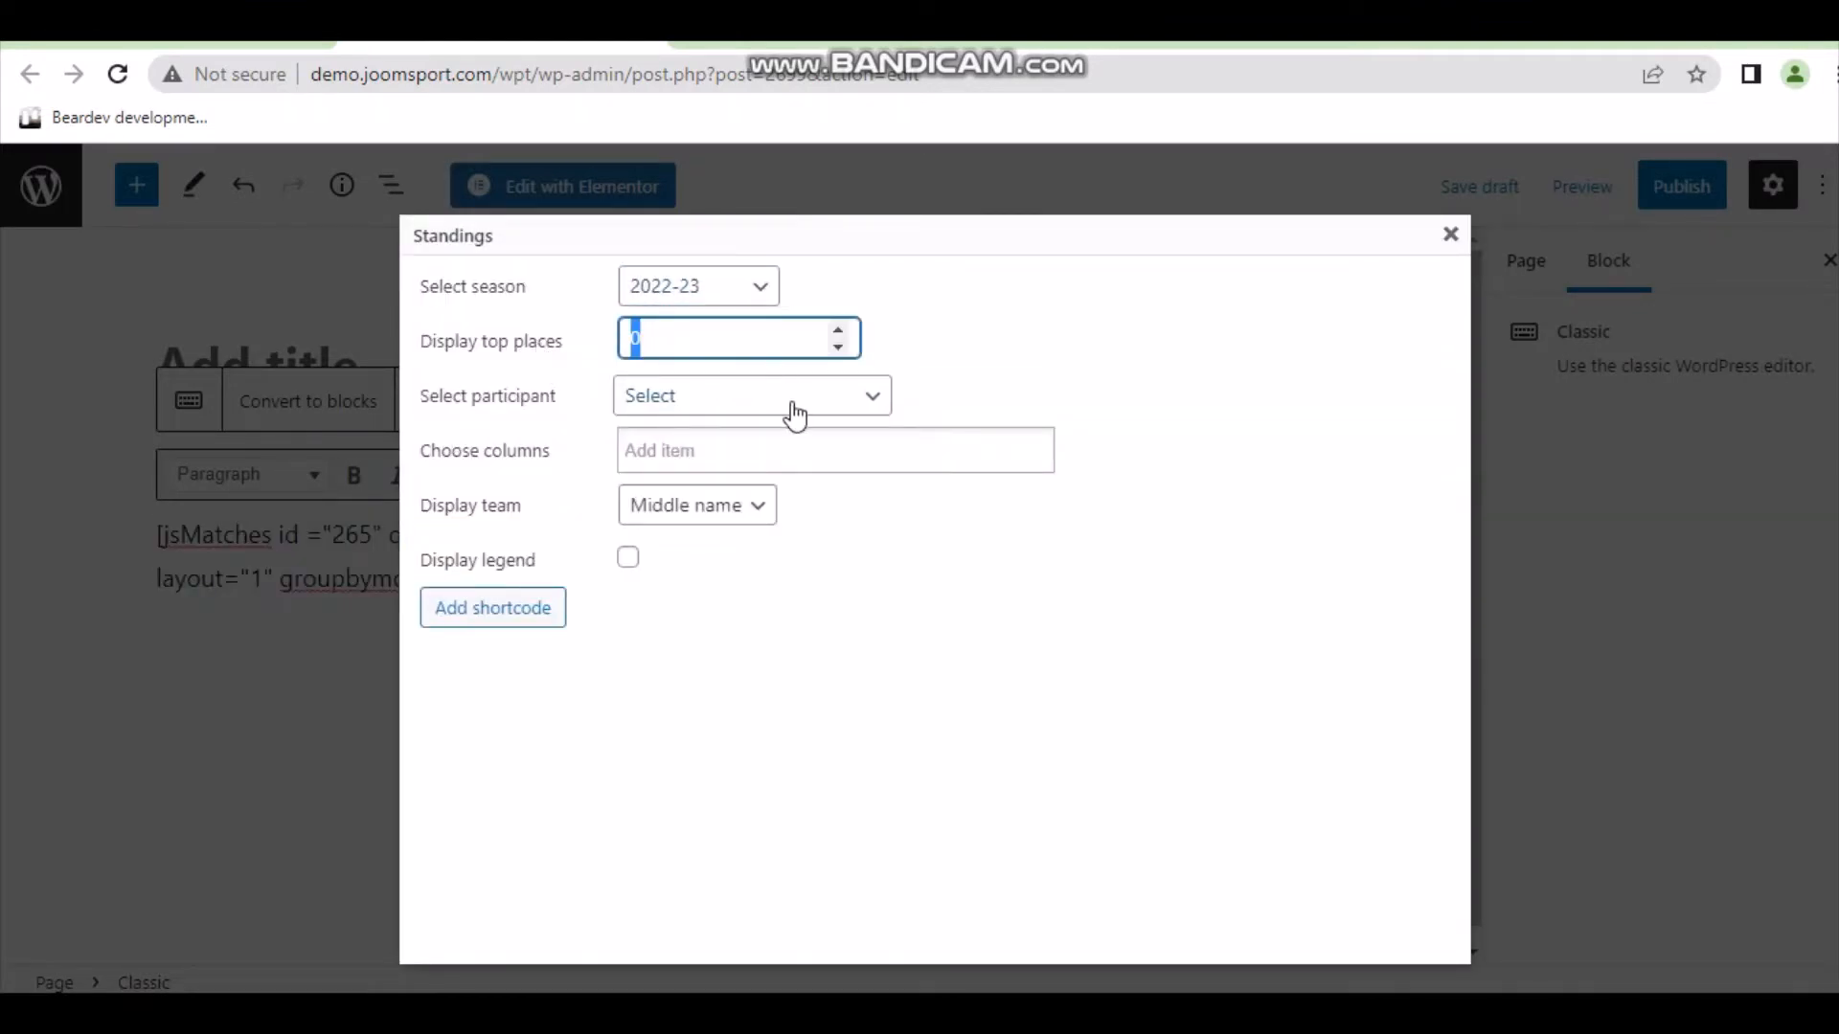
Add the Played, Won, Drawn and Lost columns to the standings.
click(759, 456)
click(708, 497)
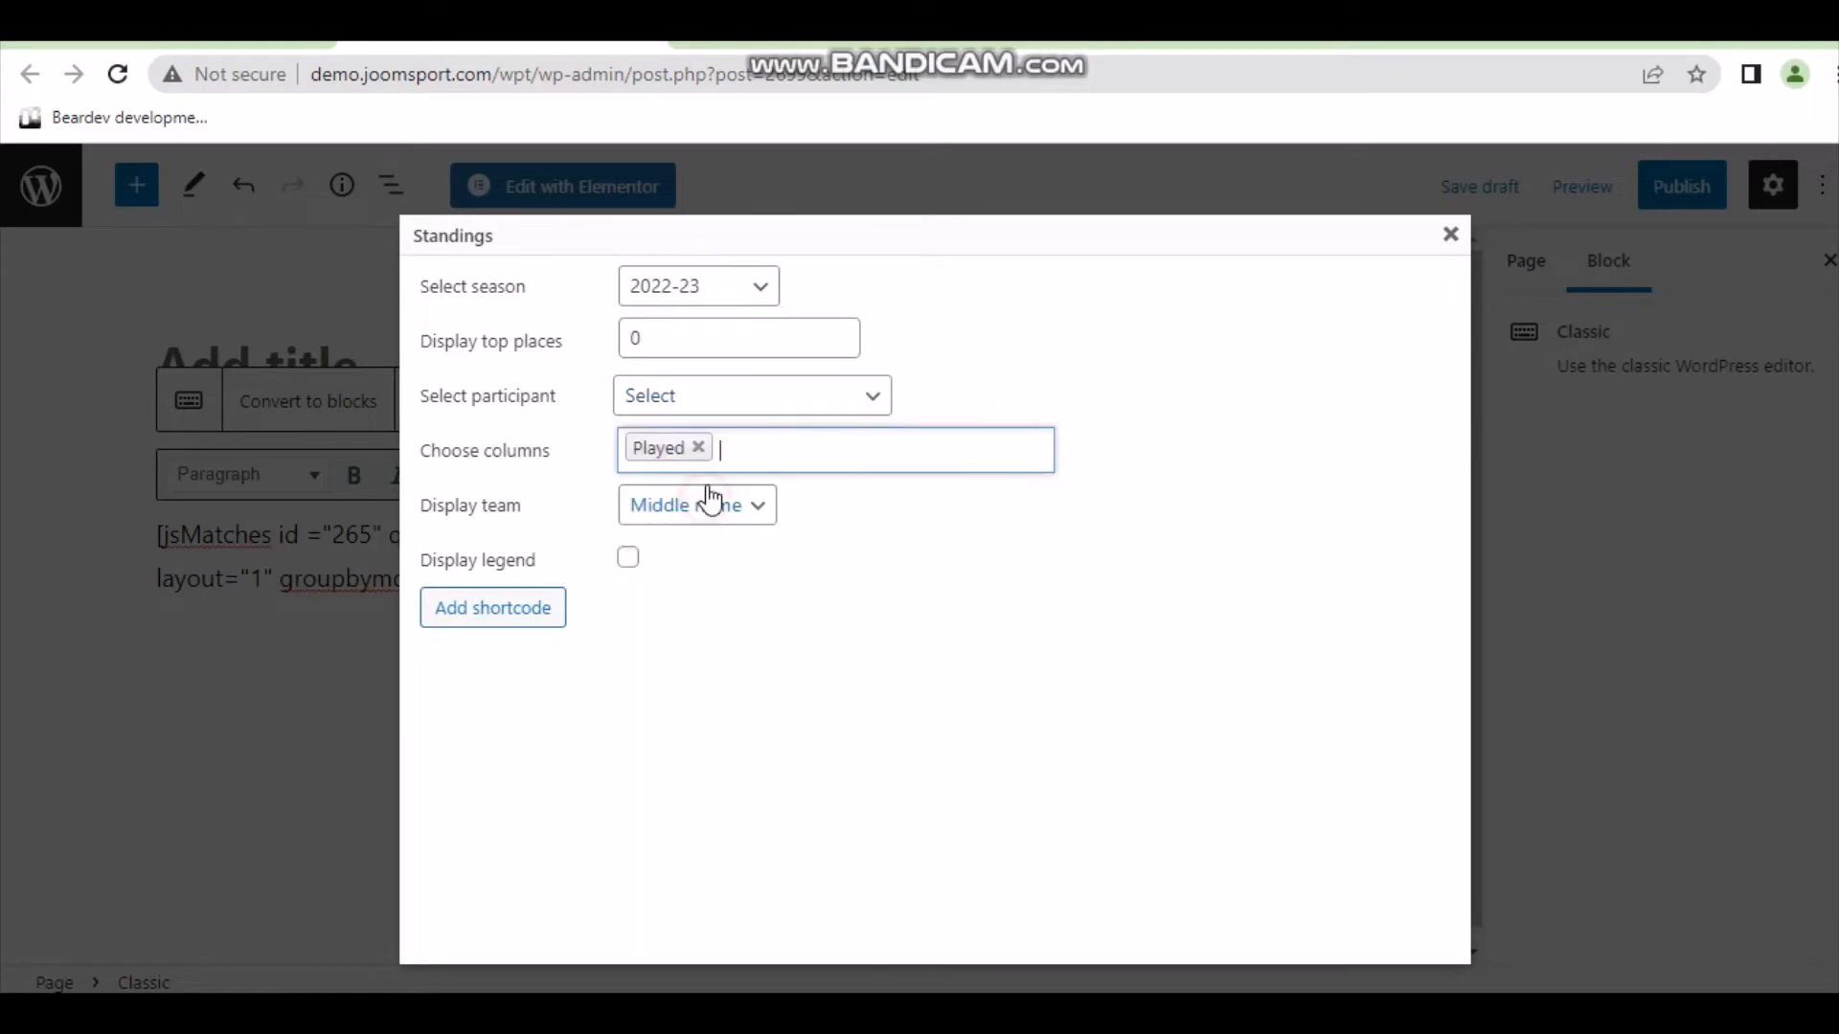
click(773, 453)
click(690, 528)
click(850, 464)
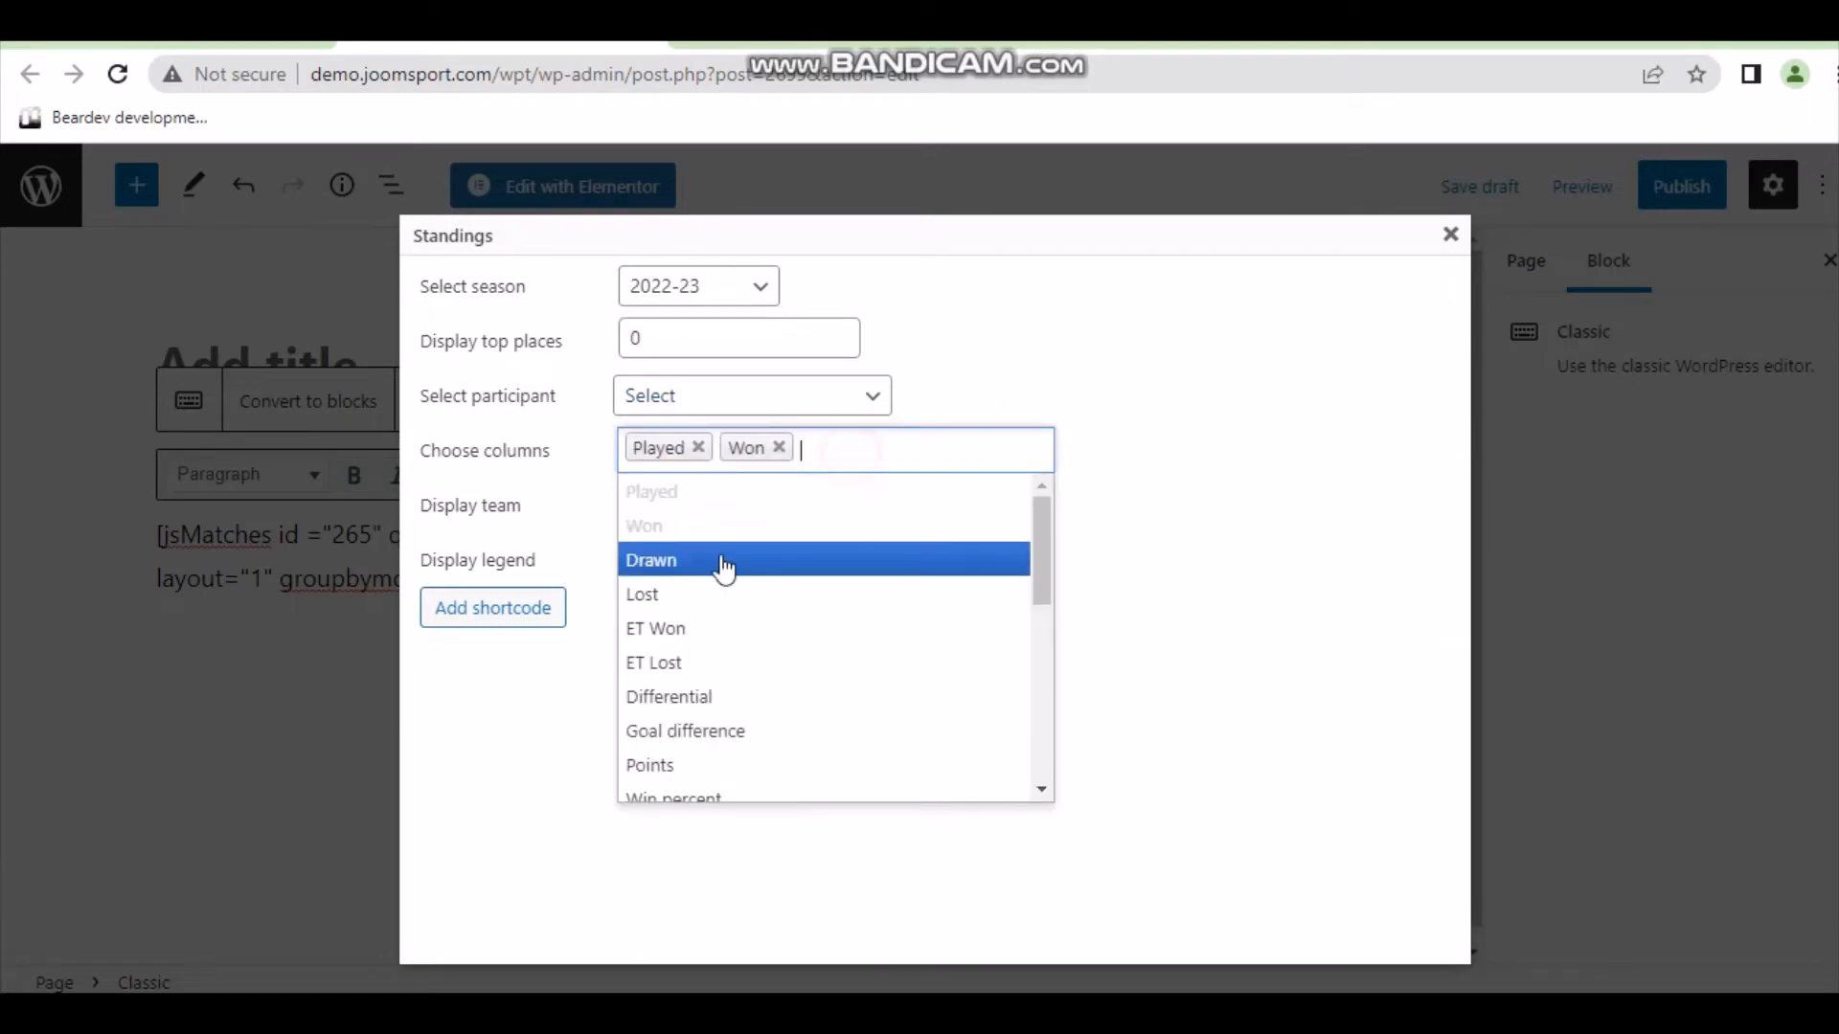
click(704, 558)
click(944, 452)
click(640, 624)
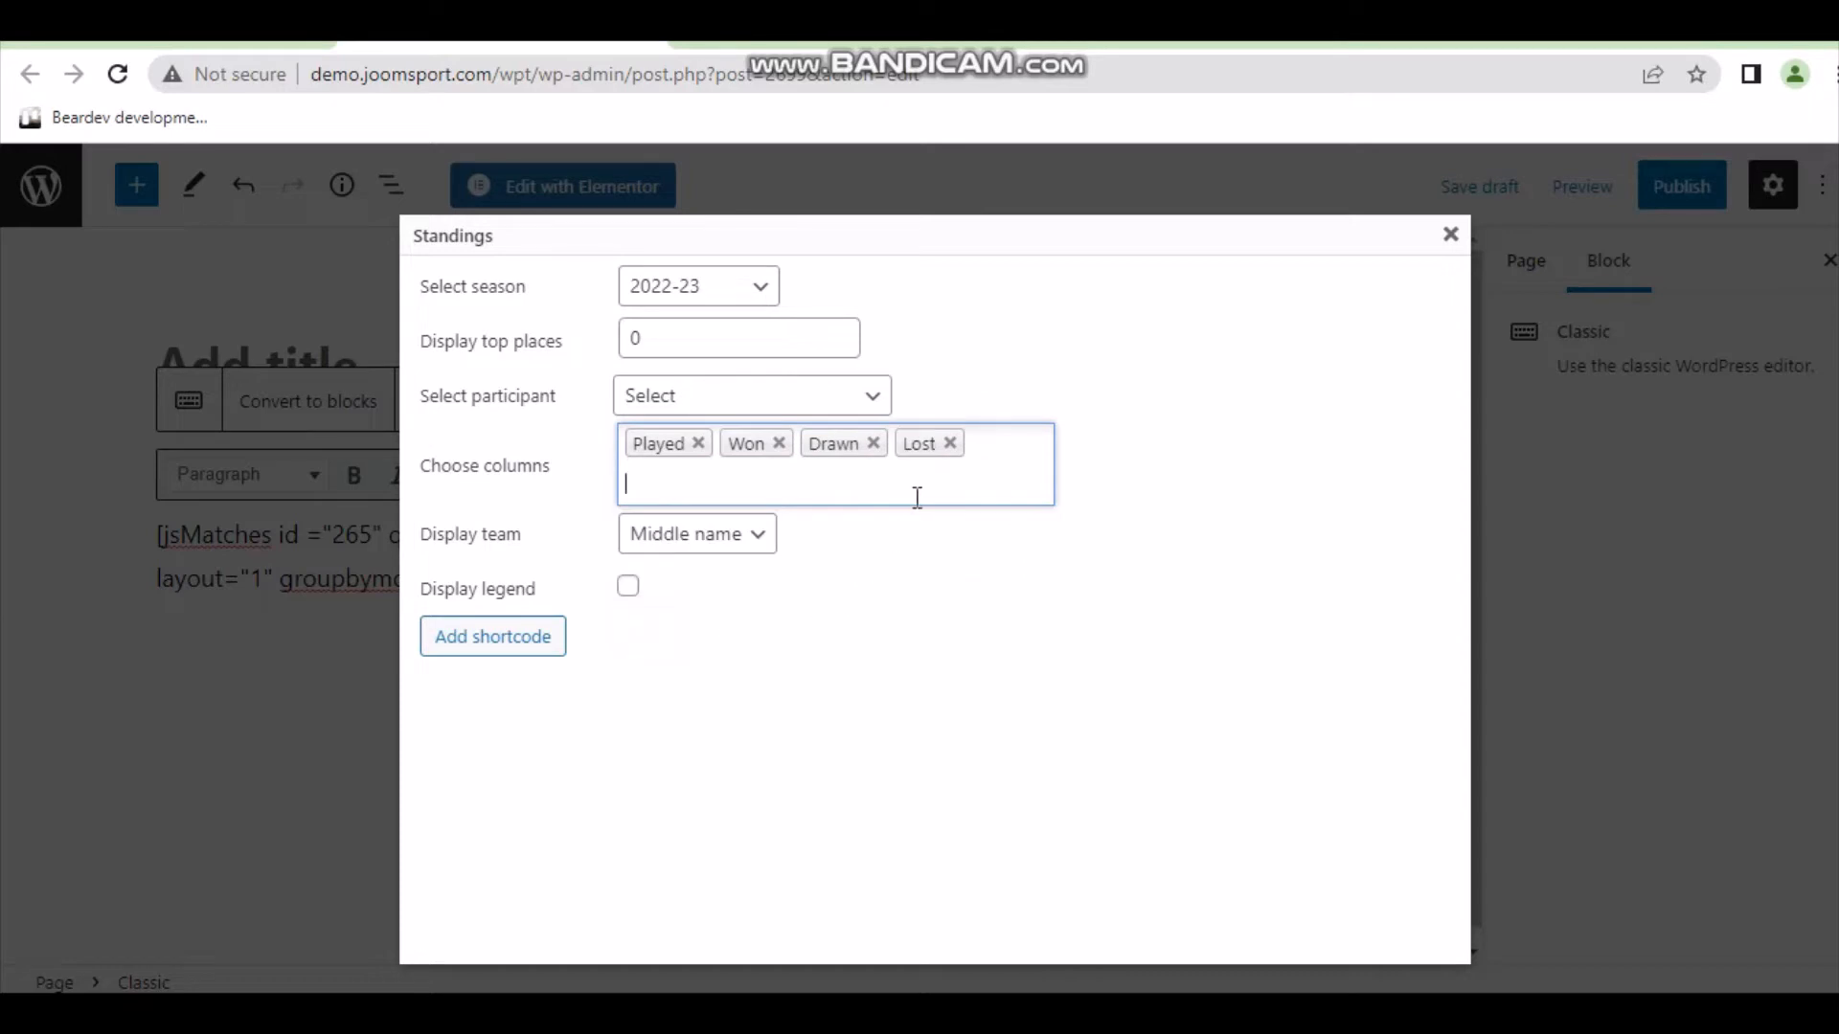
Add the Goal difference, Points, Current form and Logo columns to the standings.
click(922, 494)
click(716, 766)
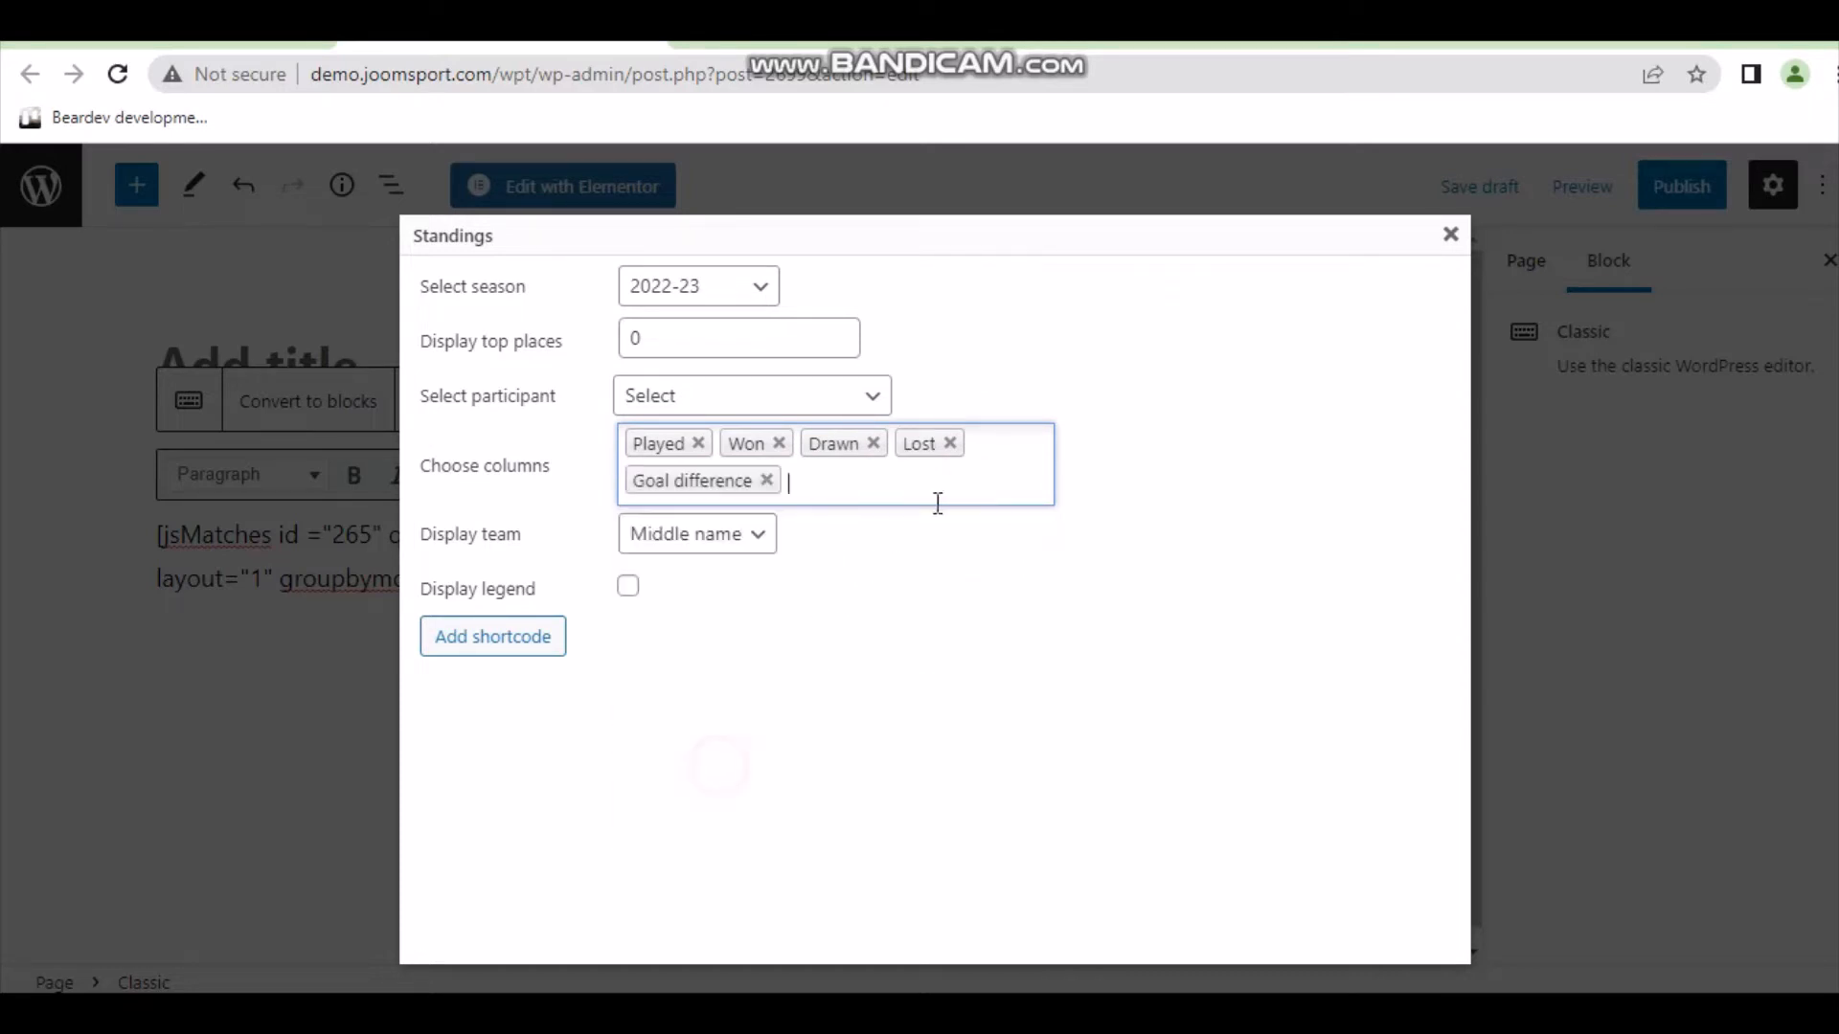
click(935, 497)
click(842, 800)
click(882, 523)
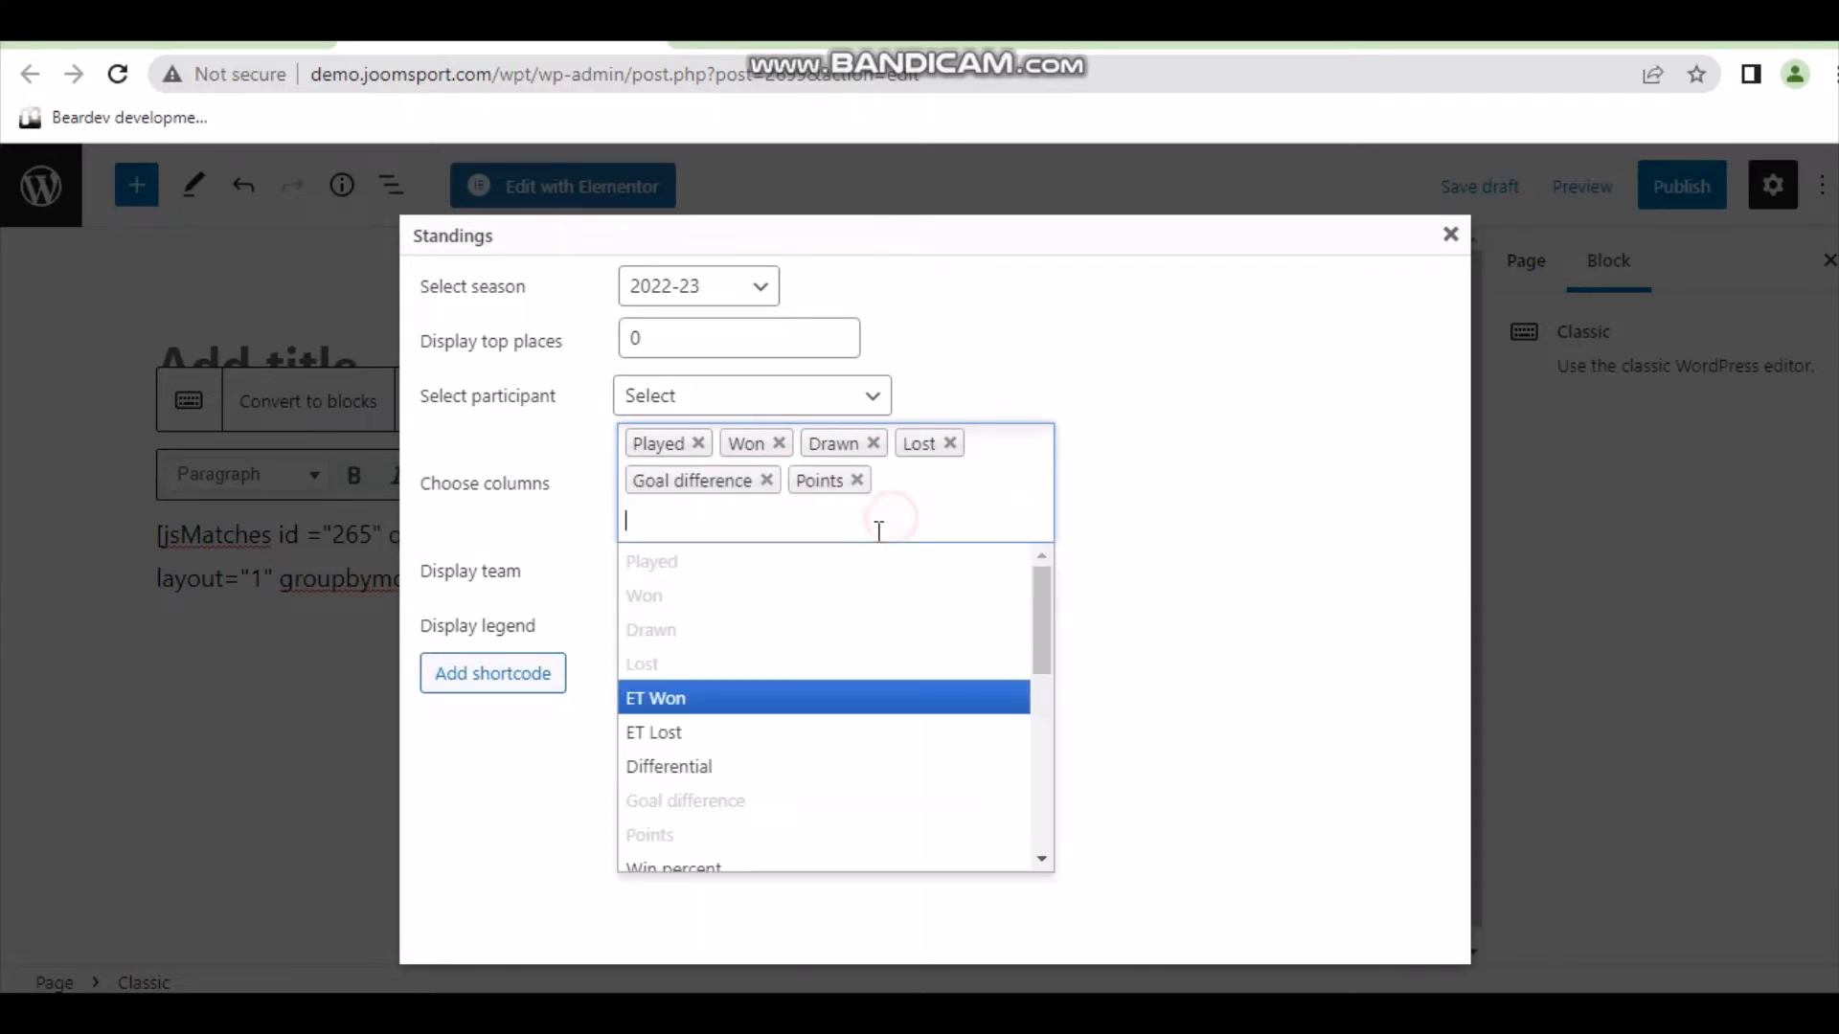
scroll(828, 661, down, 3)
scroll(828, 661, down, 3)
click(722, 819)
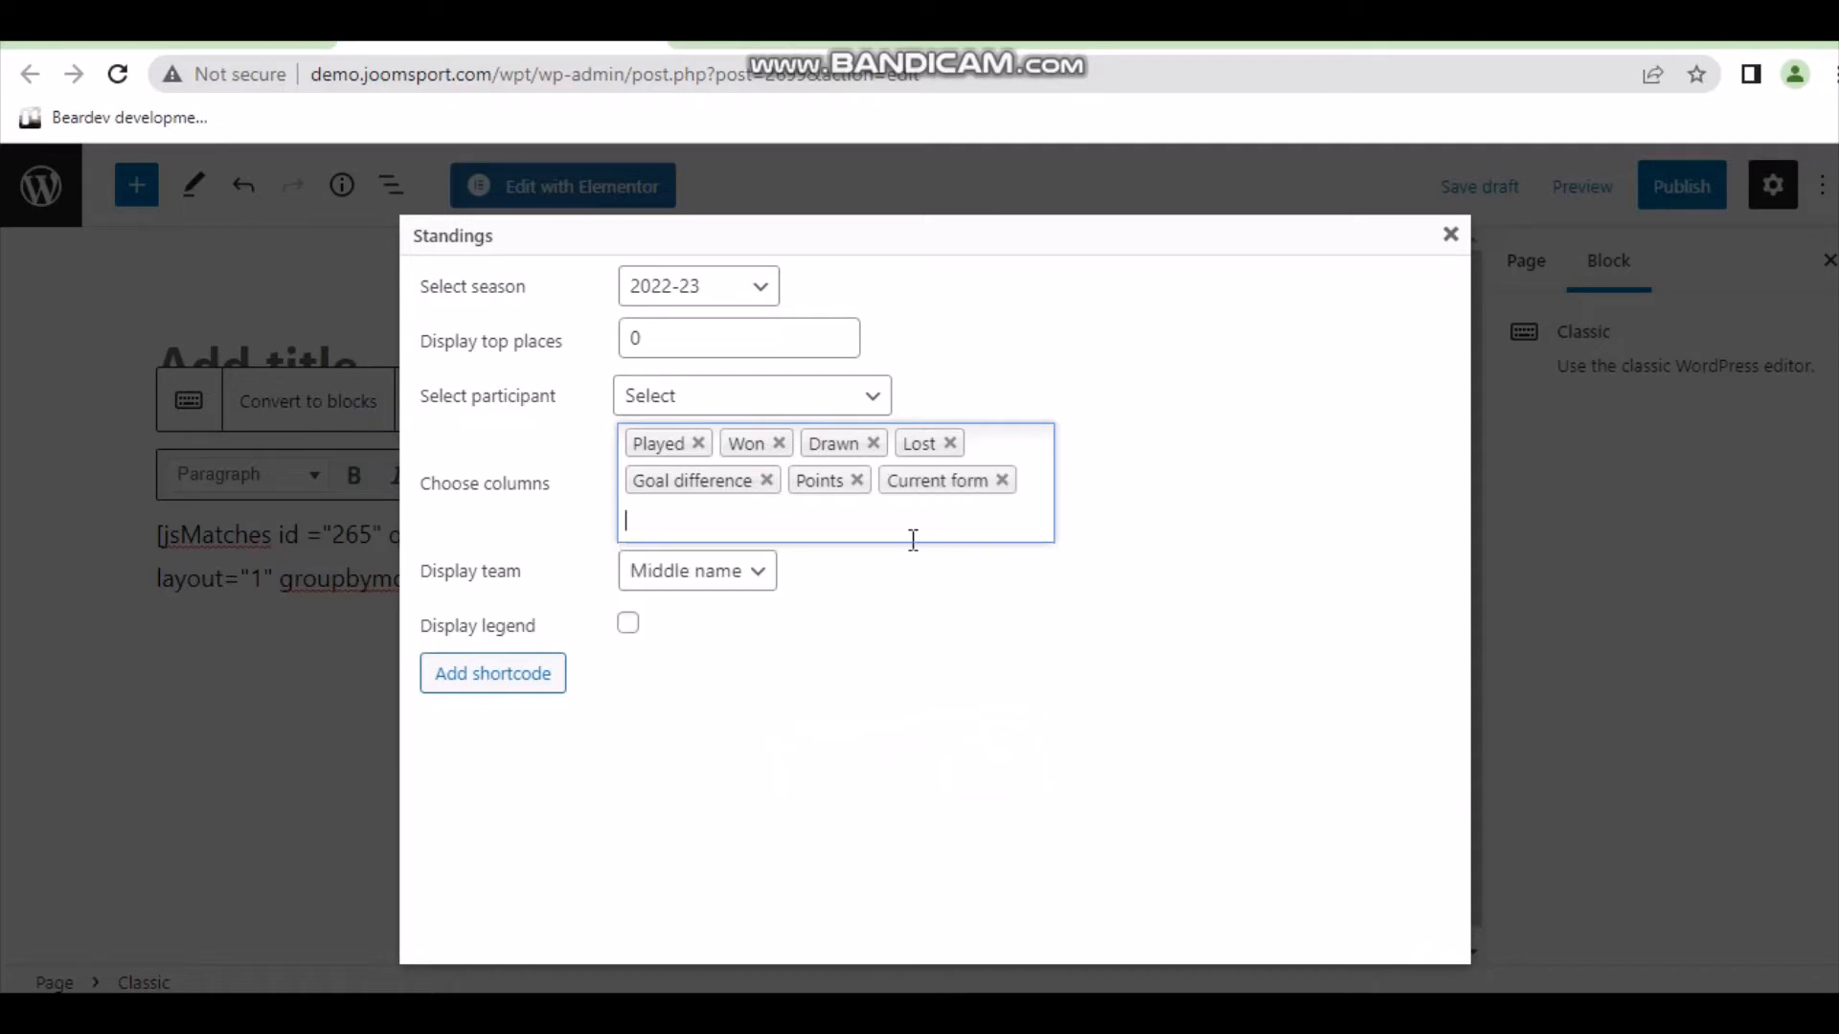
click(908, 517)
scroll(767, 817, down, 5)
click(677, 854)
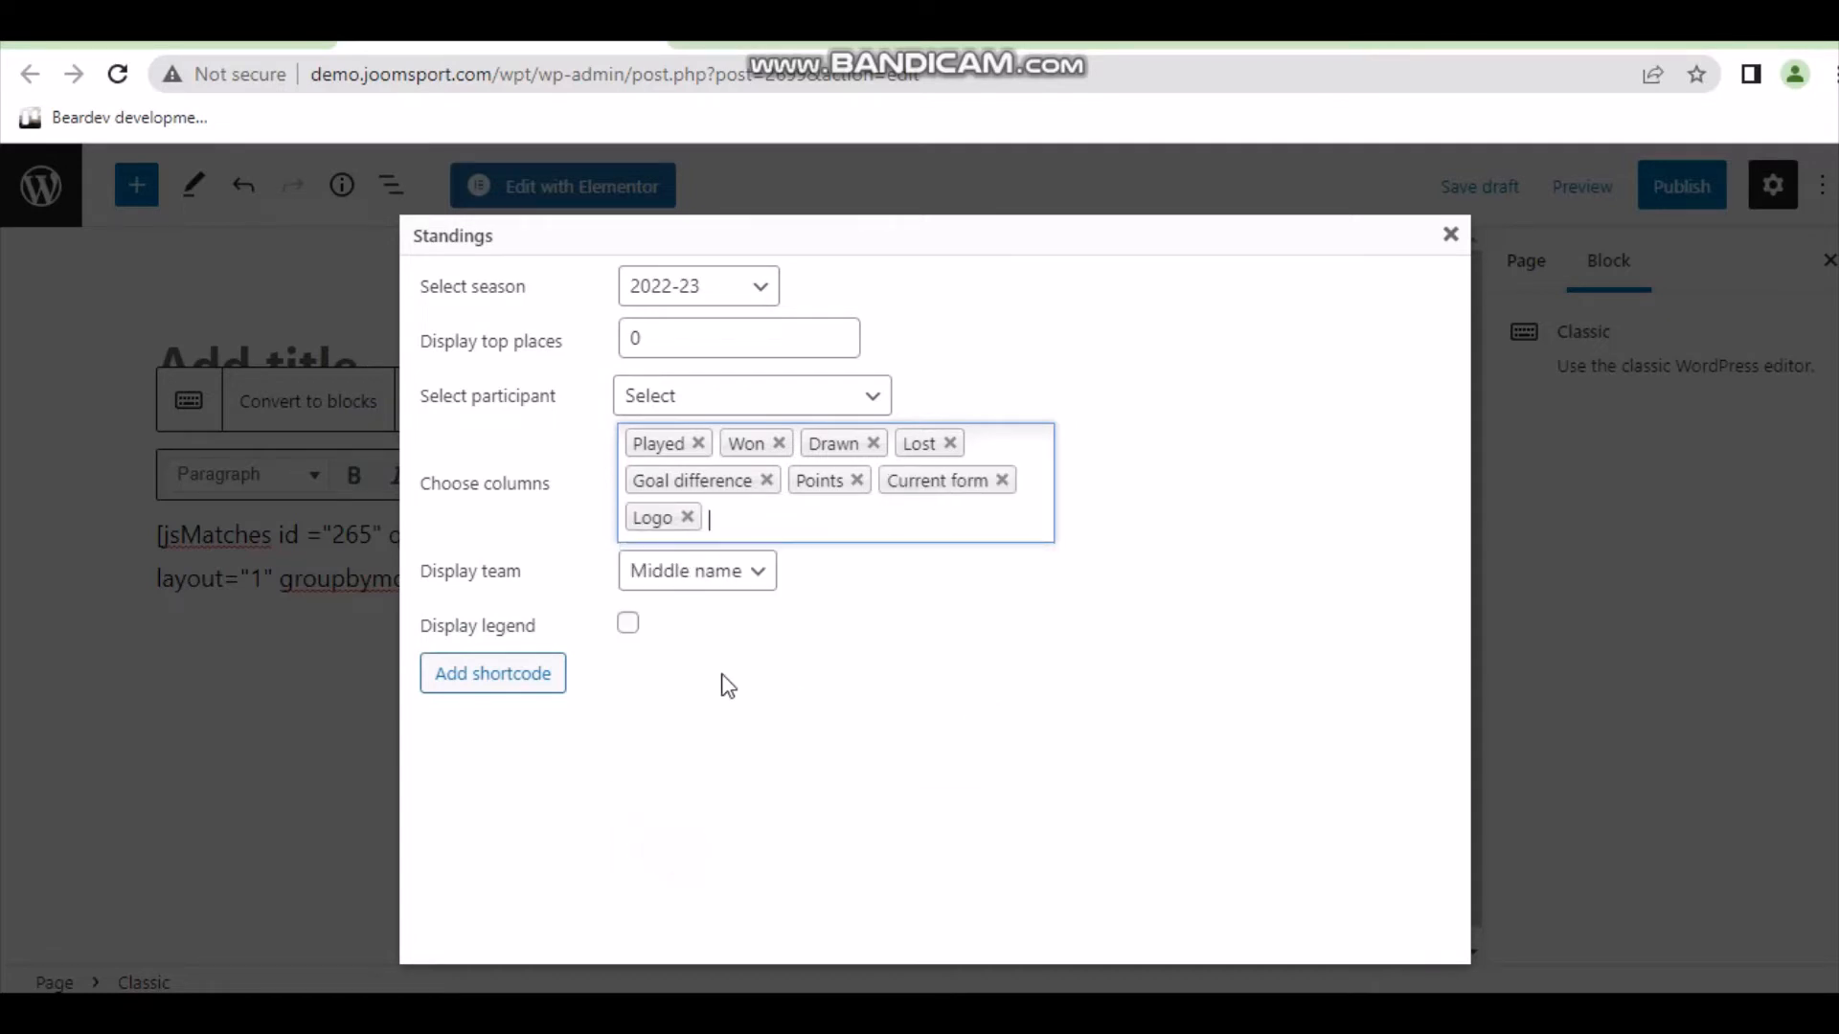
Enable the standings legend and insert the Standings shortcode into the Classic block with teams displayed by Middle name.
click(629, 627)
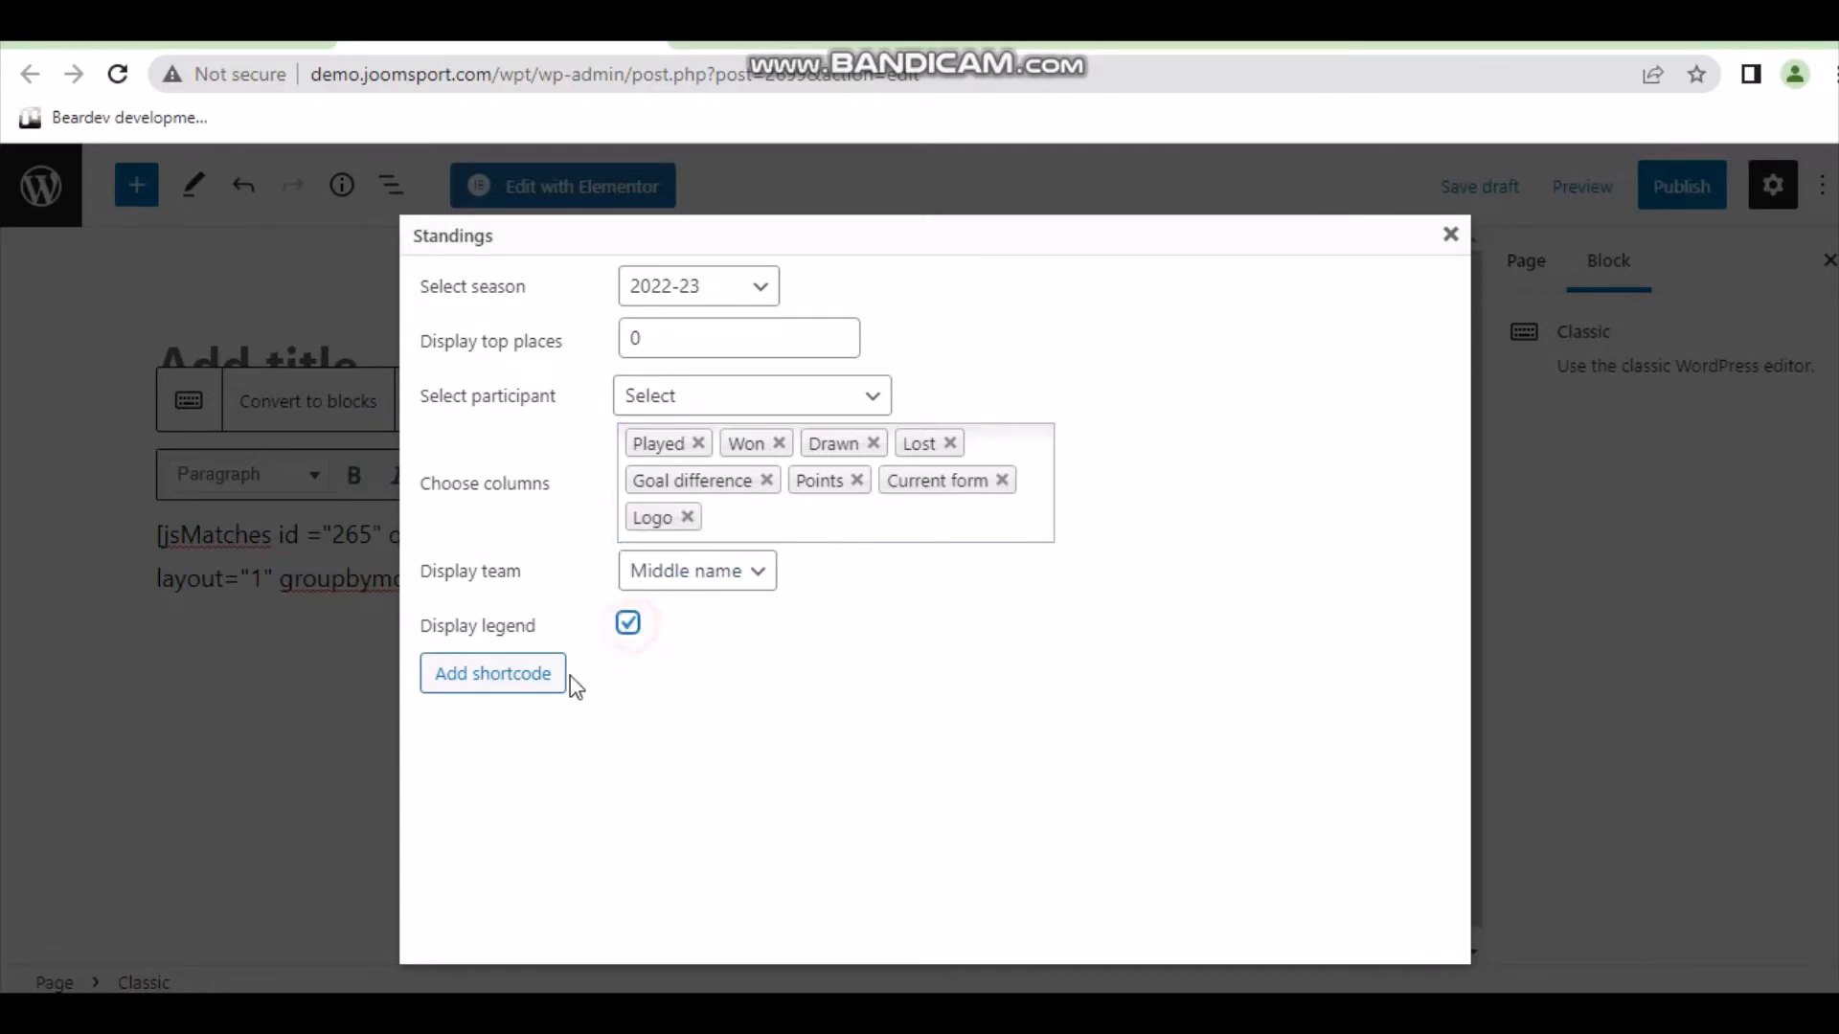
click(730, 575)
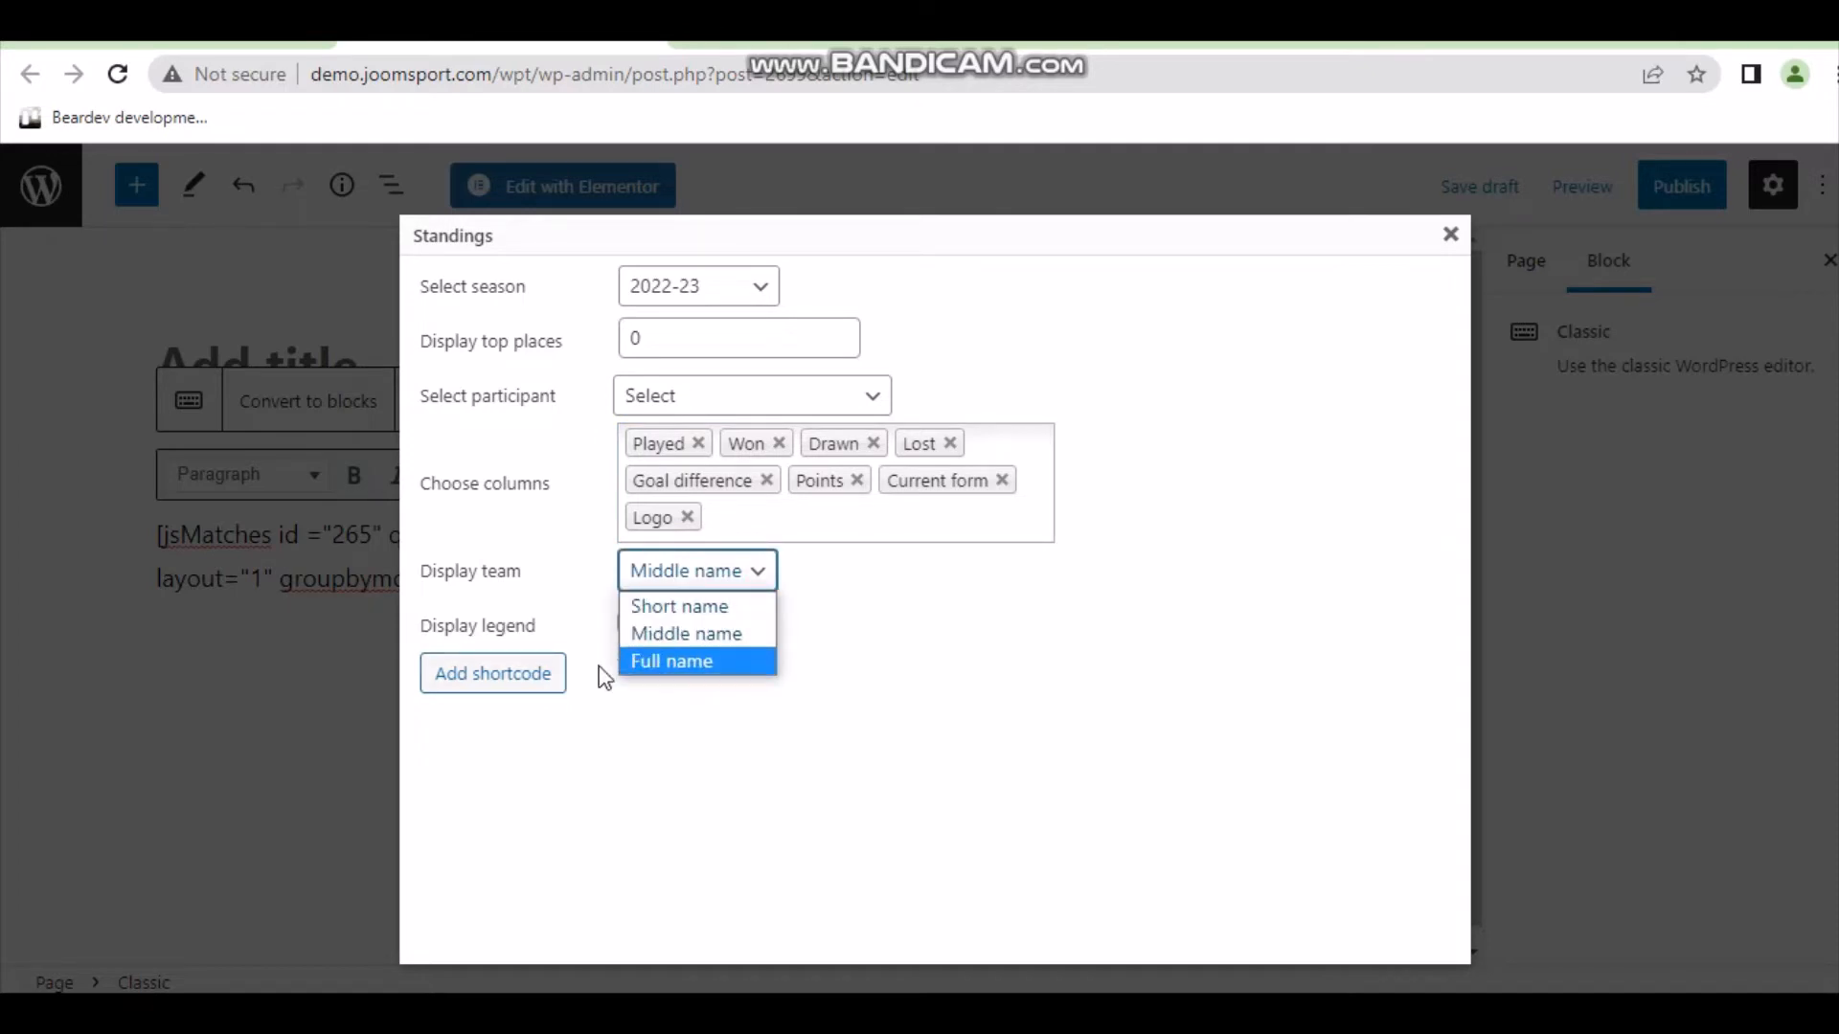
click(634, 761)
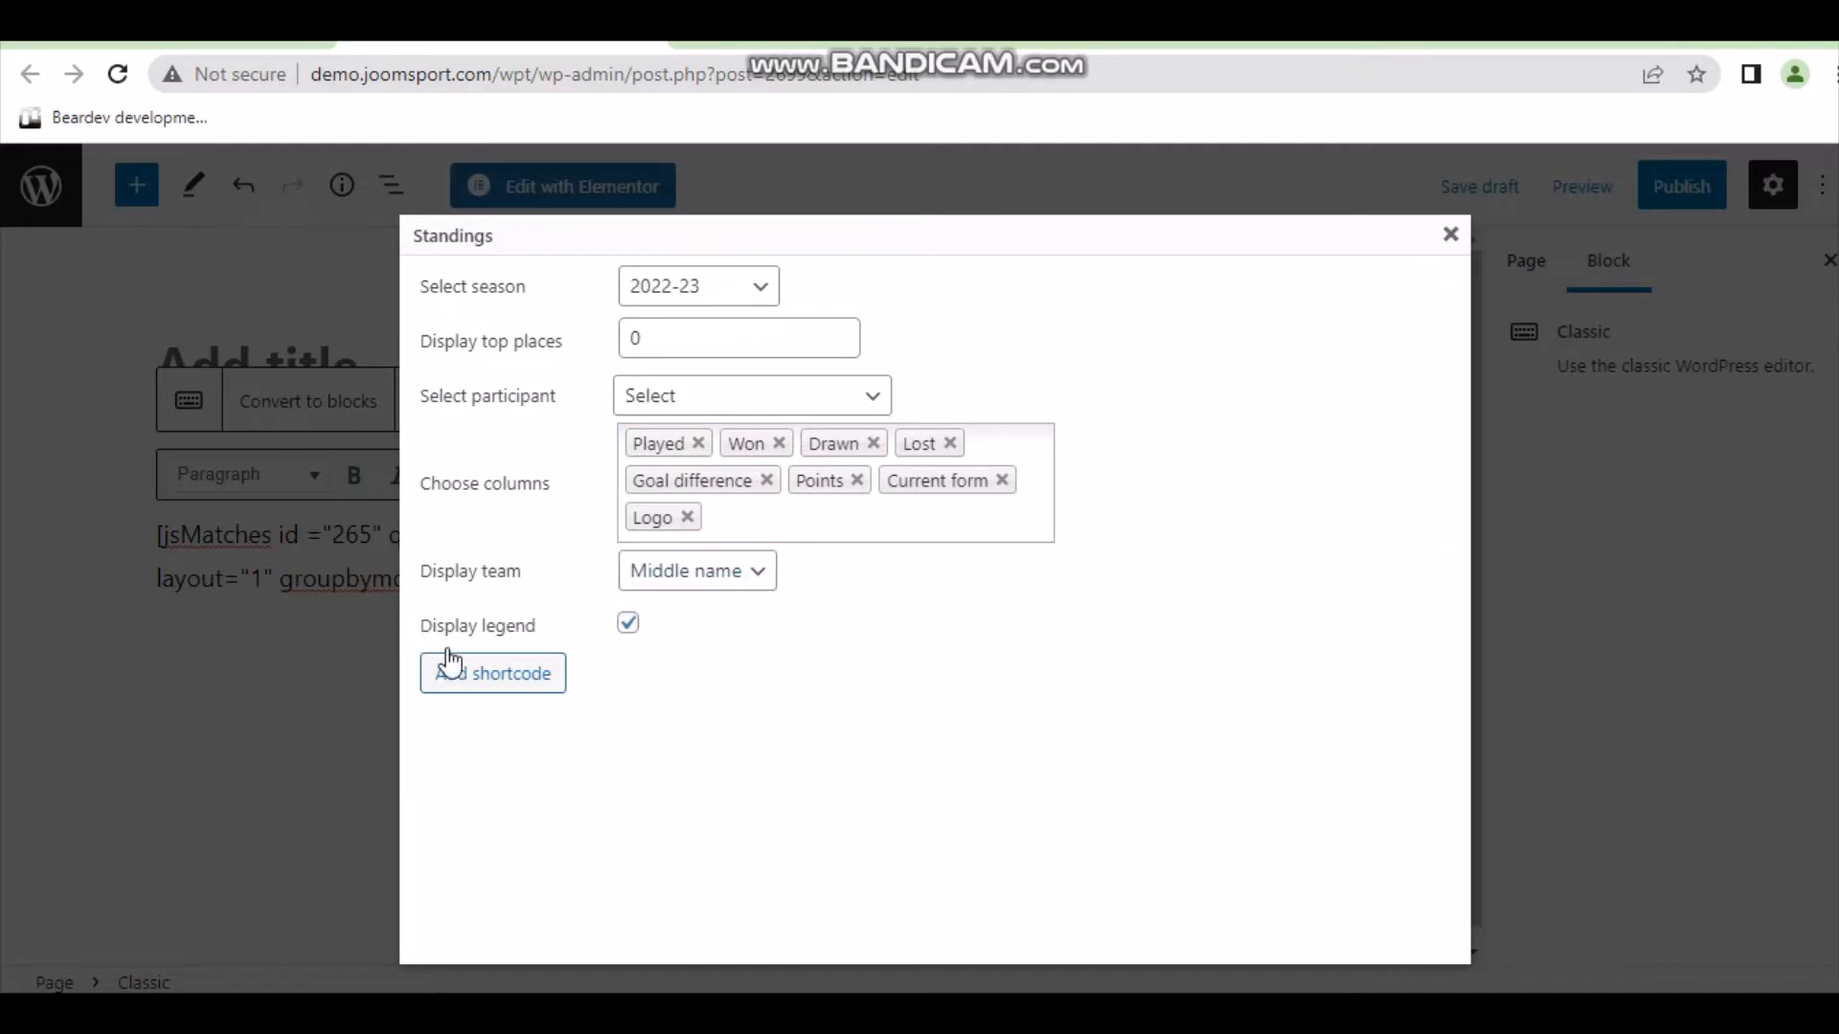
click(476, 682)
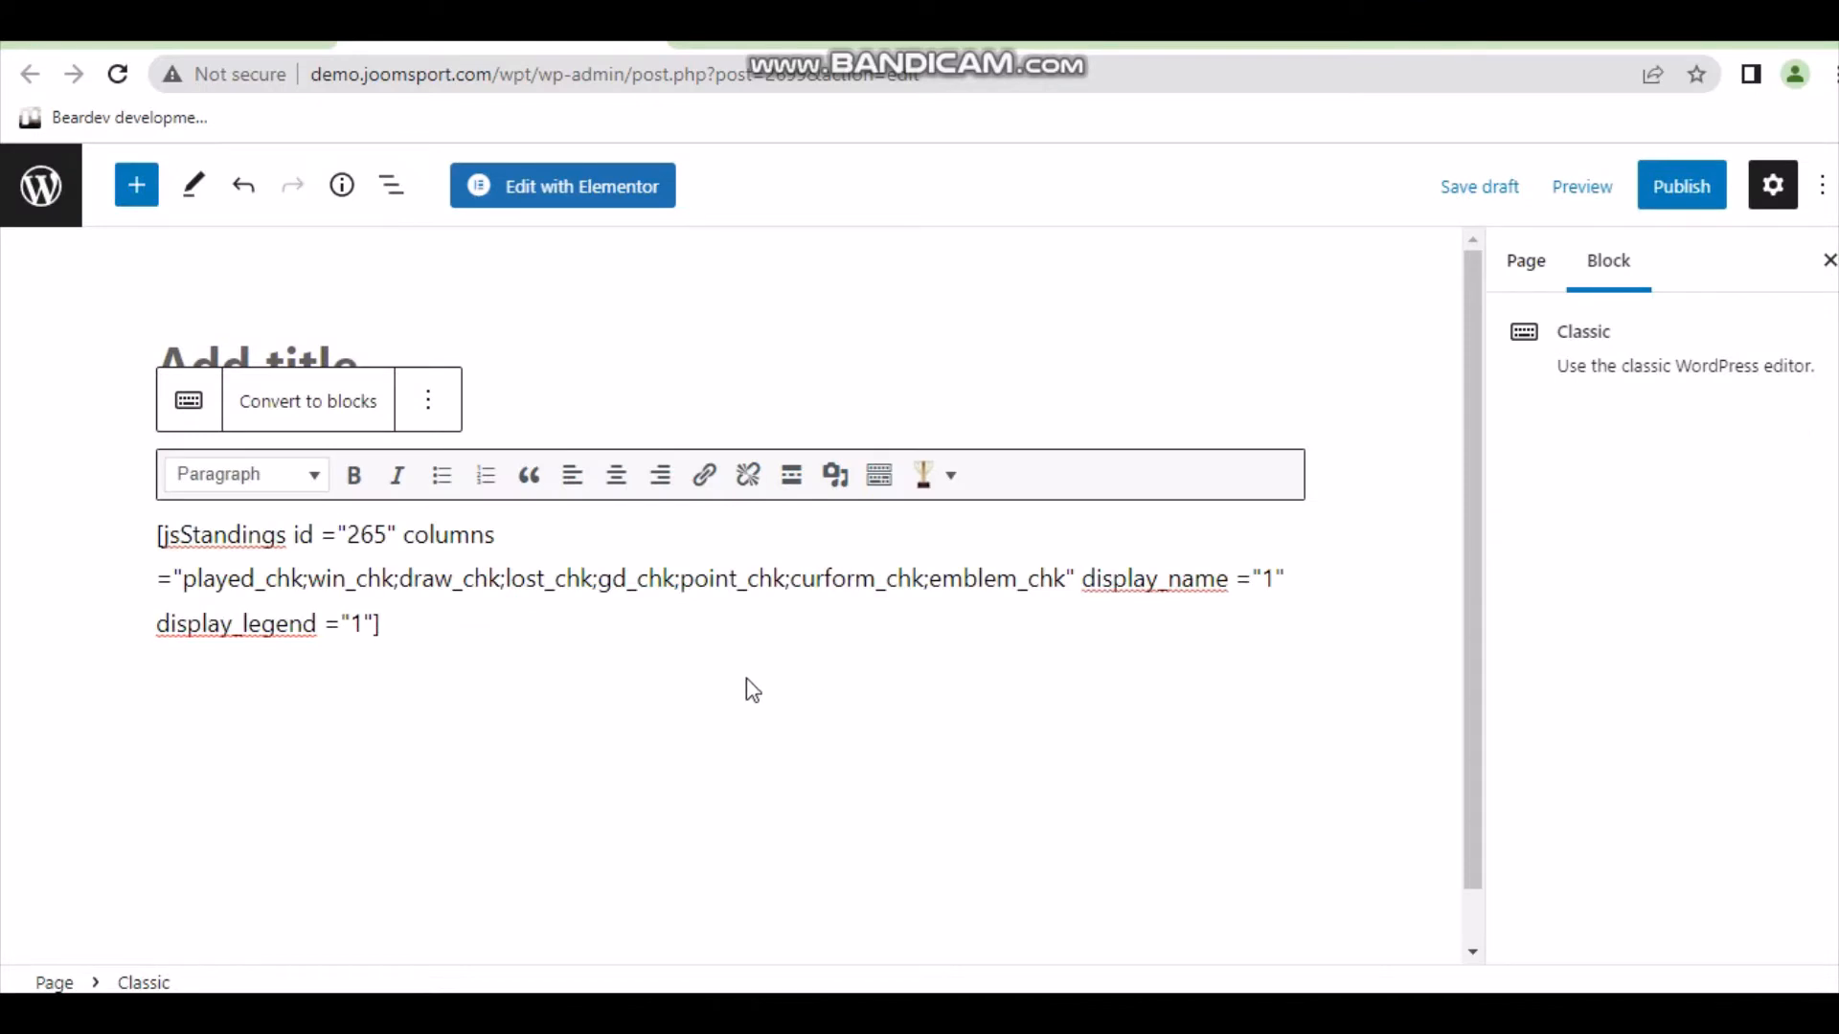
Copy the Standings shortcode over the placeholder in the wide column's Text Editor widget, and select the text widget under Top Scorers.
key(ctrl+a)
key(ctrl+c)
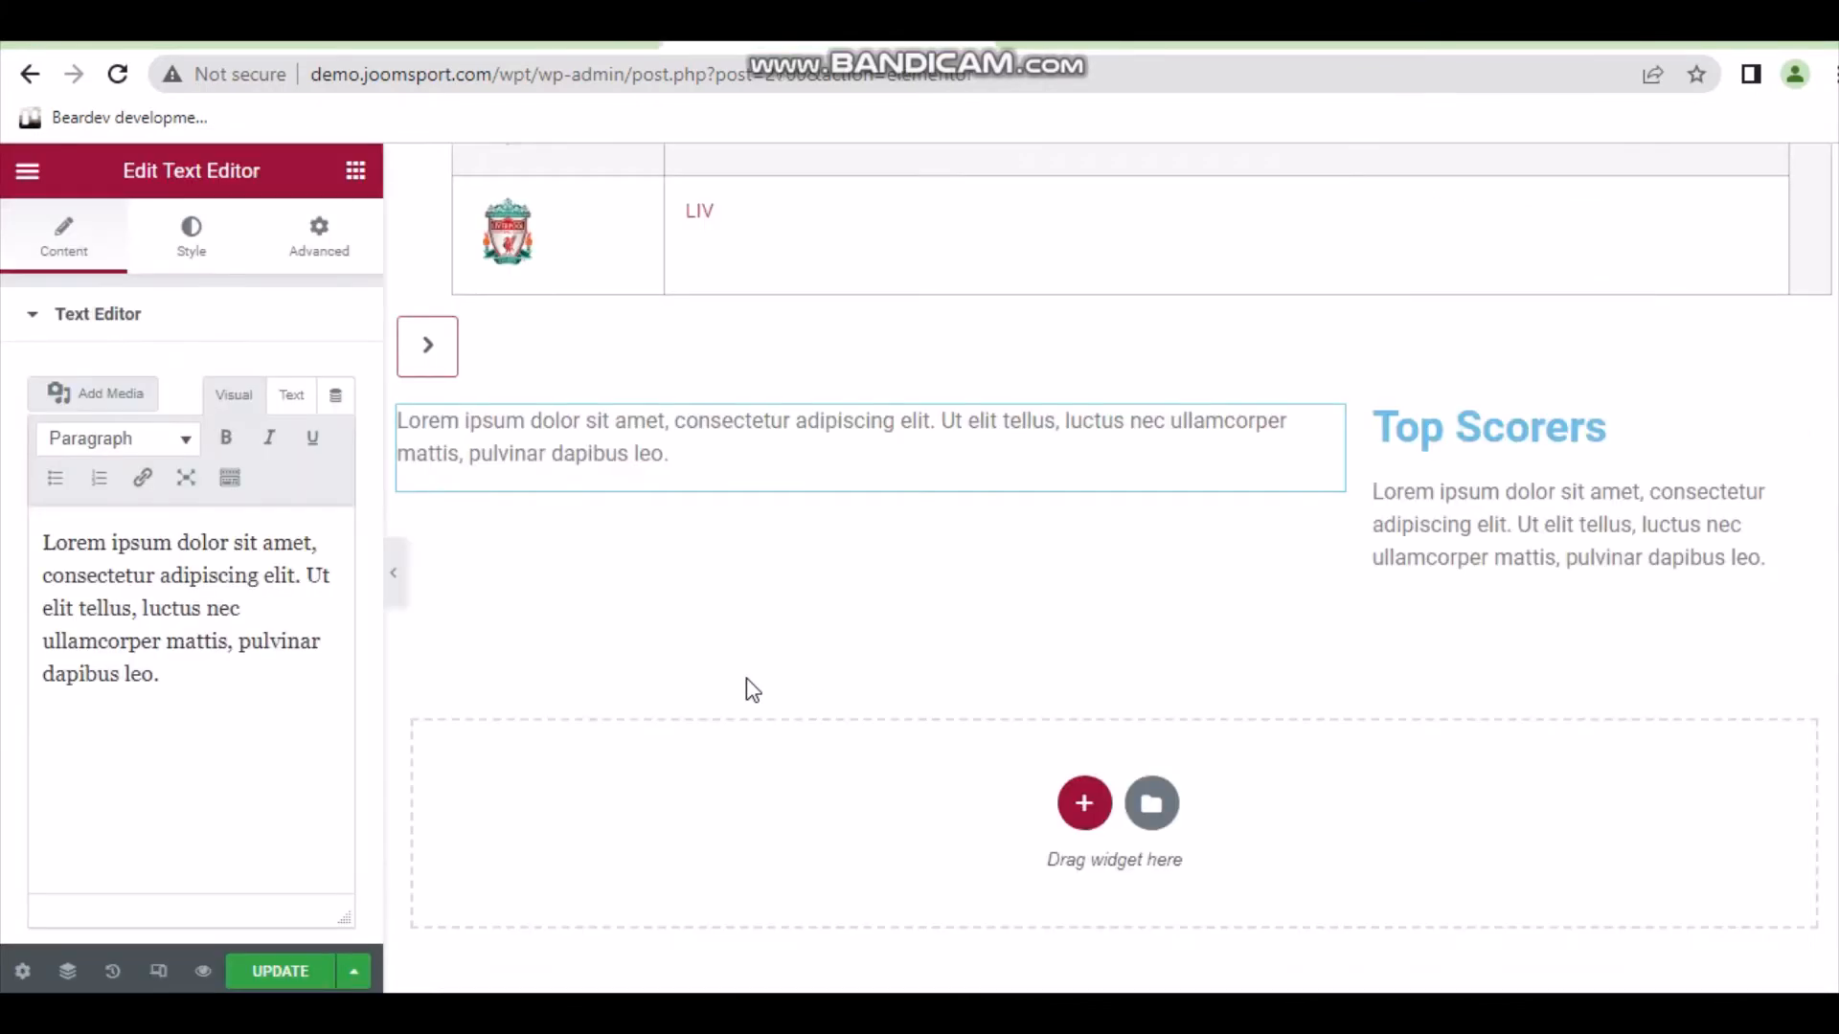
click(533, 485)
click(267, 677)
key(ctrl+a)
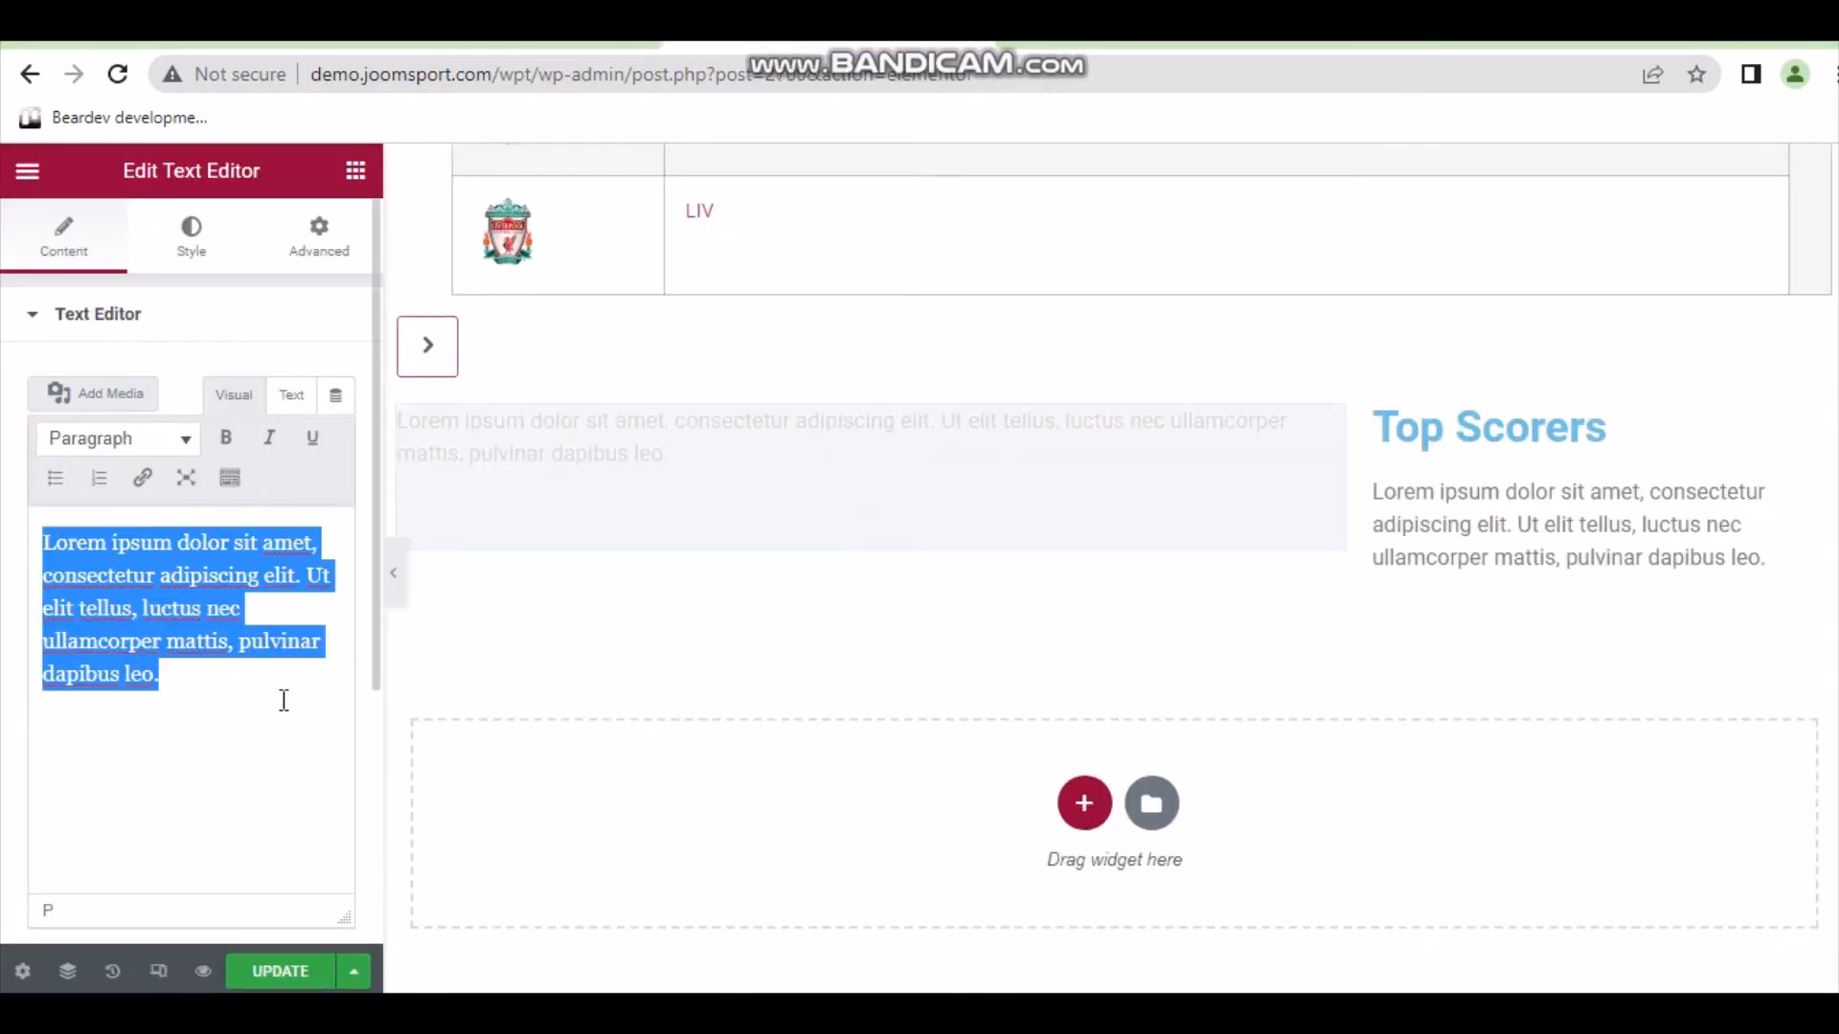
key(ctrl+v)
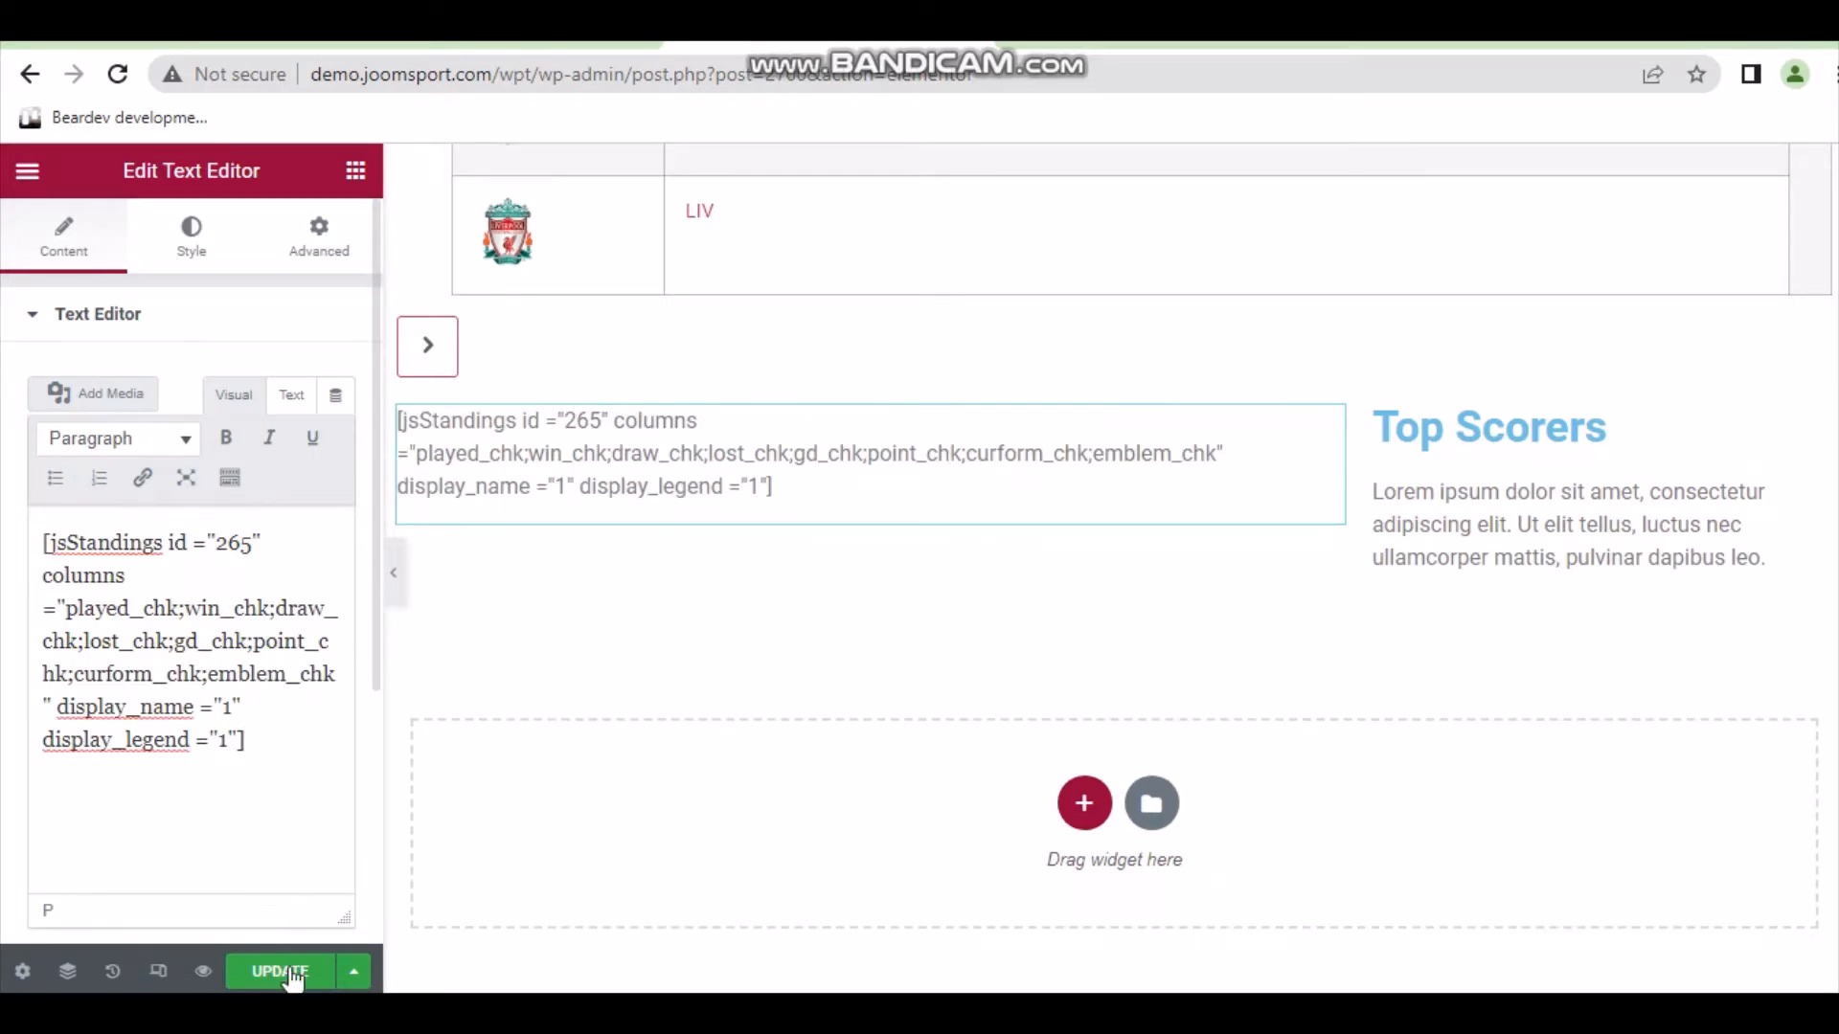
click(1523, 536)
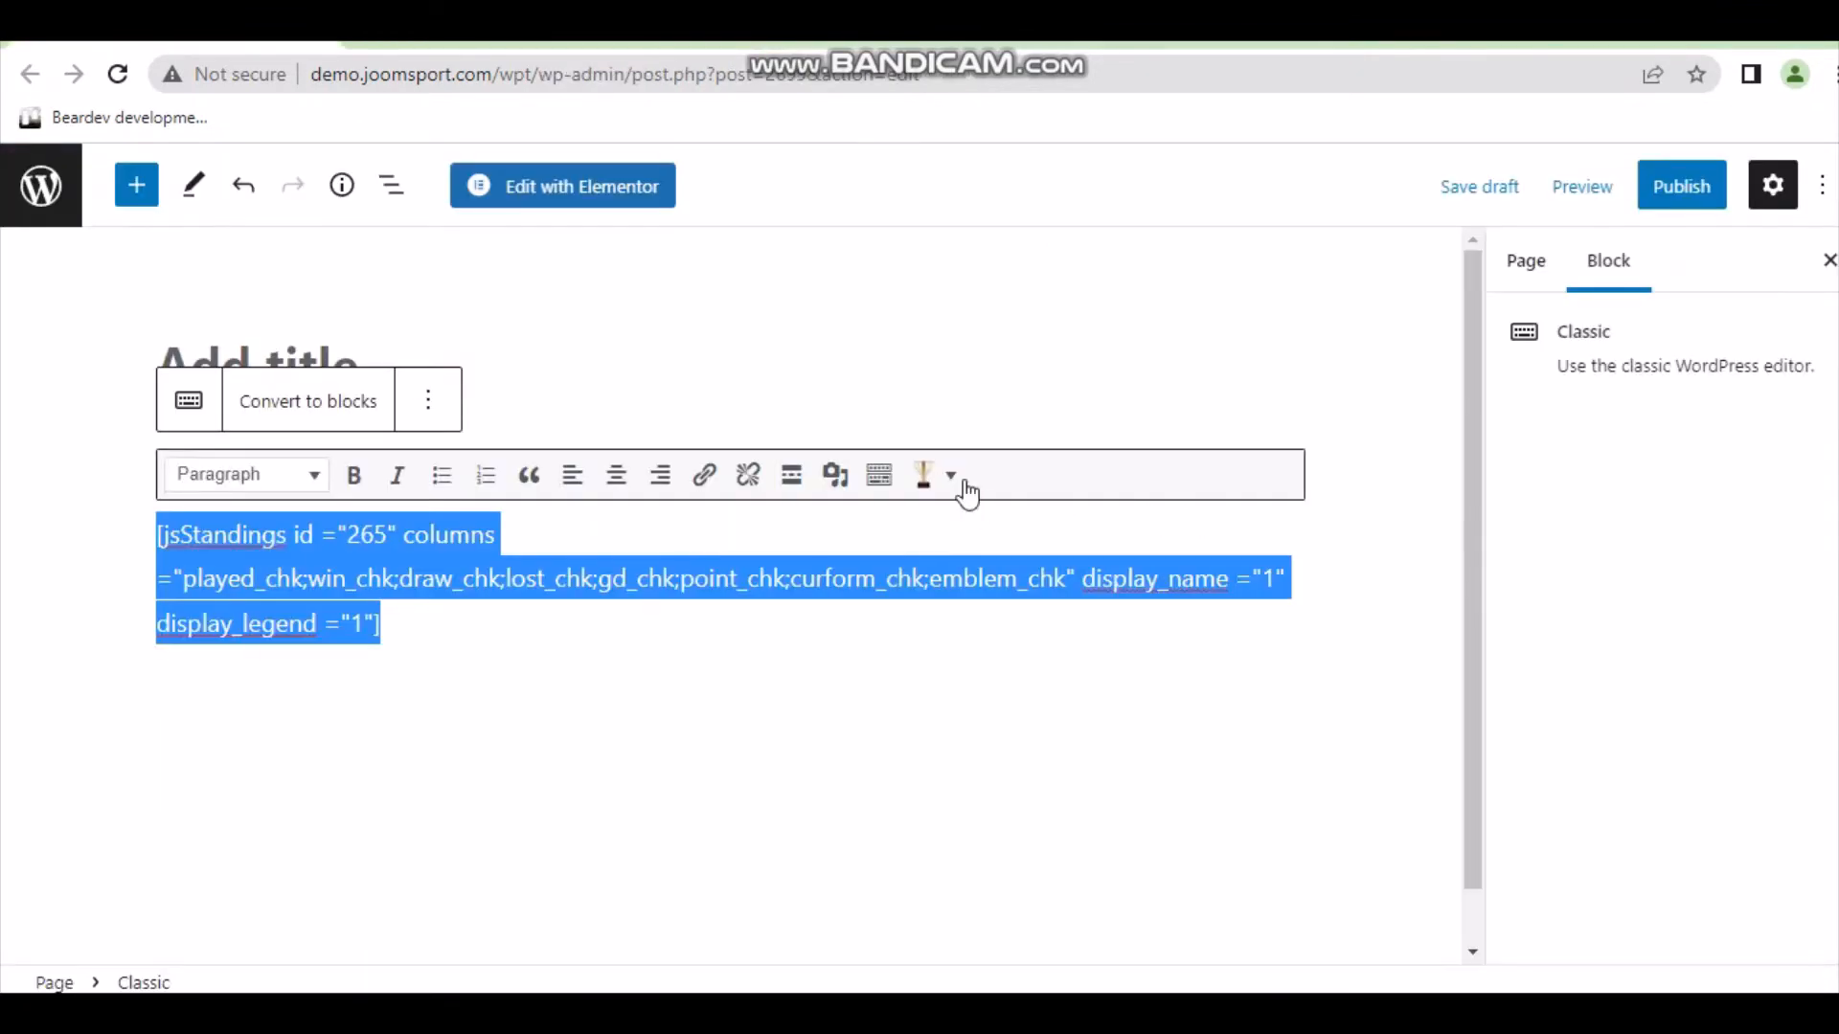
Start a Player Statistic shortcode in place of the Standings shortcode, with event Total goals, season 2022-23 and quantity 5.
click(965, 488)
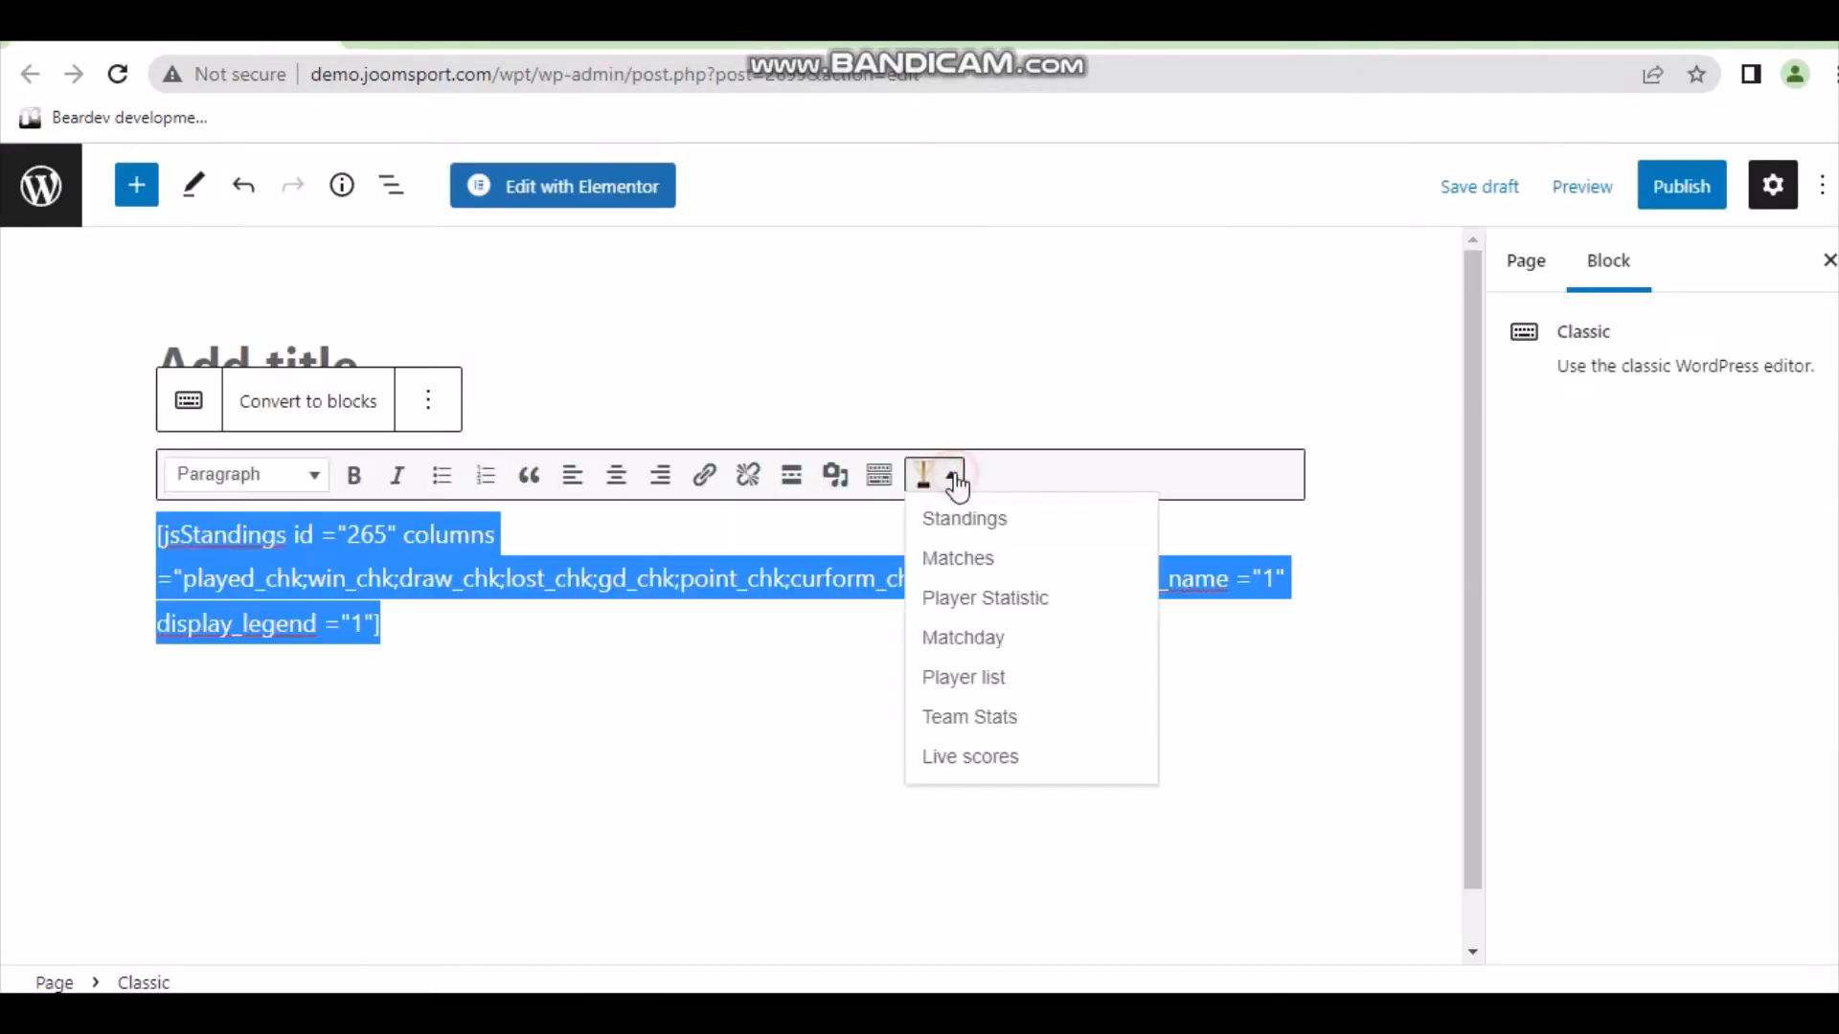
click(1017, 602)
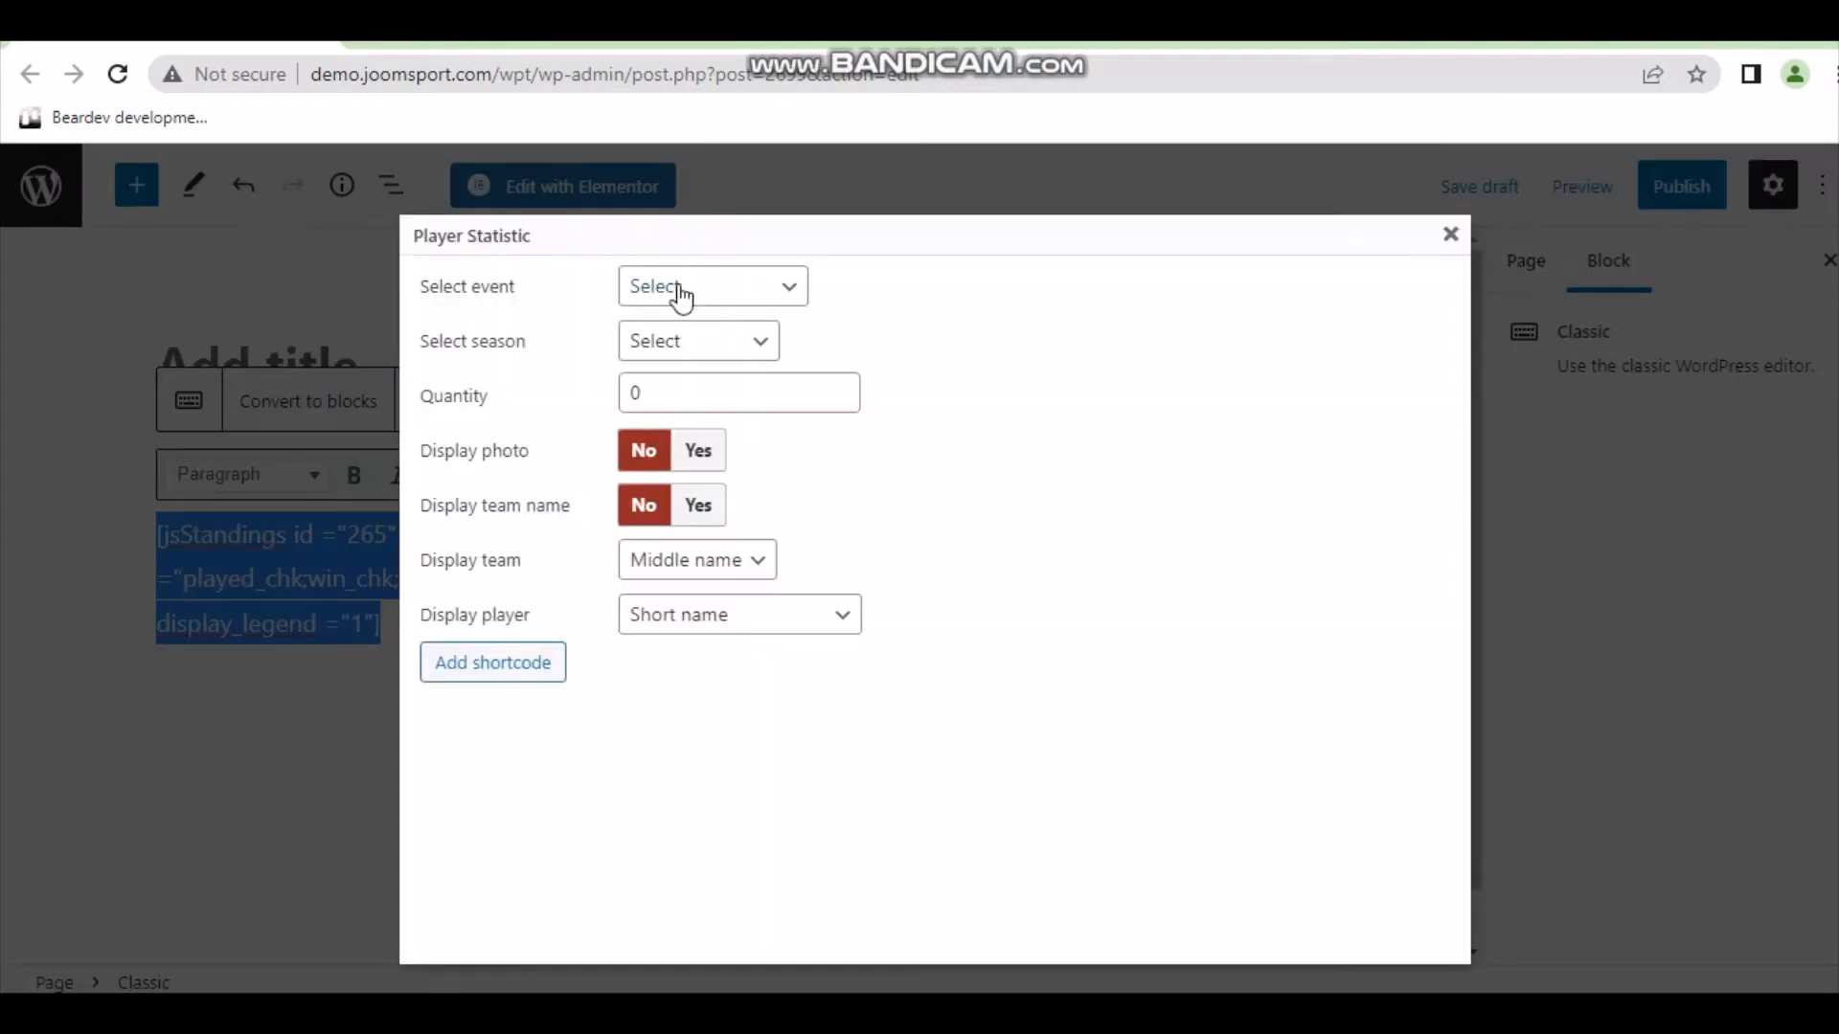
click(680, 295)
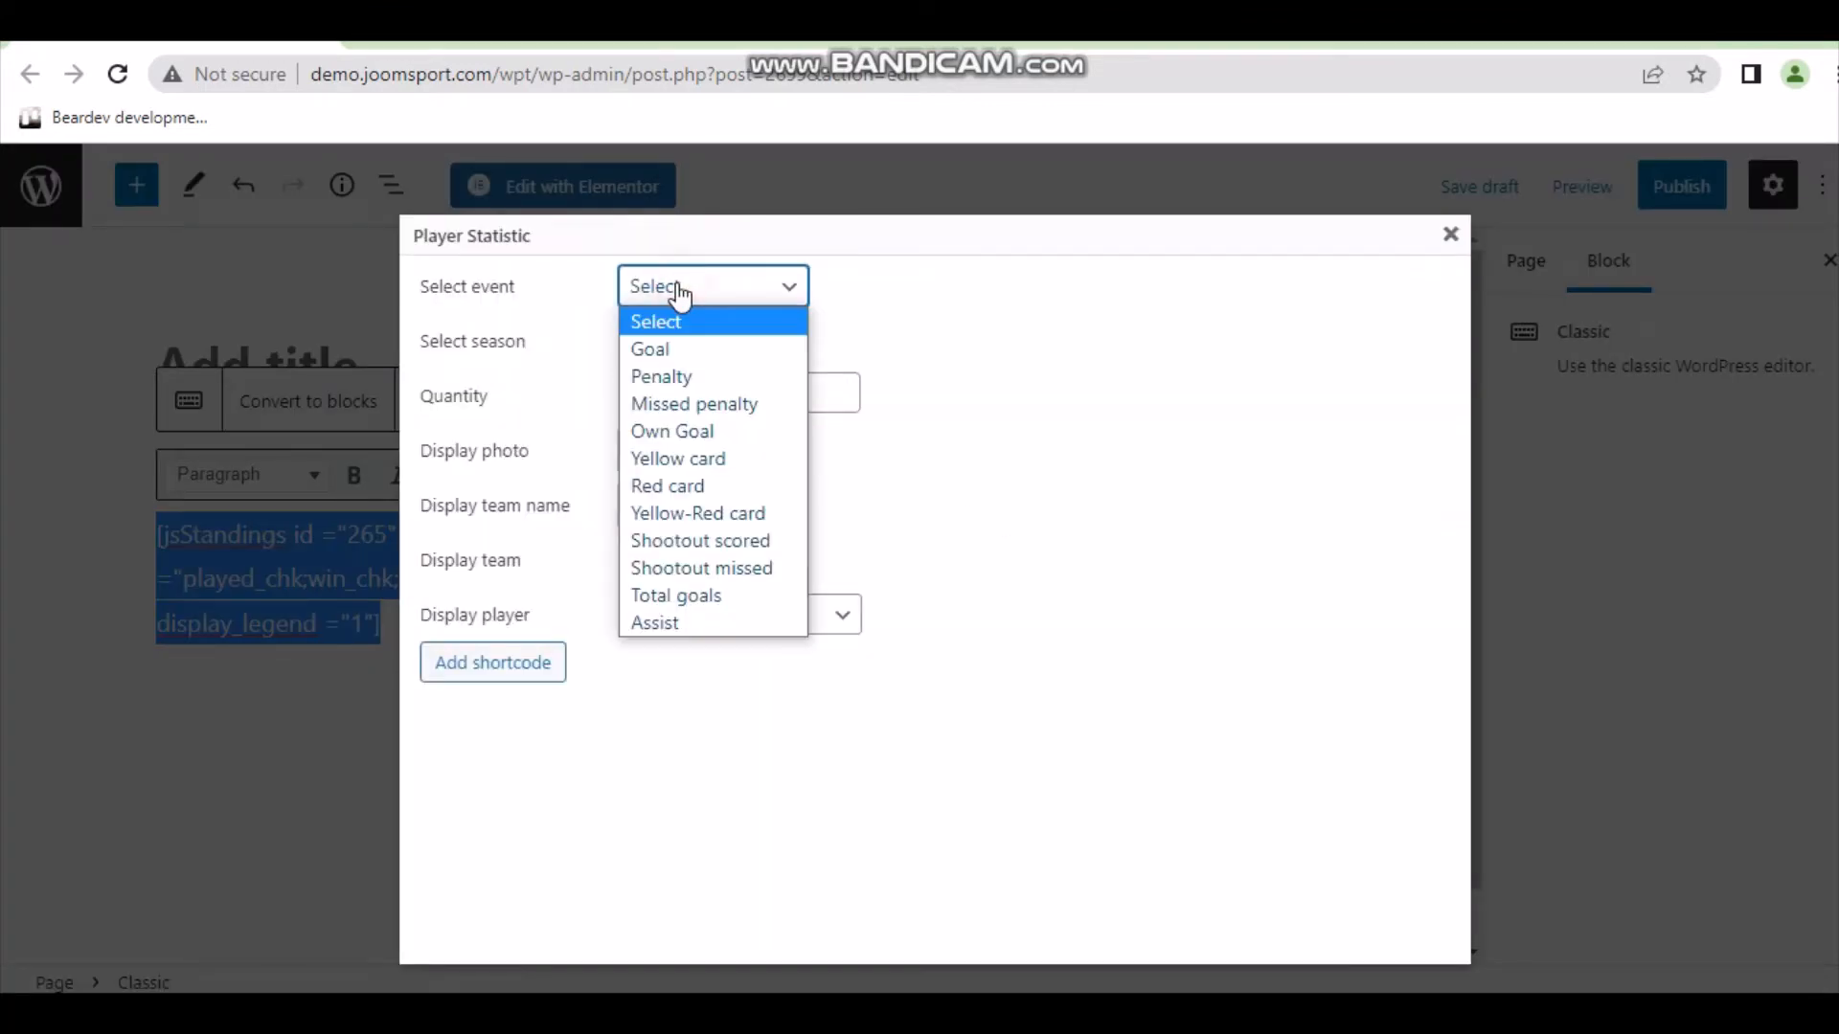
click(709, 588)
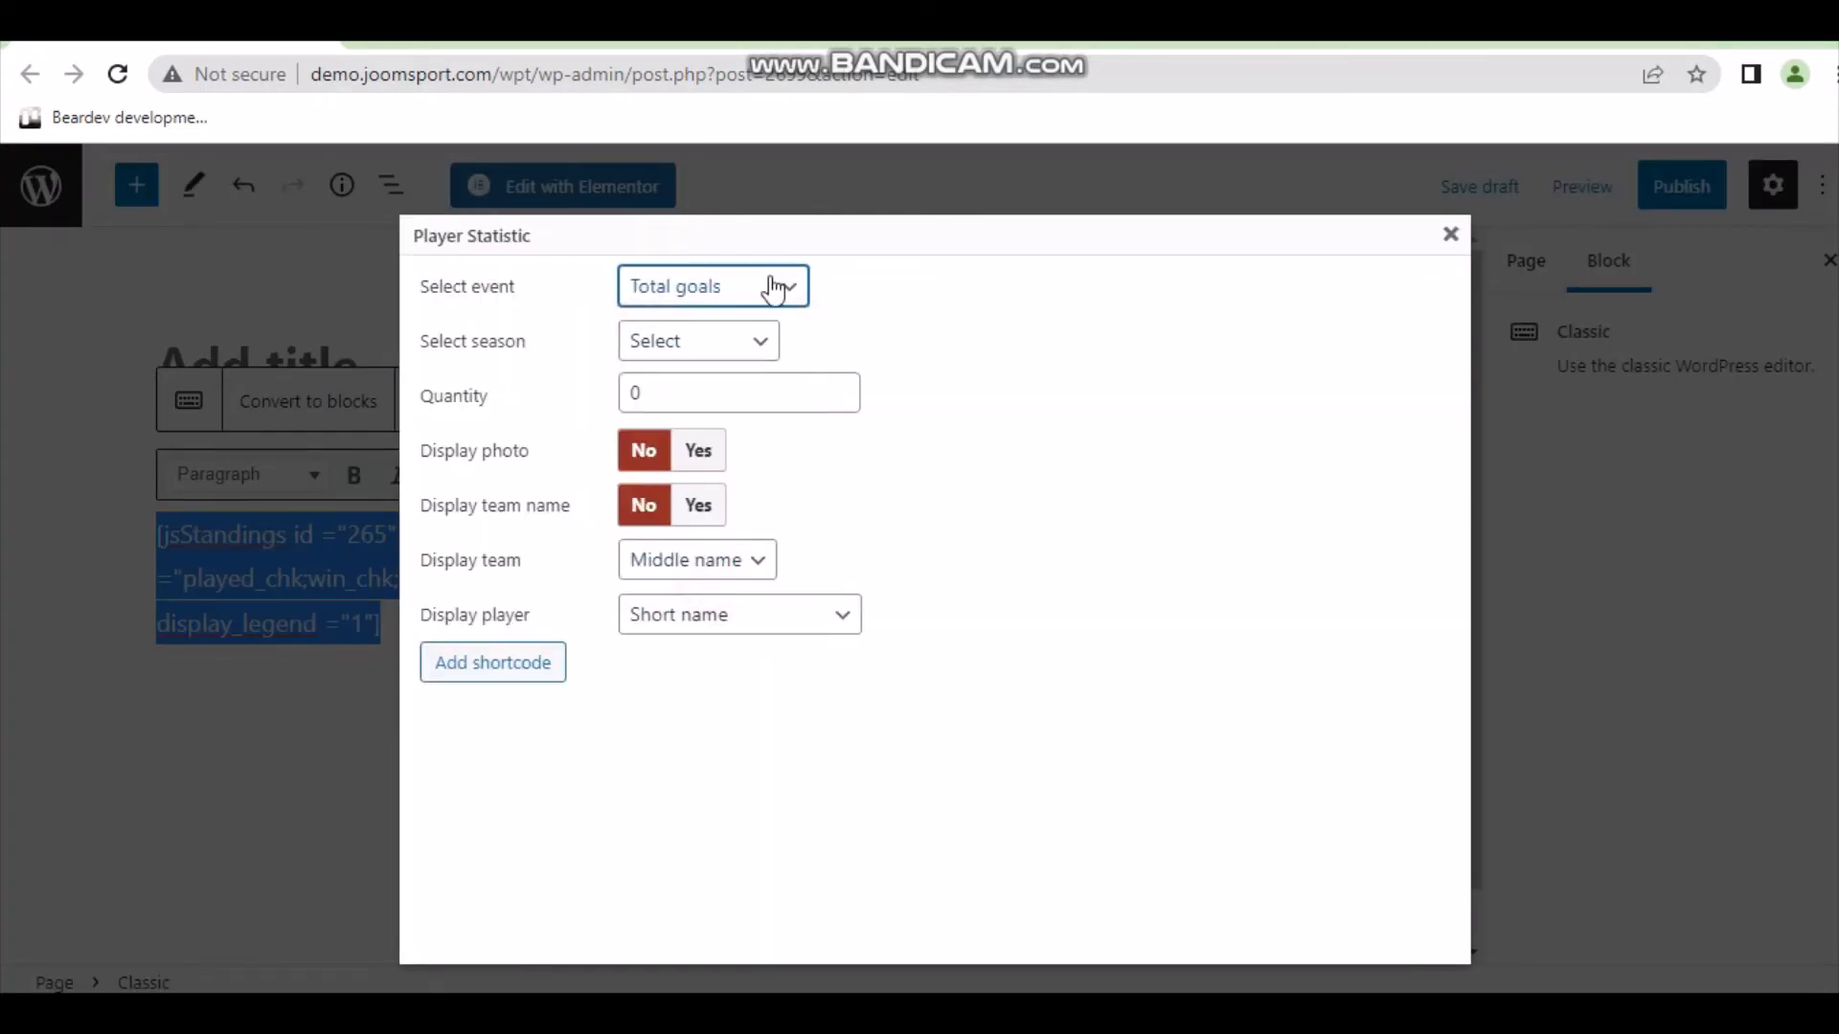
click(686, 347)
click(718, 457)
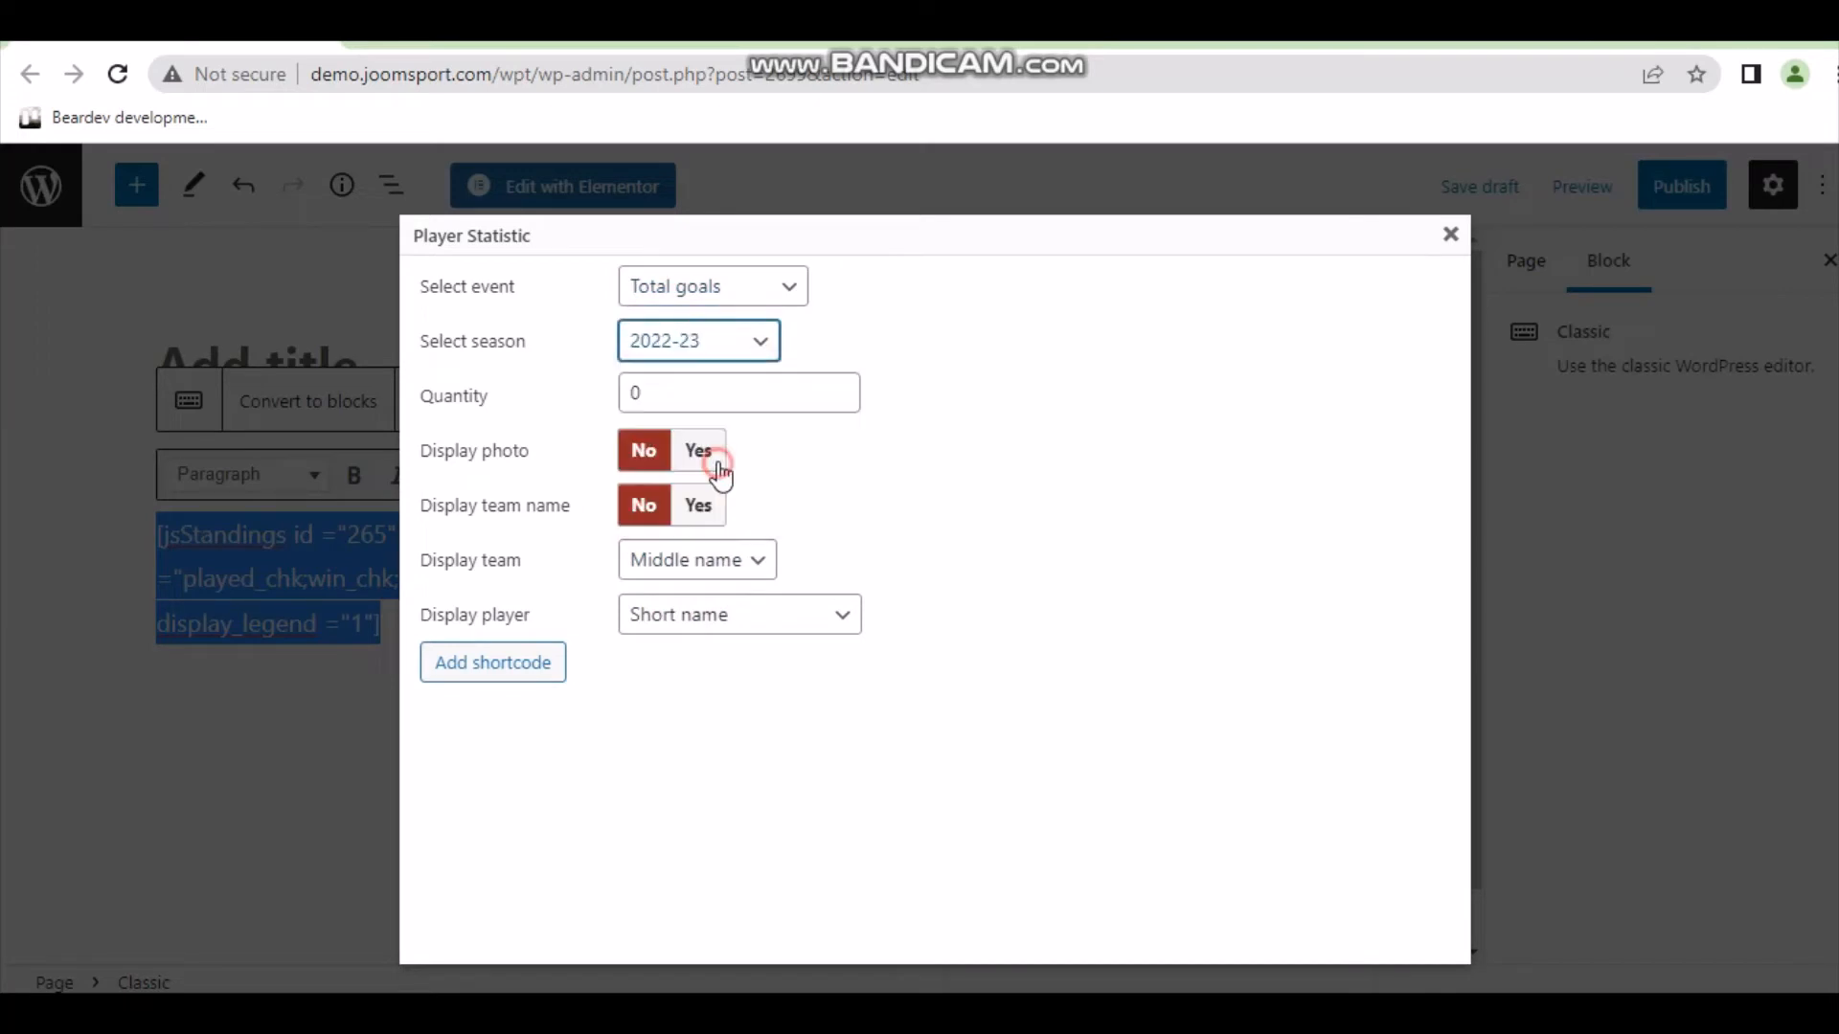
double_click(688, 393)
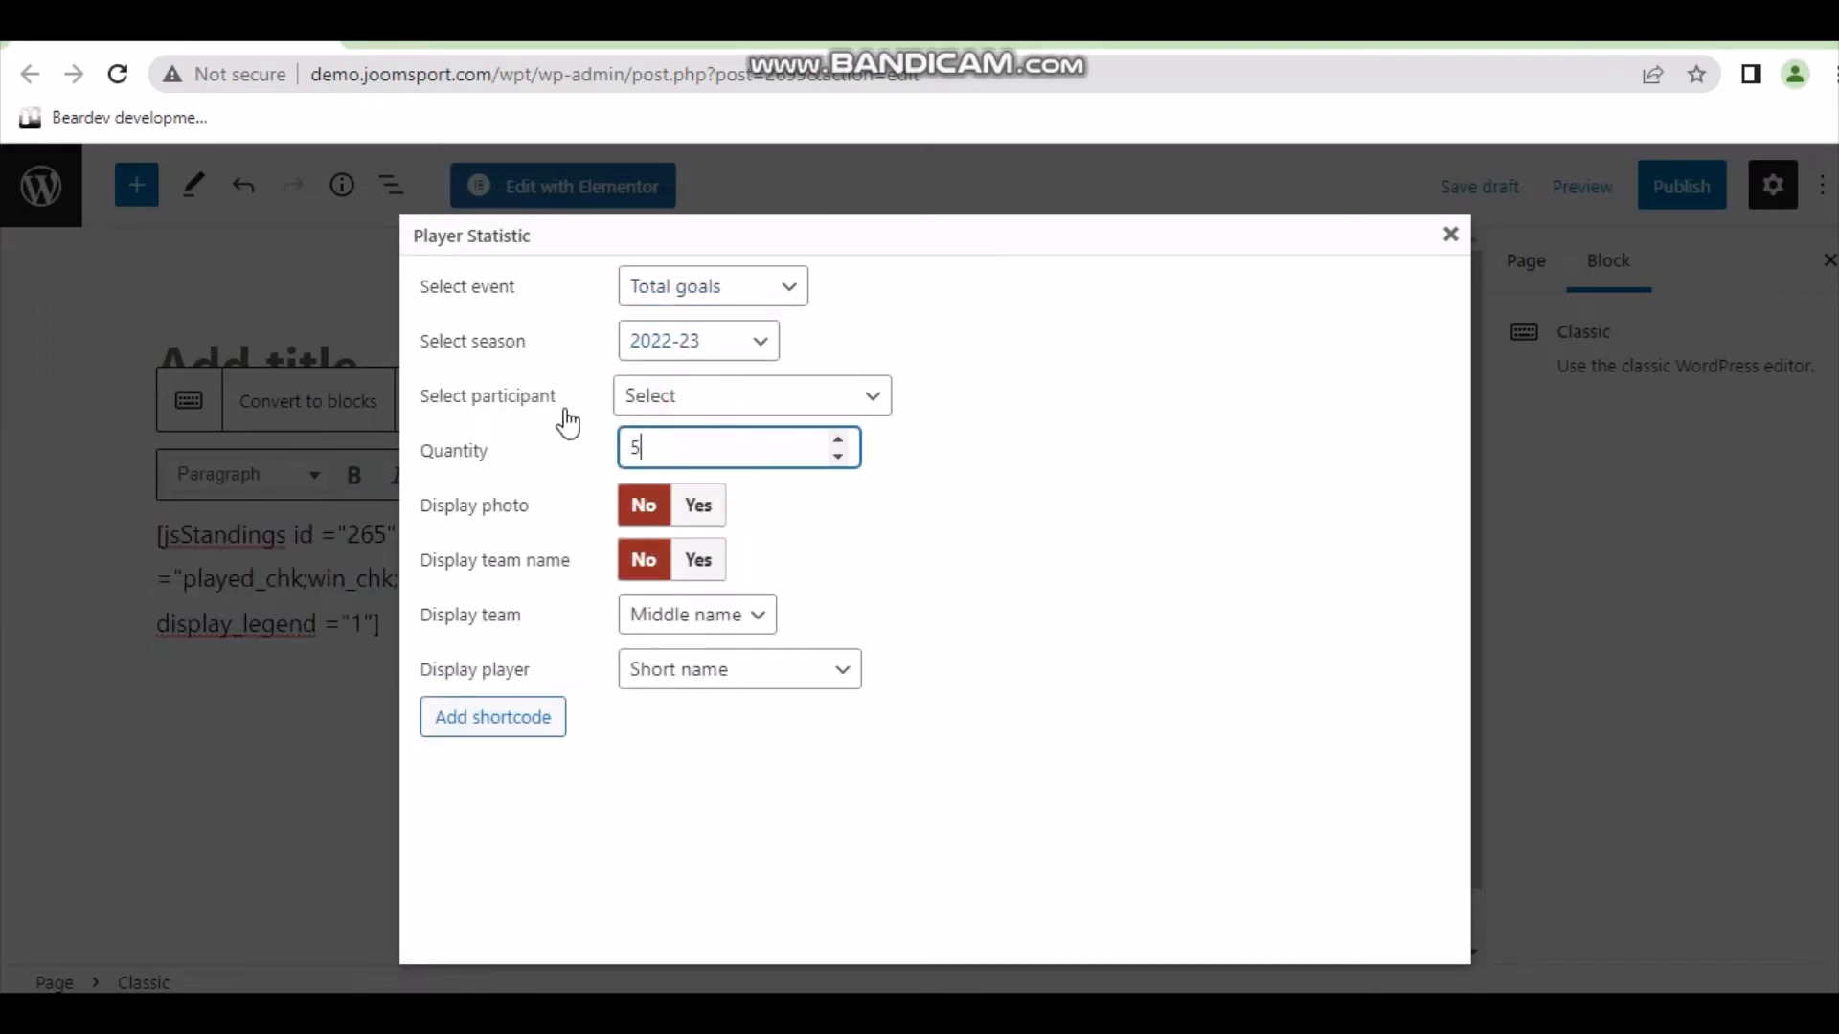
Enable photo and team name display, show both team and player by Short name, and insert the Player Statistic shortcode.
click(698, 517)
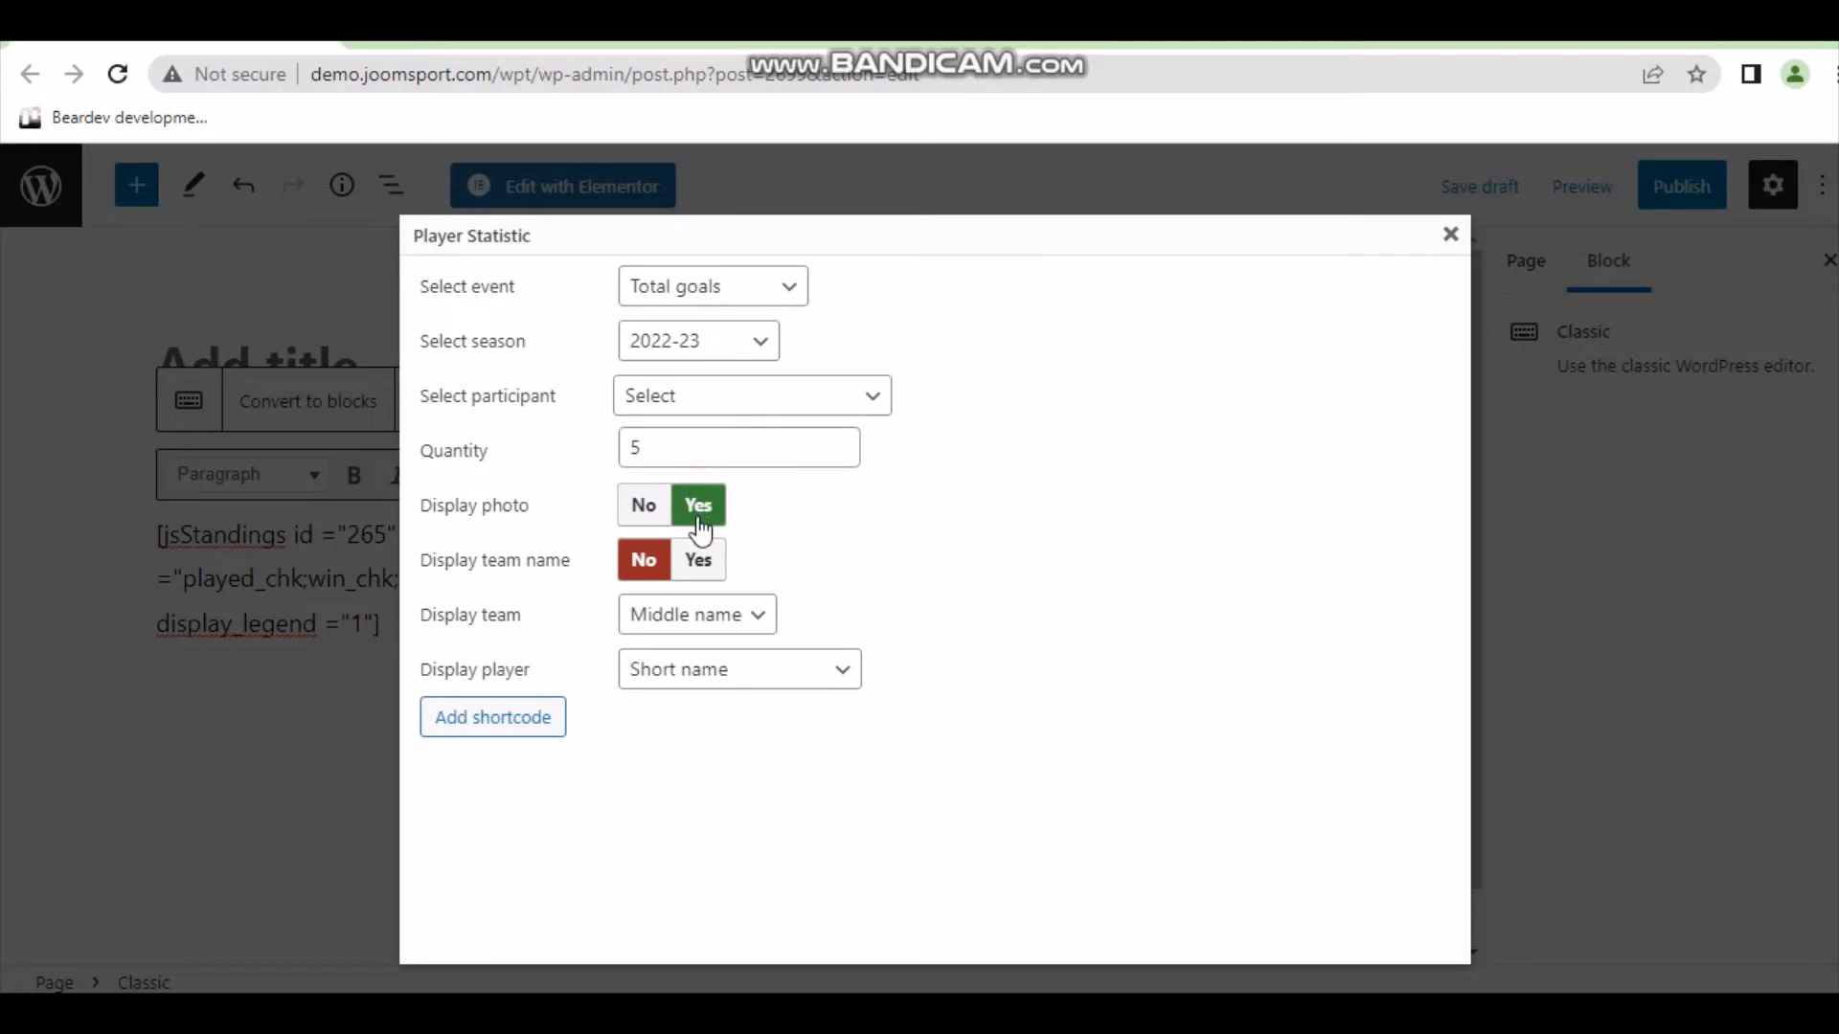
click(714, 575)
click(713, 614)
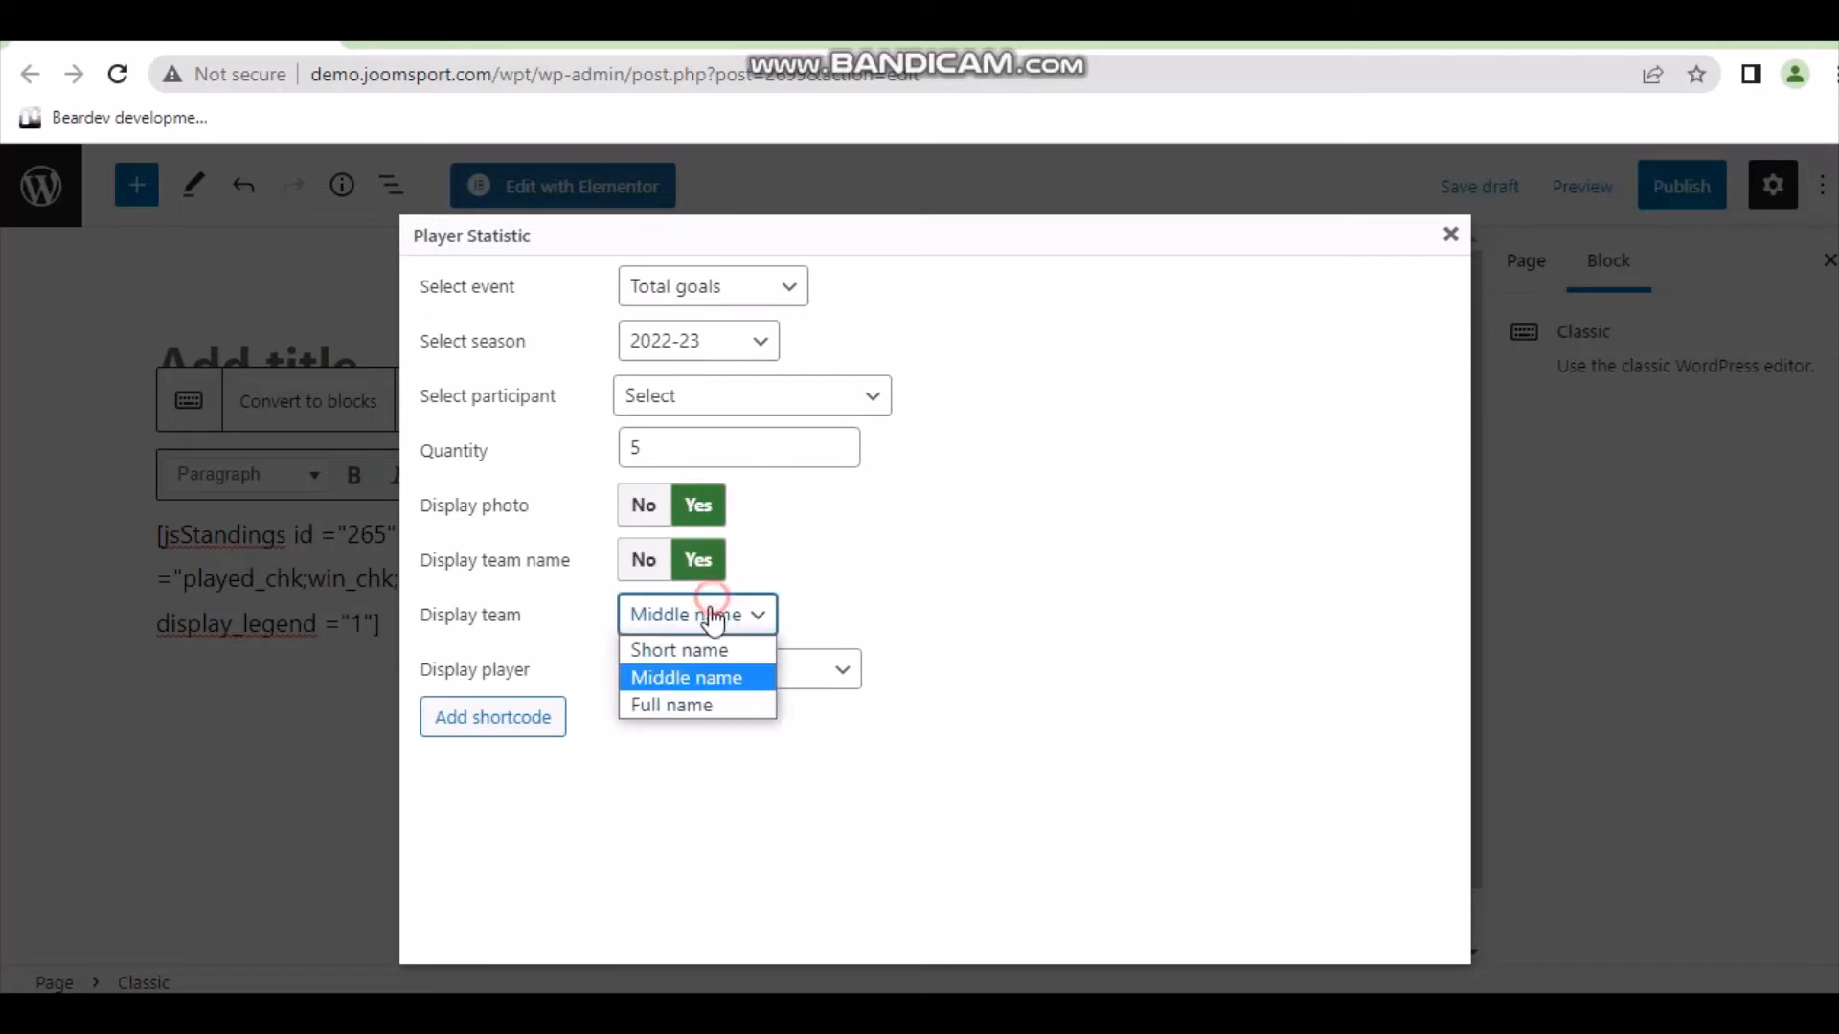
click(690, 649)
click(696, 669)
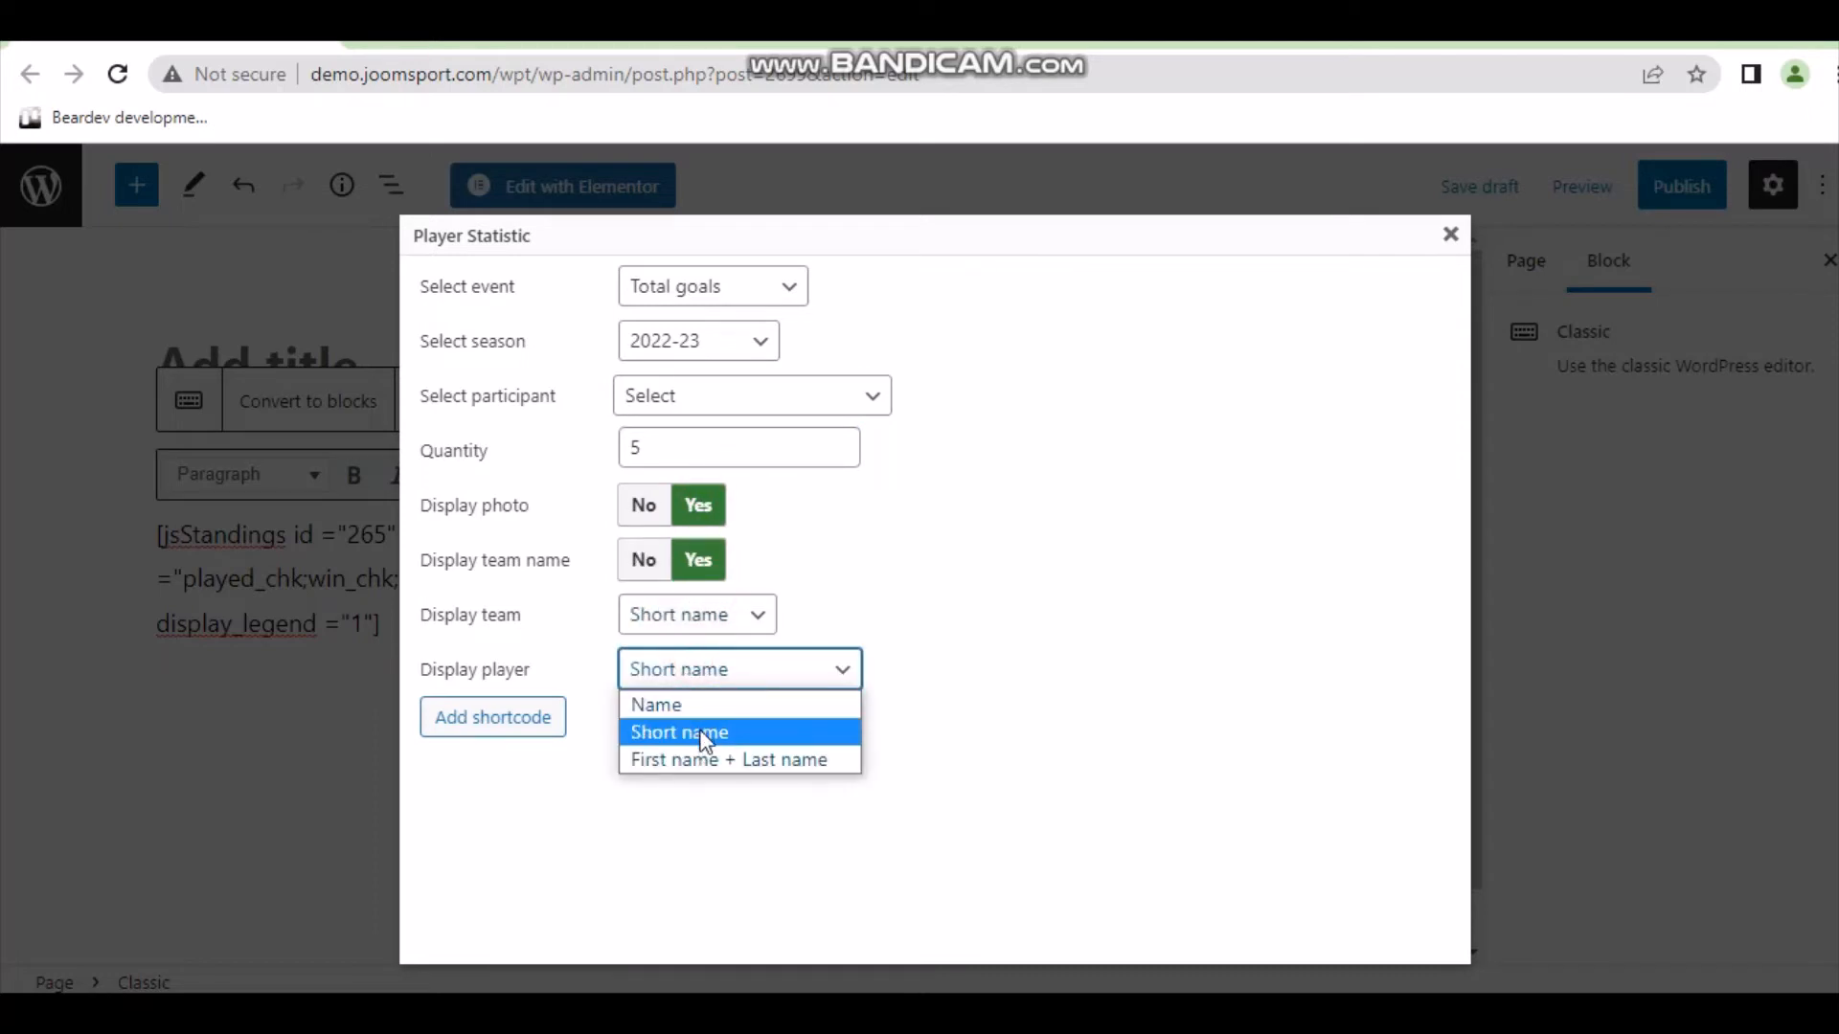
click(700, 738)
click(492, 717)
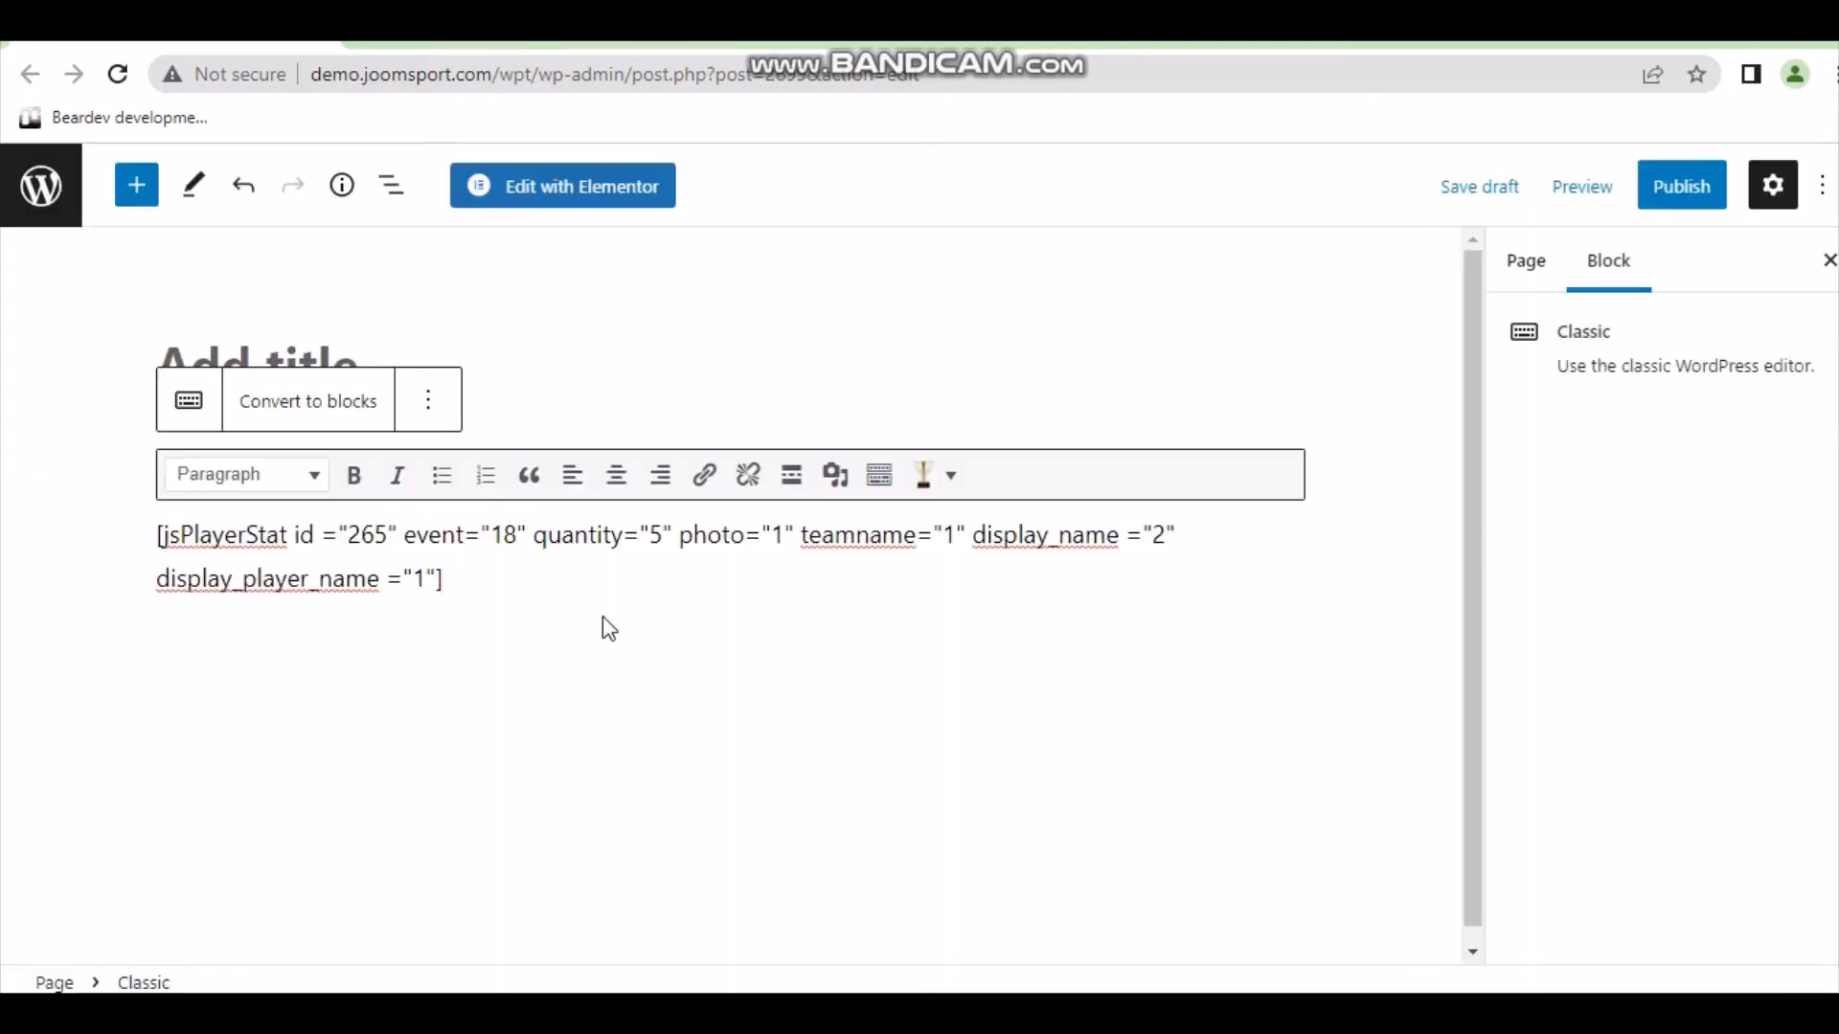
Copy the Player Statistic shortcode over the placeholder text in the widget under Top Scorers and update the page.
key(ctrl+a)
key(ctrl+c)
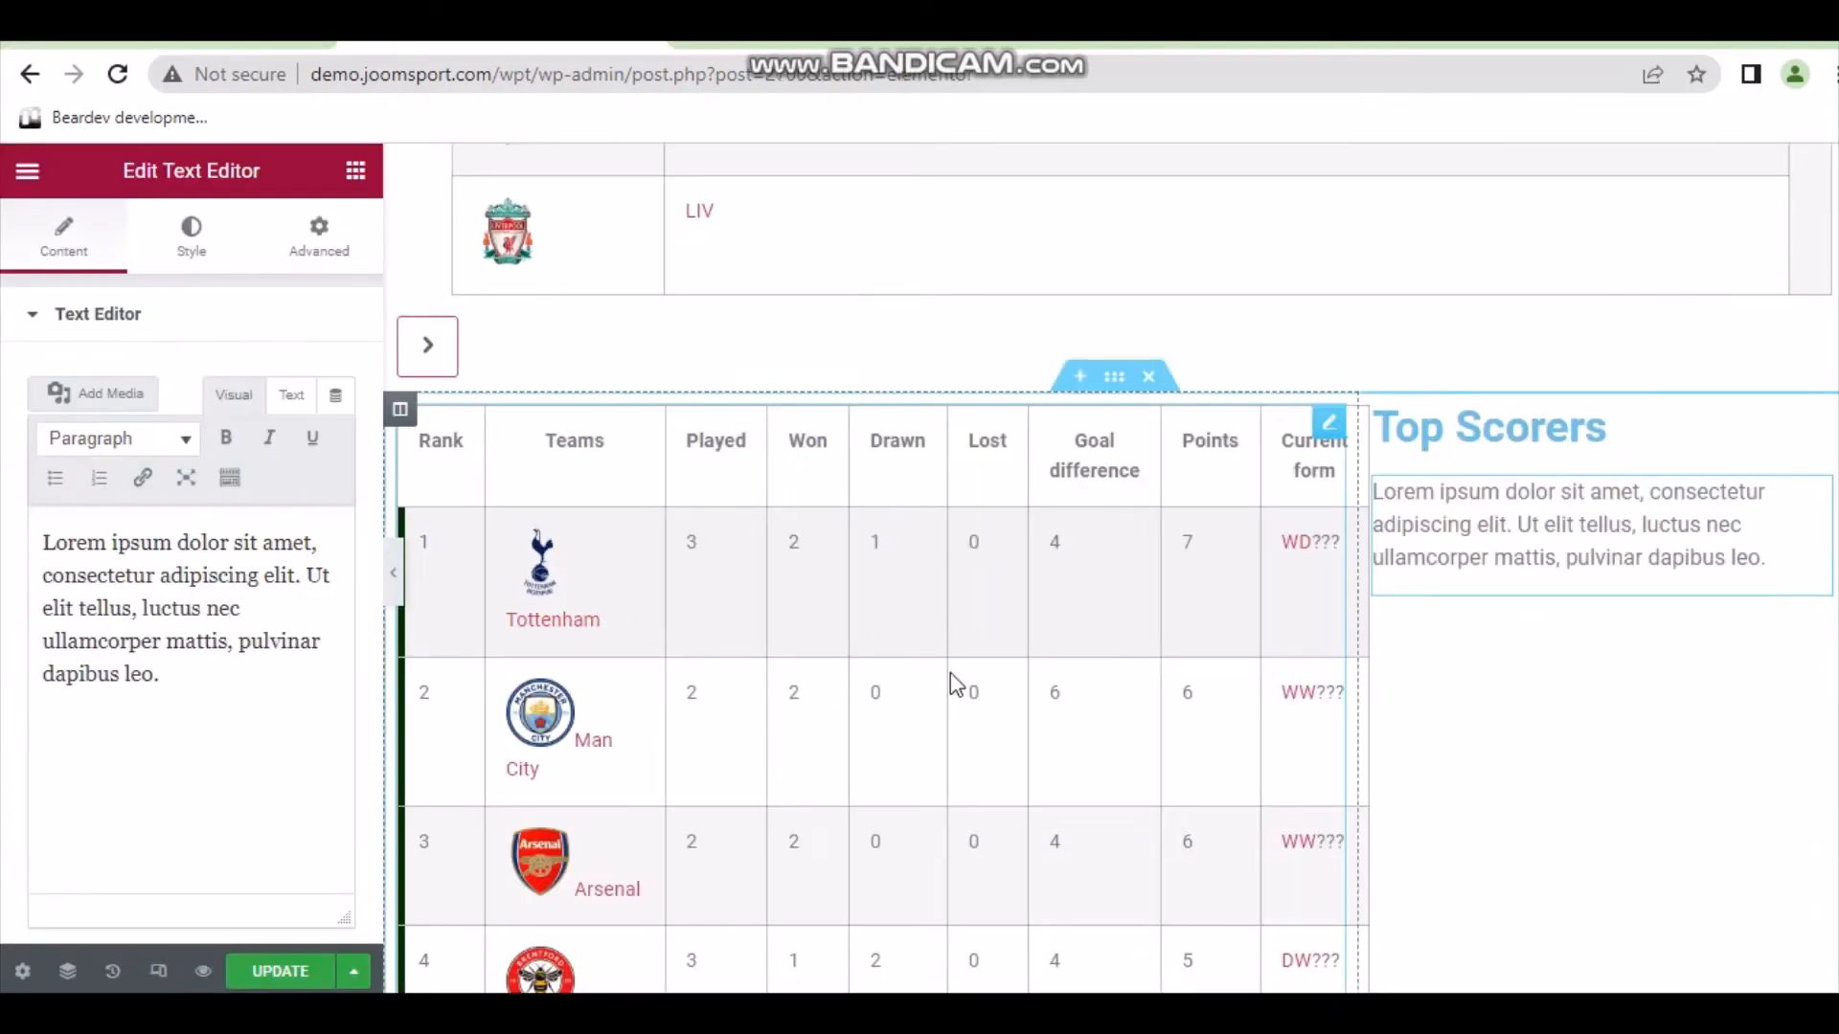
click(220, 669)
key(ctrl+a)
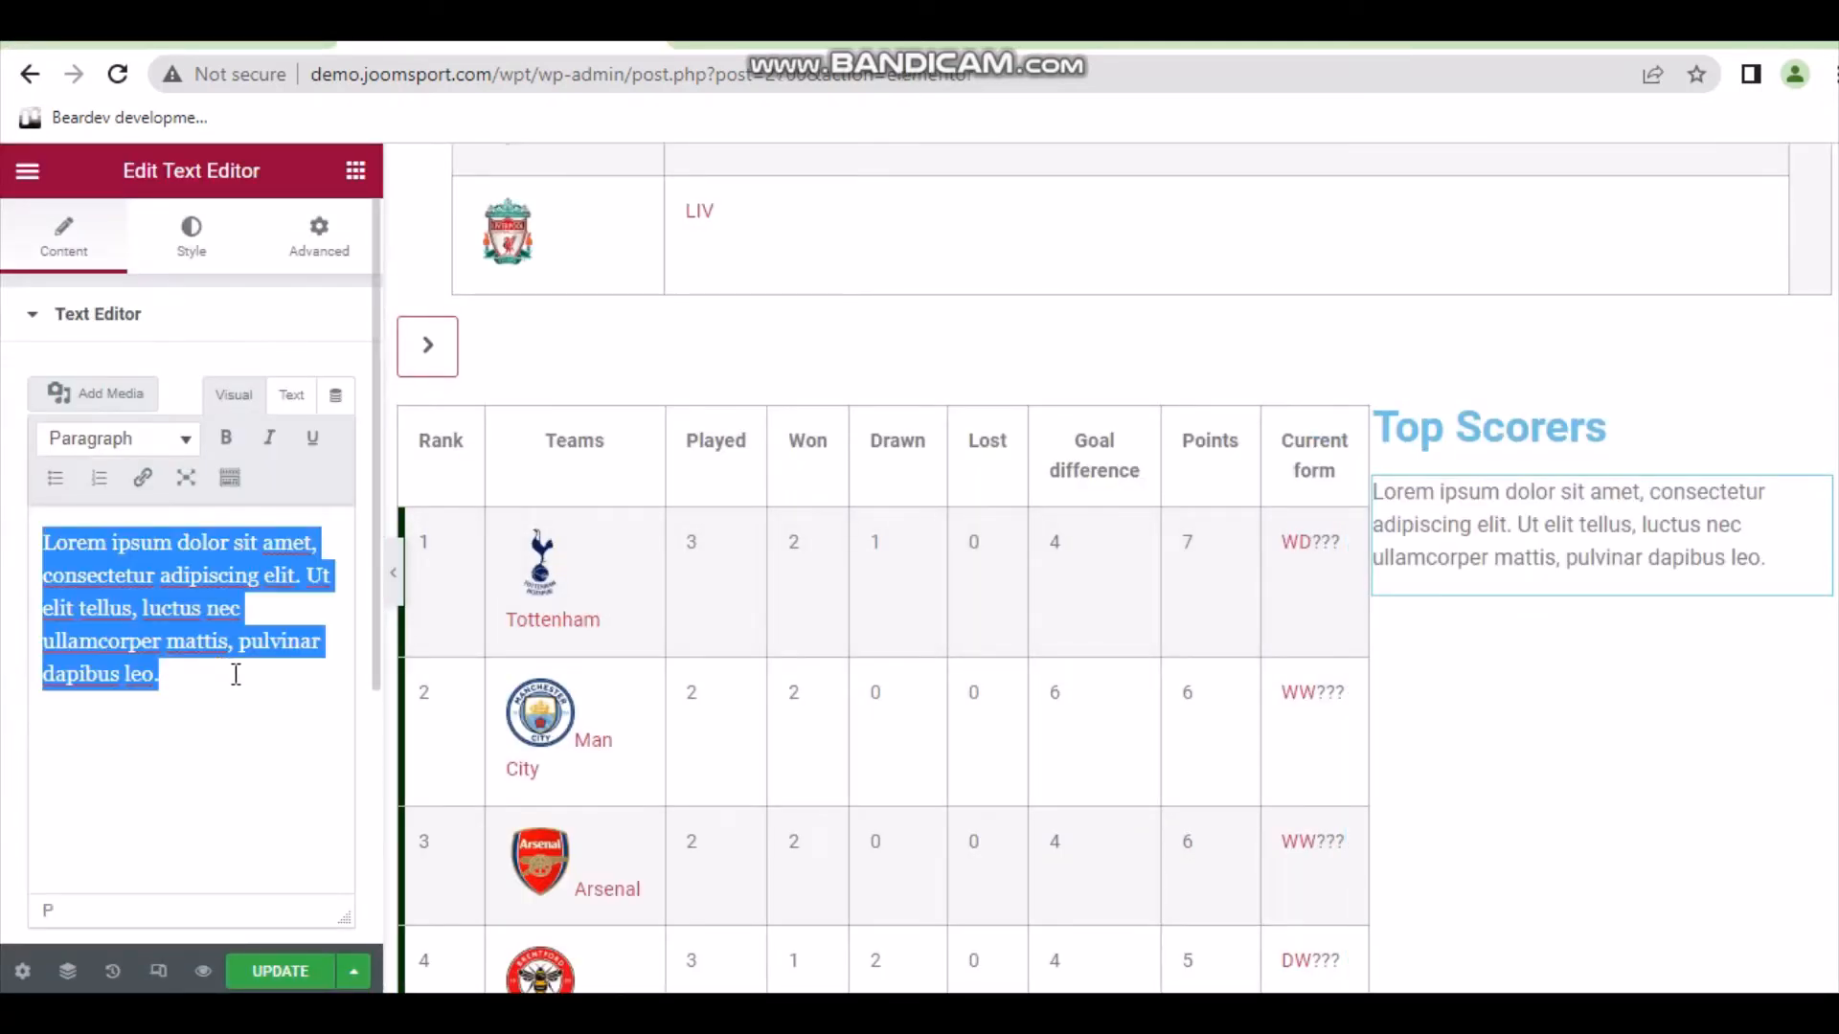
key(ctrl+v)
click(284, 971)
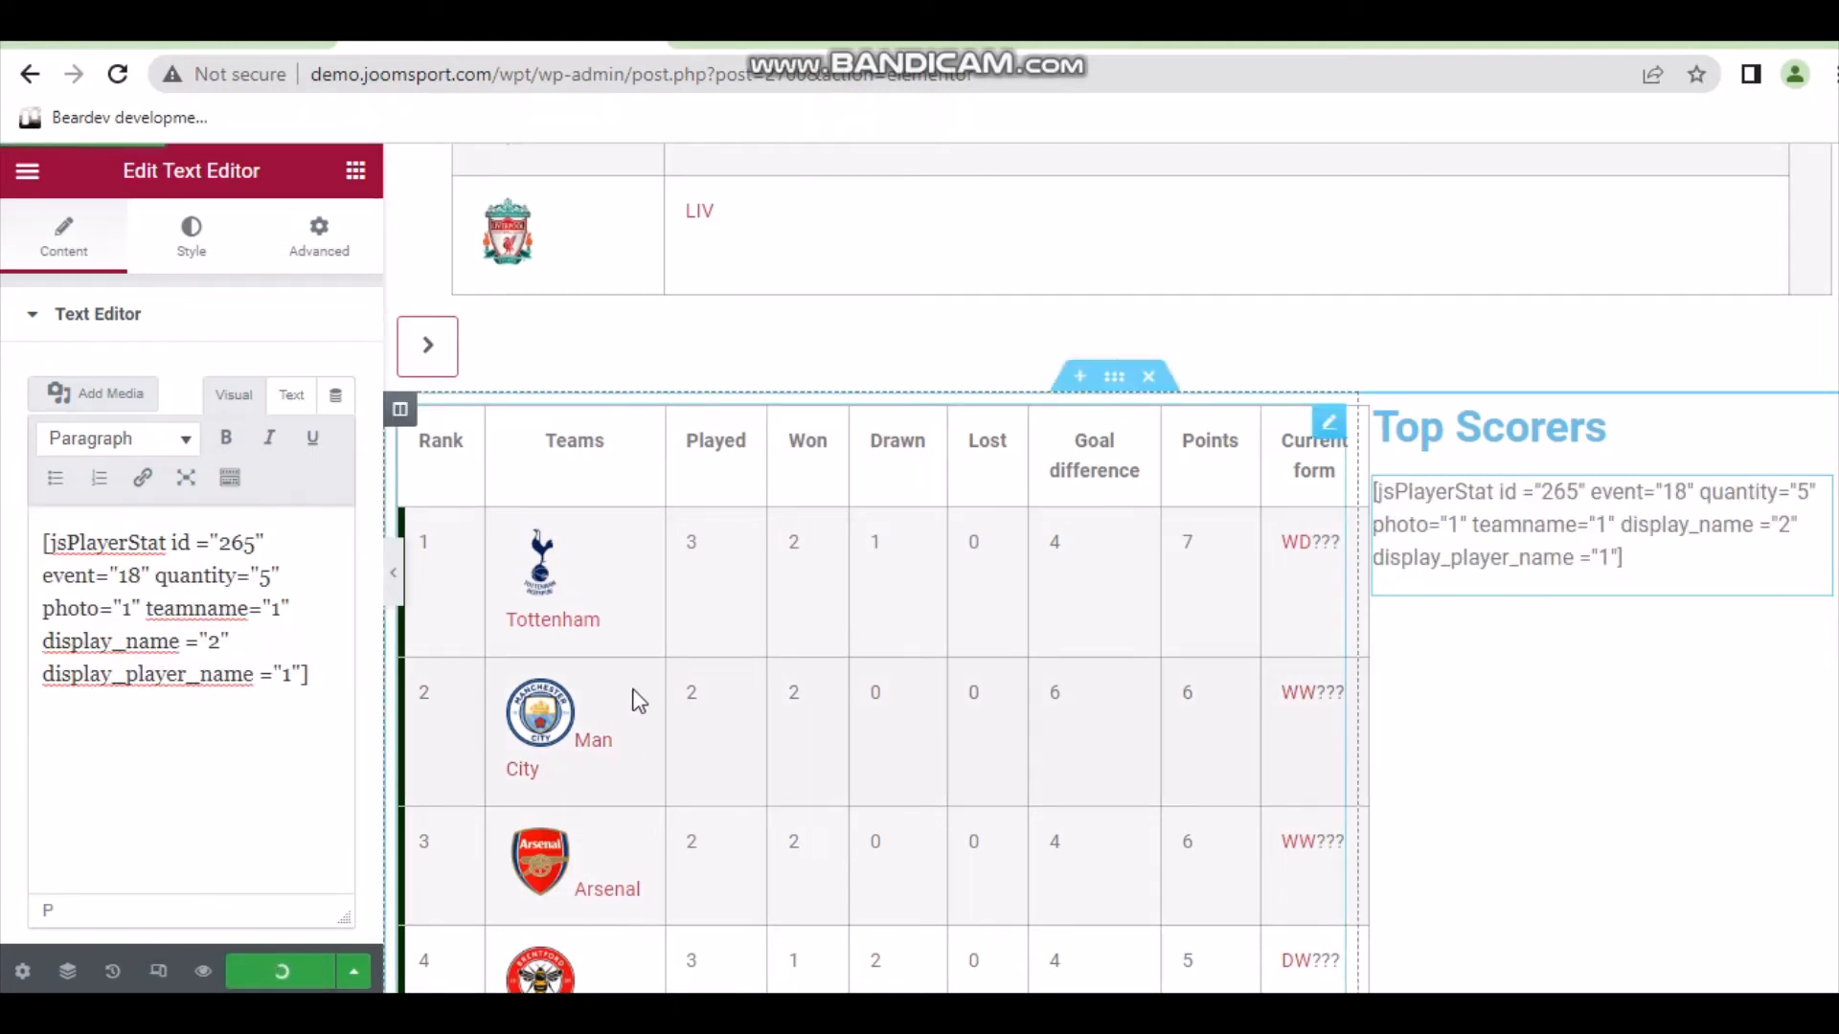
View the published page and examine its matches slider, standings table and Top Scorers list.
key(ctrl+Tab)
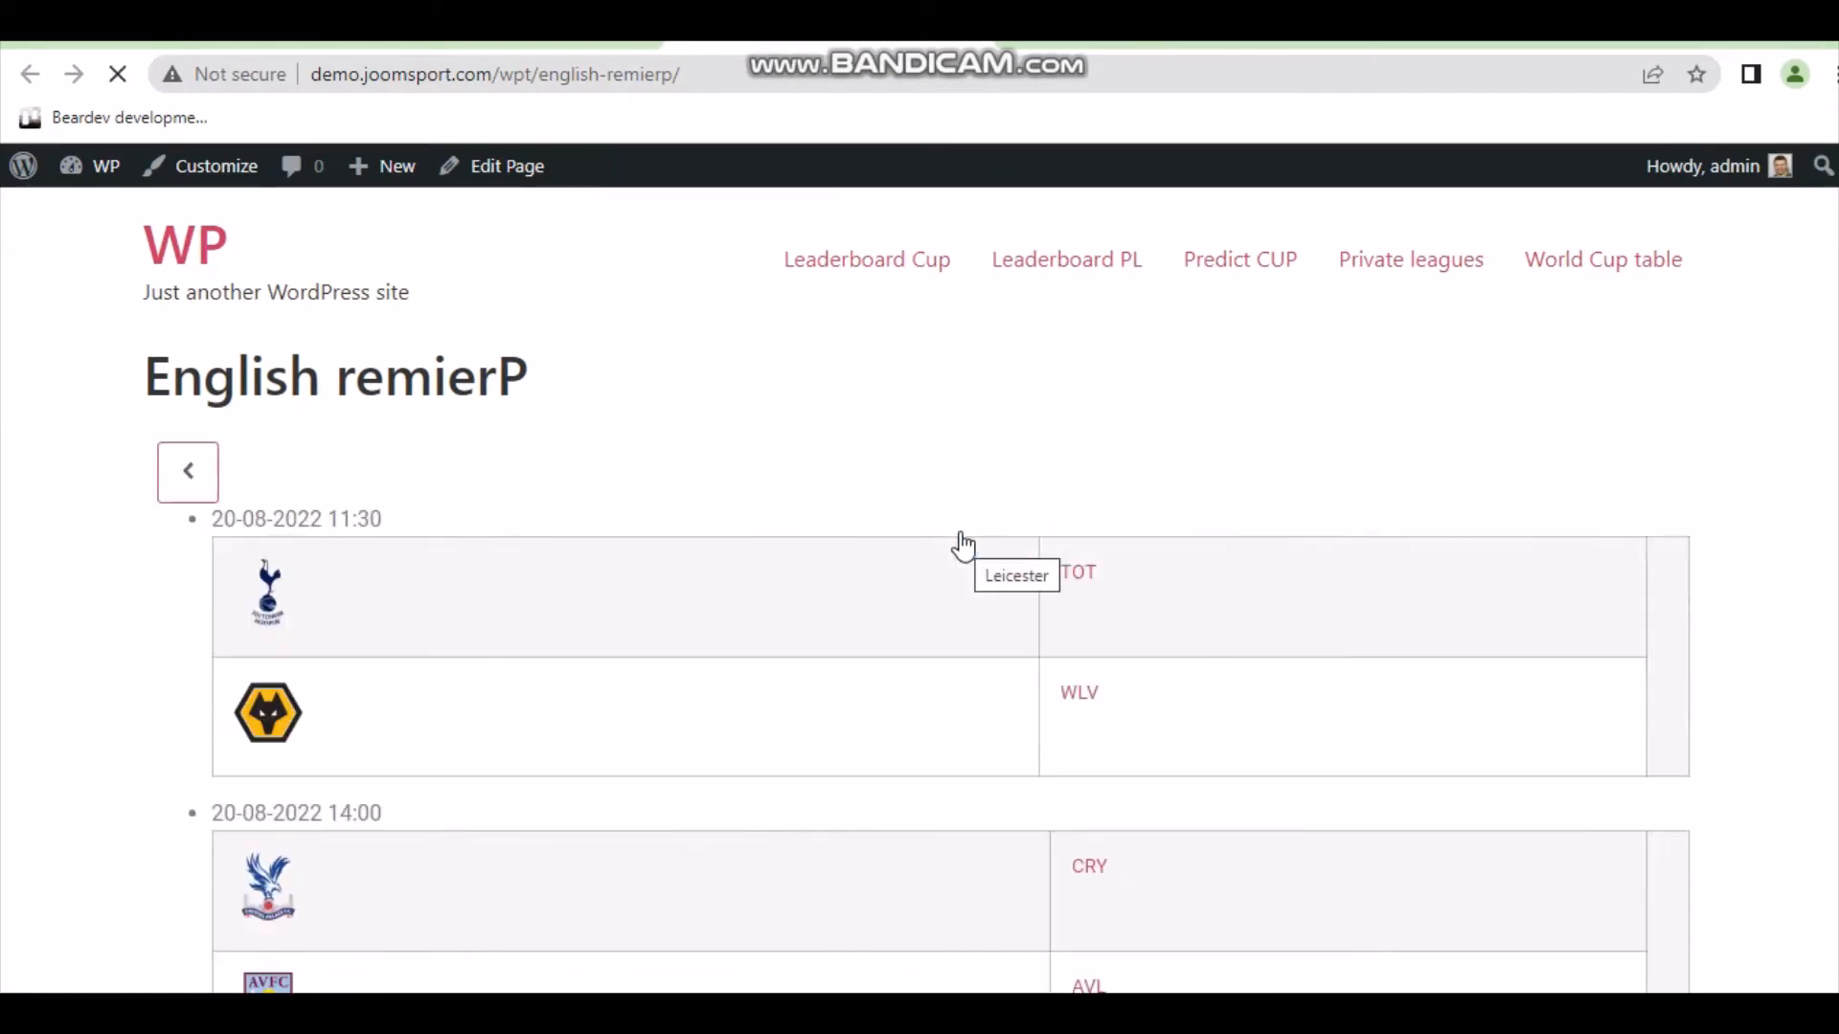
scroll(1132, 383, down, 2)
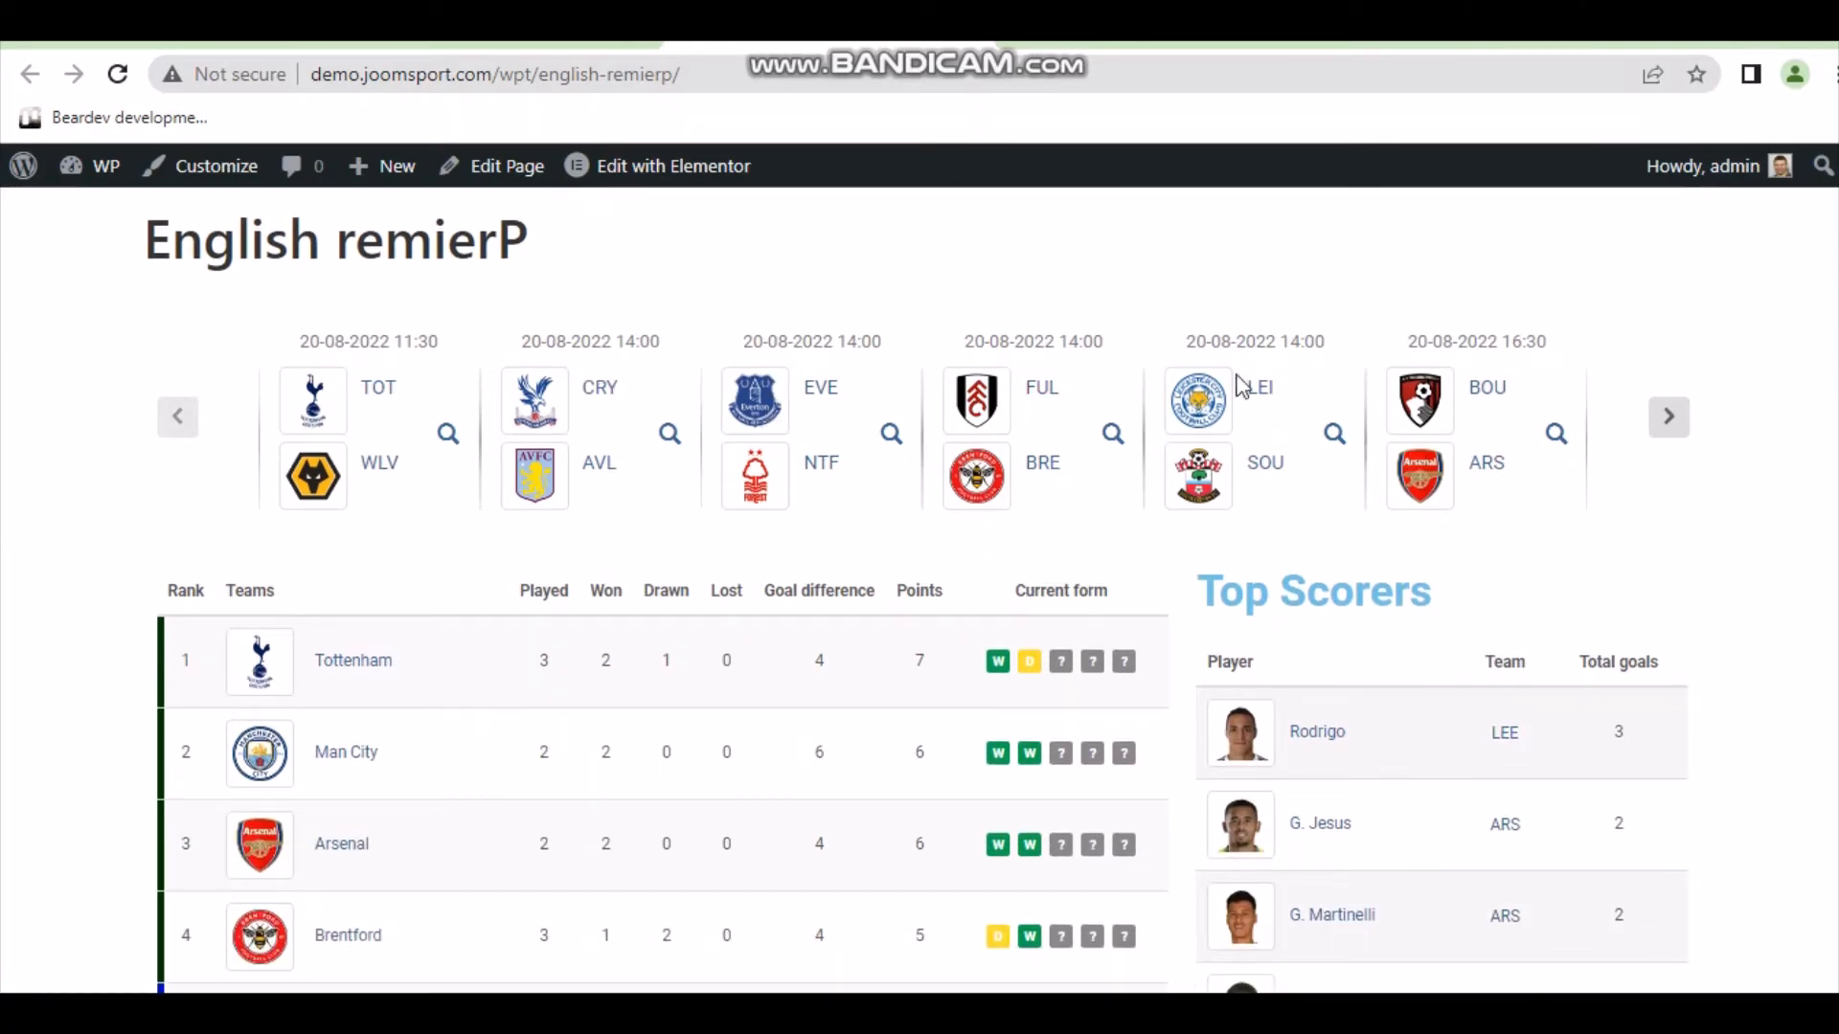
scroll(1216, 402, down, 2)
scroll(1149, 422, up, 2)
scroll(774, 346, down, 3)
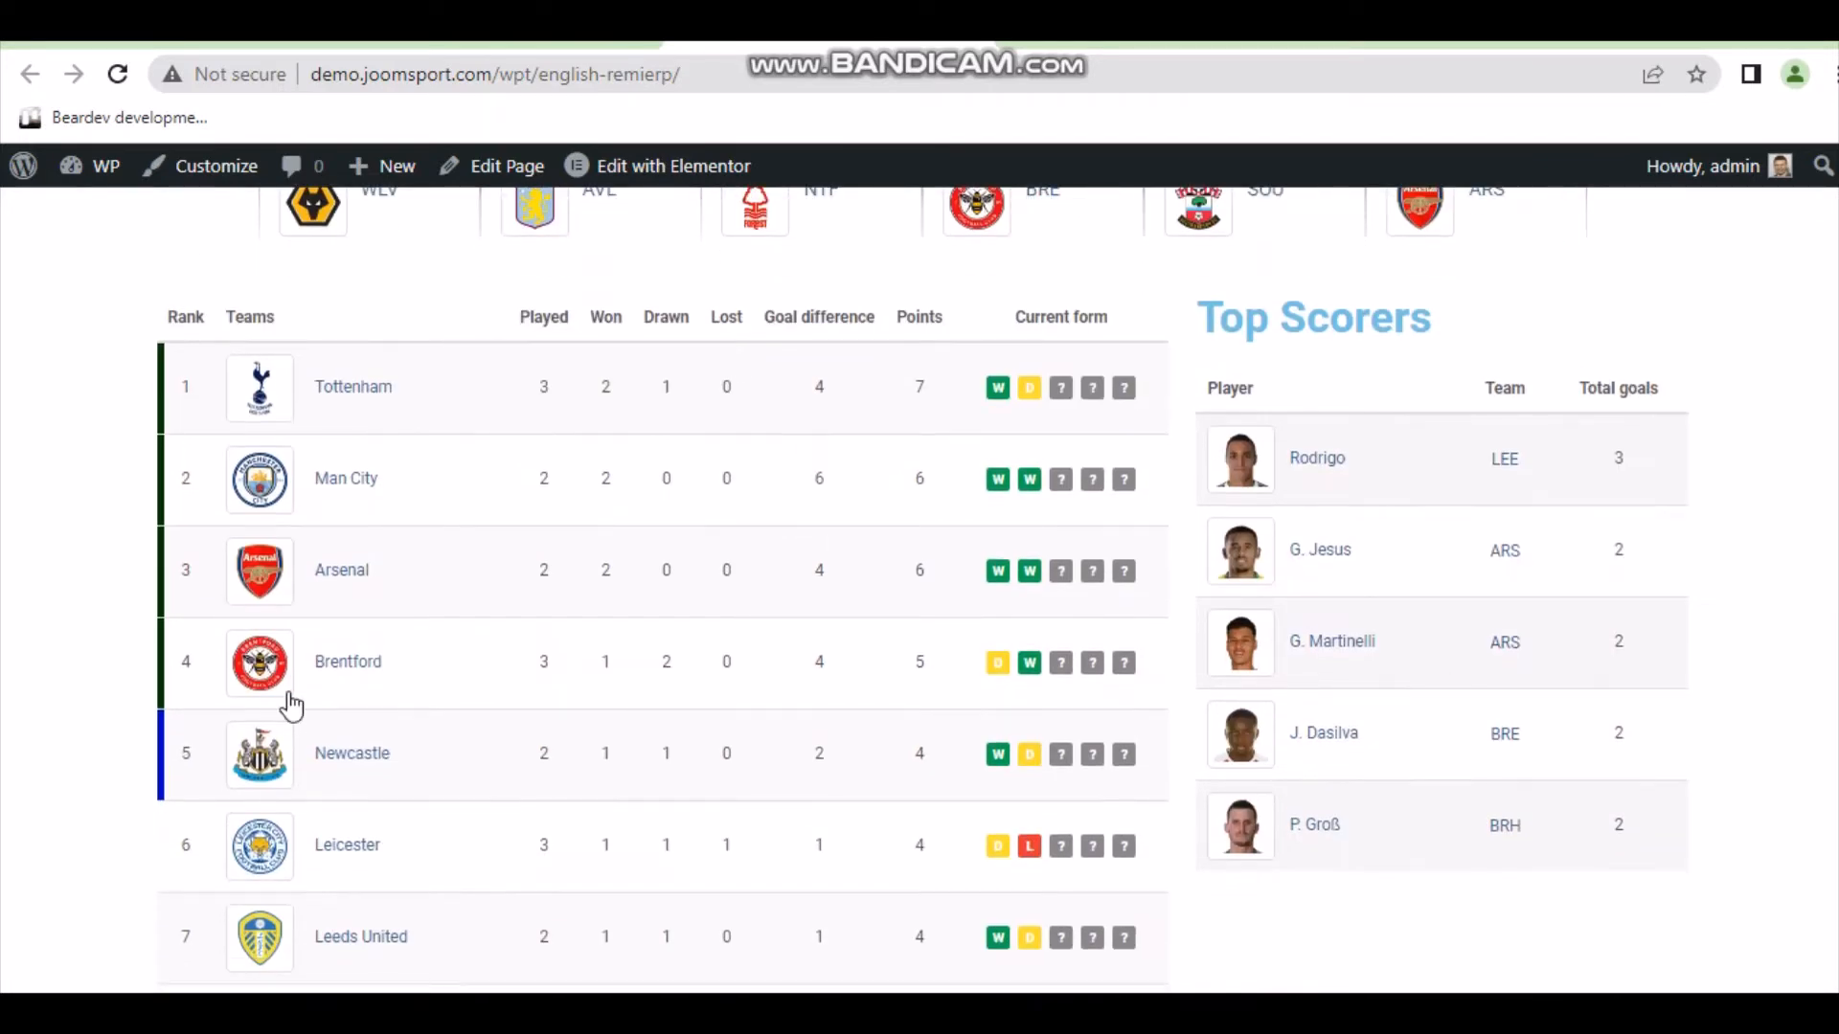
scroll(594, 589, down, 2)
scroll(1446, 563, up, 3)
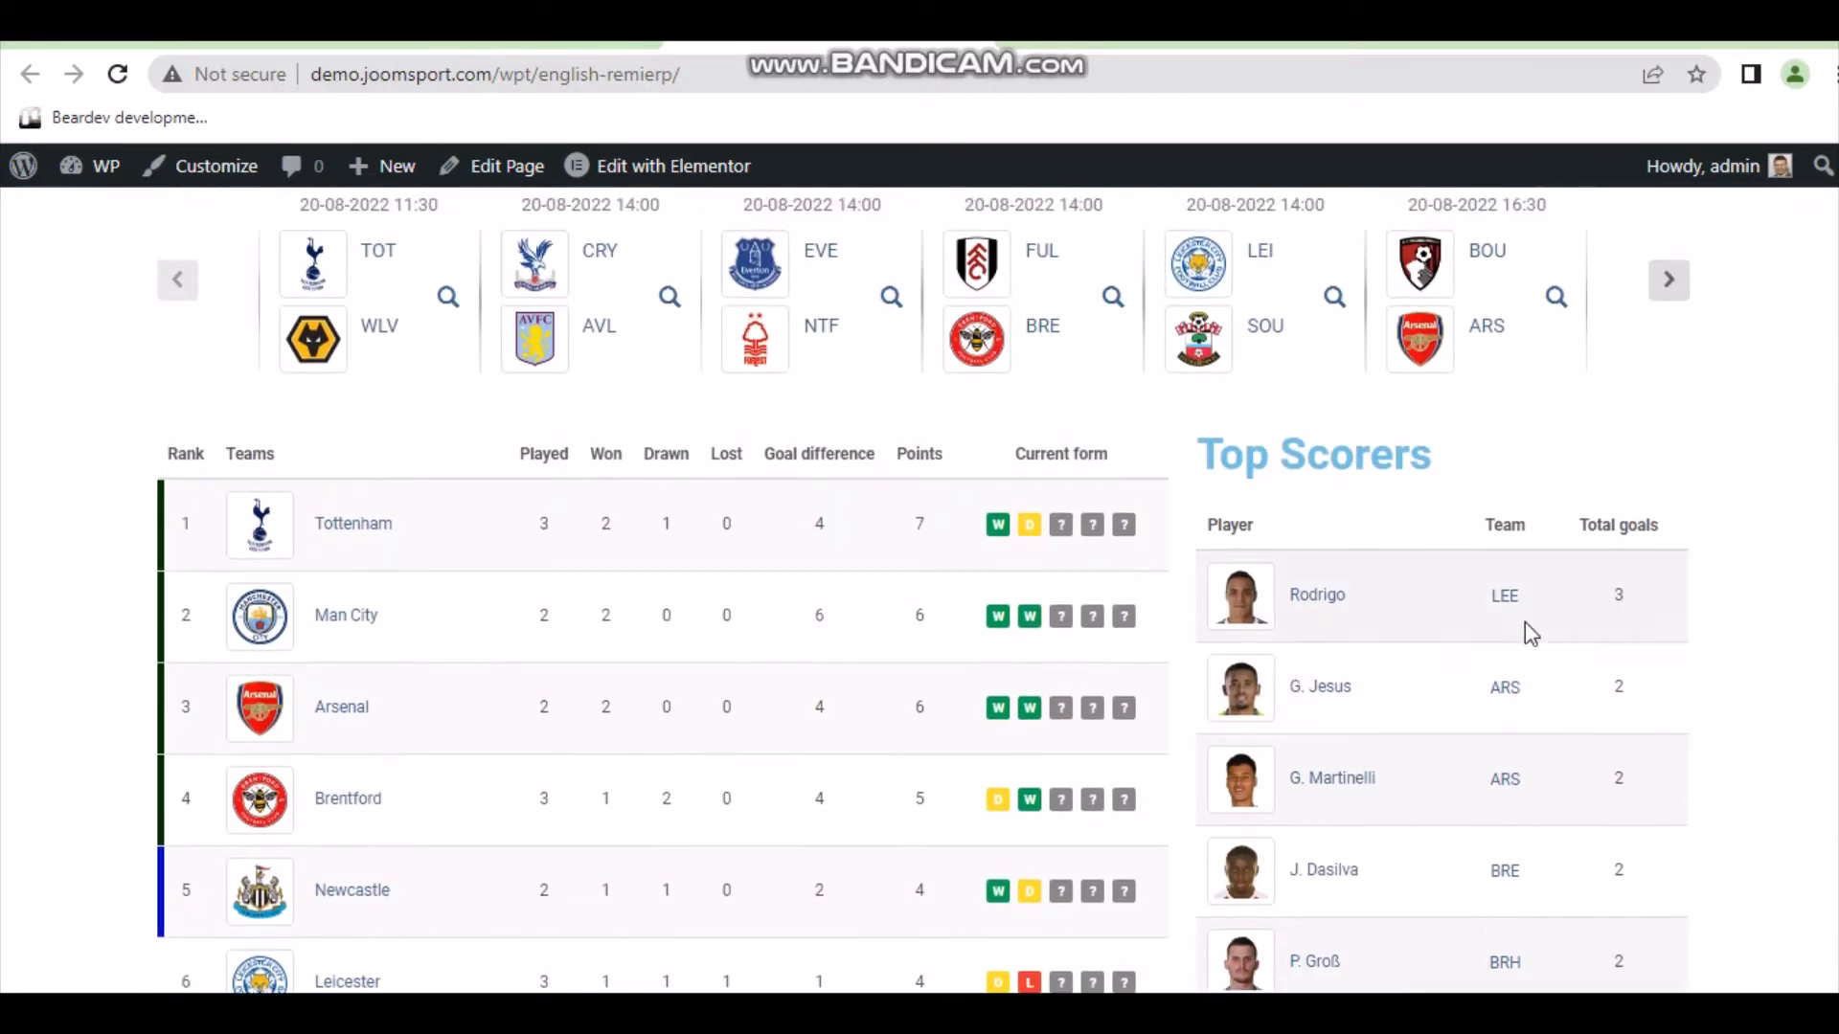
scroll(1401, 556, down, 3)
Switch to the finished English Premier League stats 2022-23 page and examine its matches slider and standings.
key(ctrl+Tab)
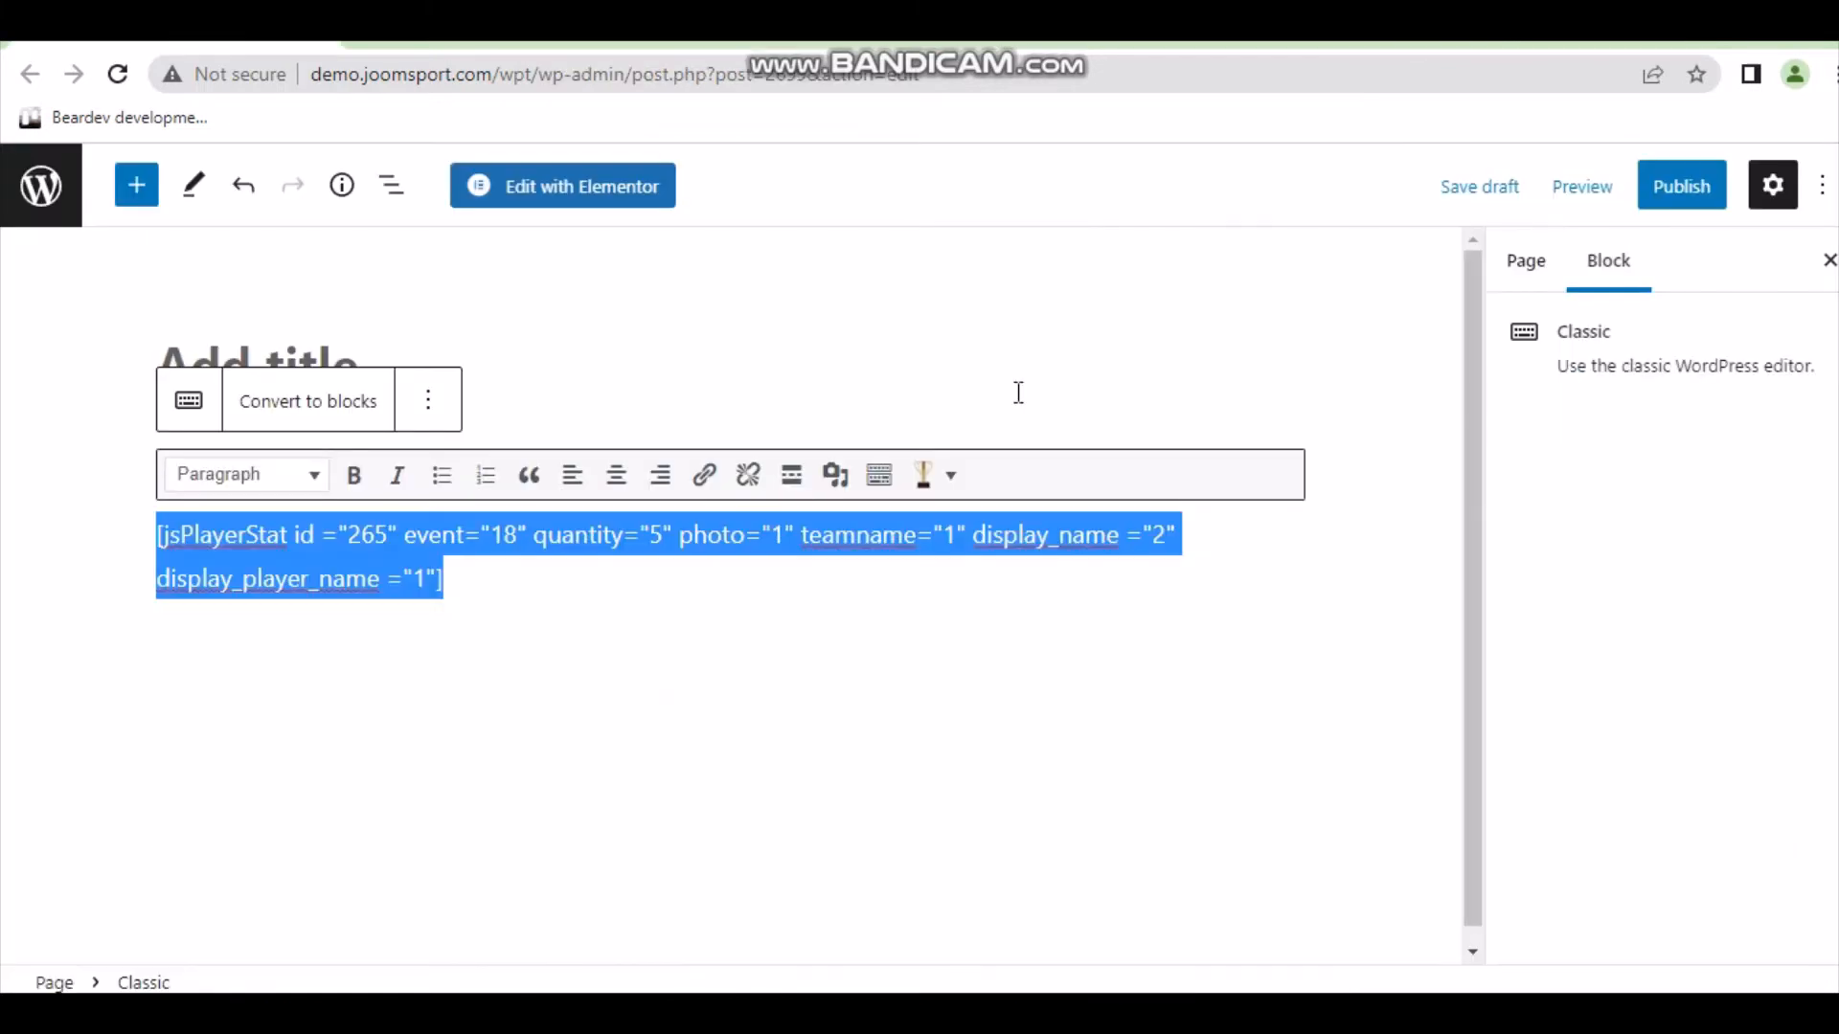
key(ctrl+Tab)
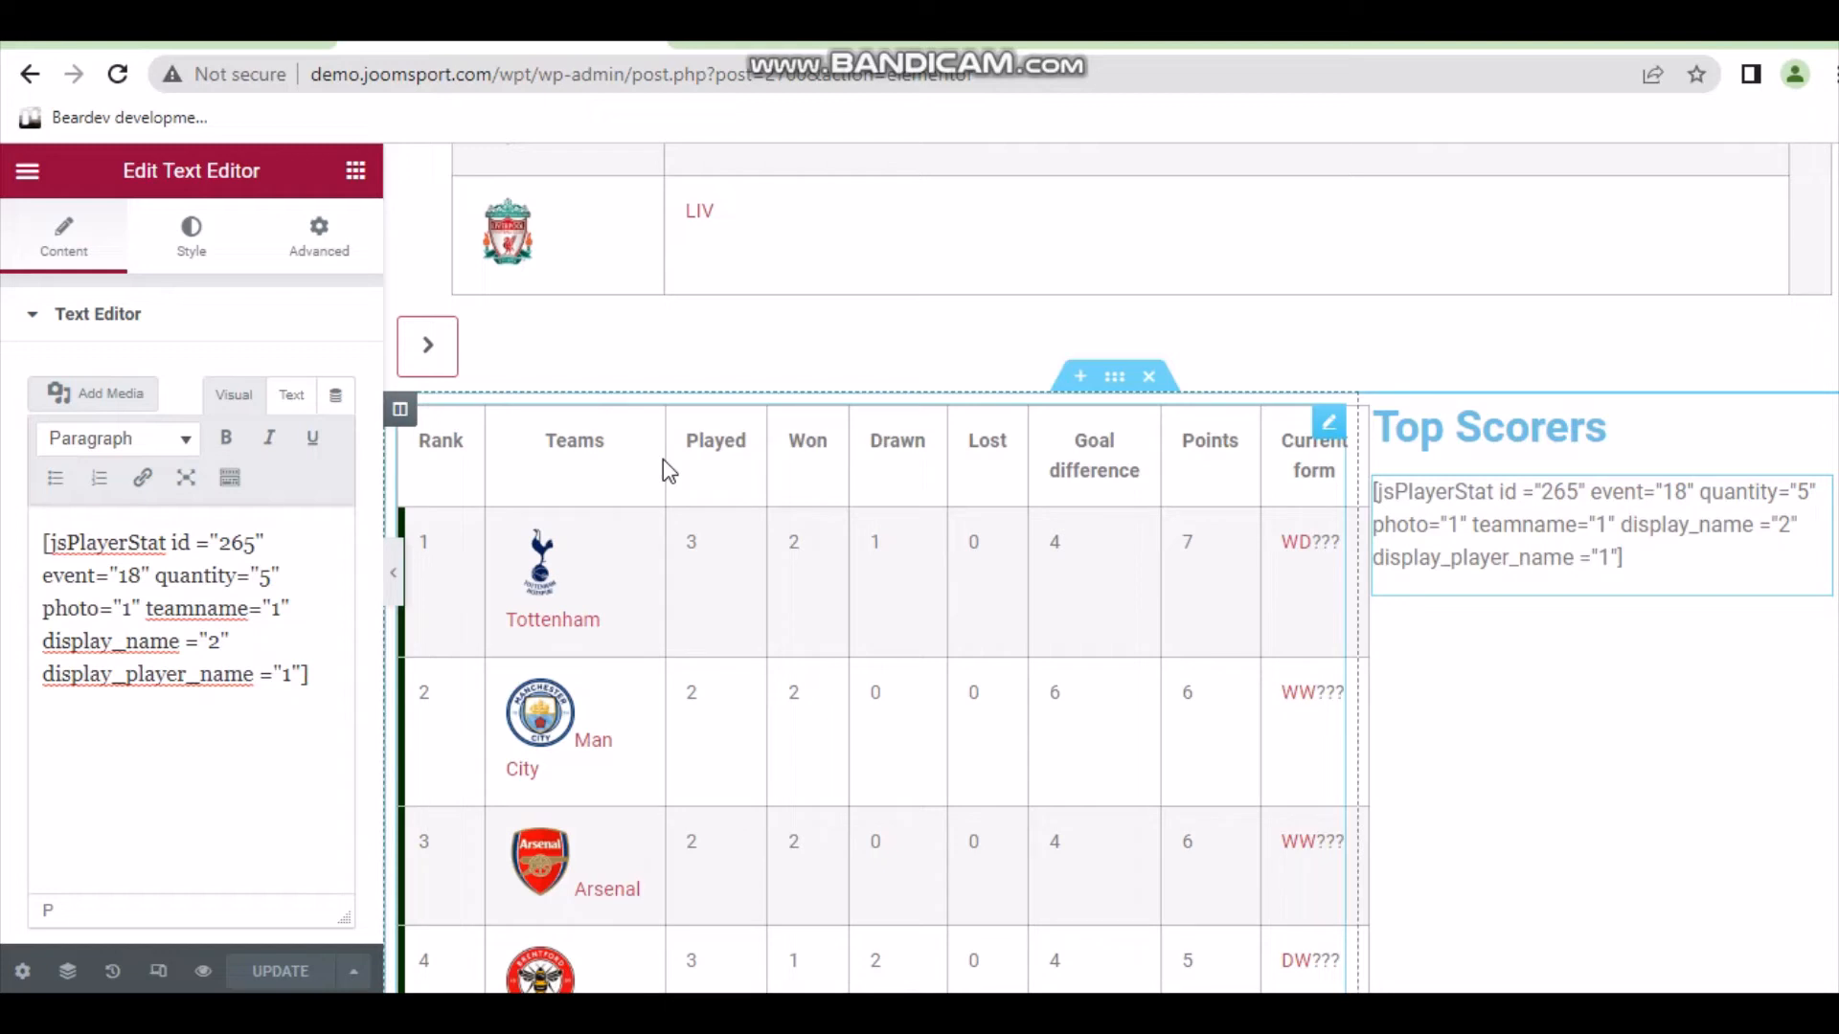
key(ctrl+Tab)
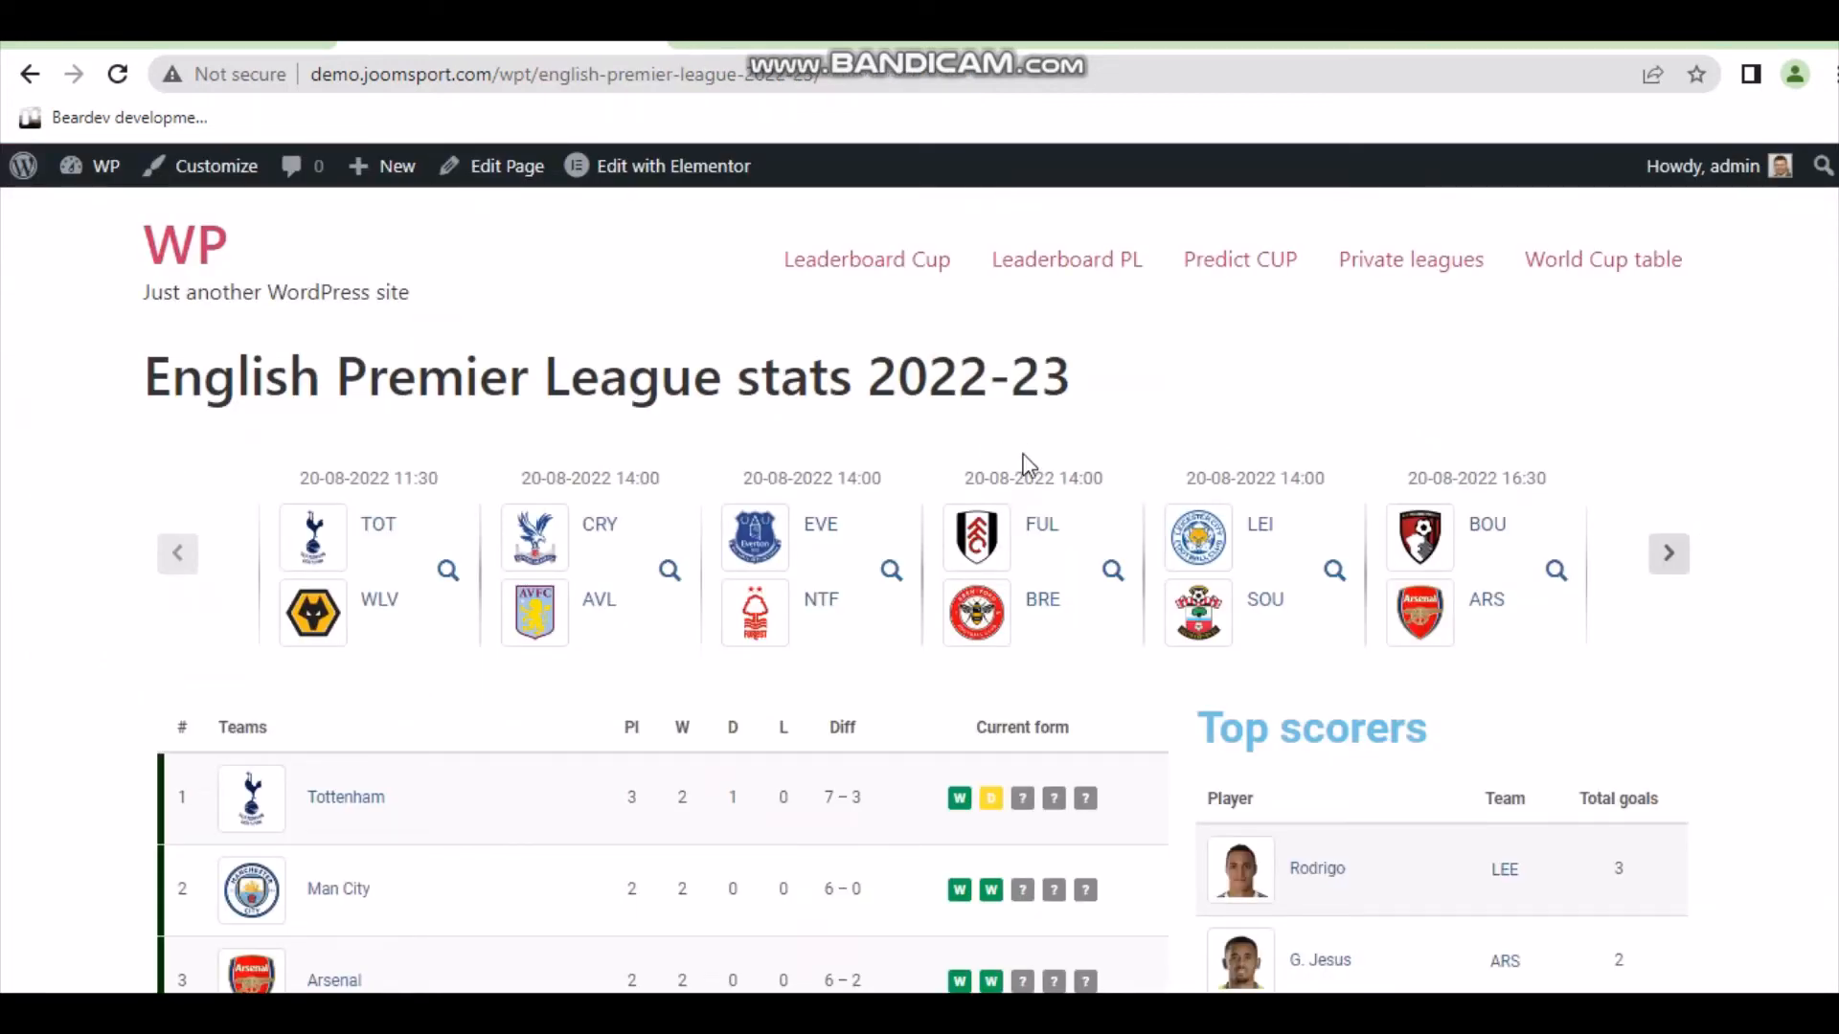
scroll(1388, 440, down, 2)
scroll(1350, 390, up, 2)
scroll(745, 392, down, 3)
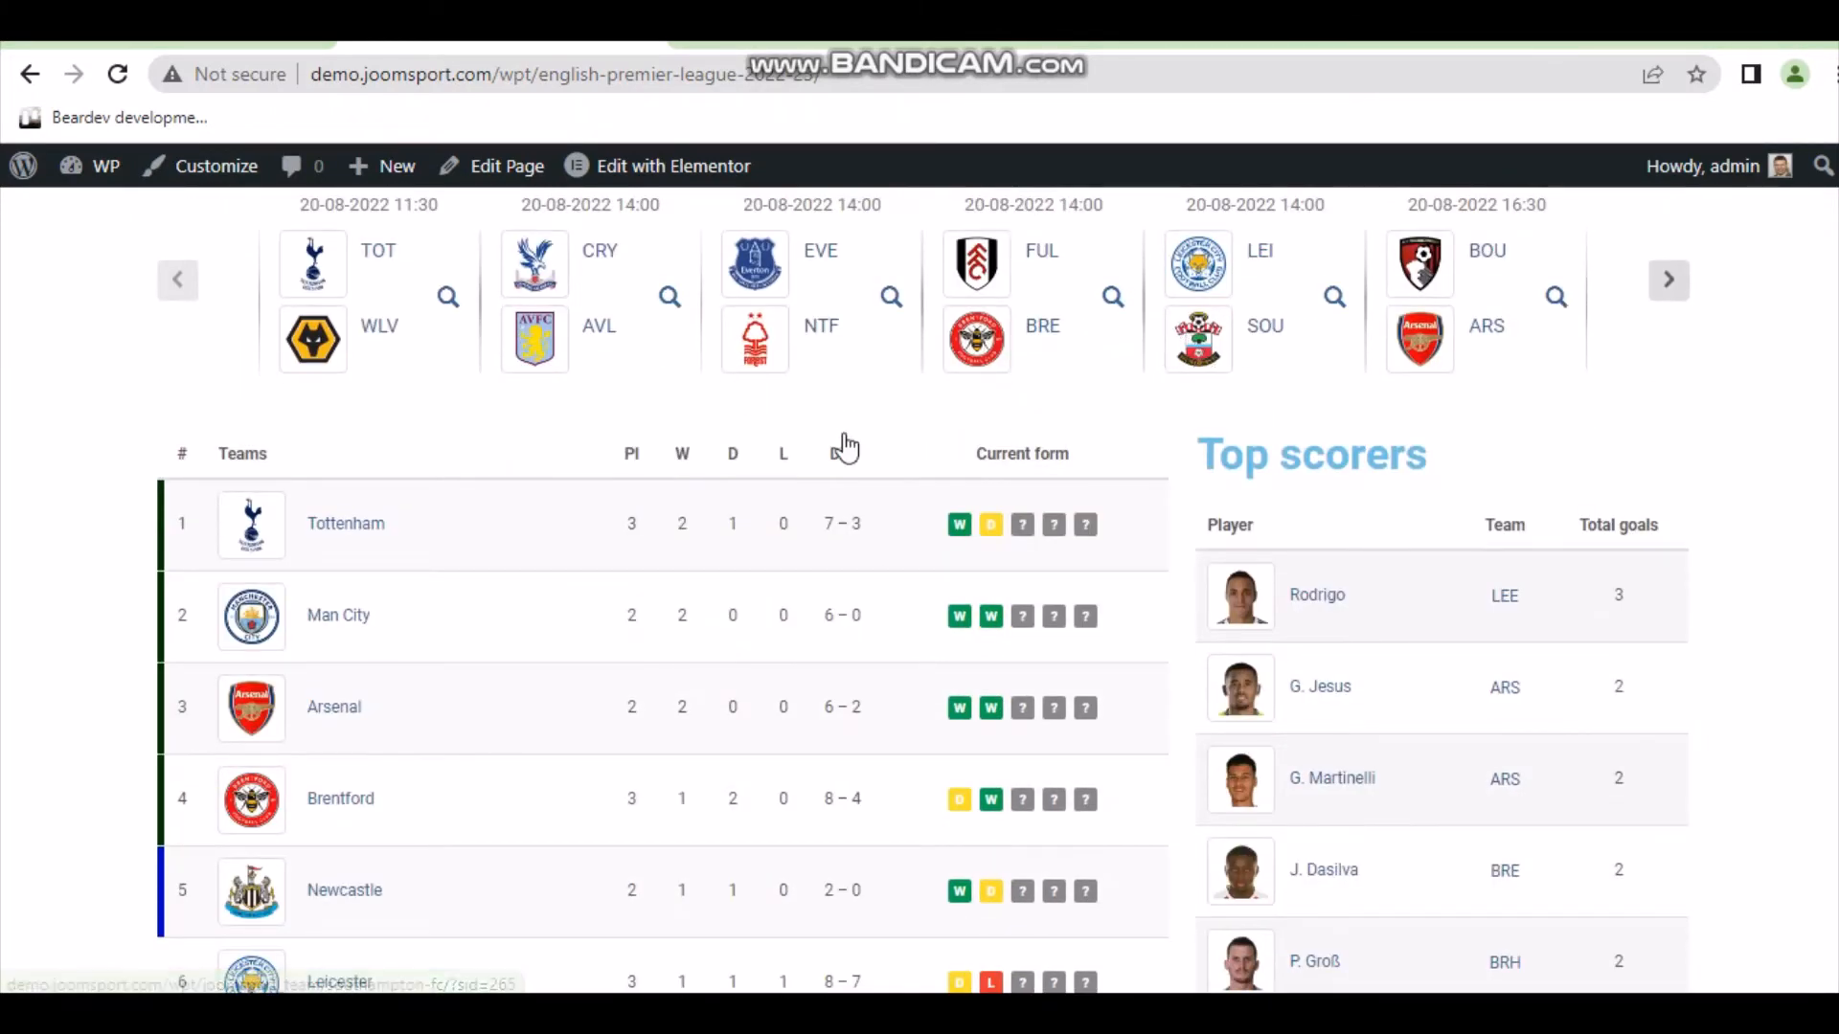
scroll(1073, 402, down, 1)
scroll(1072, 402, down, 1)
scroll(1021, 446, up, 4)
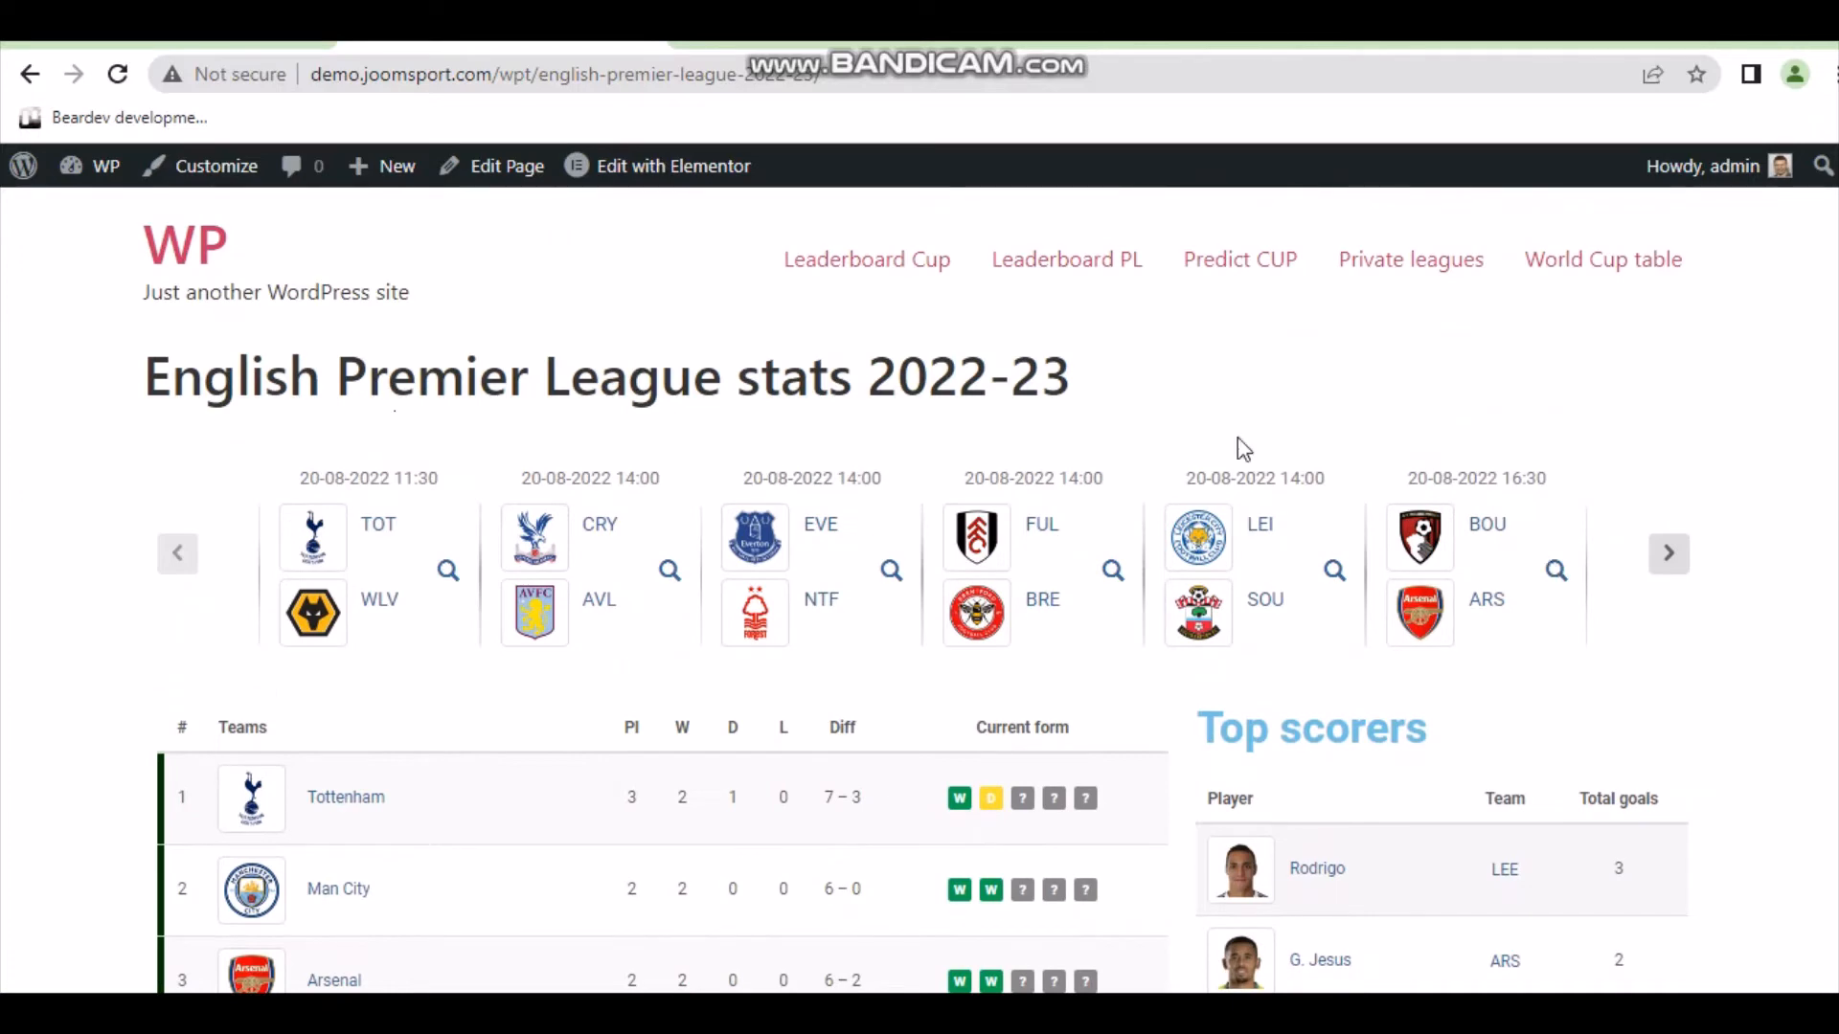
scroll(1126, 498, down, 2)
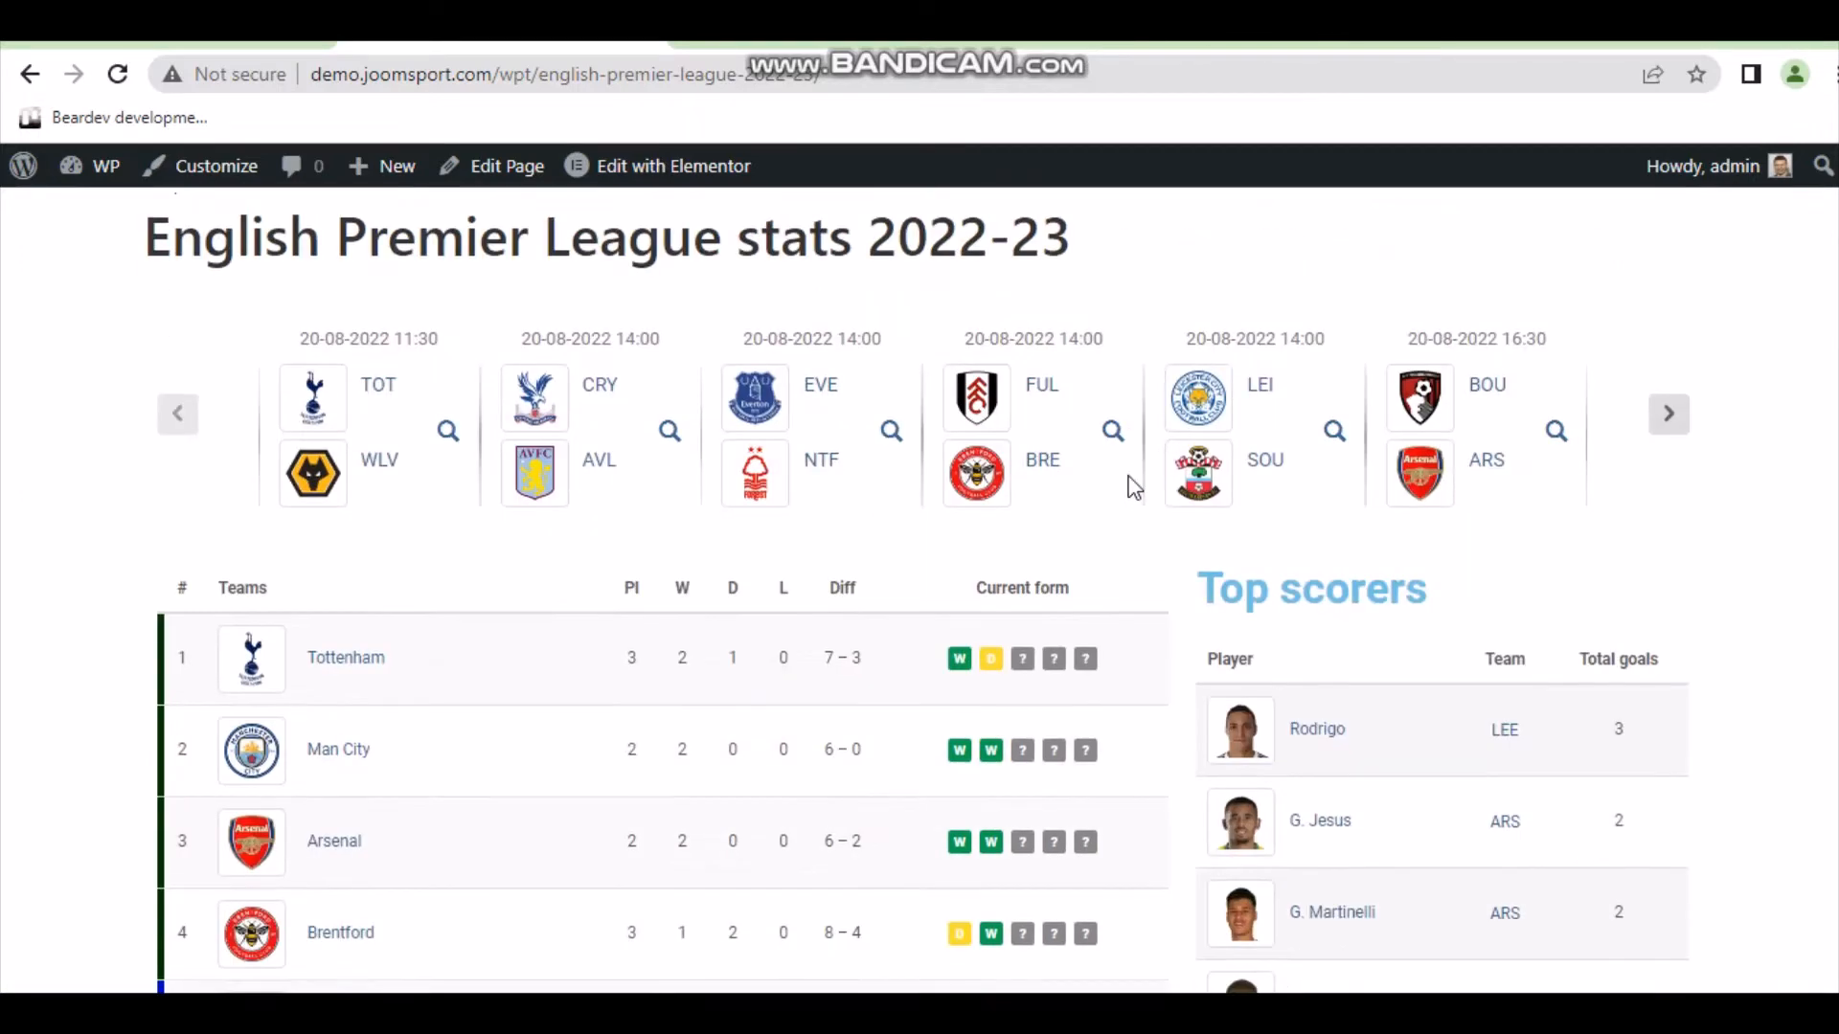
Examine the Top scorers and assists lists beside the standings on the finished stats page.
scroll(616, 670, down, 3)
scroll(1183, 589, down, 3)
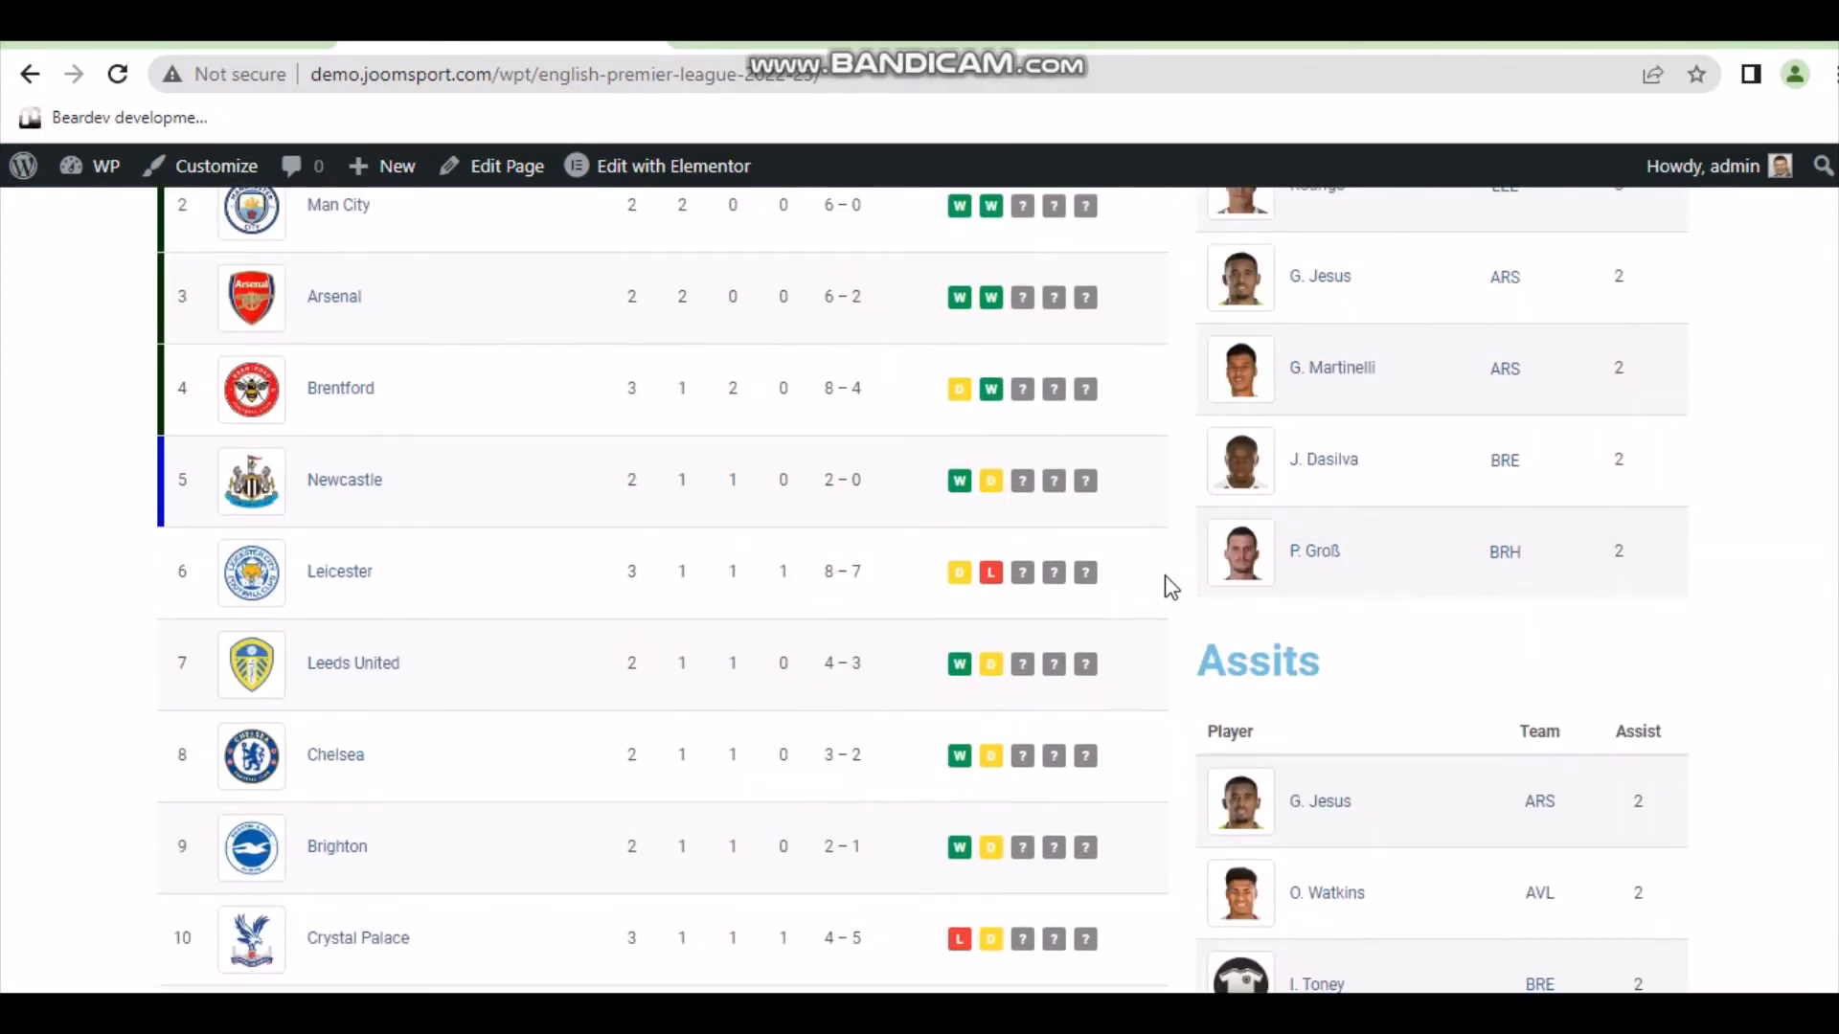
scroll(1543, 399, up, 3)
scroll(1449, 418, down, 6)
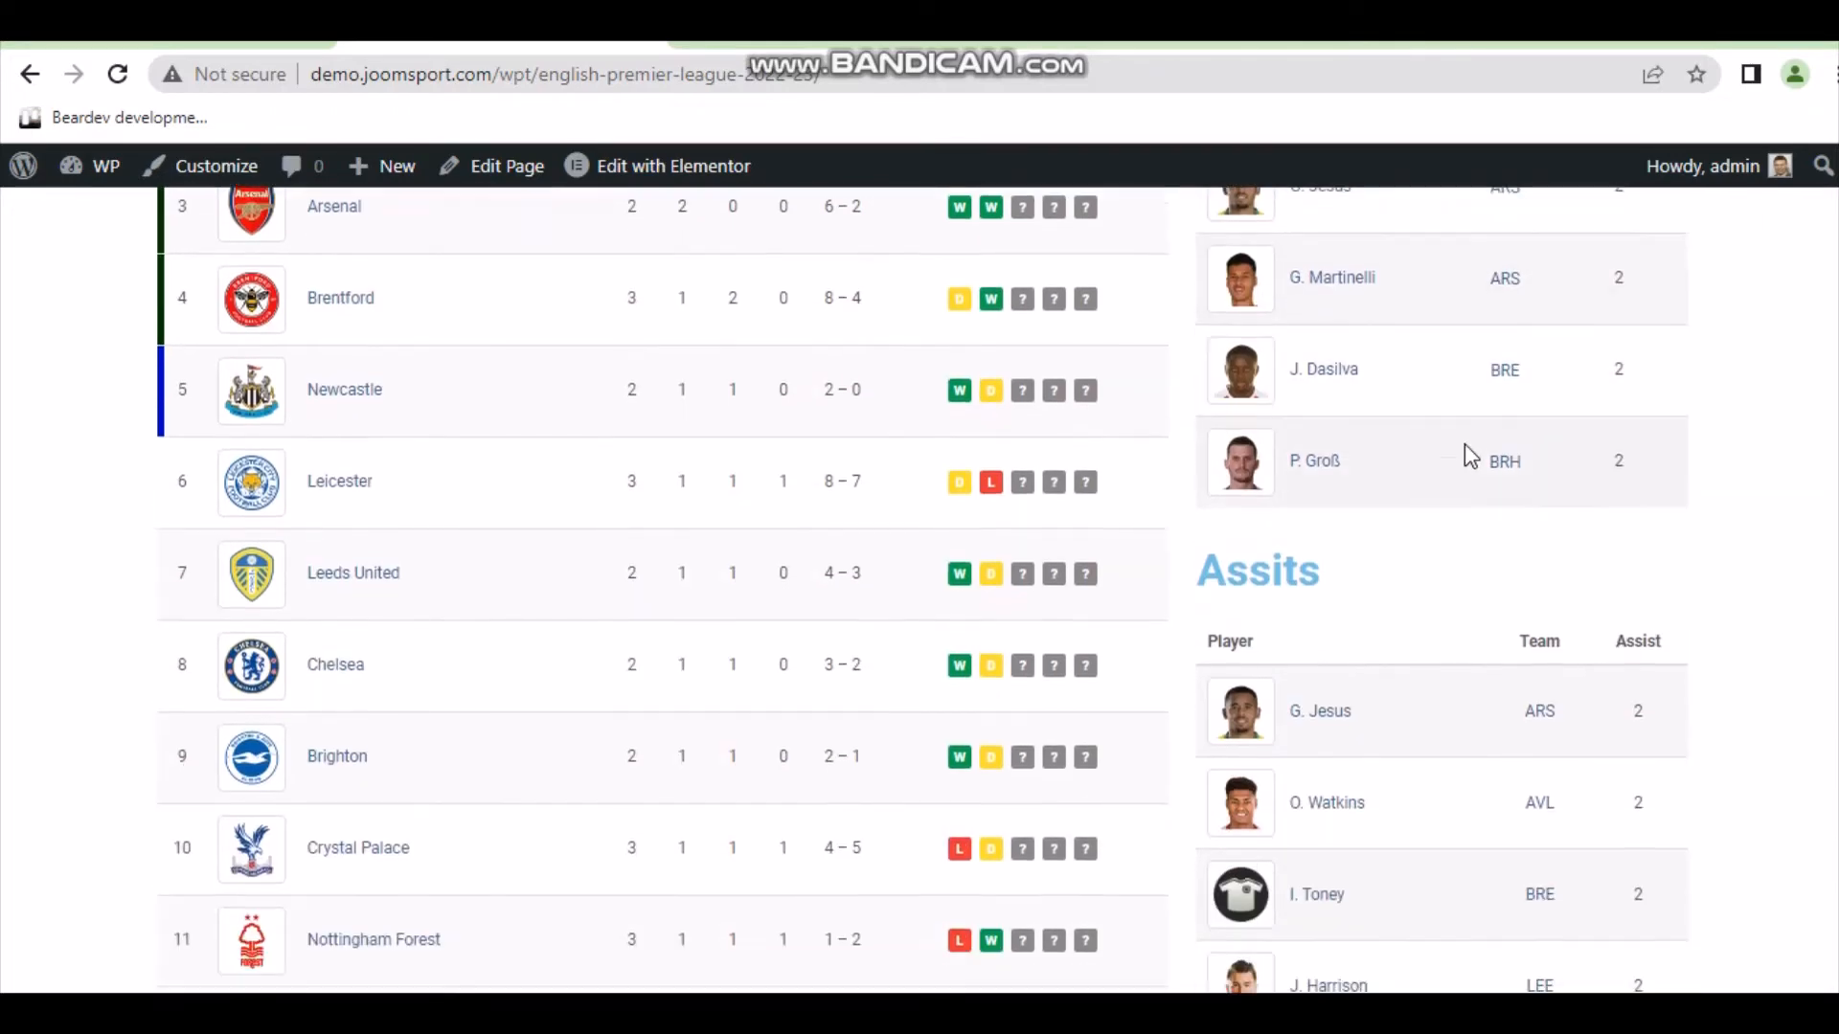
scroll(1486, 436, down, 3)
scroll(1494, 457, up, 4)
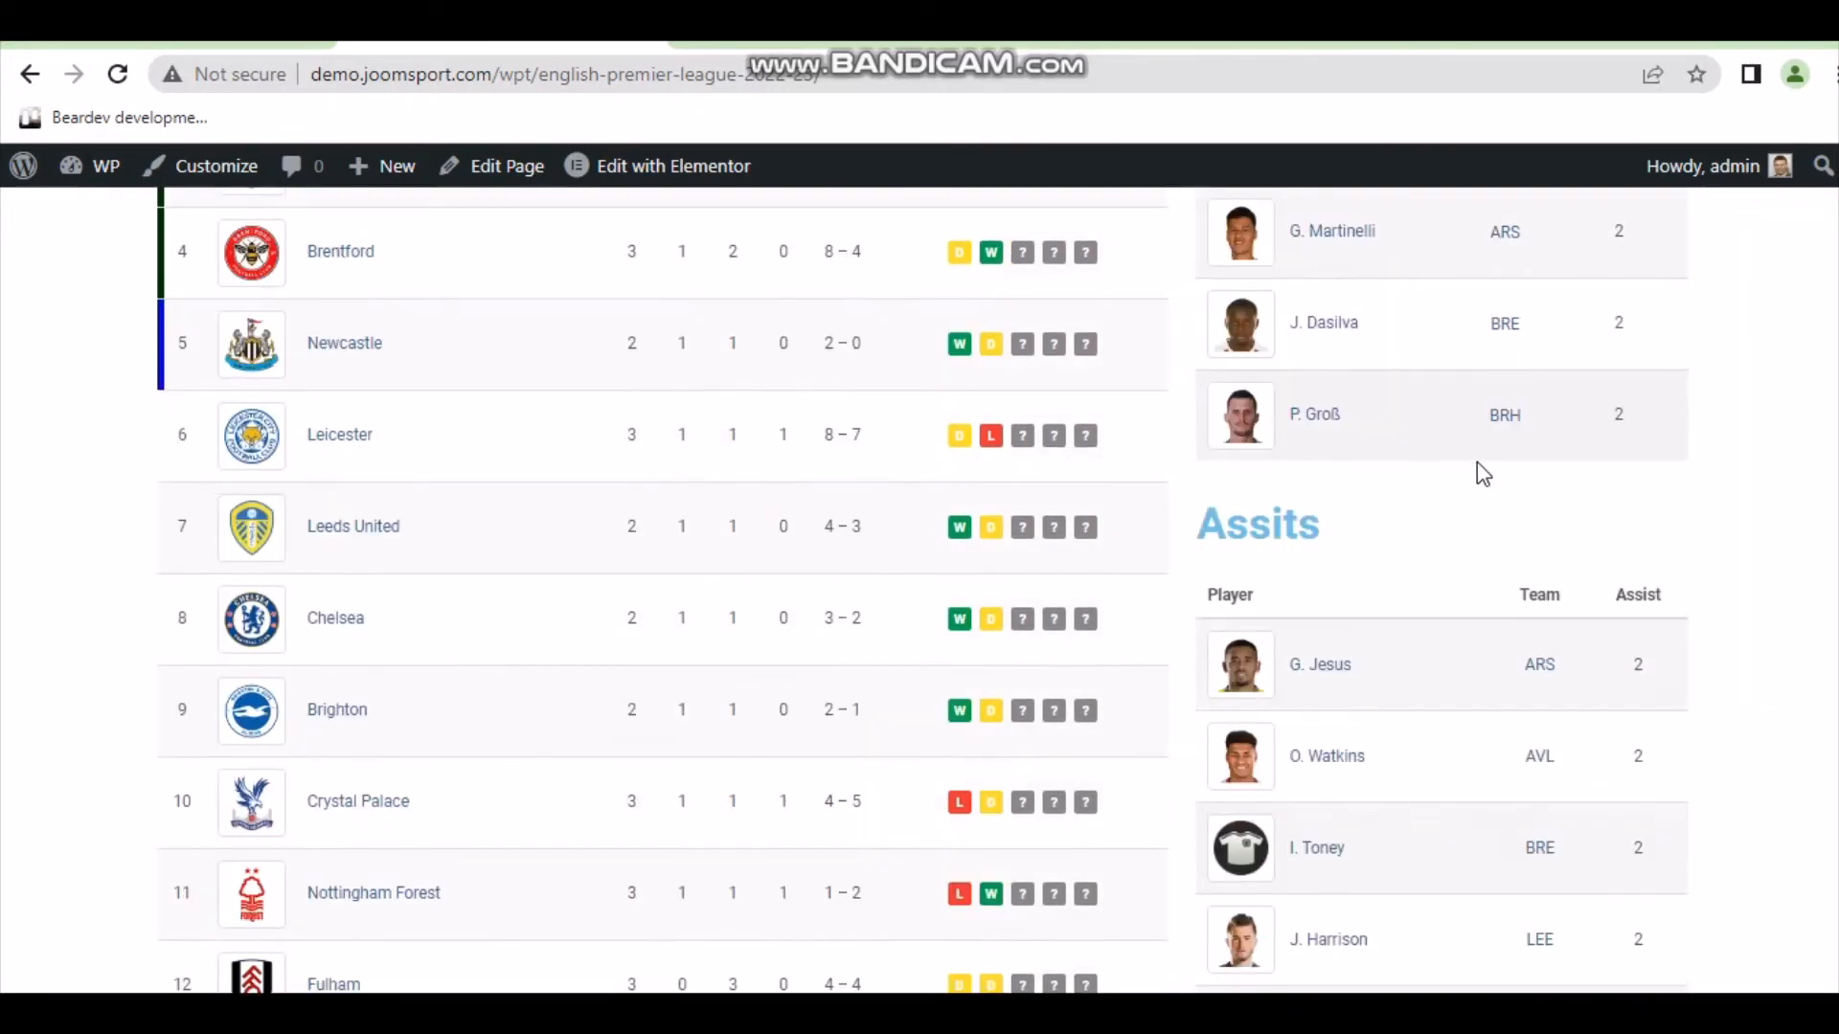
scroll(1478, 474, down, 6)
Examine the Possession, Offsides, Total shots and Fouls team tables and the matchday fixtures below them.
scroll(1473, 509, down, 11)
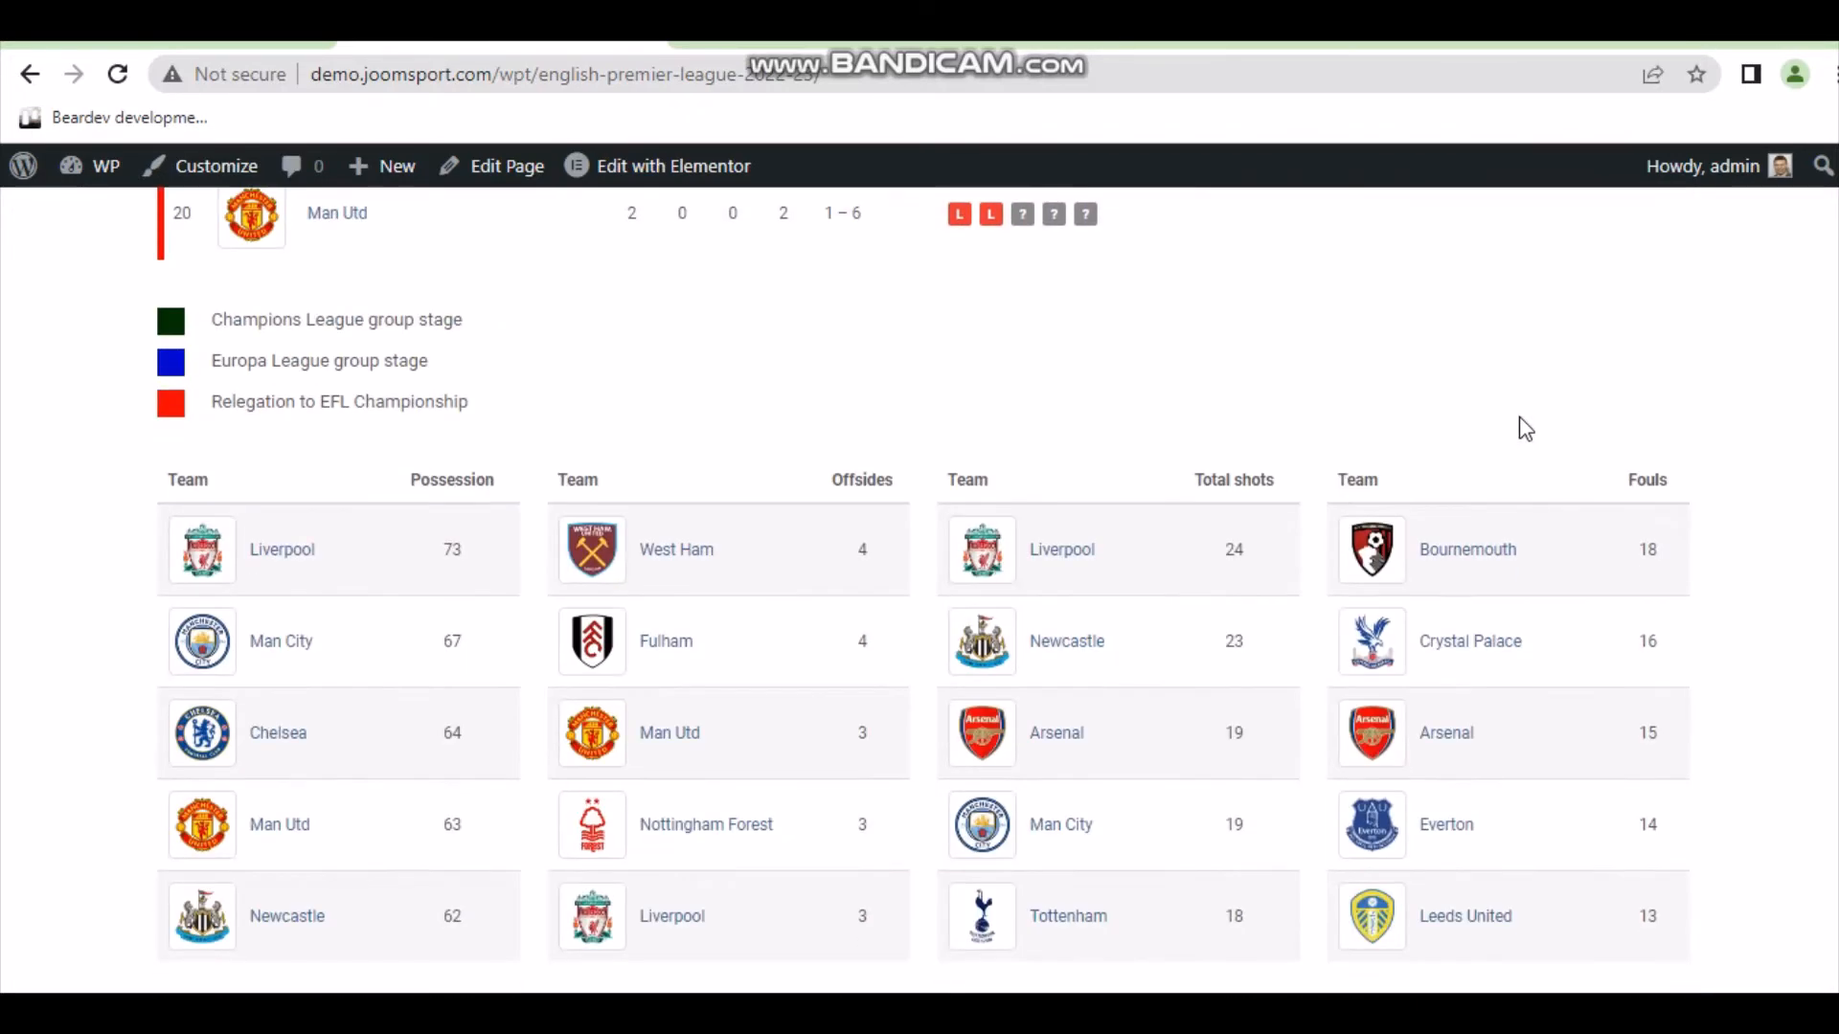
scroll(1388, 378, down, 2)
scroll(957, 388, up, 1)
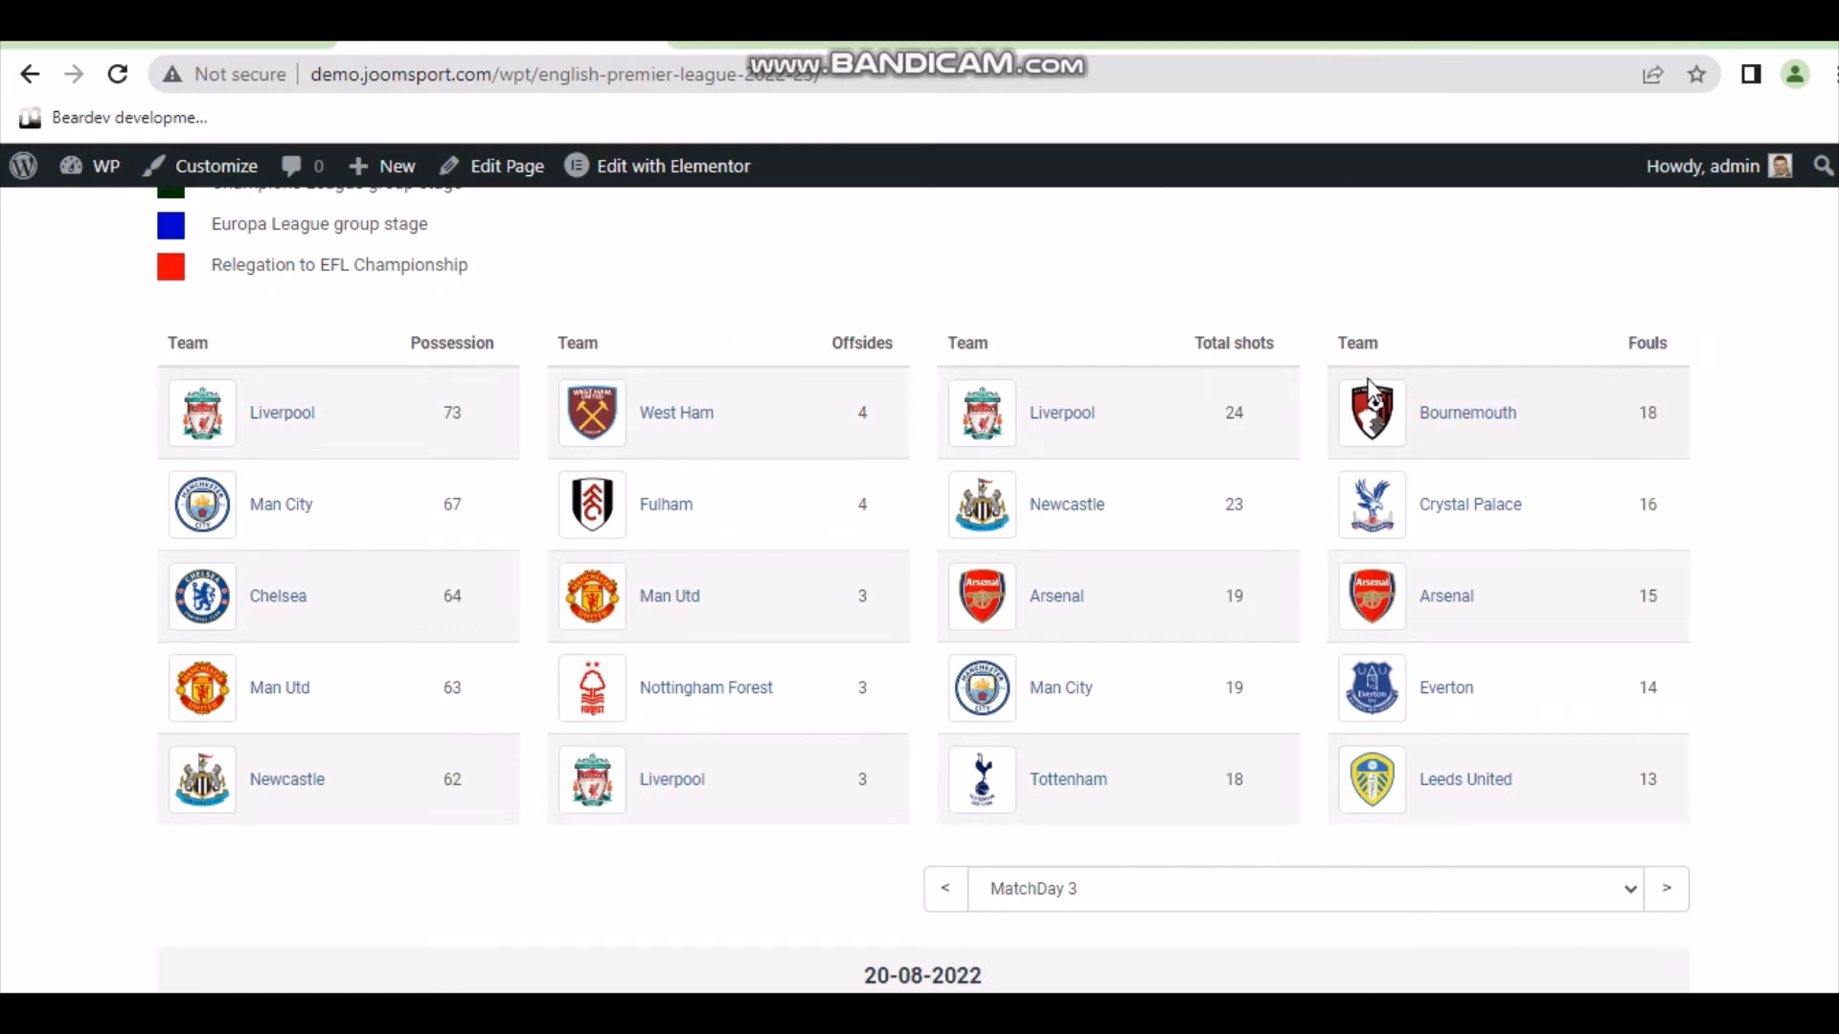
scroll(1374, 383, down, 3)
scroll(1379, 402, down, 4)
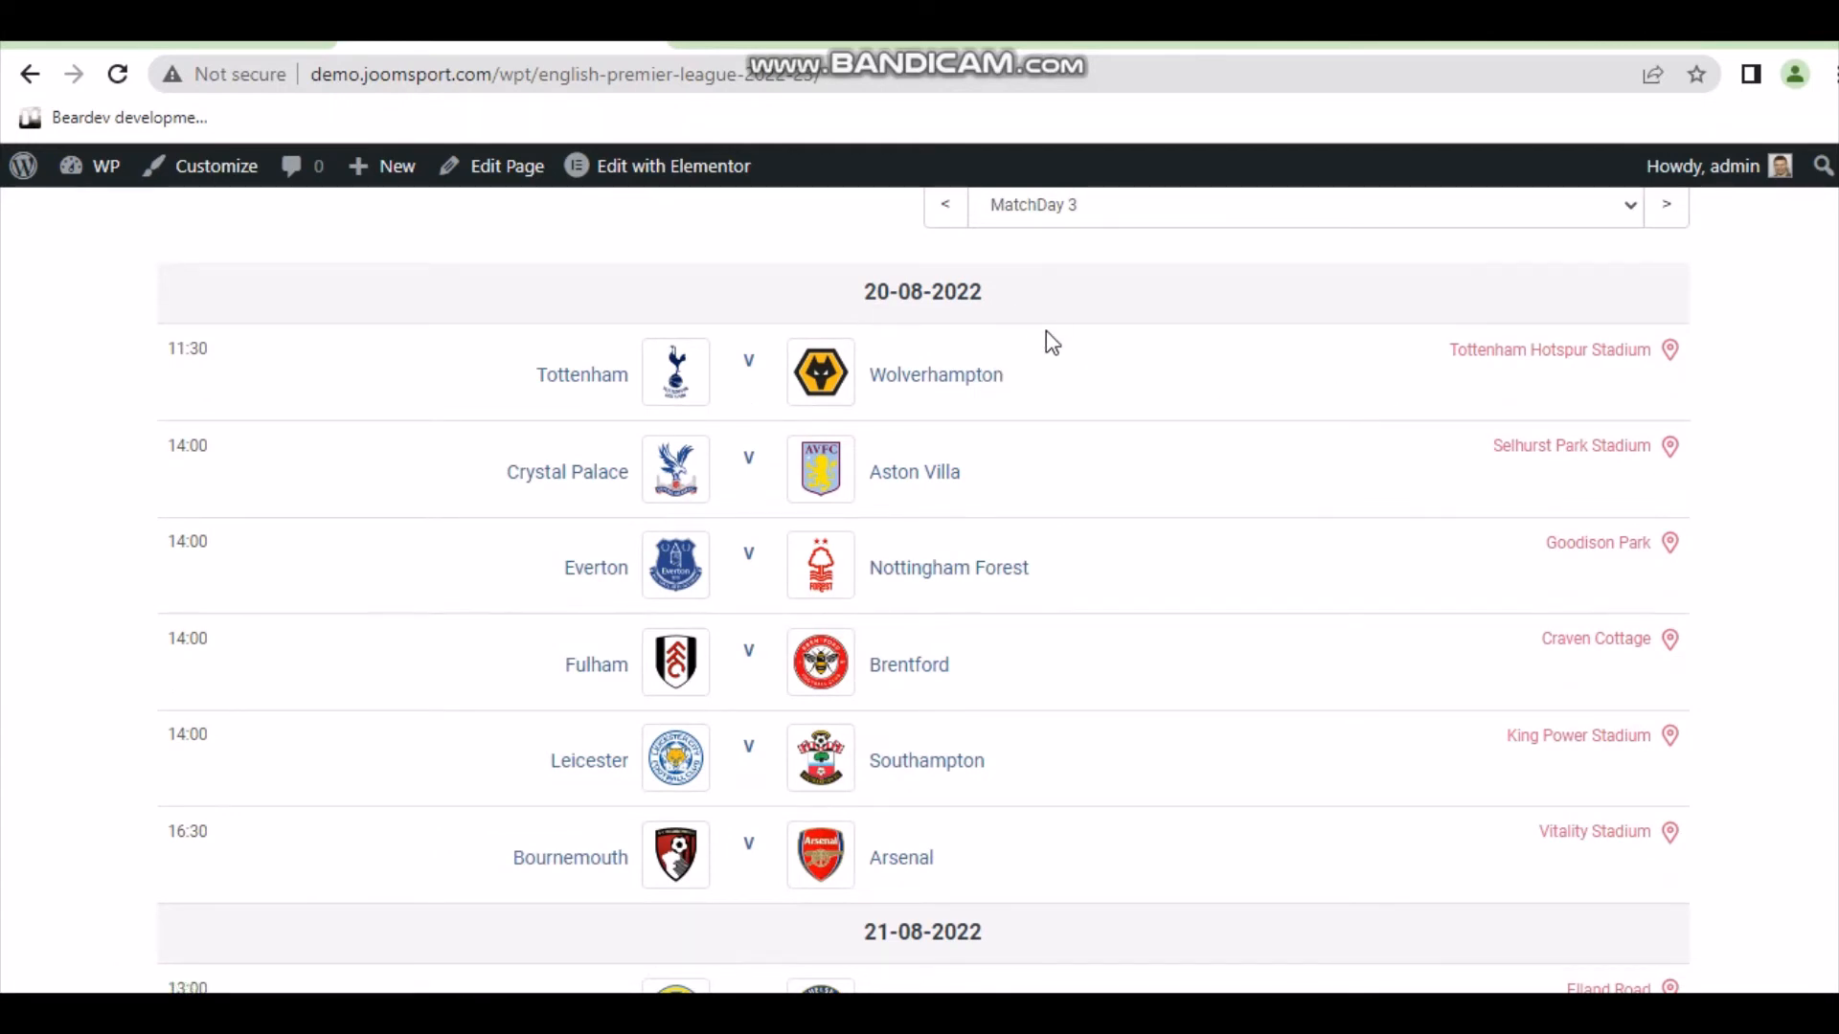
scroll(1211, 293, up, 2)
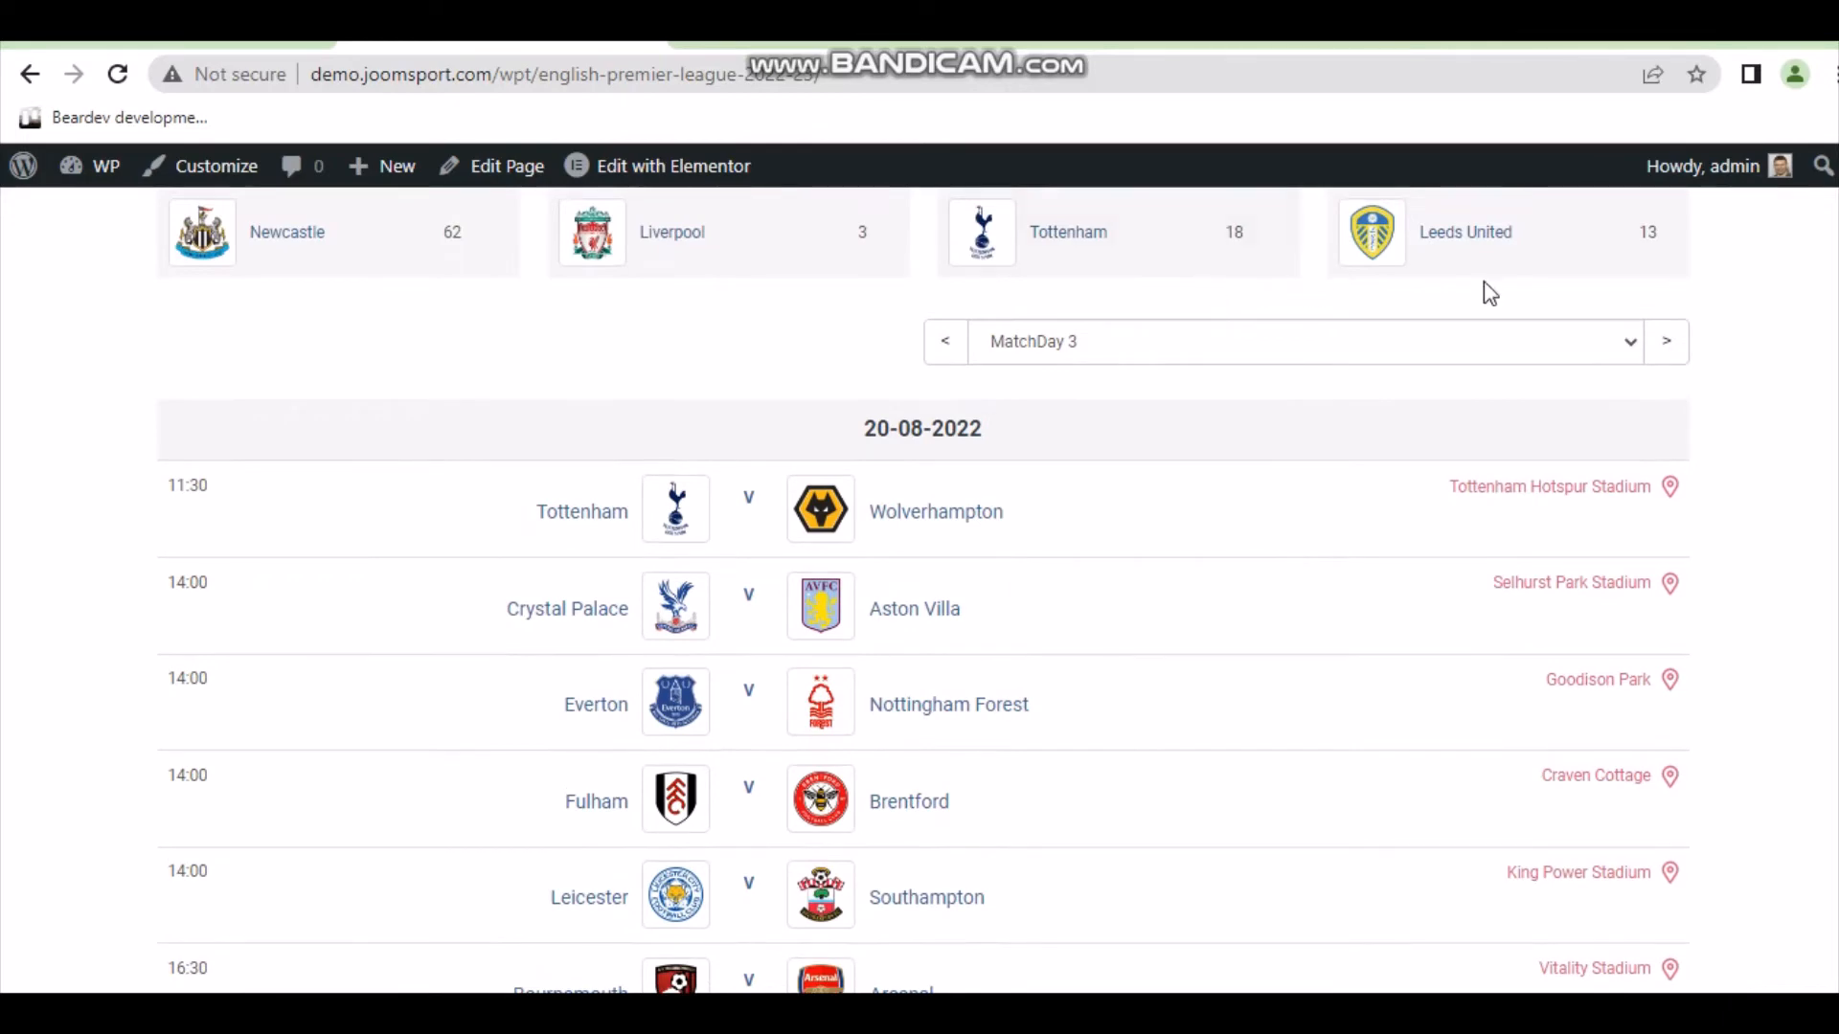
Look through the matchday options and the MatchDay 3 fixtures, and return to the page's matches slider.
click(1633, 342)
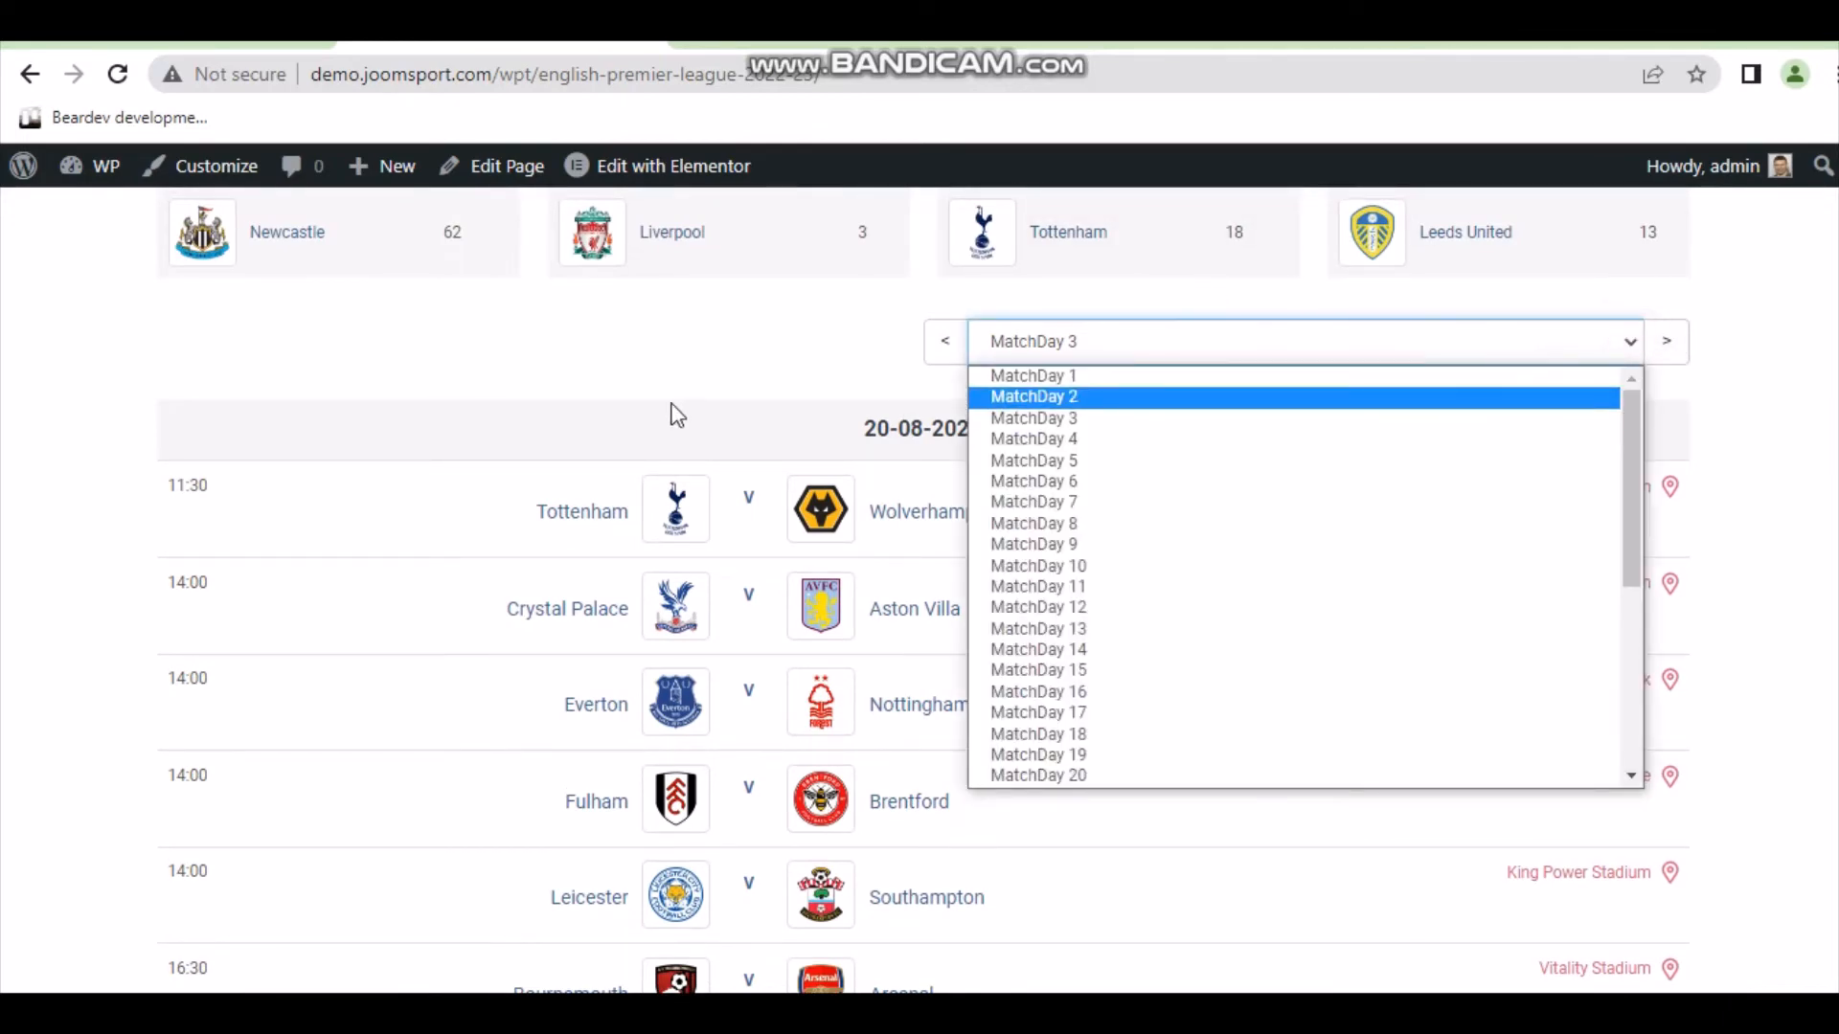
click(808, 345)
scroll(1394, 448, down, 3)
scroll(1390, 461, down, 3)
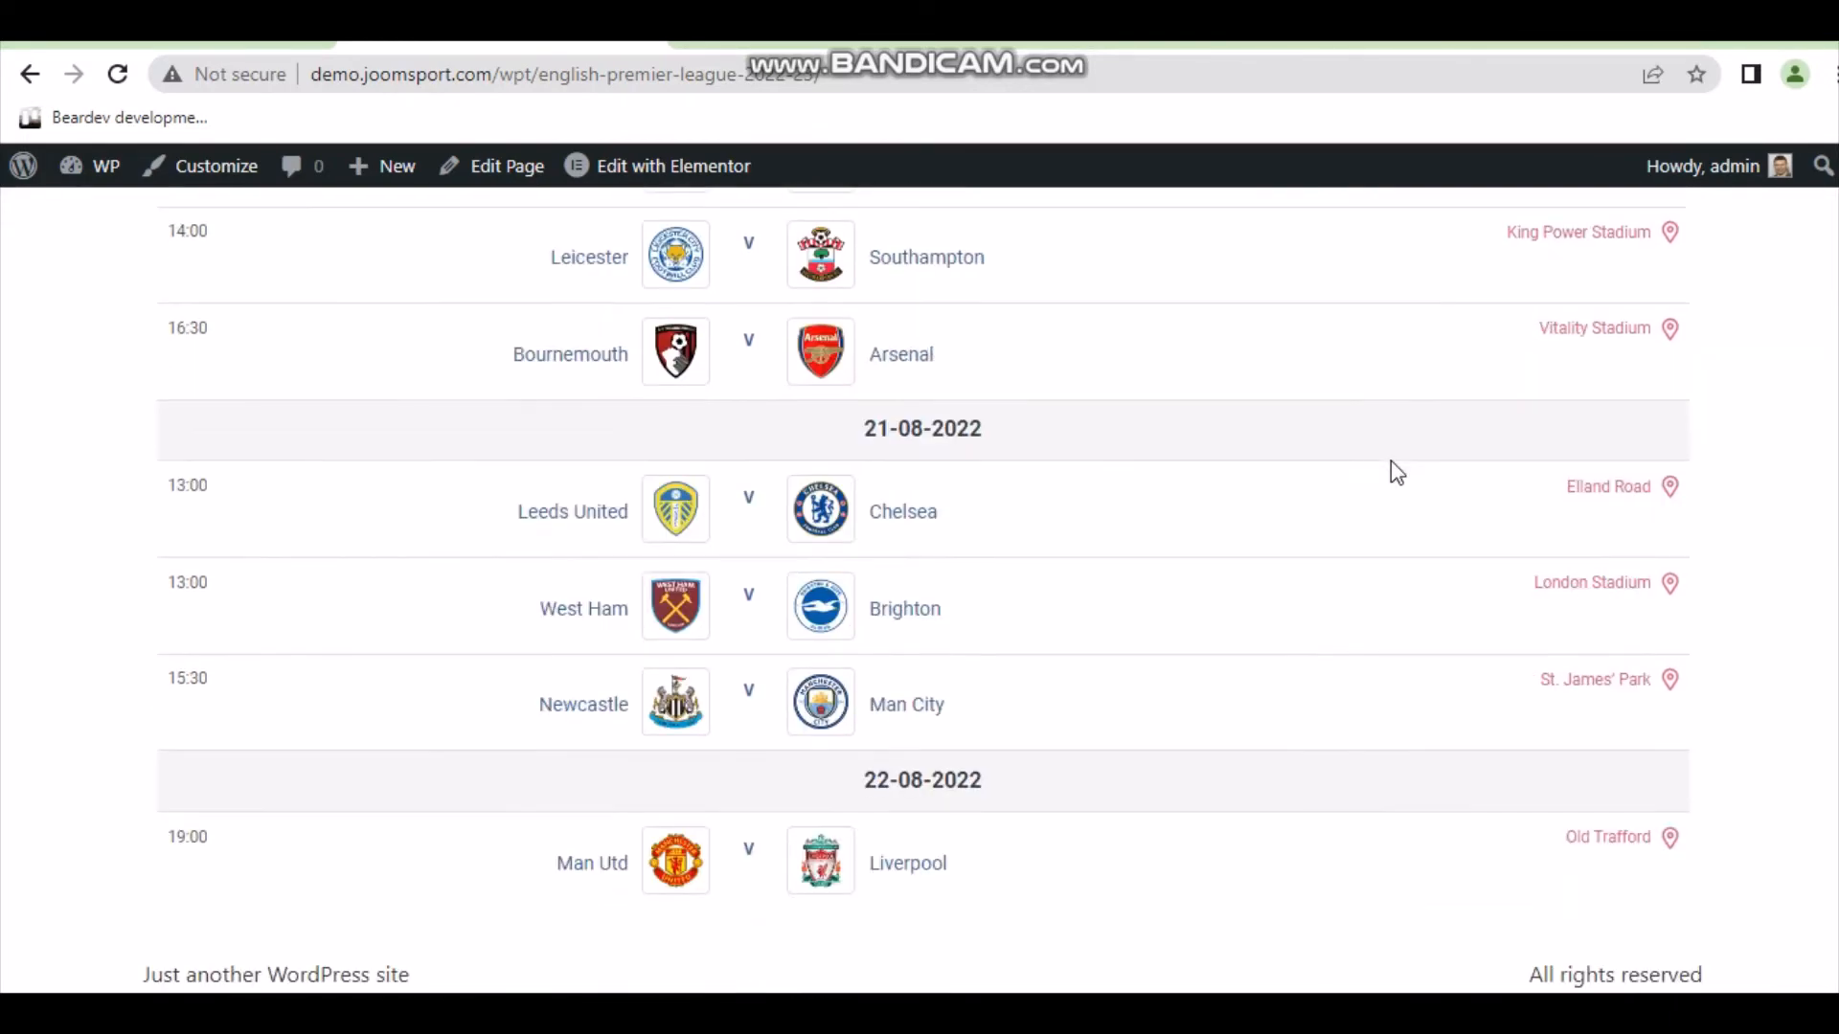
scroll(1392, 470, up, 4)
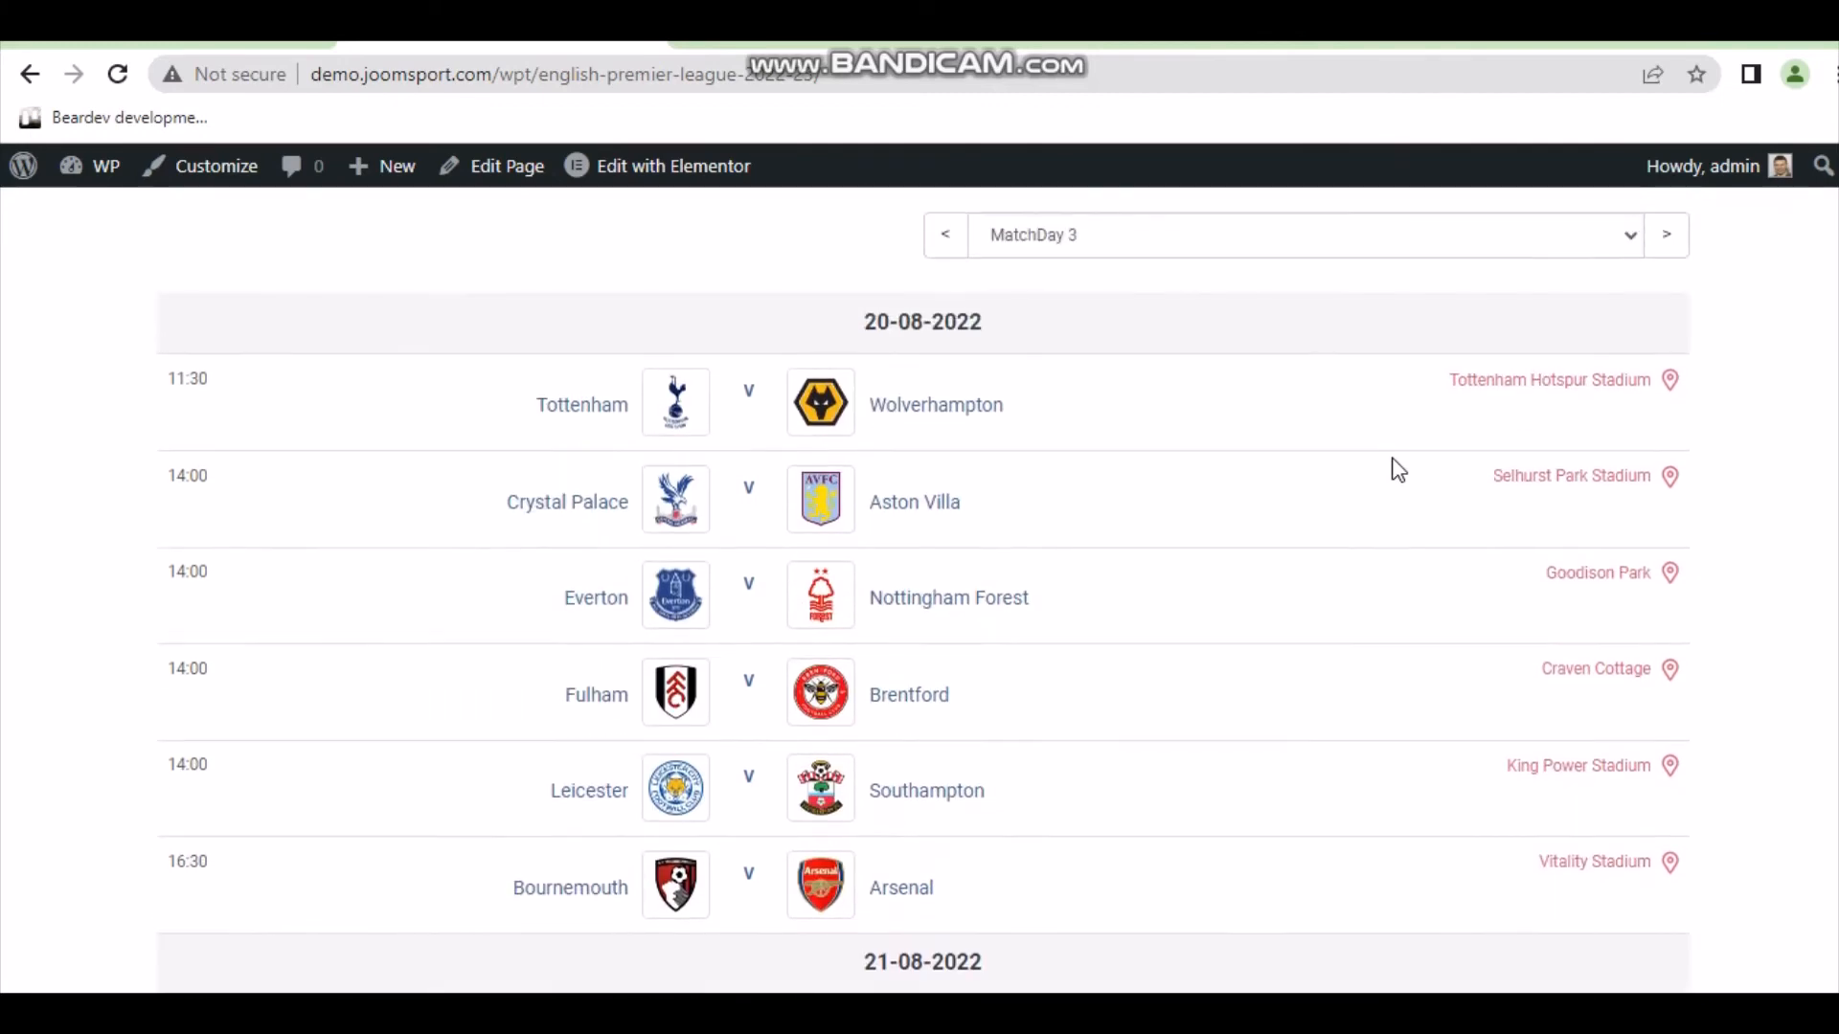
scroll(1393, 468, down, 6)
scroll(1382, 591, up, 20)
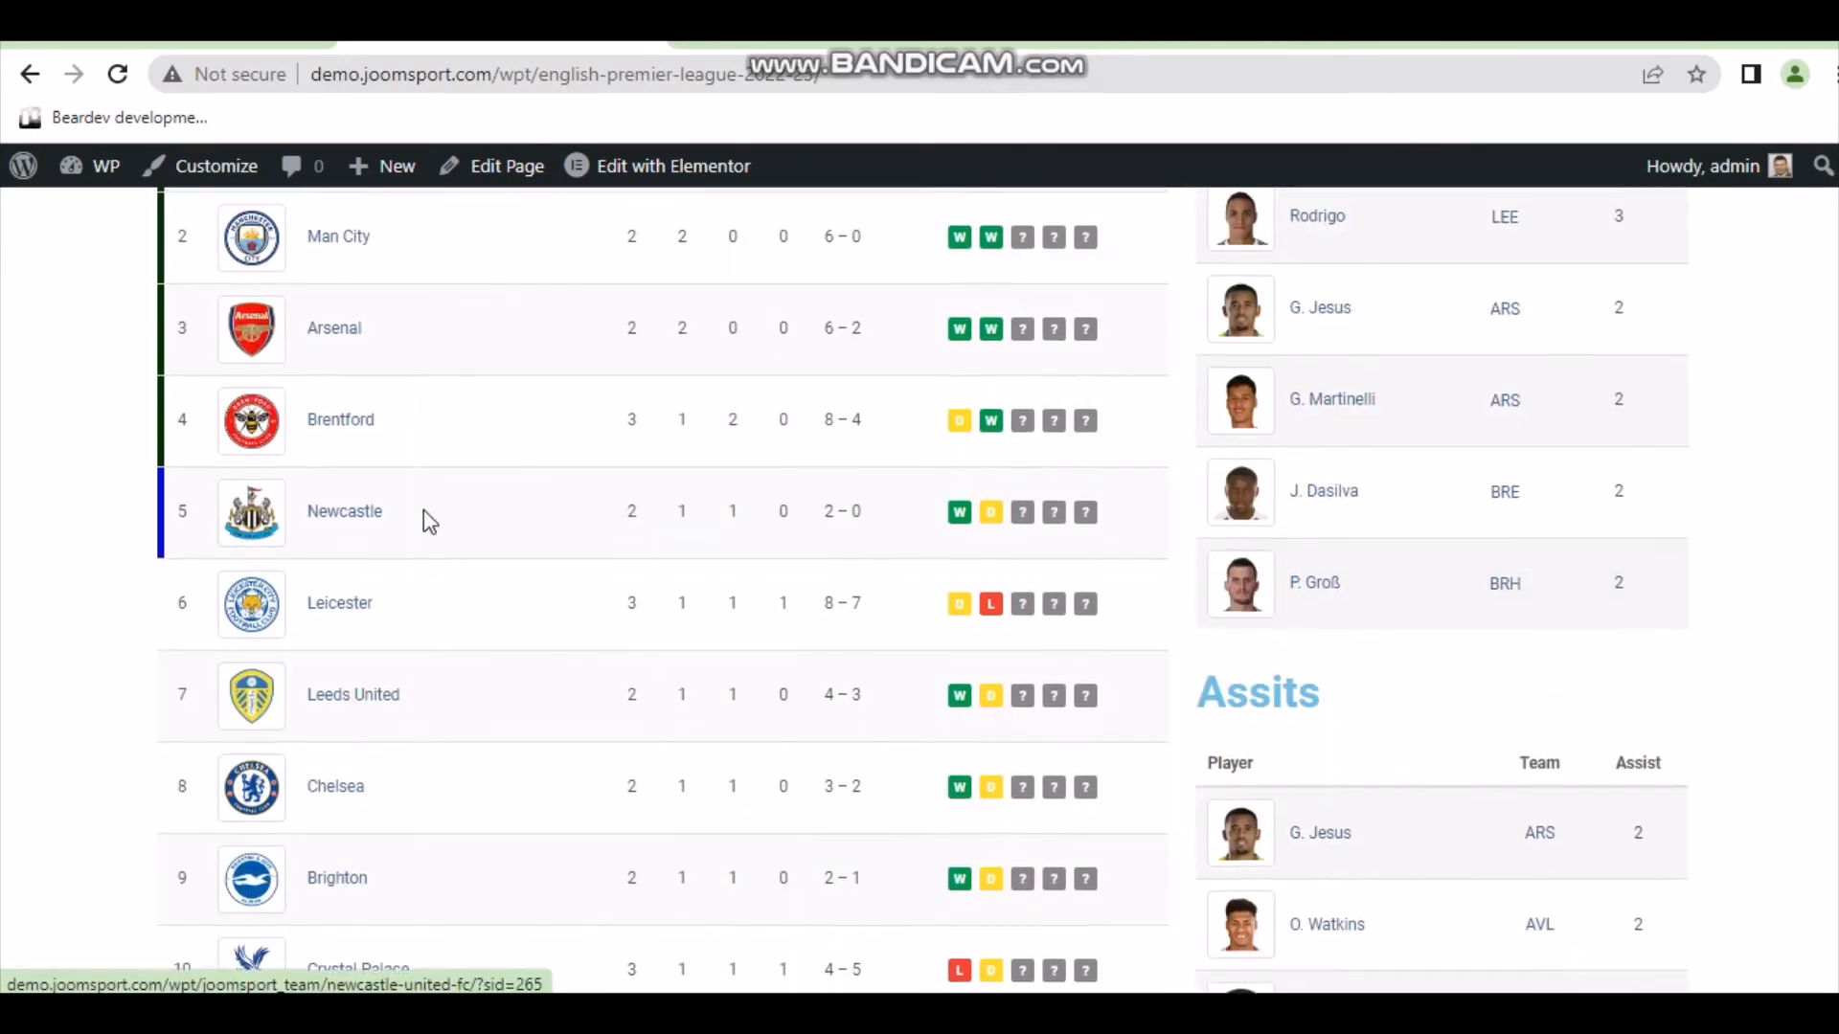
scroll(426, 519, up, 7)
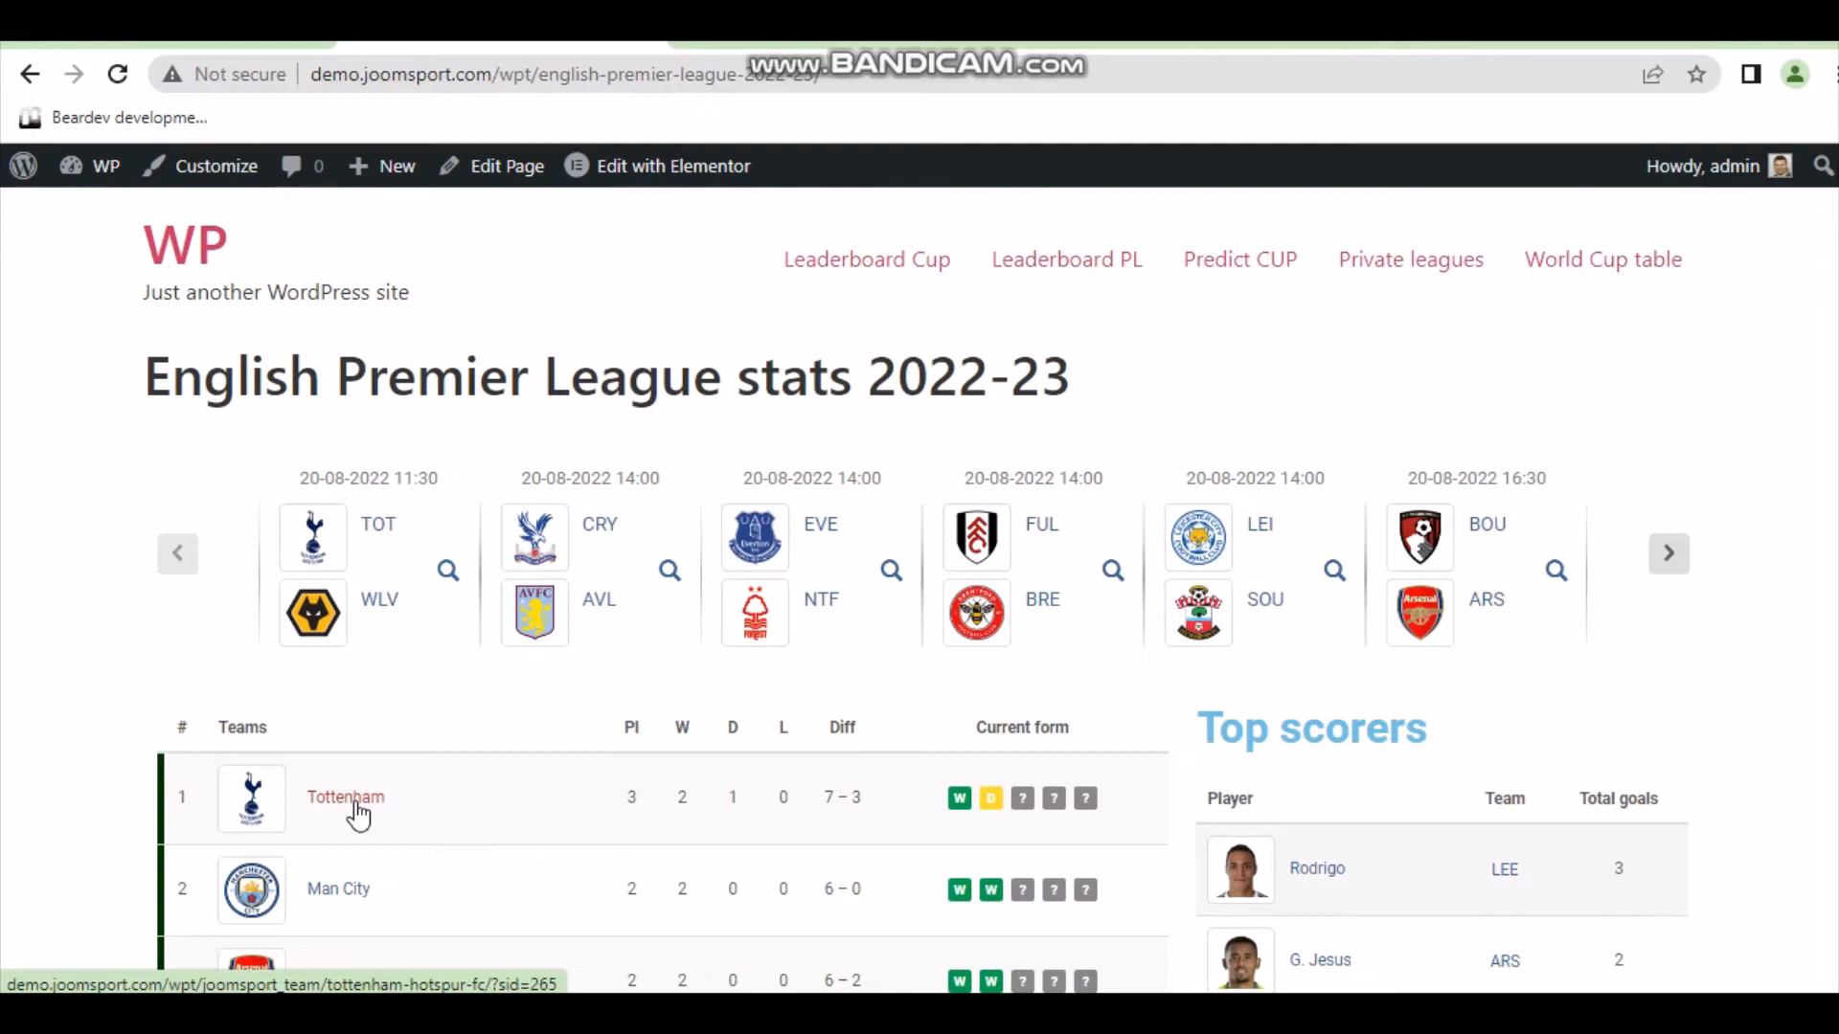
Open Tottenham's team page from the standings and follow its Standings link to check where it leads.
click(354, 810)
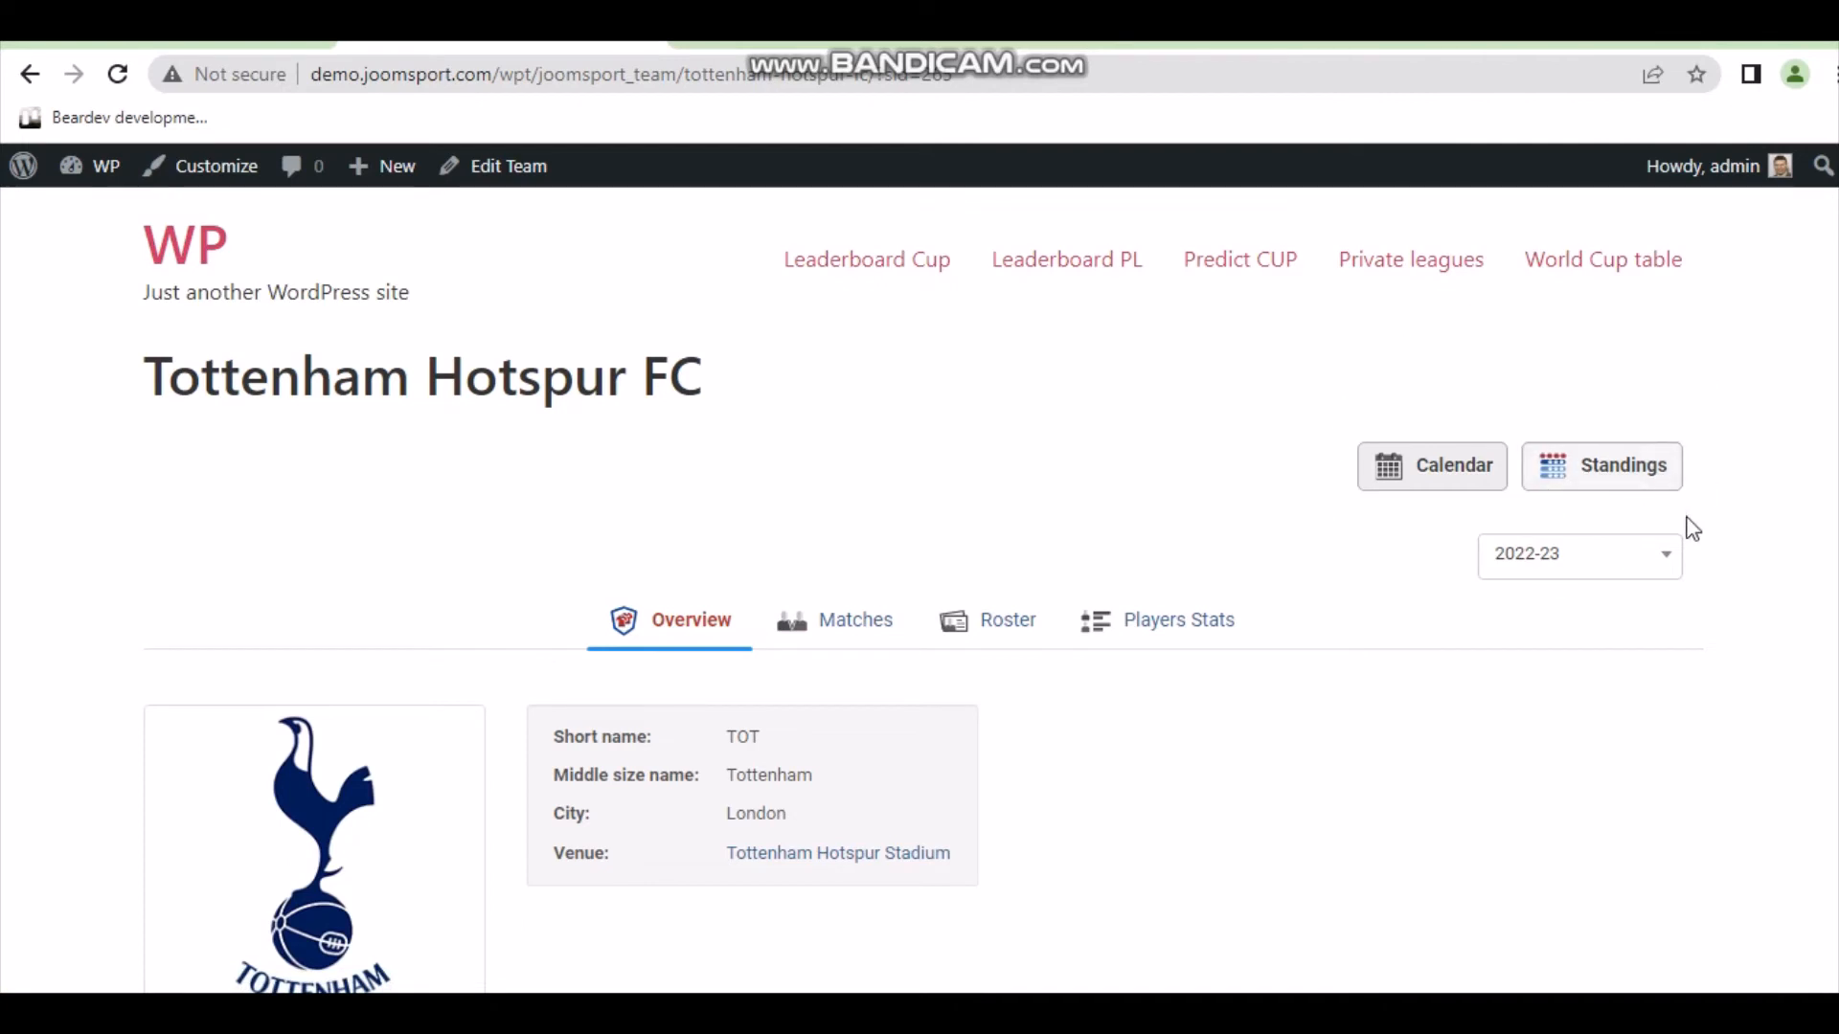
click(1610, 486)
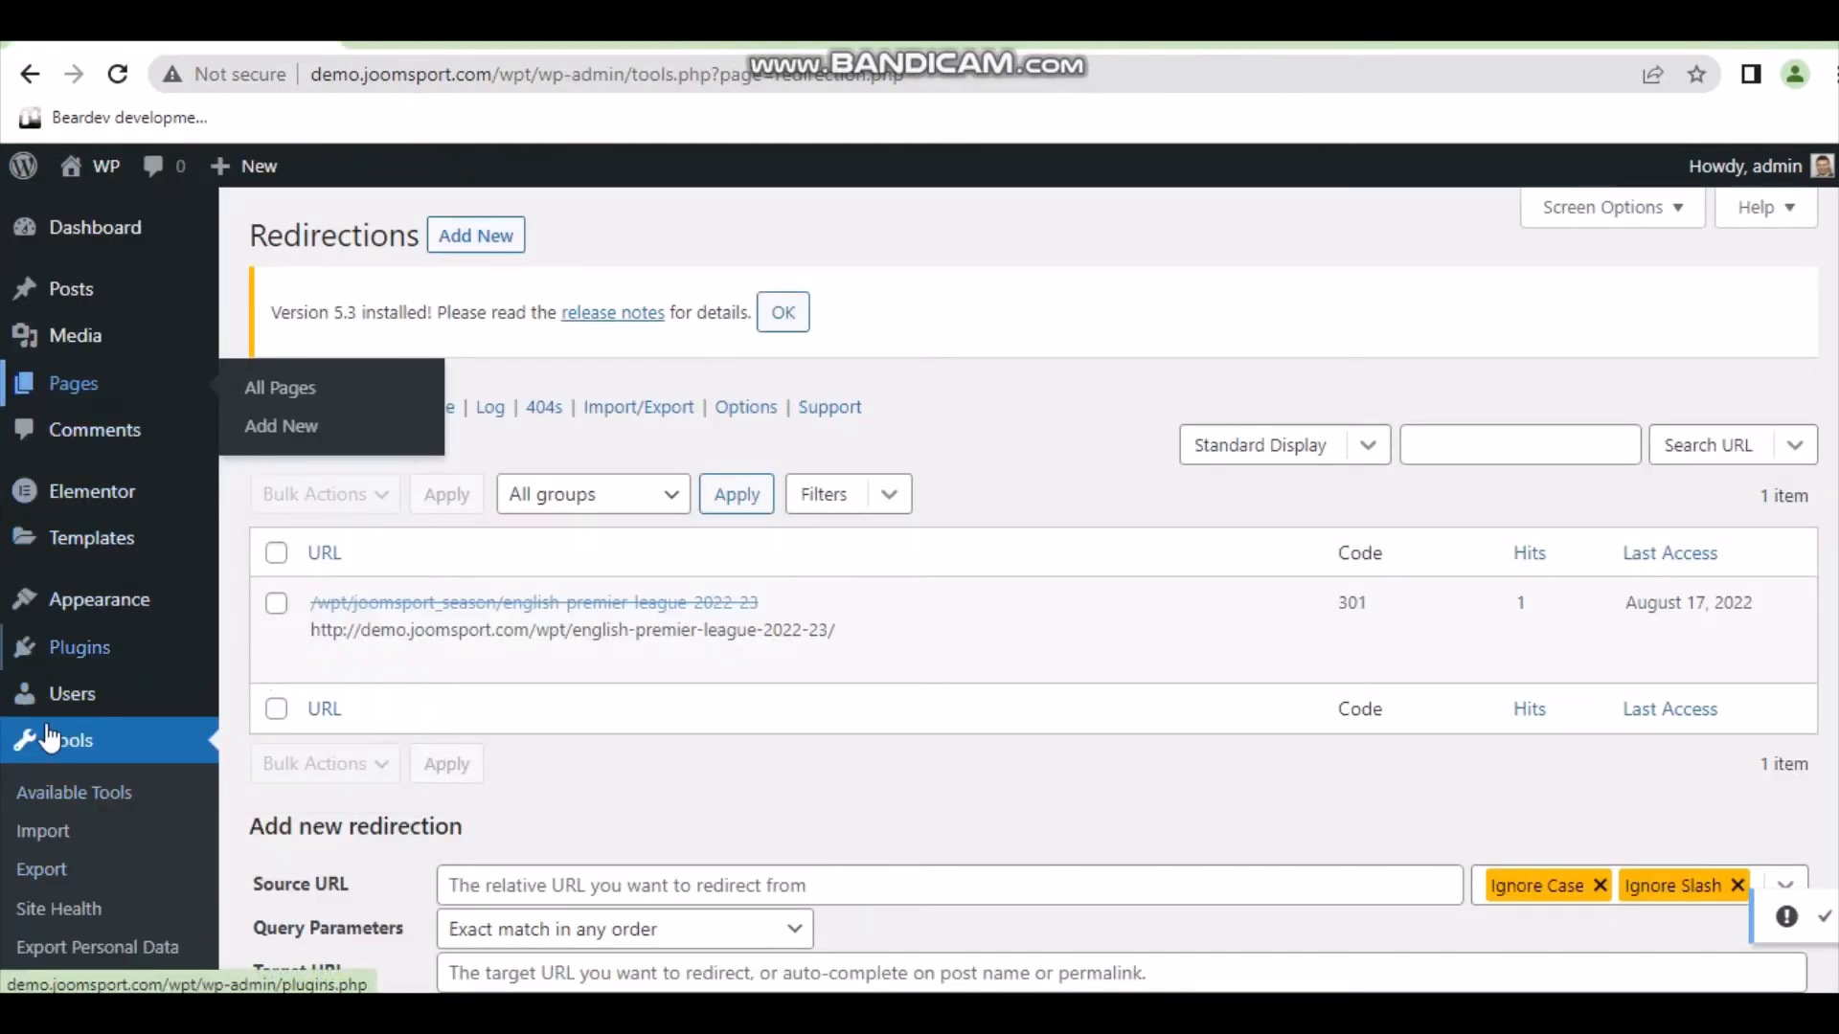
Enable the redirect for /wpt/joomsport_season/english-premier-league-2022-23 in the Redirection tool and review its source and target URLs.
scroll(116, 685, down, 3)
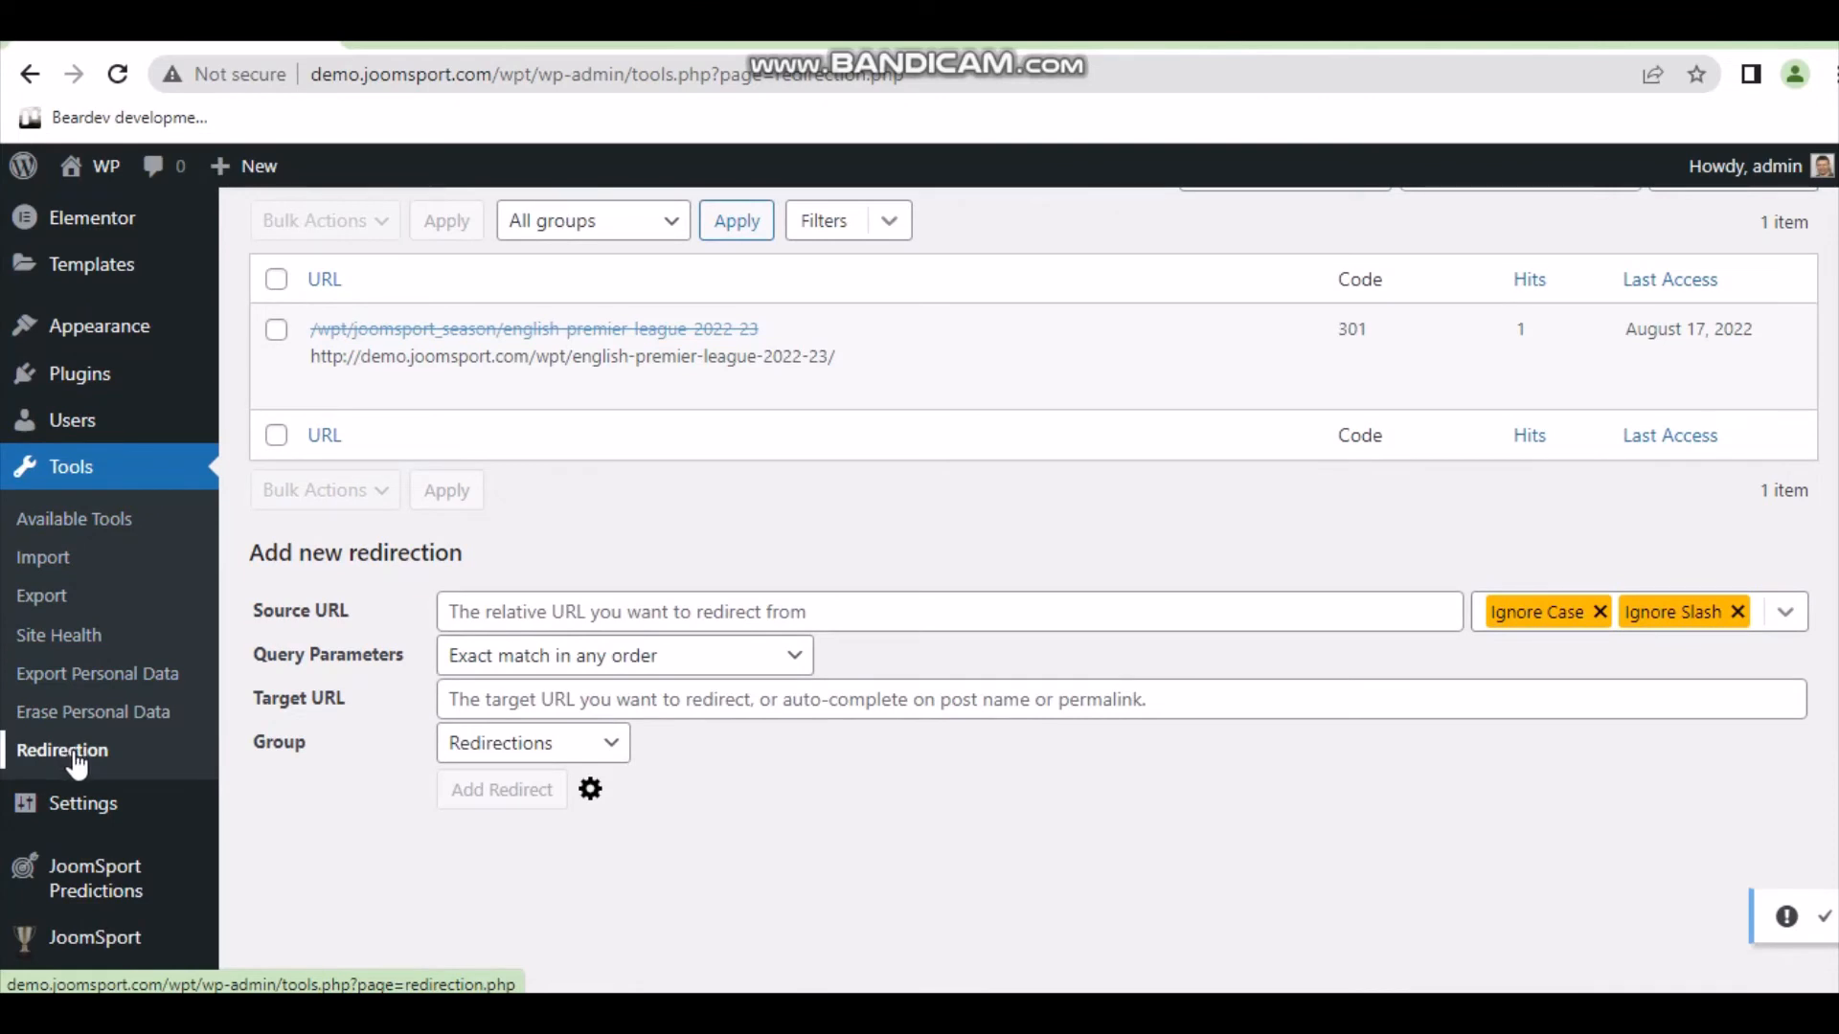
scroll(402, 575, up, 2)
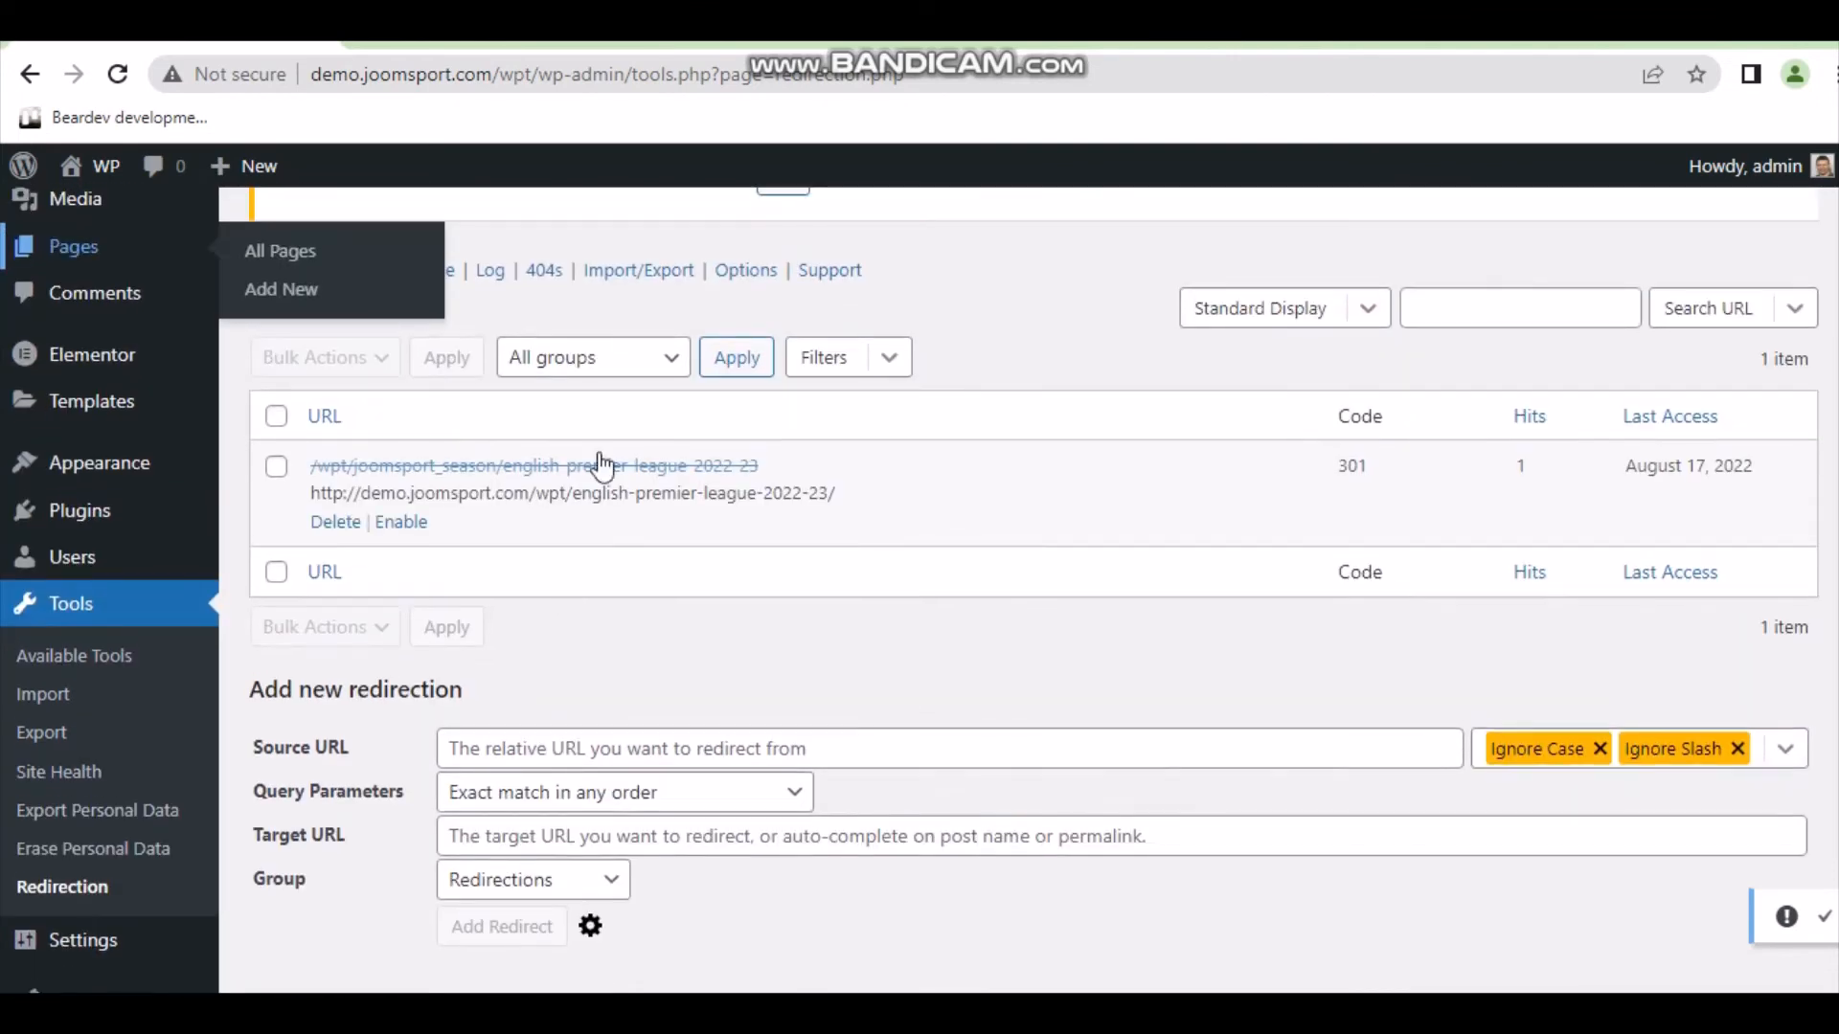
click(414, 523)
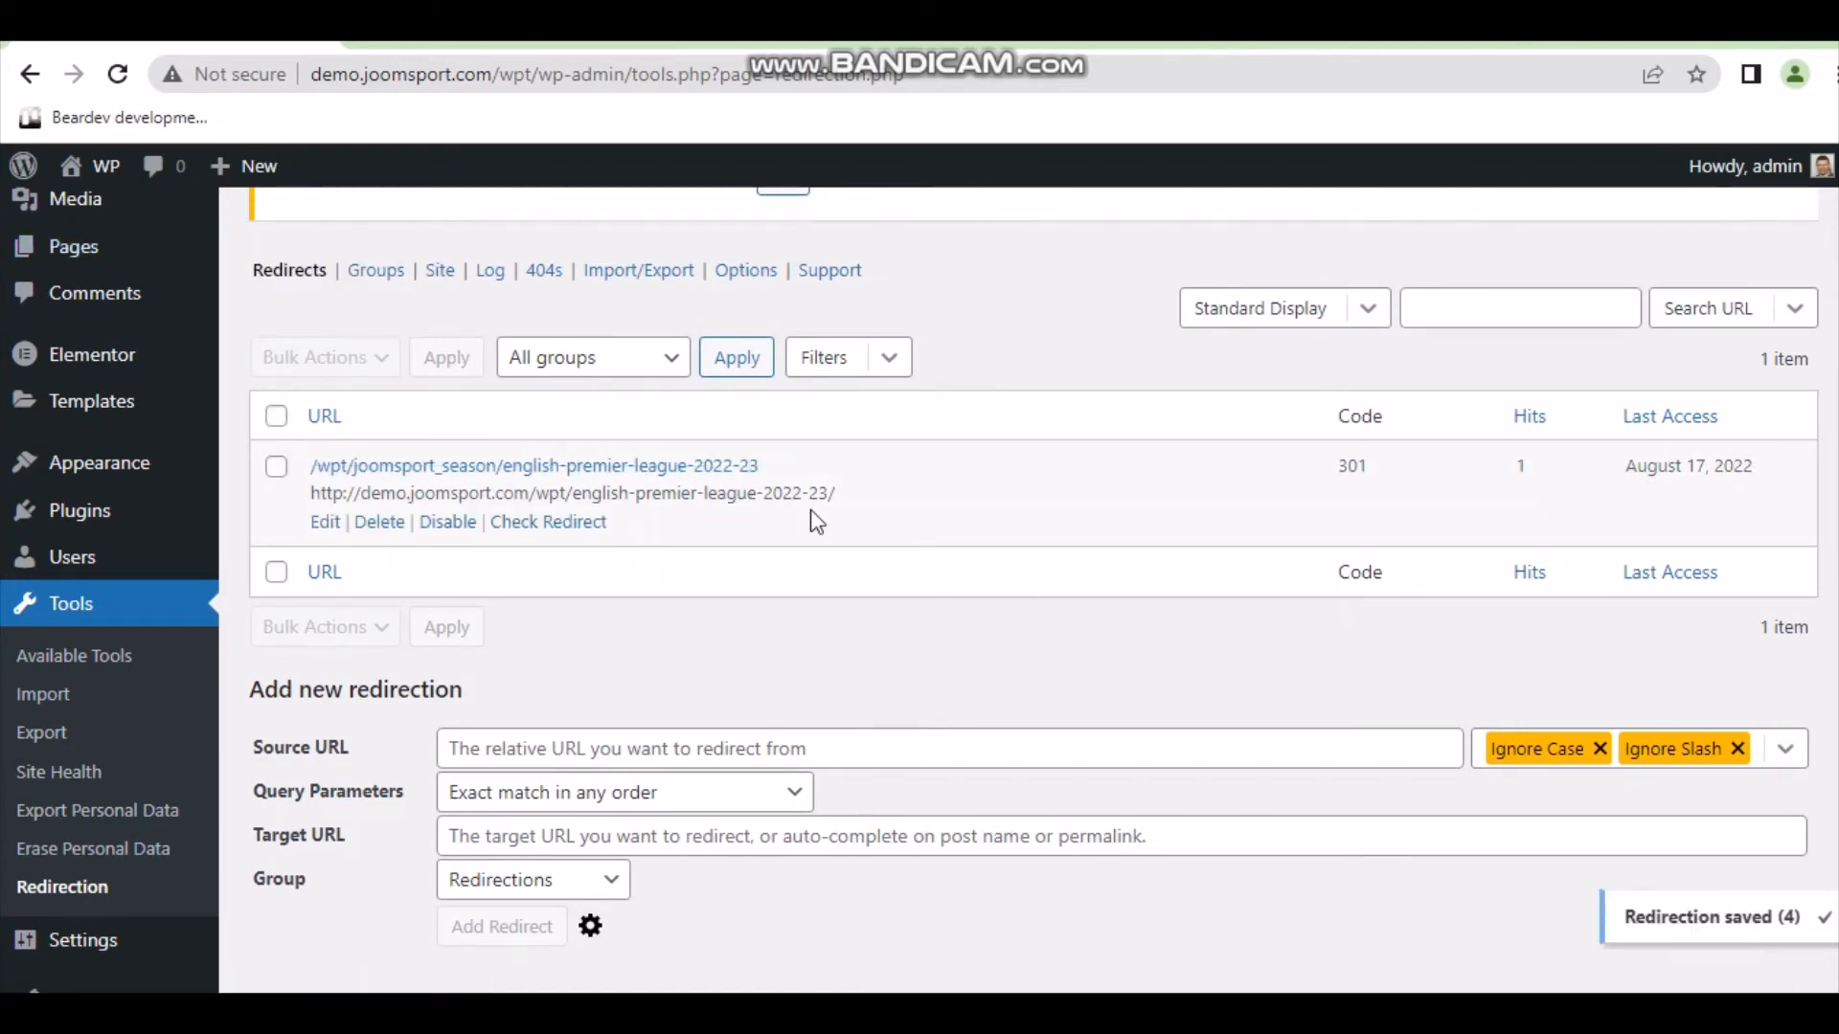
click(327, 522)
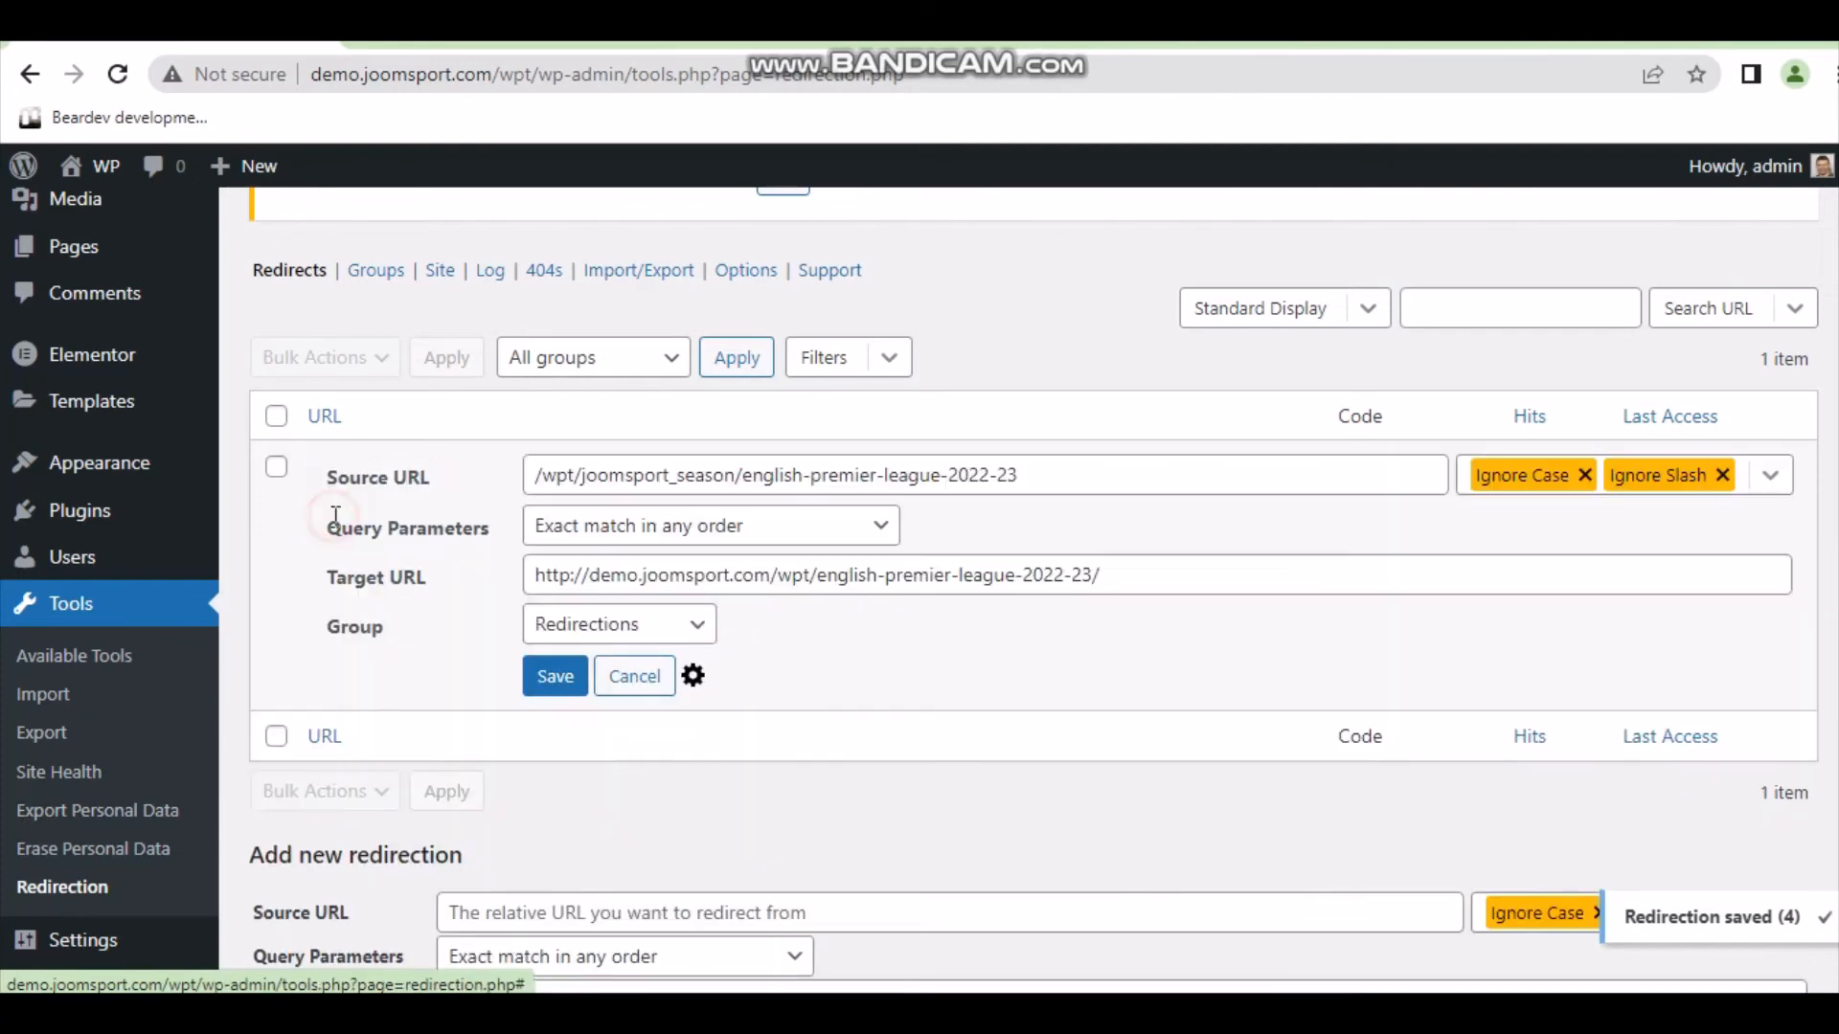
drag(1018, 476, 524, 466)
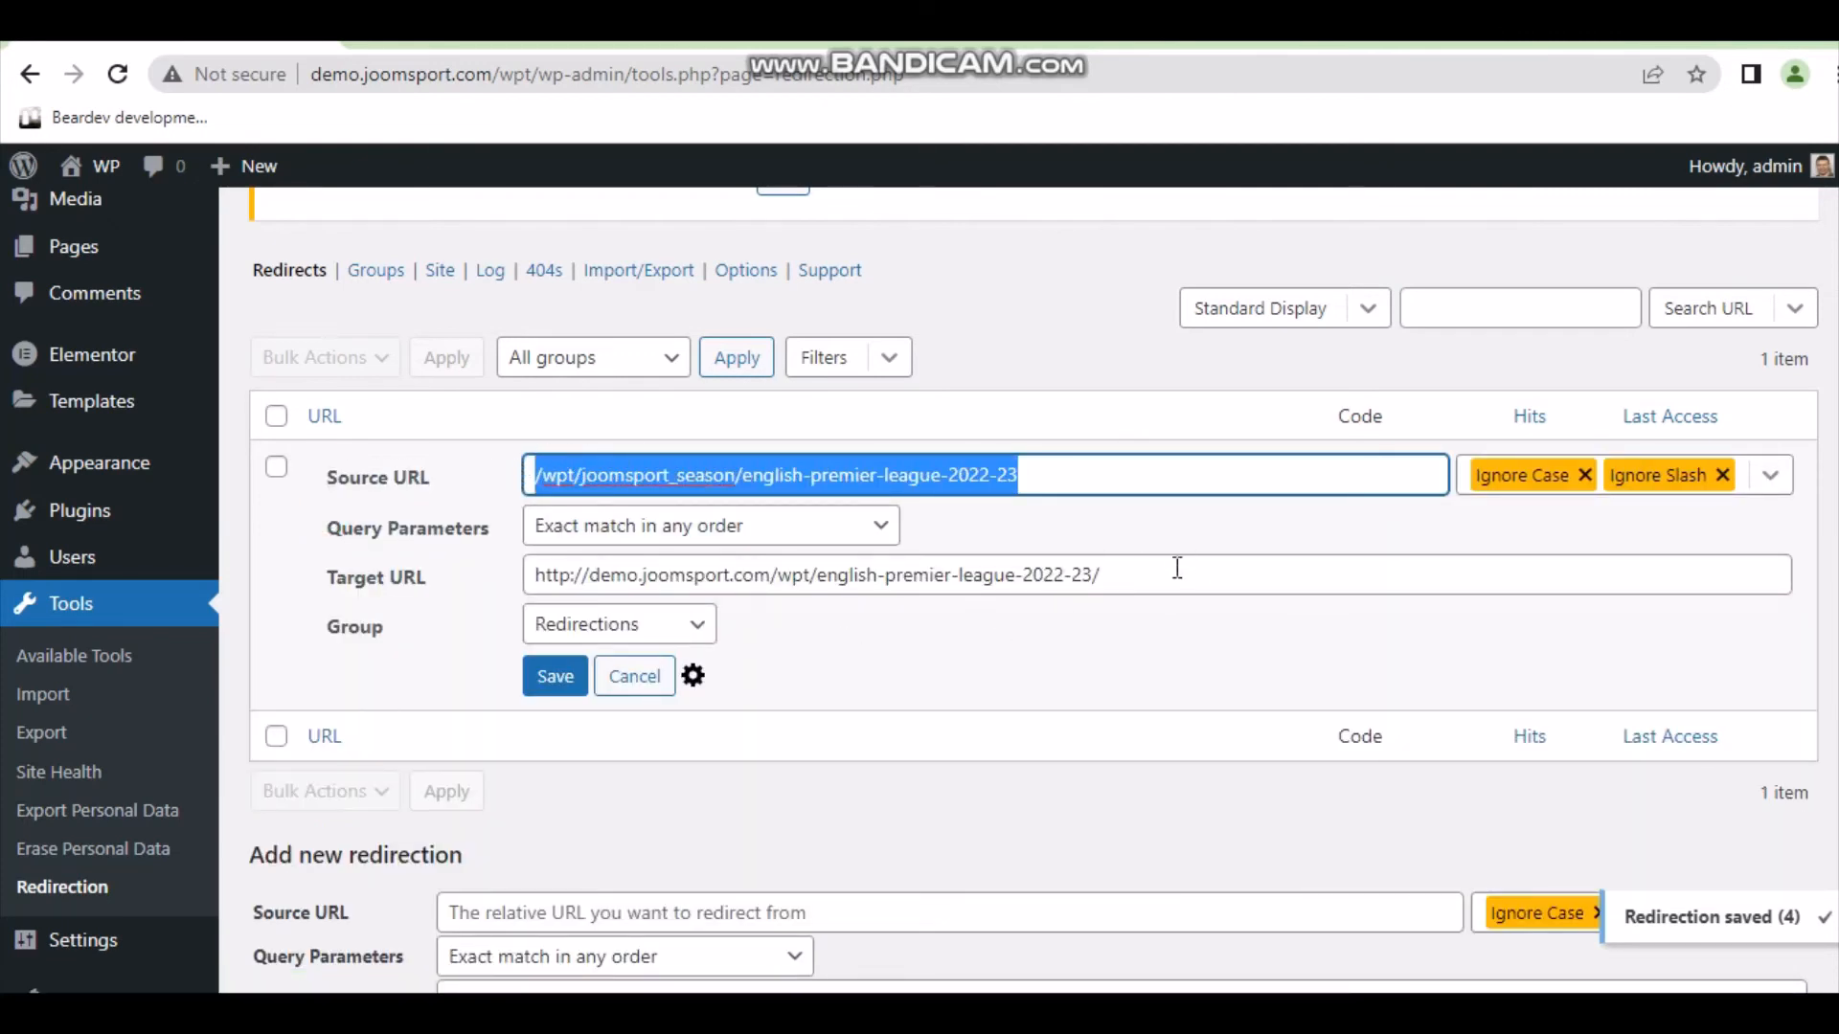
drag(1162, 571, 517, 567)
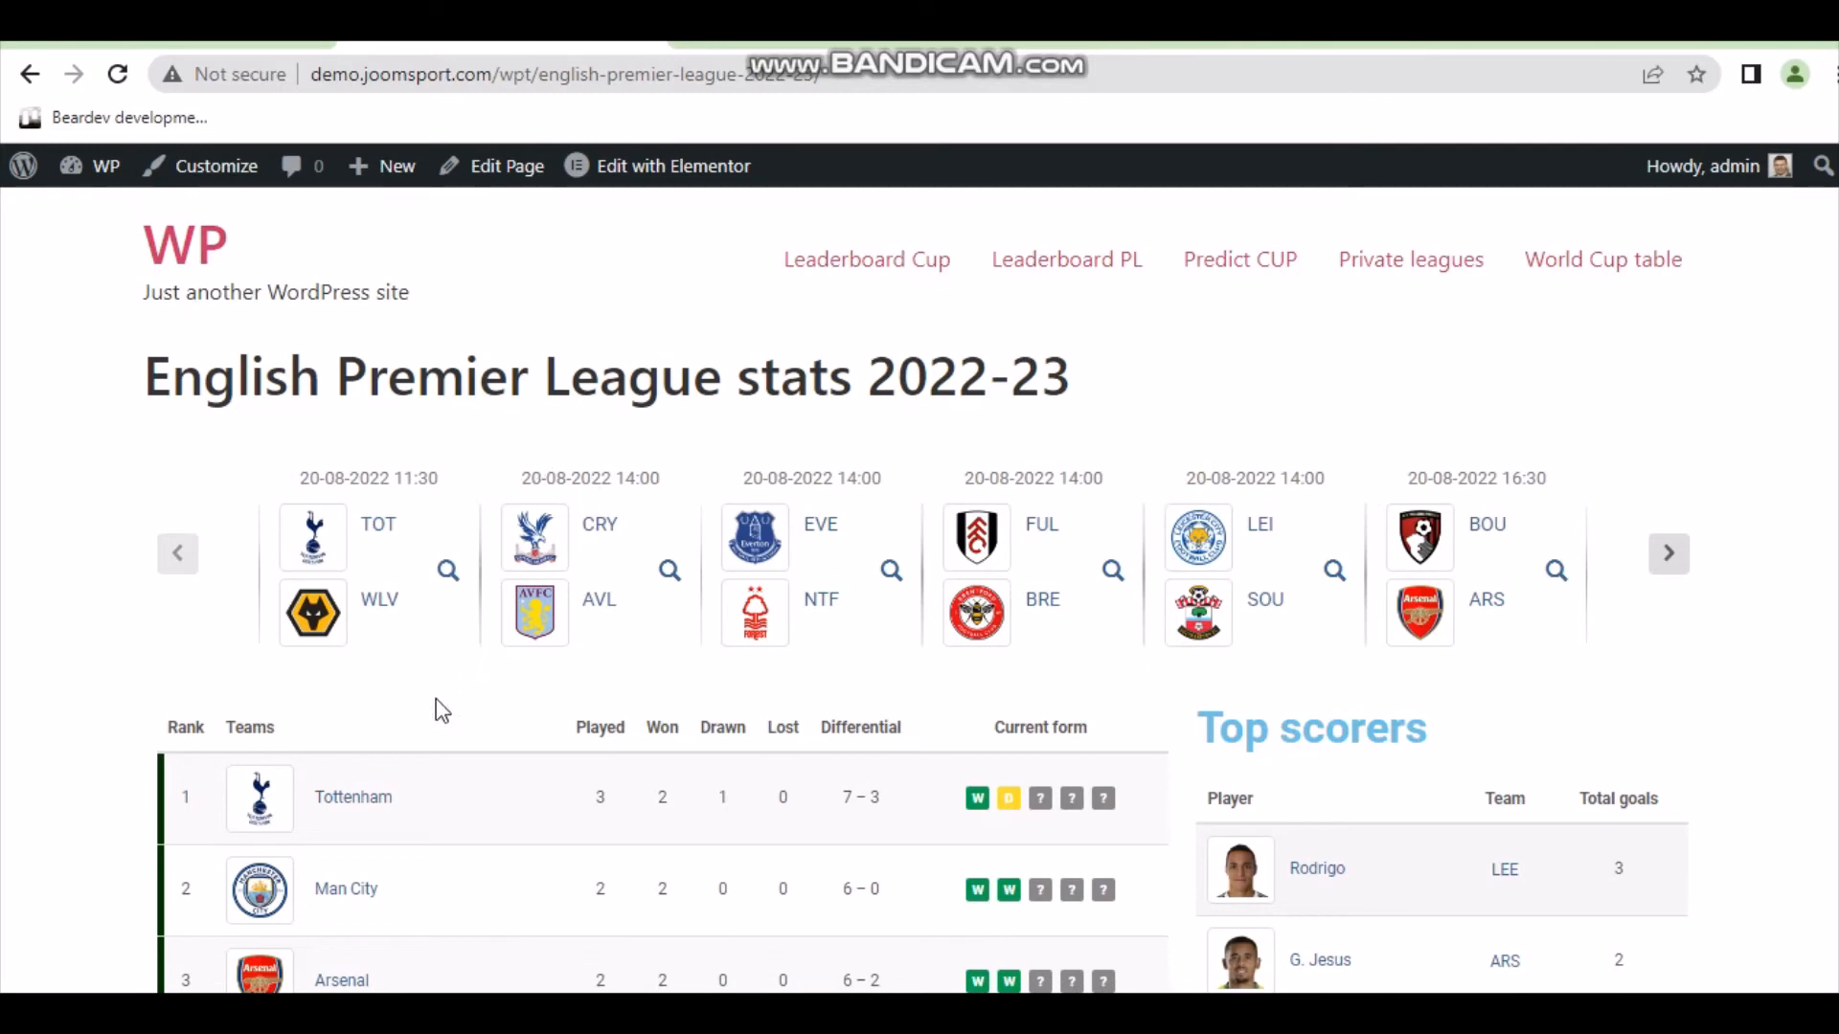
Test the enabled redirect by opening Tottenham's team page again and following its Standings link.
click(370, 800)
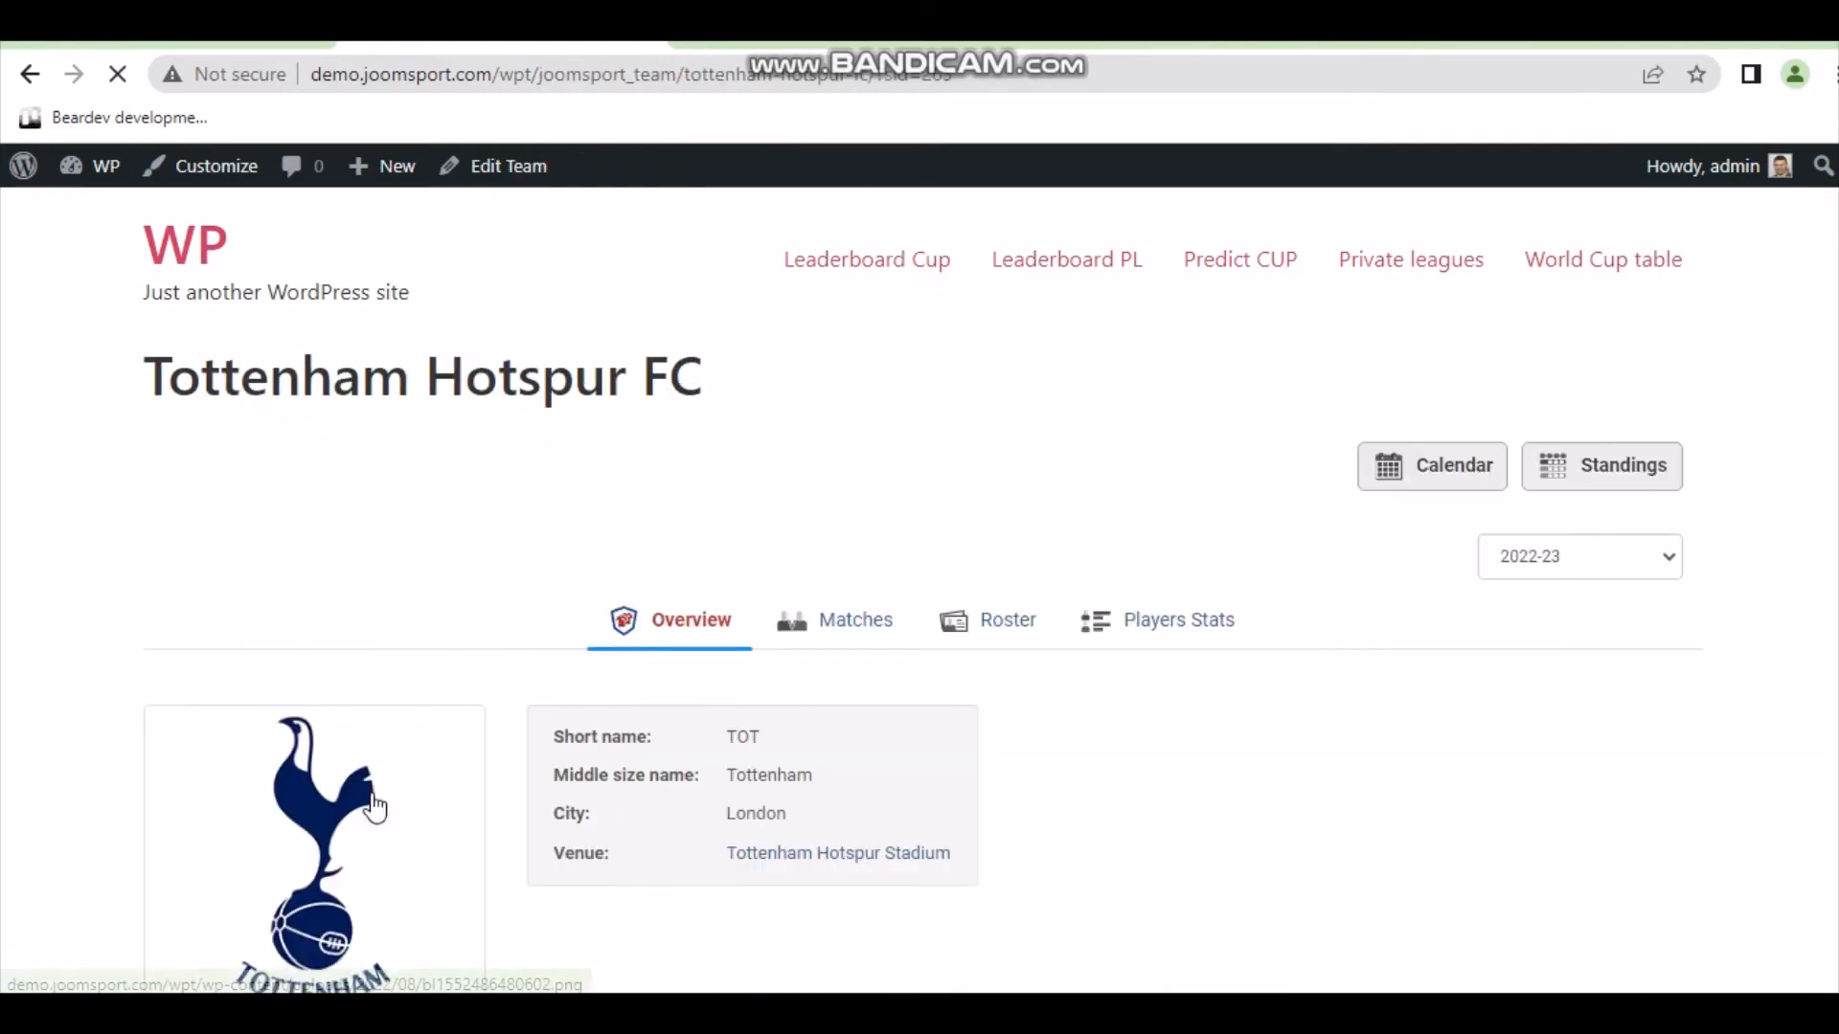
click(1612, 474)
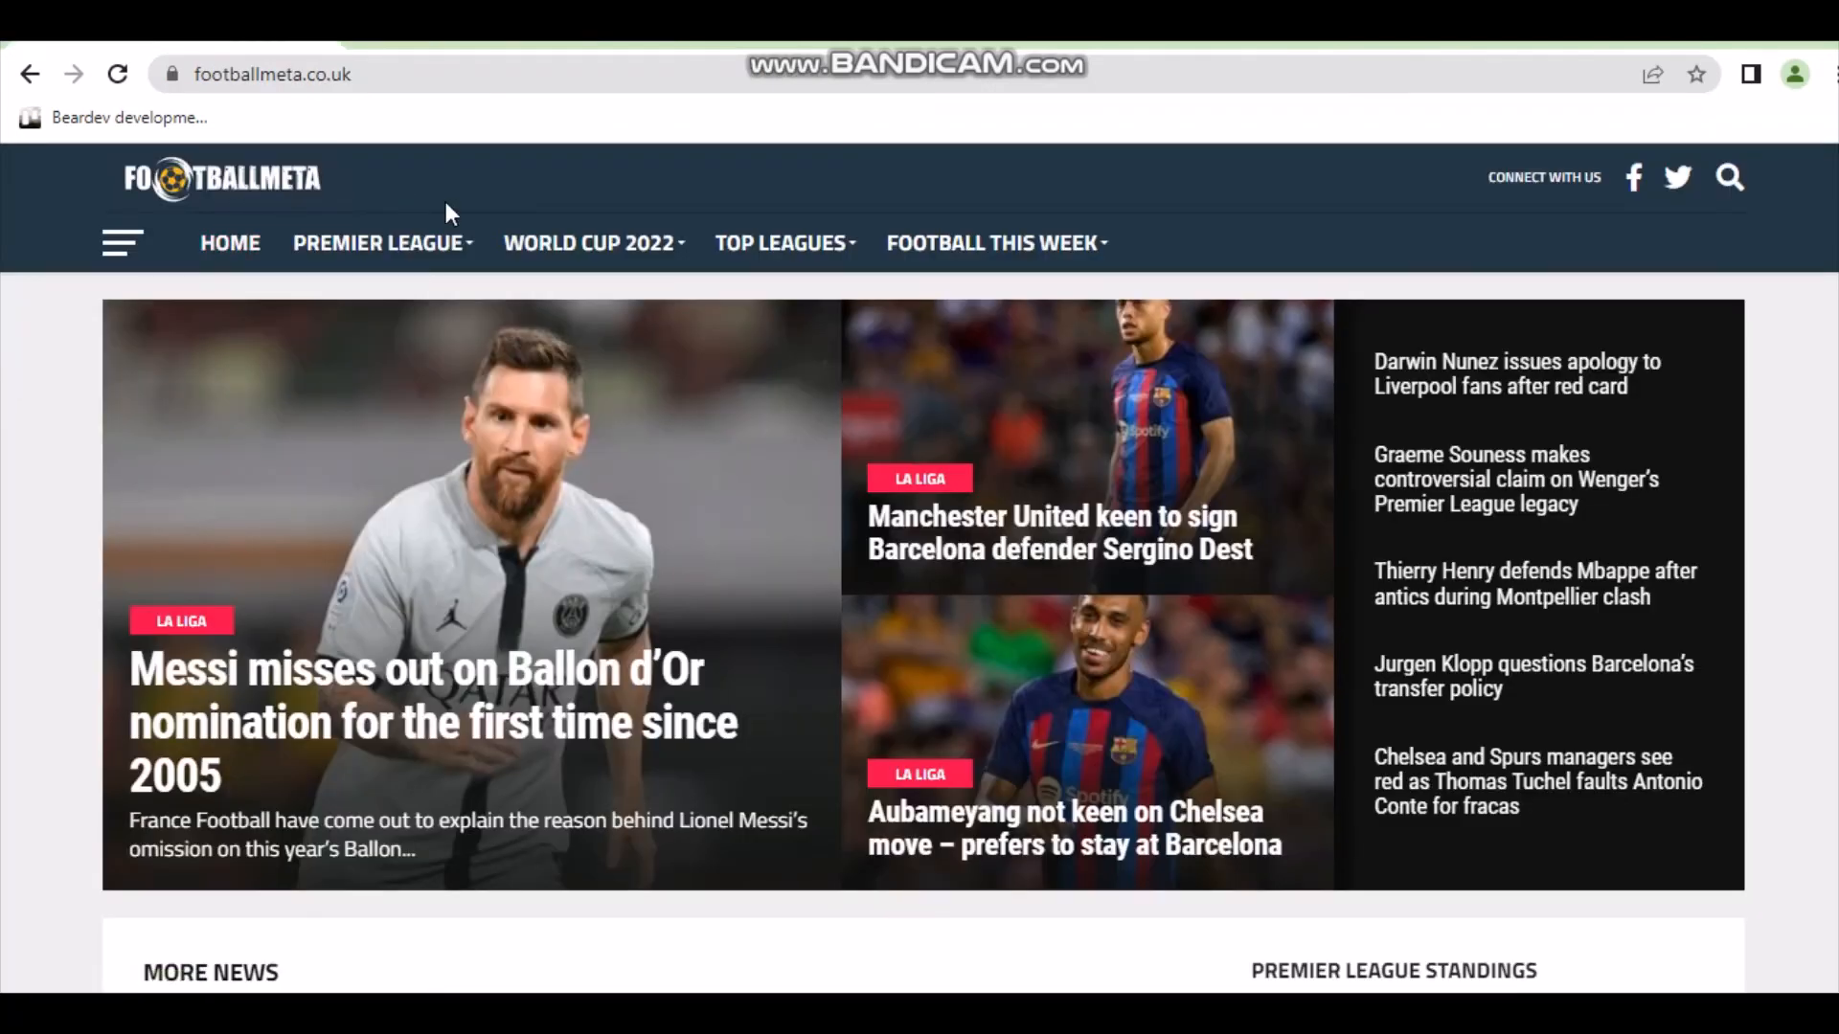
Open the English Premier League page on footballmeta.co.uk and examine its headlines, 2021/22 table, top scorers and top assists.
mouse_move(424, 259)
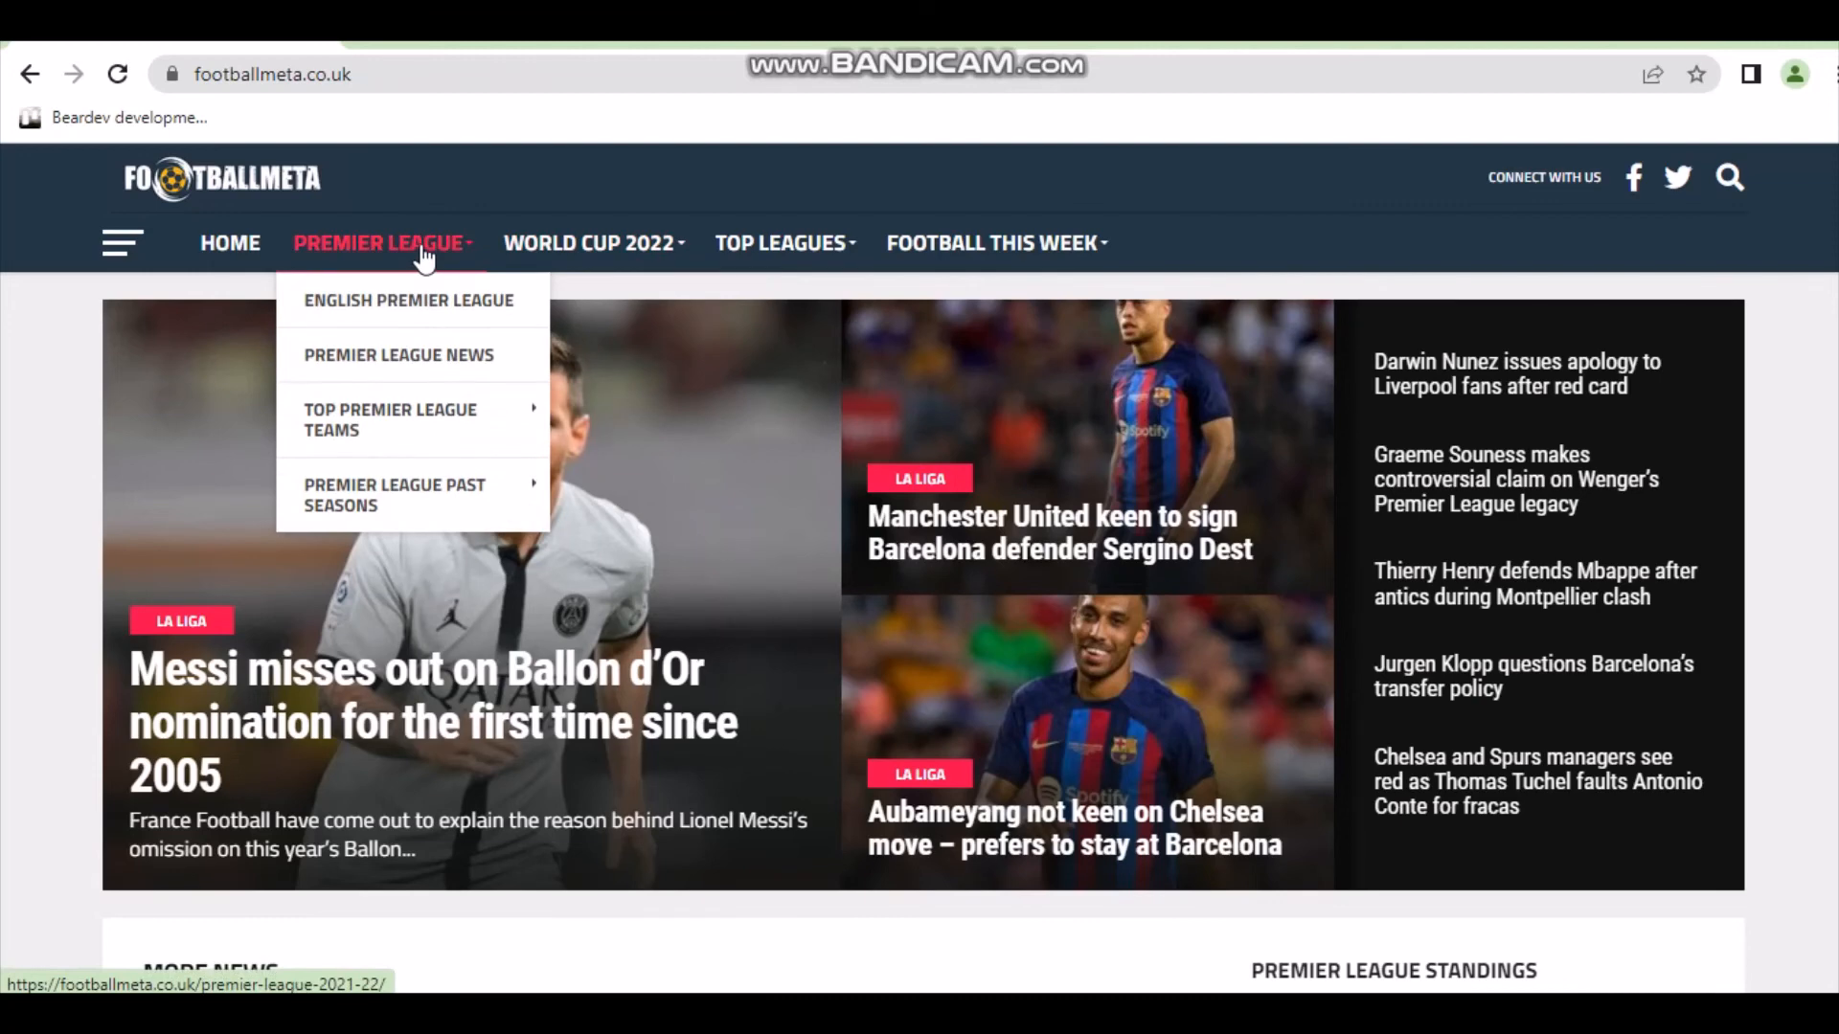
click(413, 311)
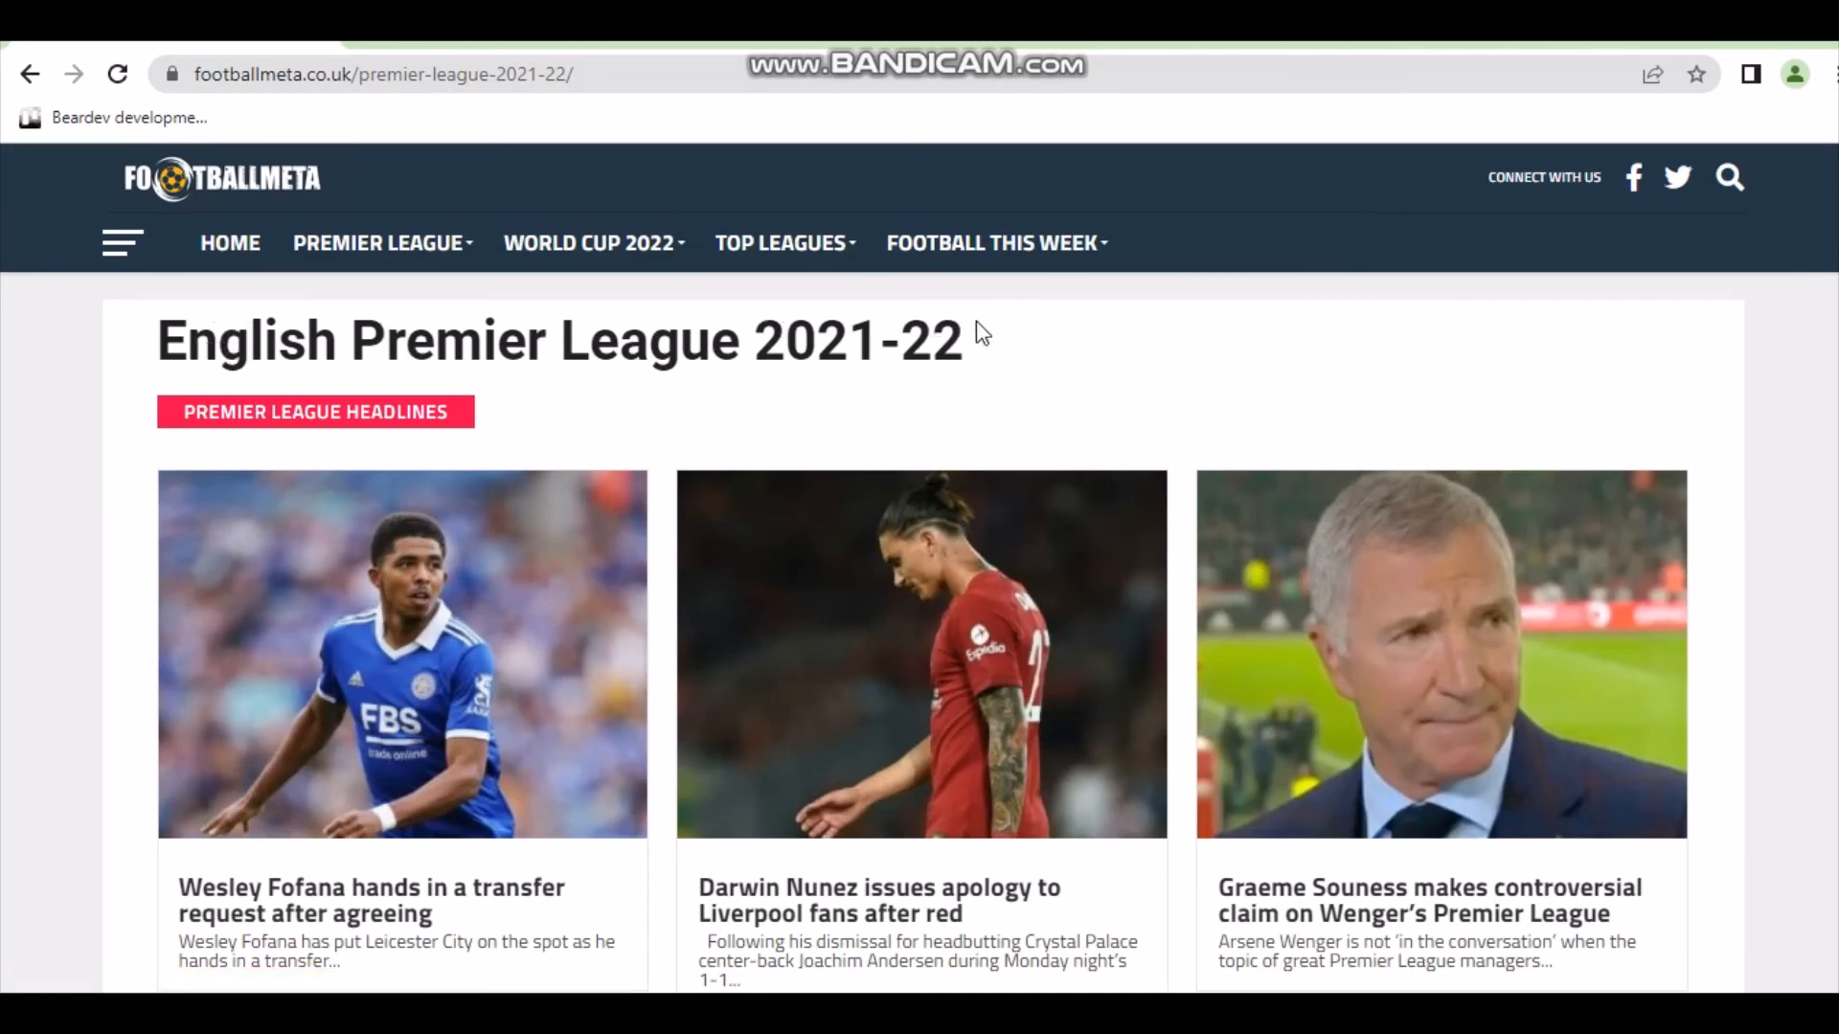
scroll(977, 330, down, 3)
scroll(1195, 475, up, 3)
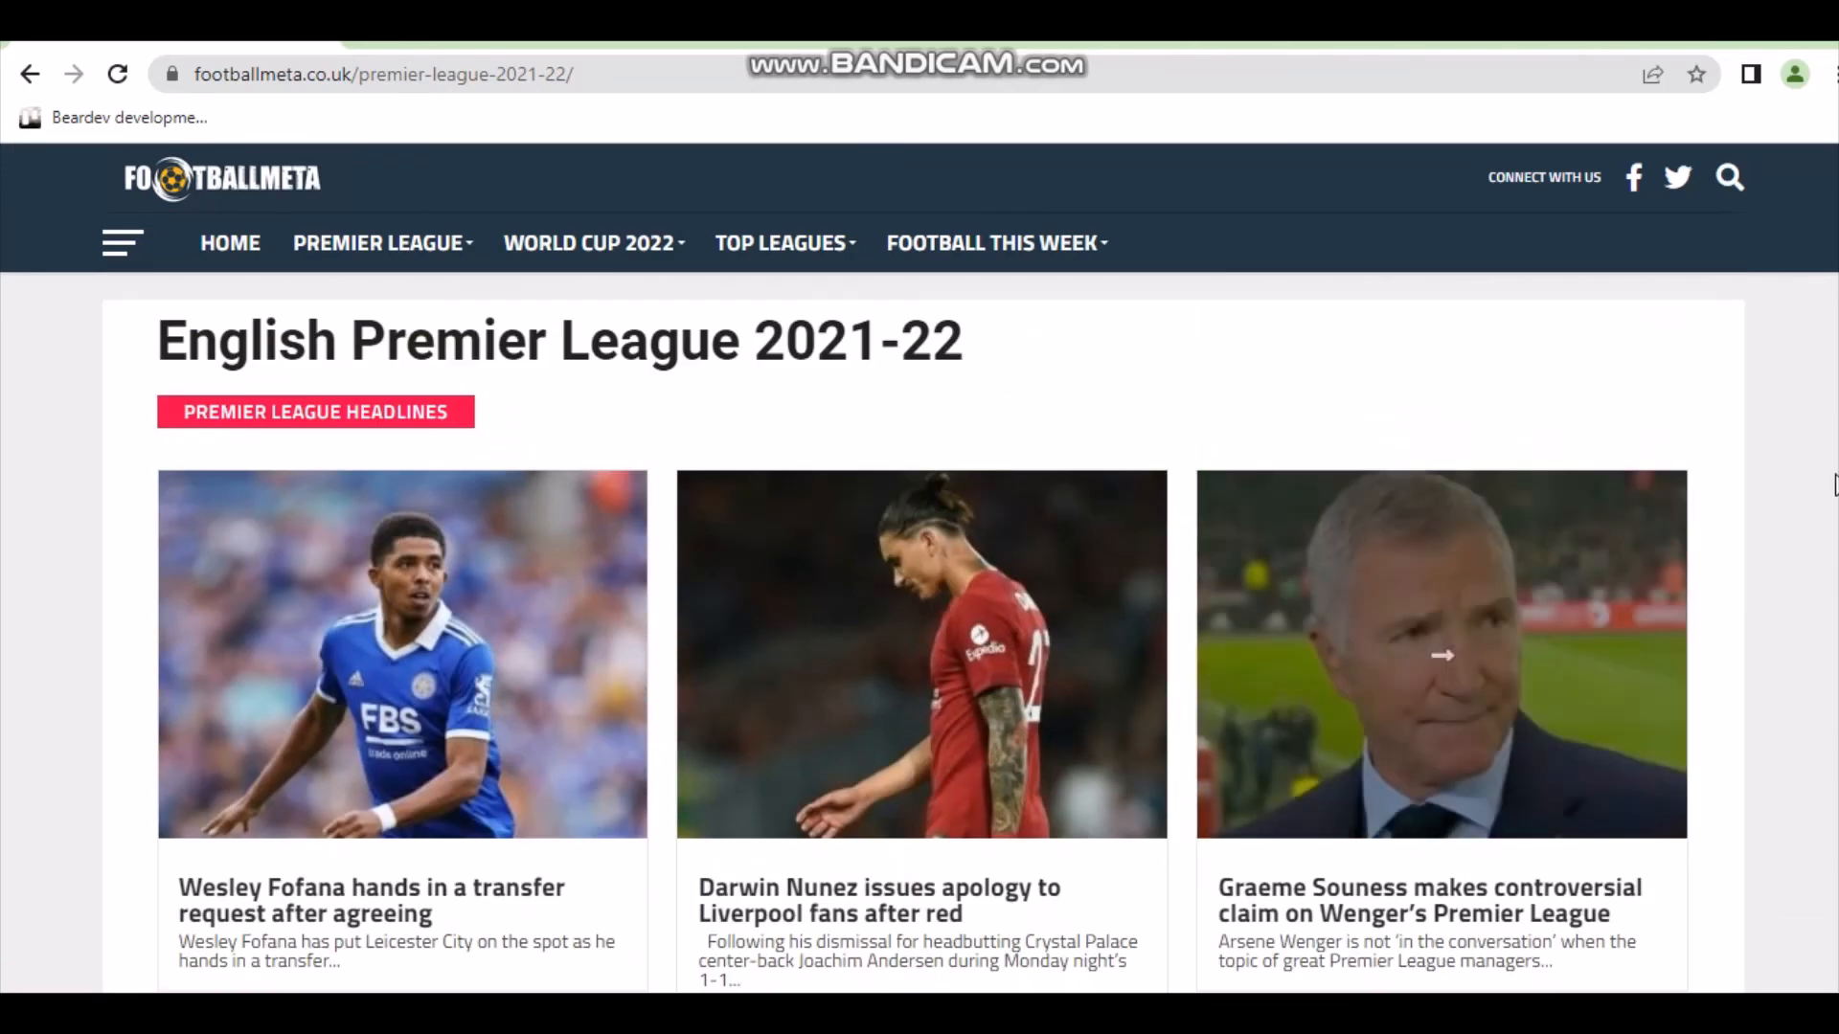
scroll(431, 613, down, 3)
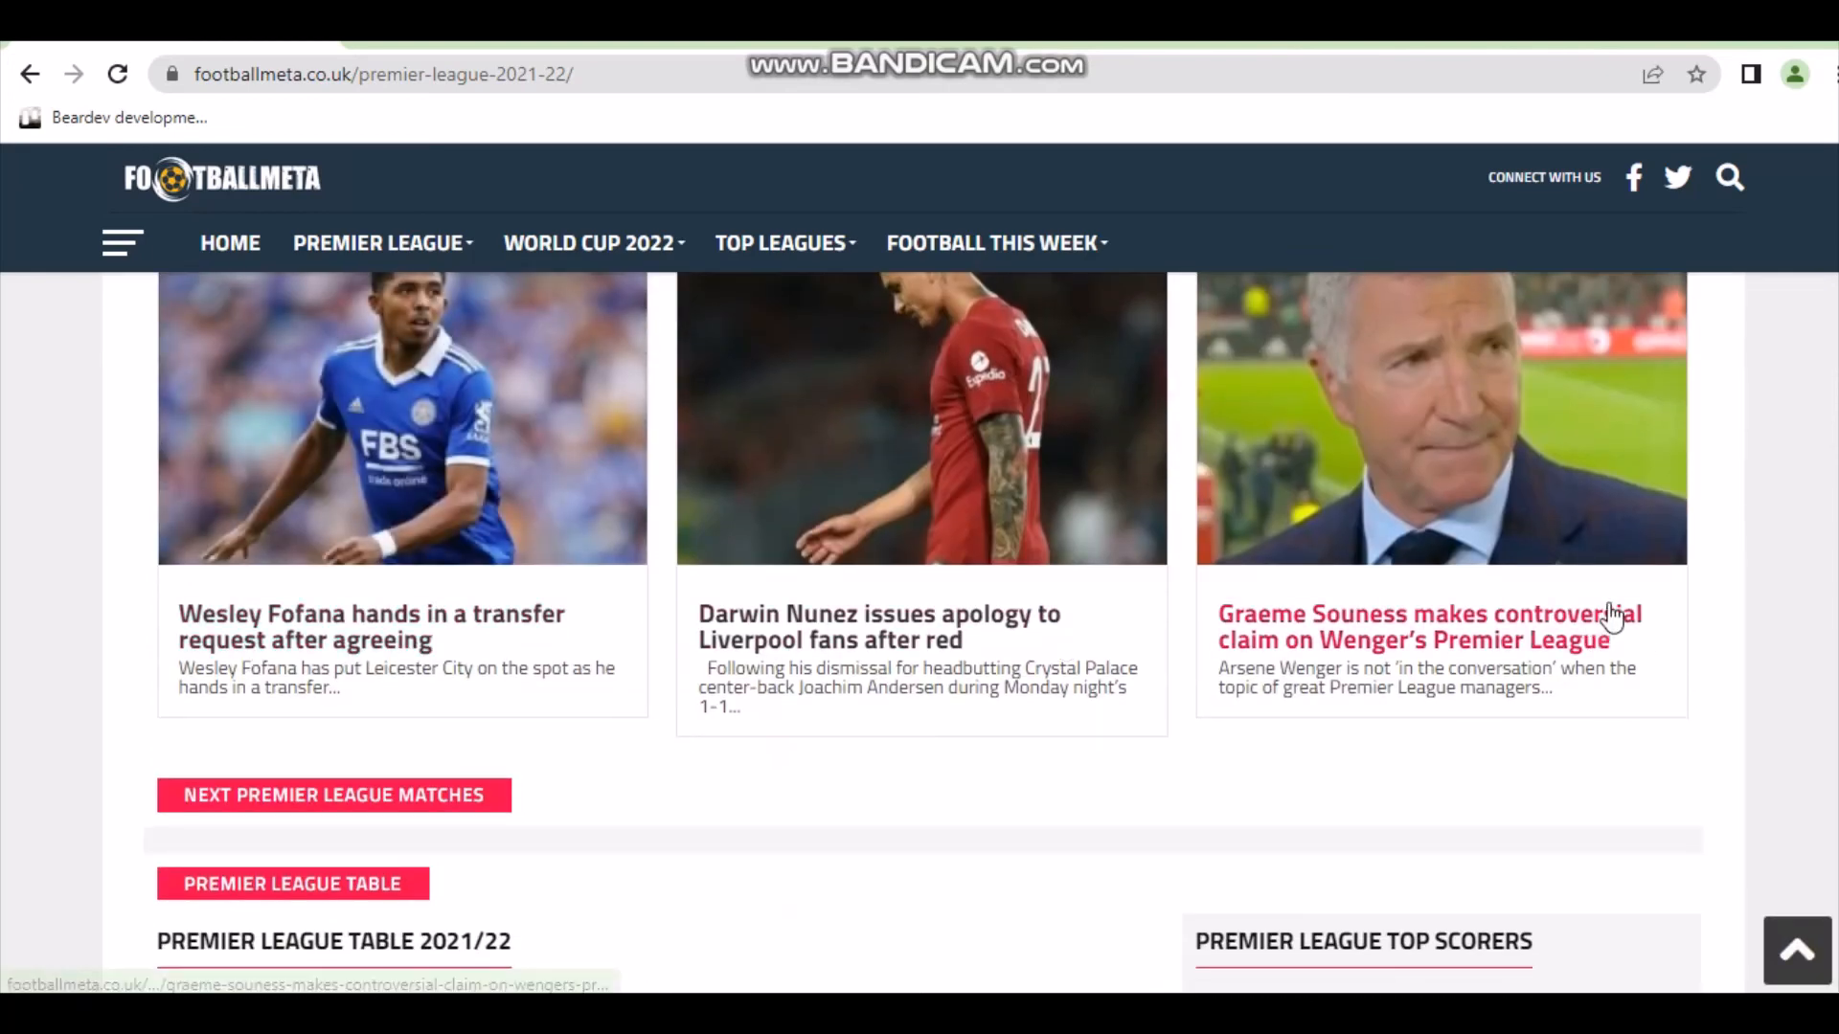
scroll(1411, 608, down, 2)
scroll(1245, 522, down, 3)
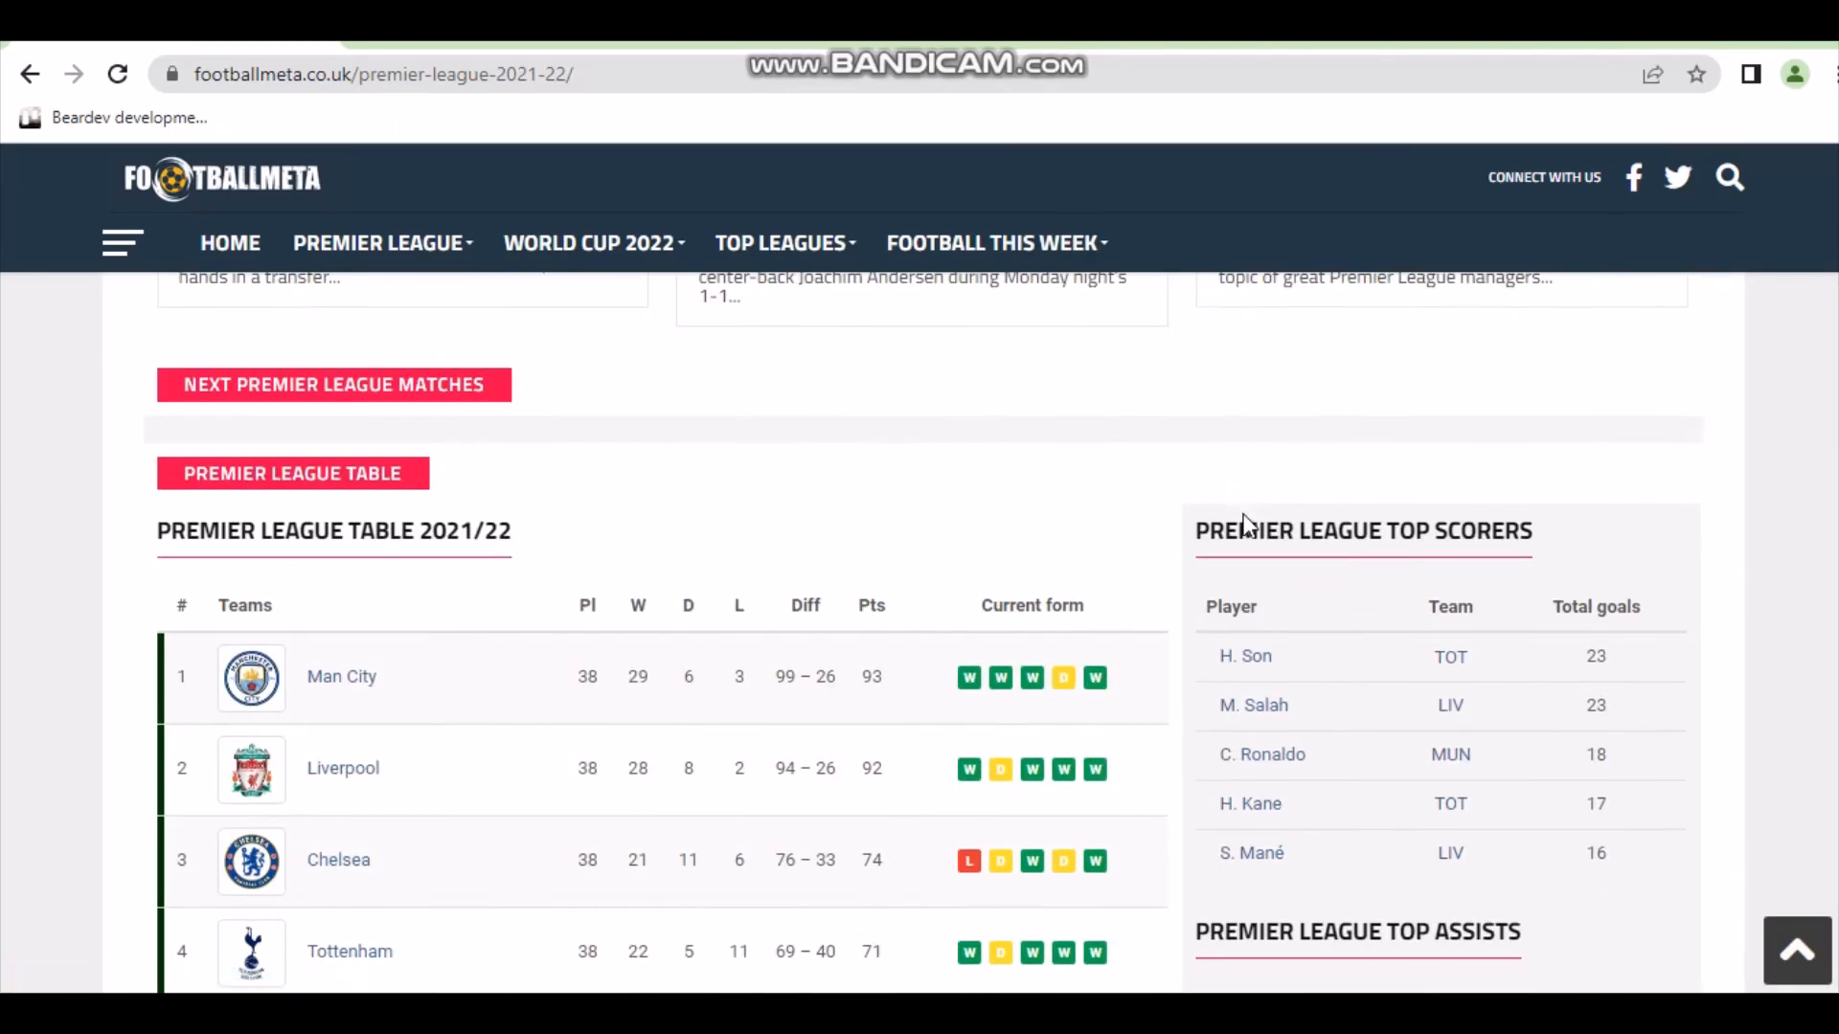
scroll(1245, 522, down, 3)
scroll(985, 517, down, 2)
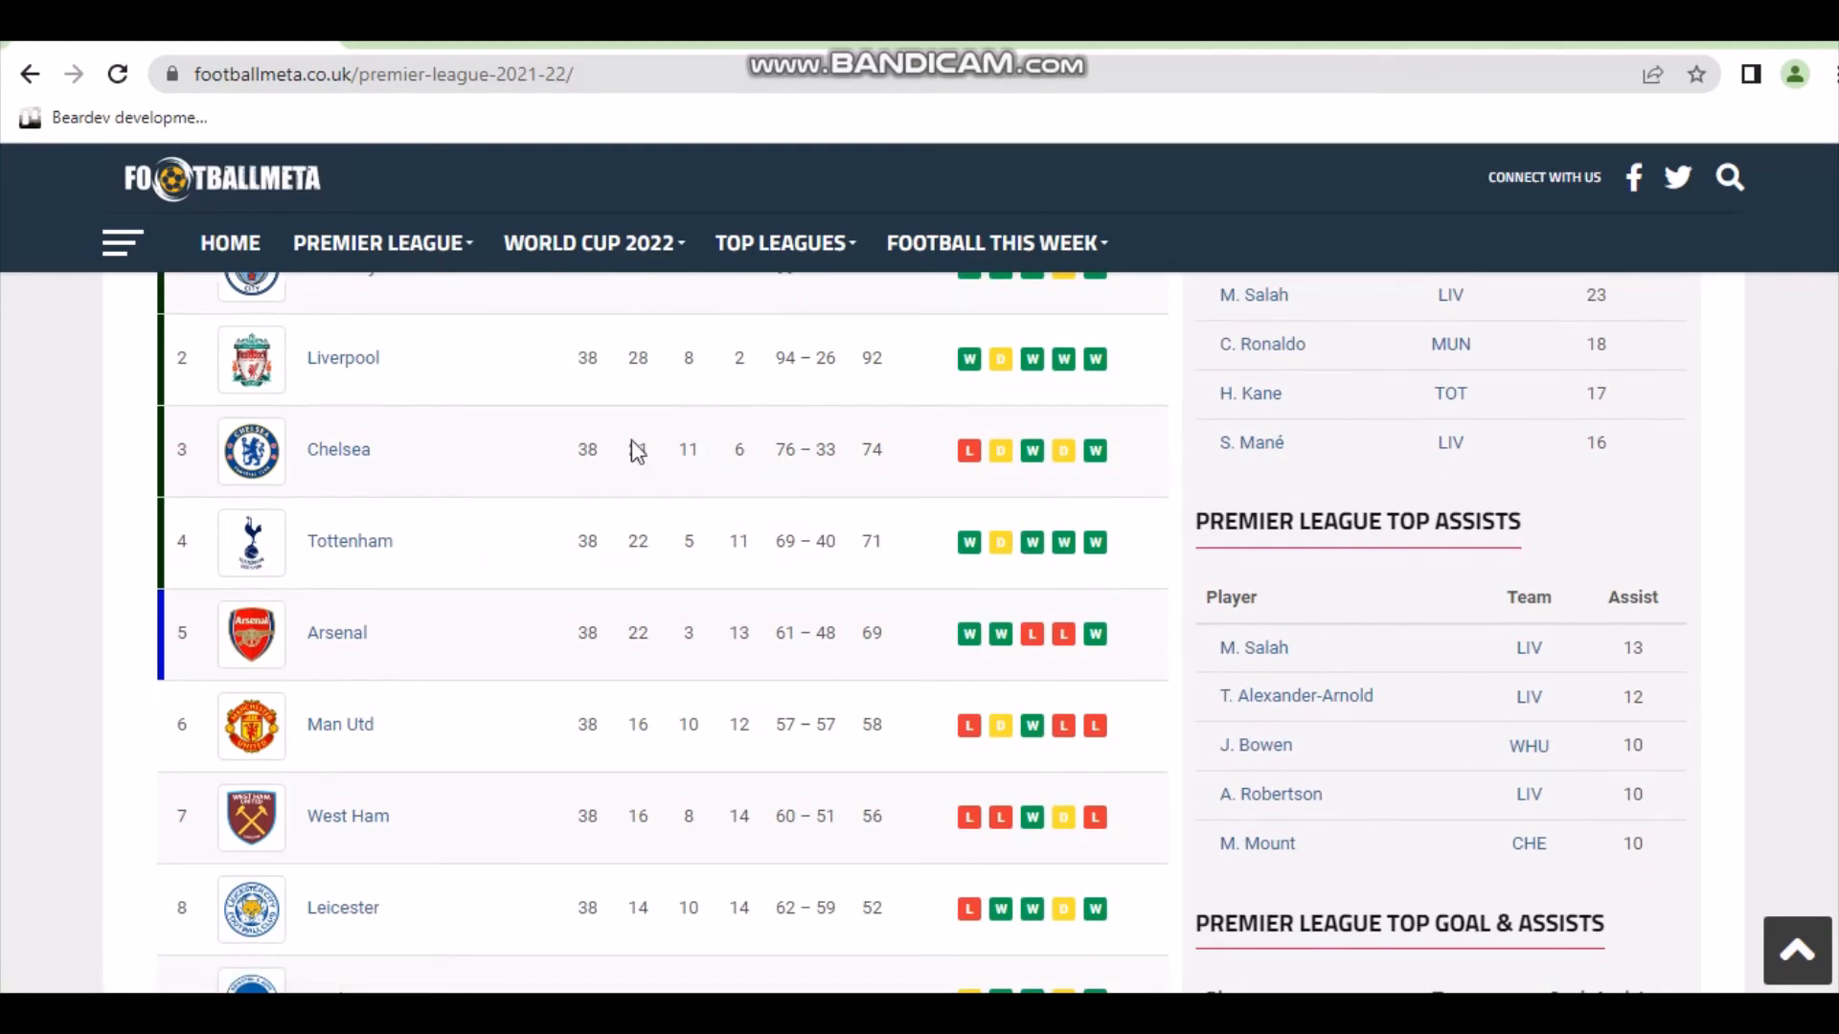
scroll(801, 464, up, 3)
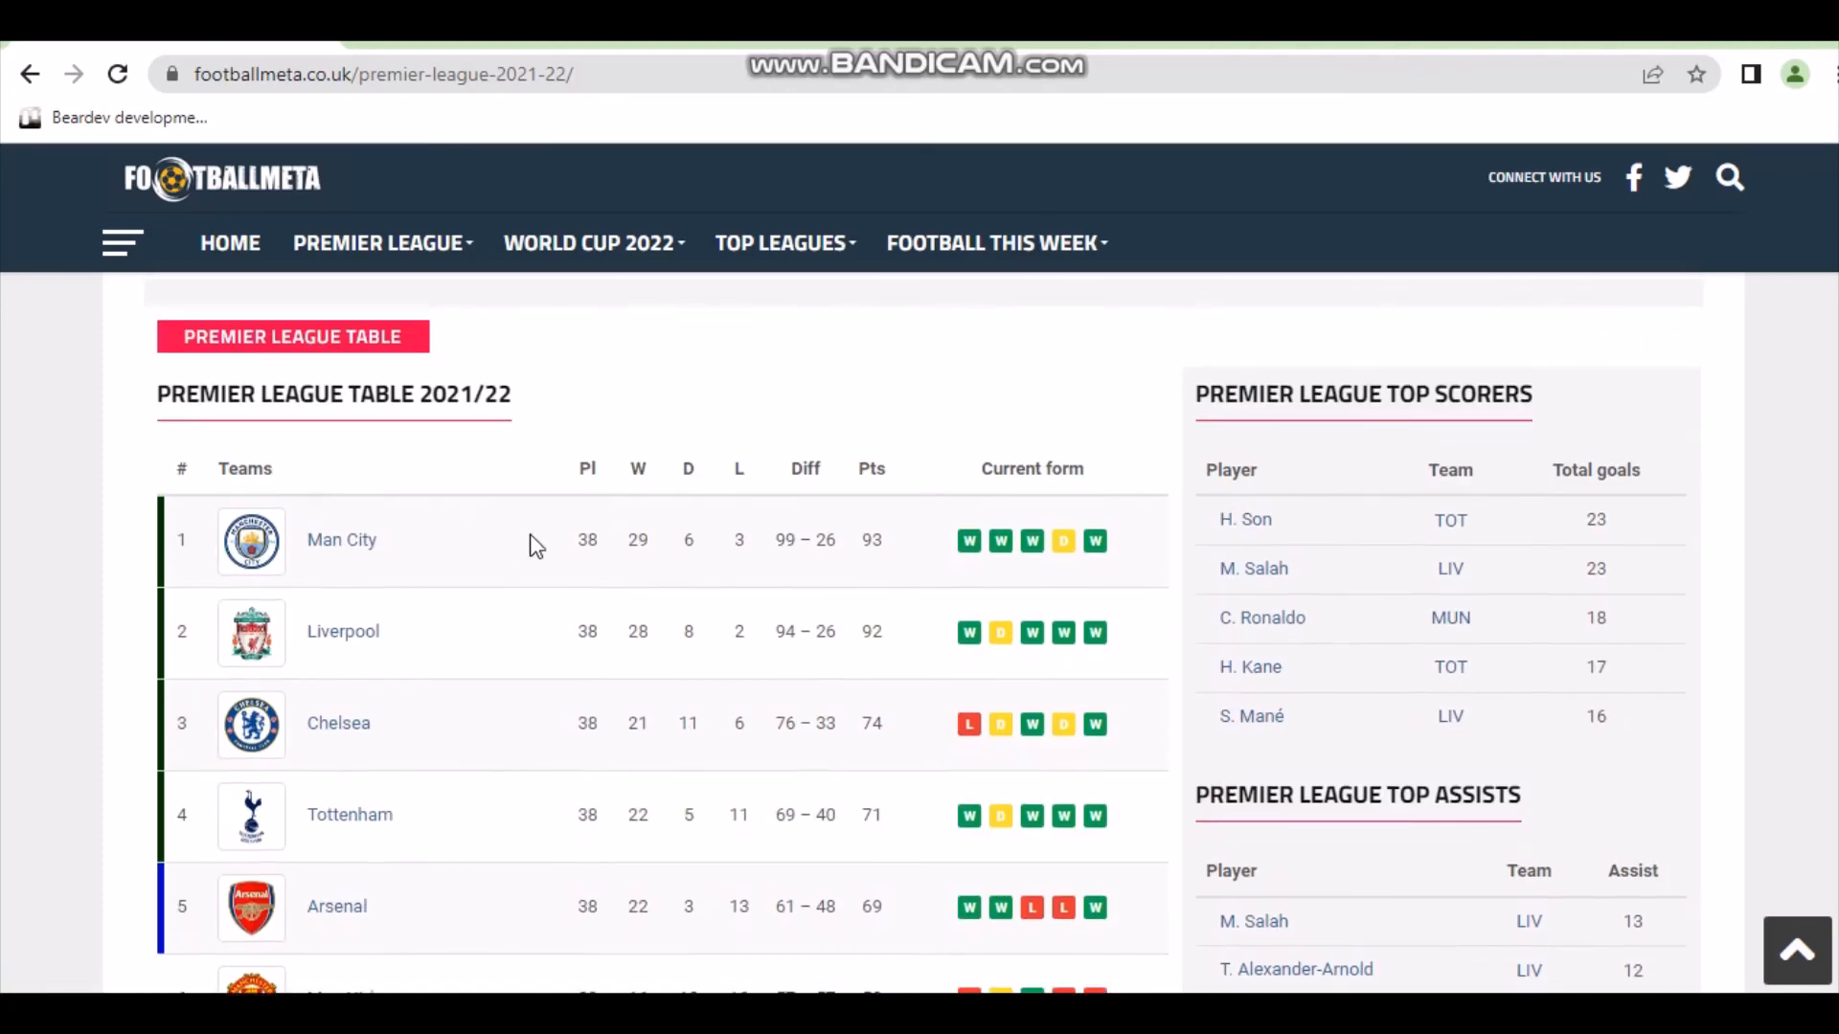
Examine the 2022 team stats, latest results slider and news section on the Football Meta league page, and return to its headlines.
scroll(537, 546, down, 18)
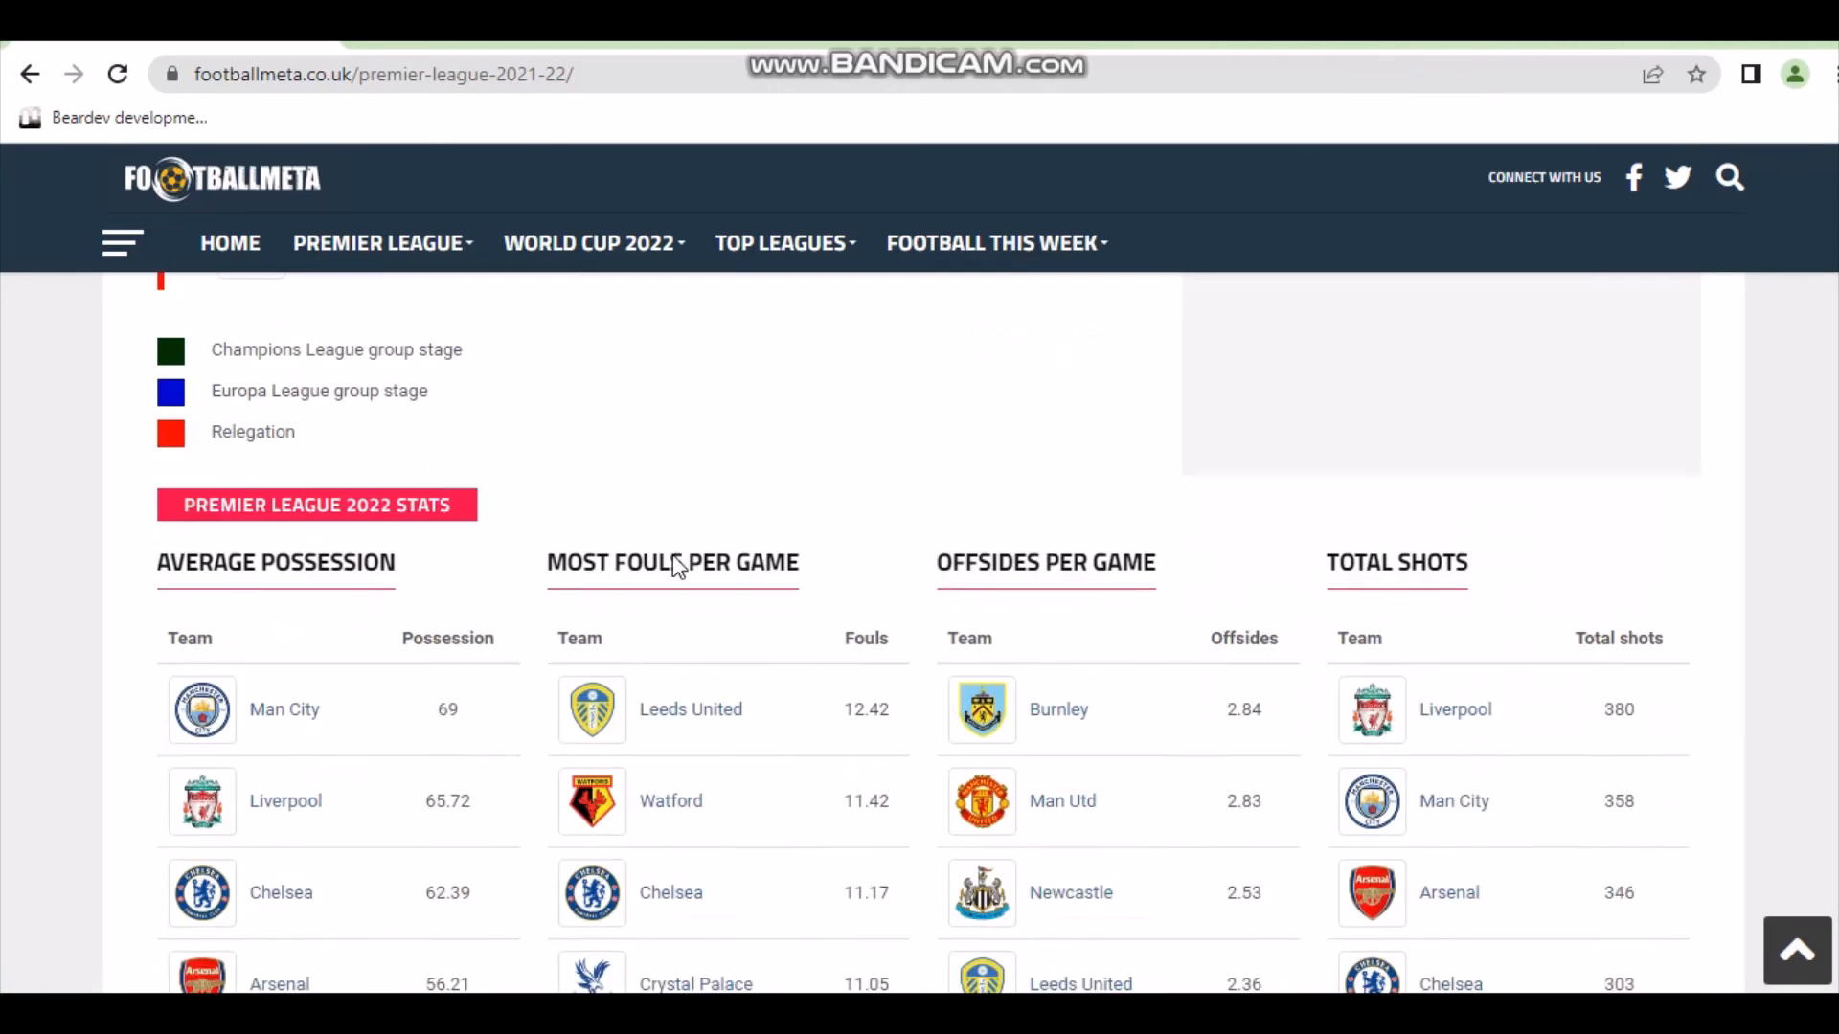
scroll(678, 565, down, 12)
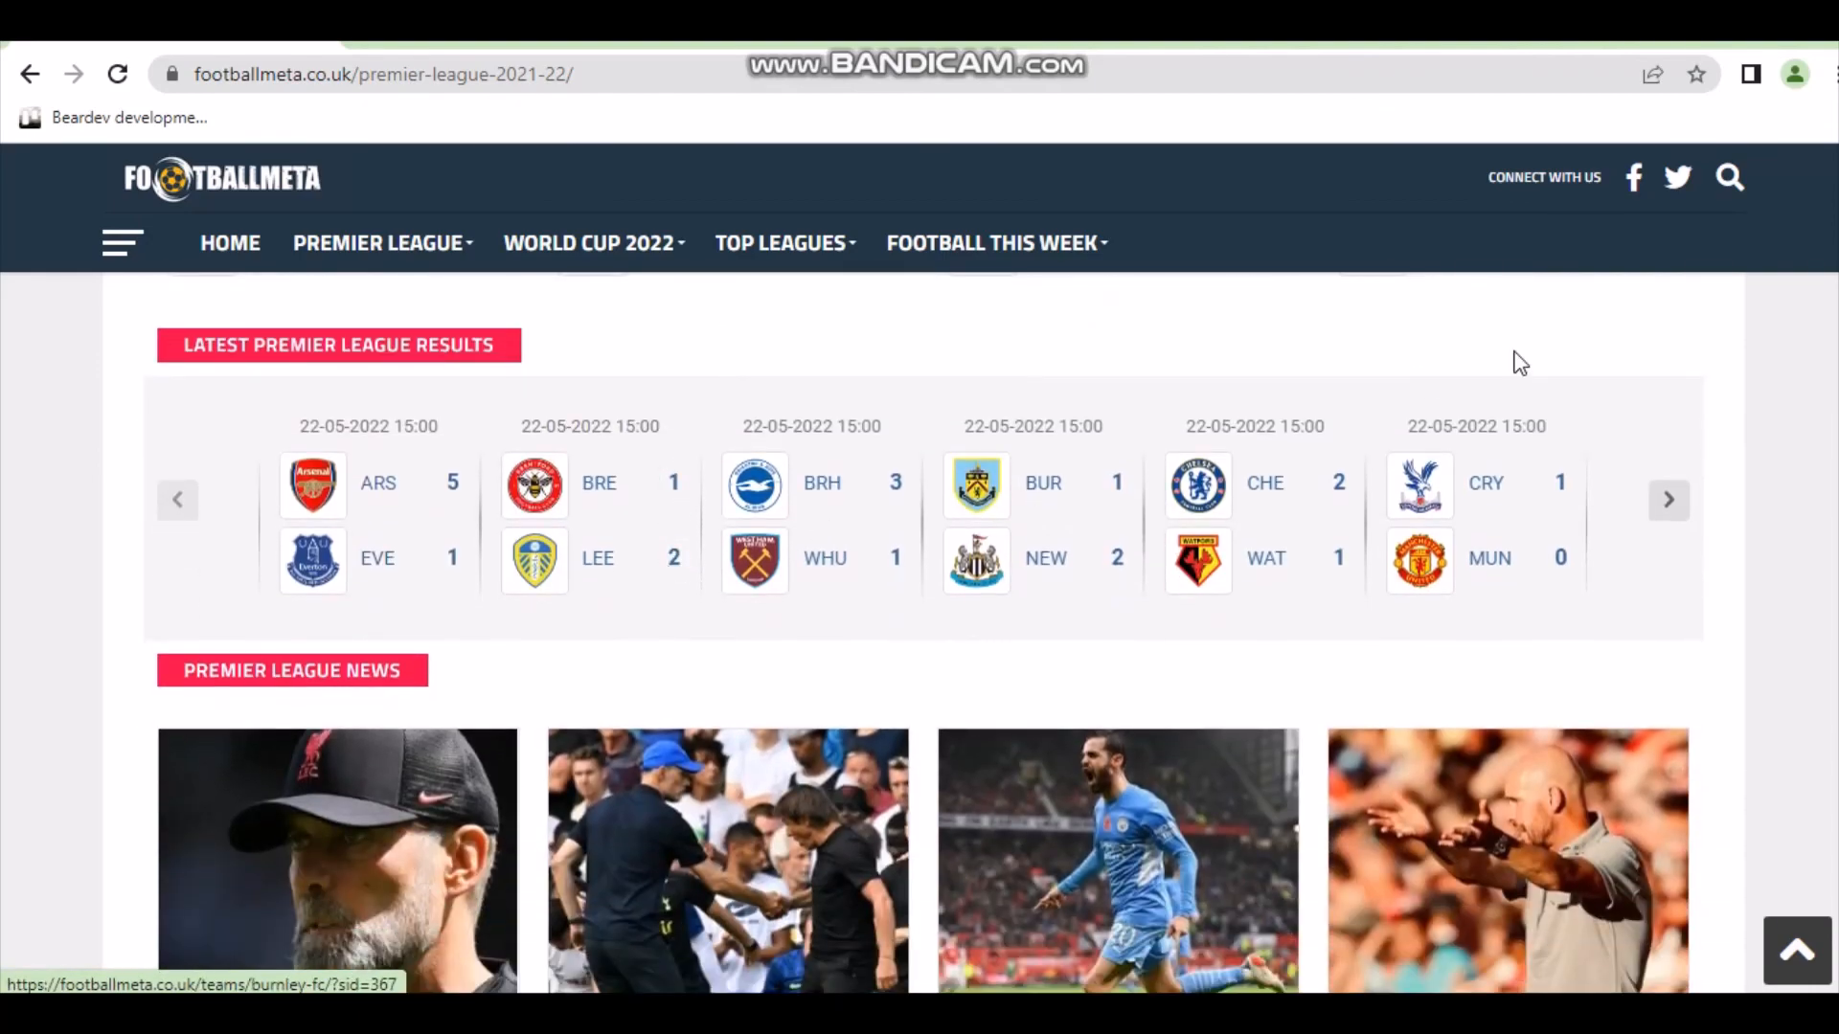
scroll(1232, 418, down, 10)
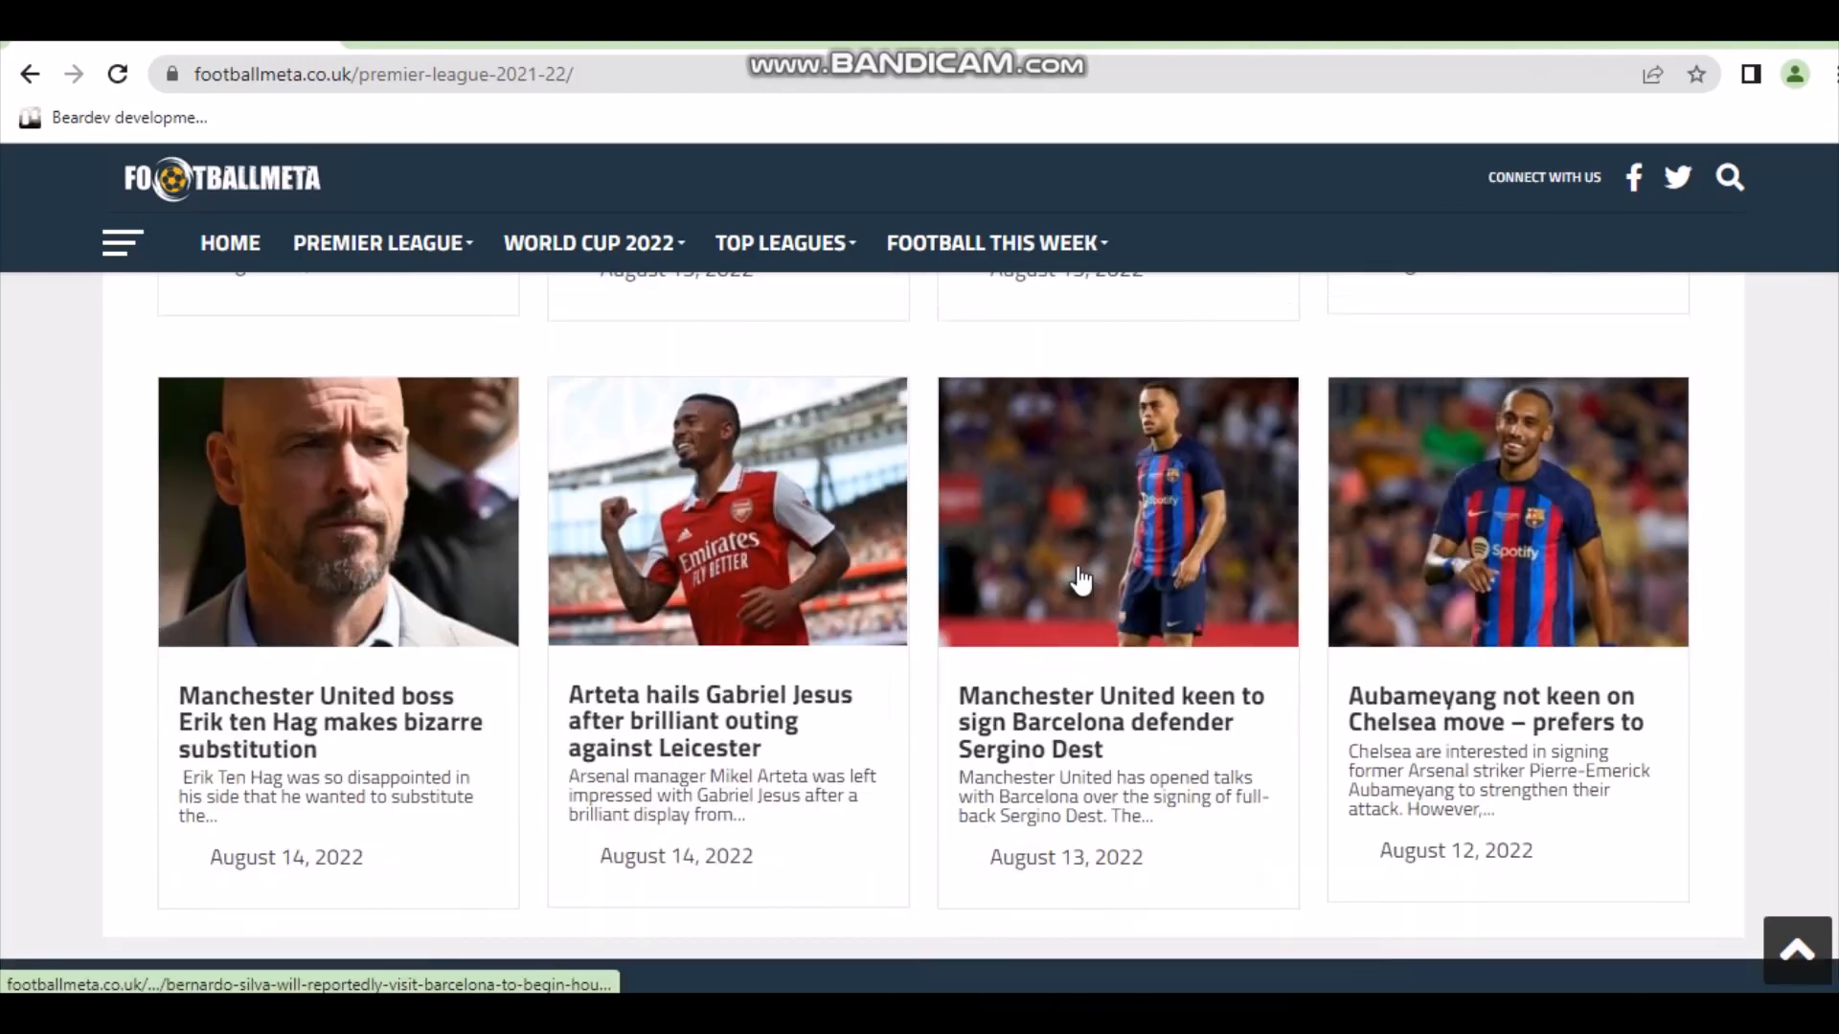
scroll(981, 644, up, 20)
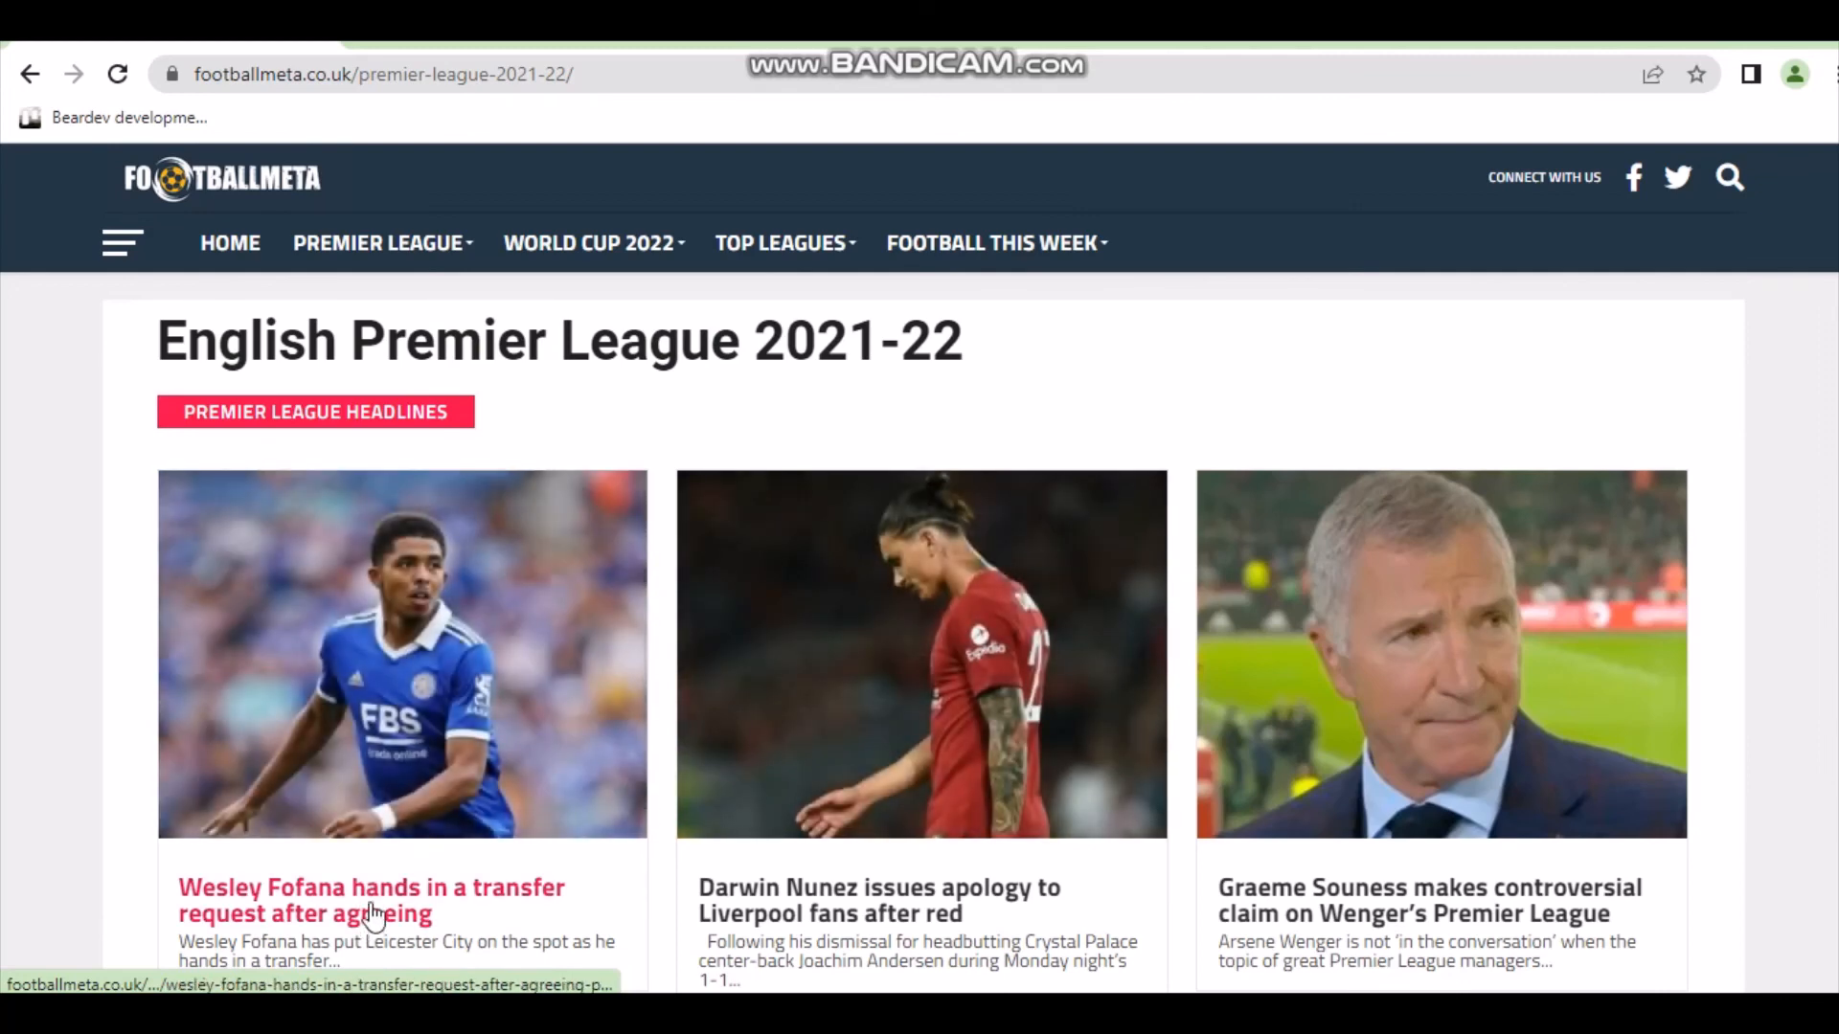
Open the Wesley Fofana transfer request article and follow the Chelsea link in its text to the team page.
click(374, 914)
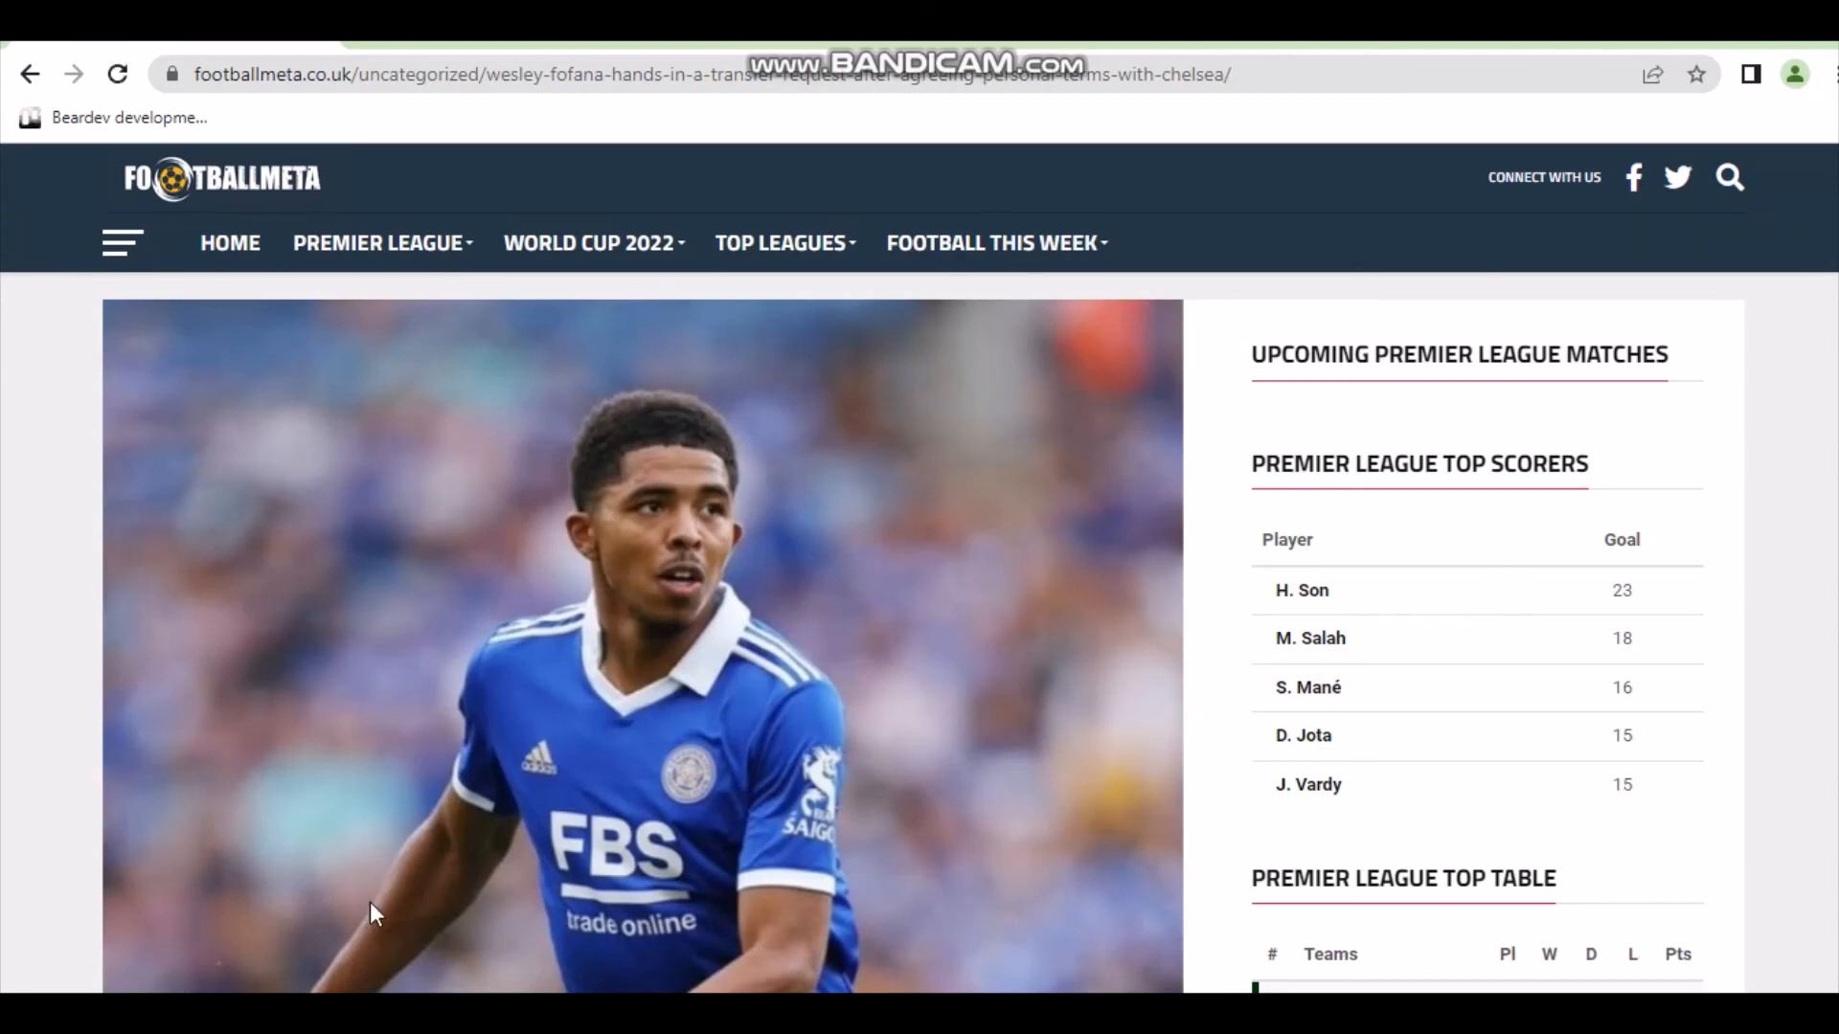
scroll(371, 905, down, 10)
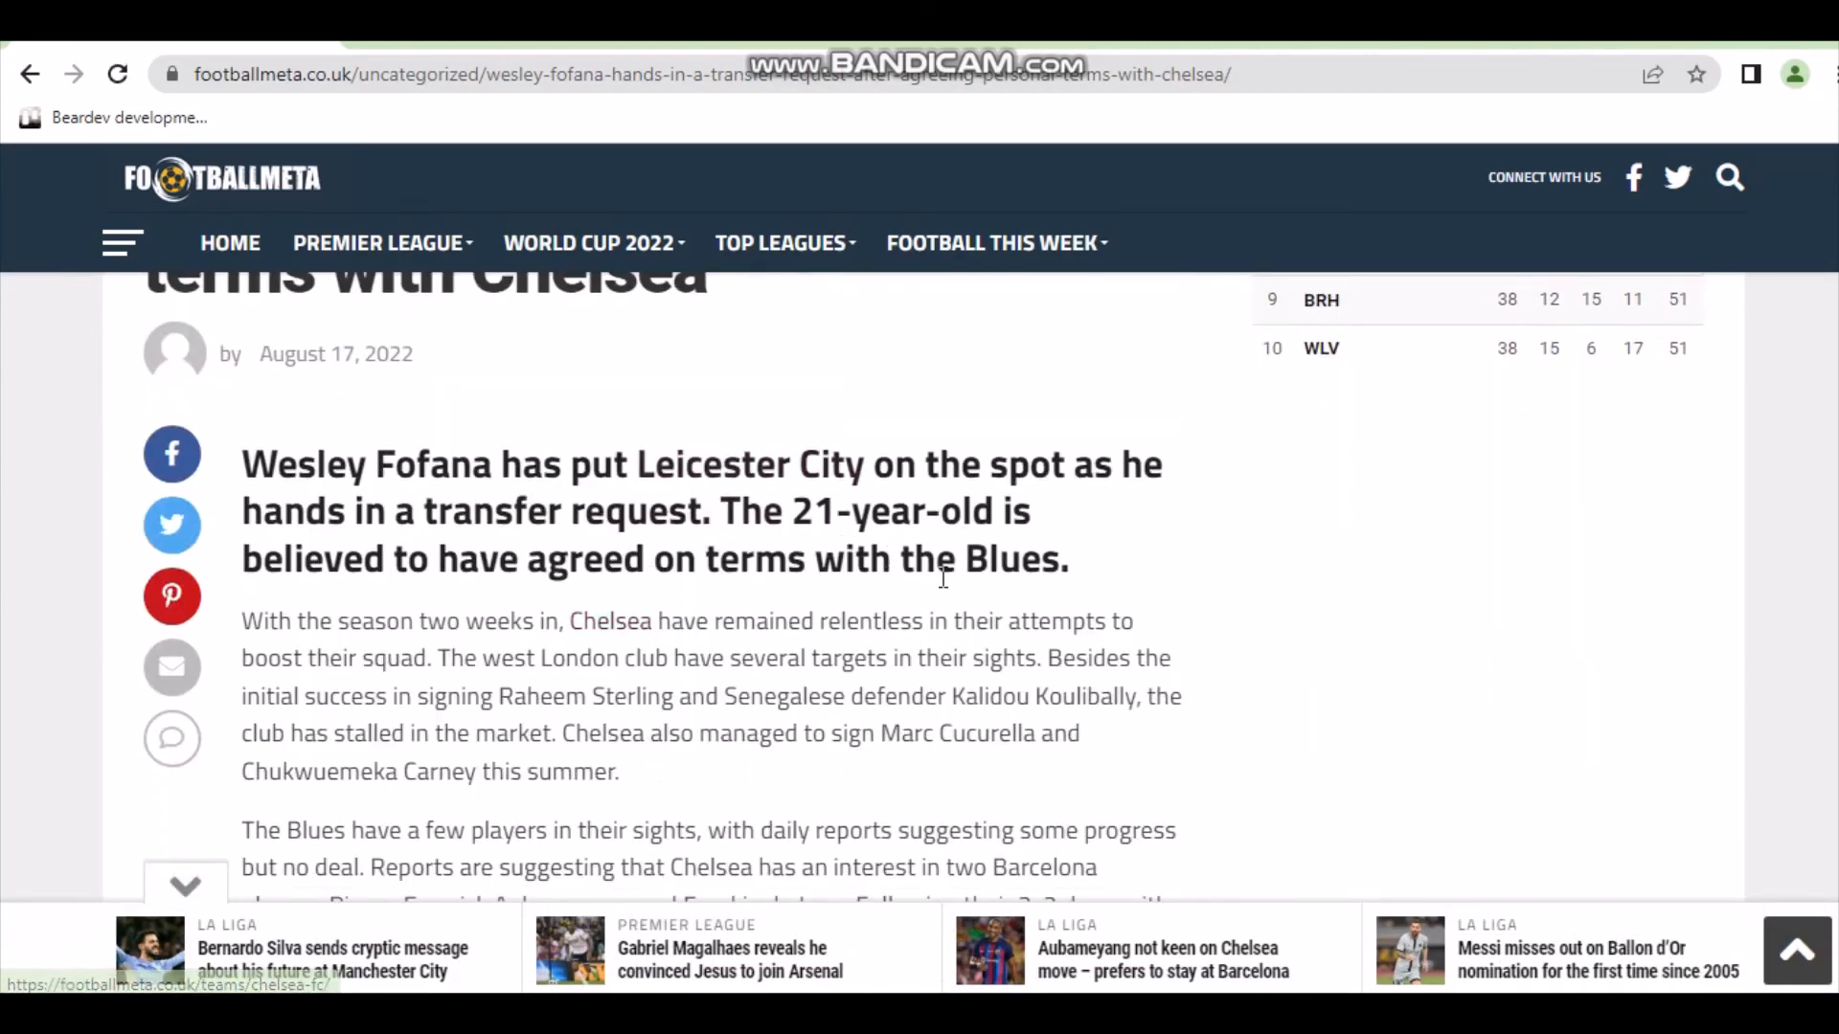
drag(740, 624, 523, 629)
click(670, 701)
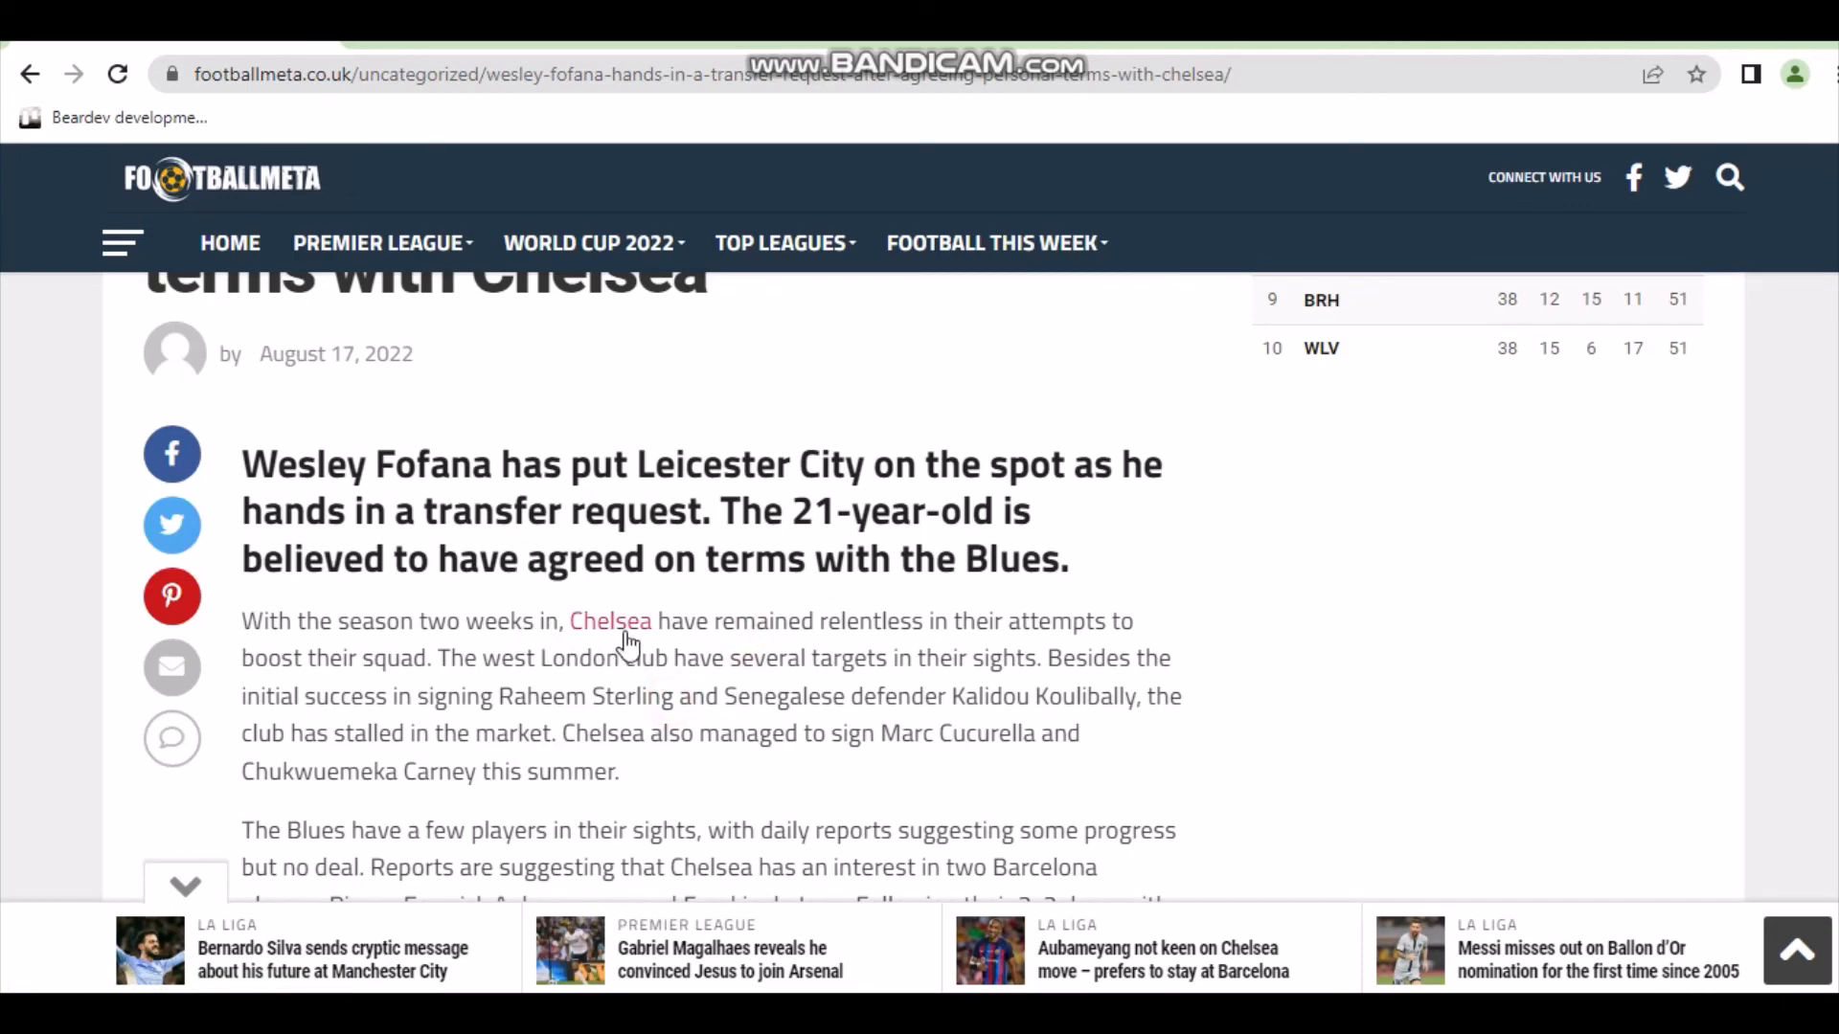
click(627, 639)
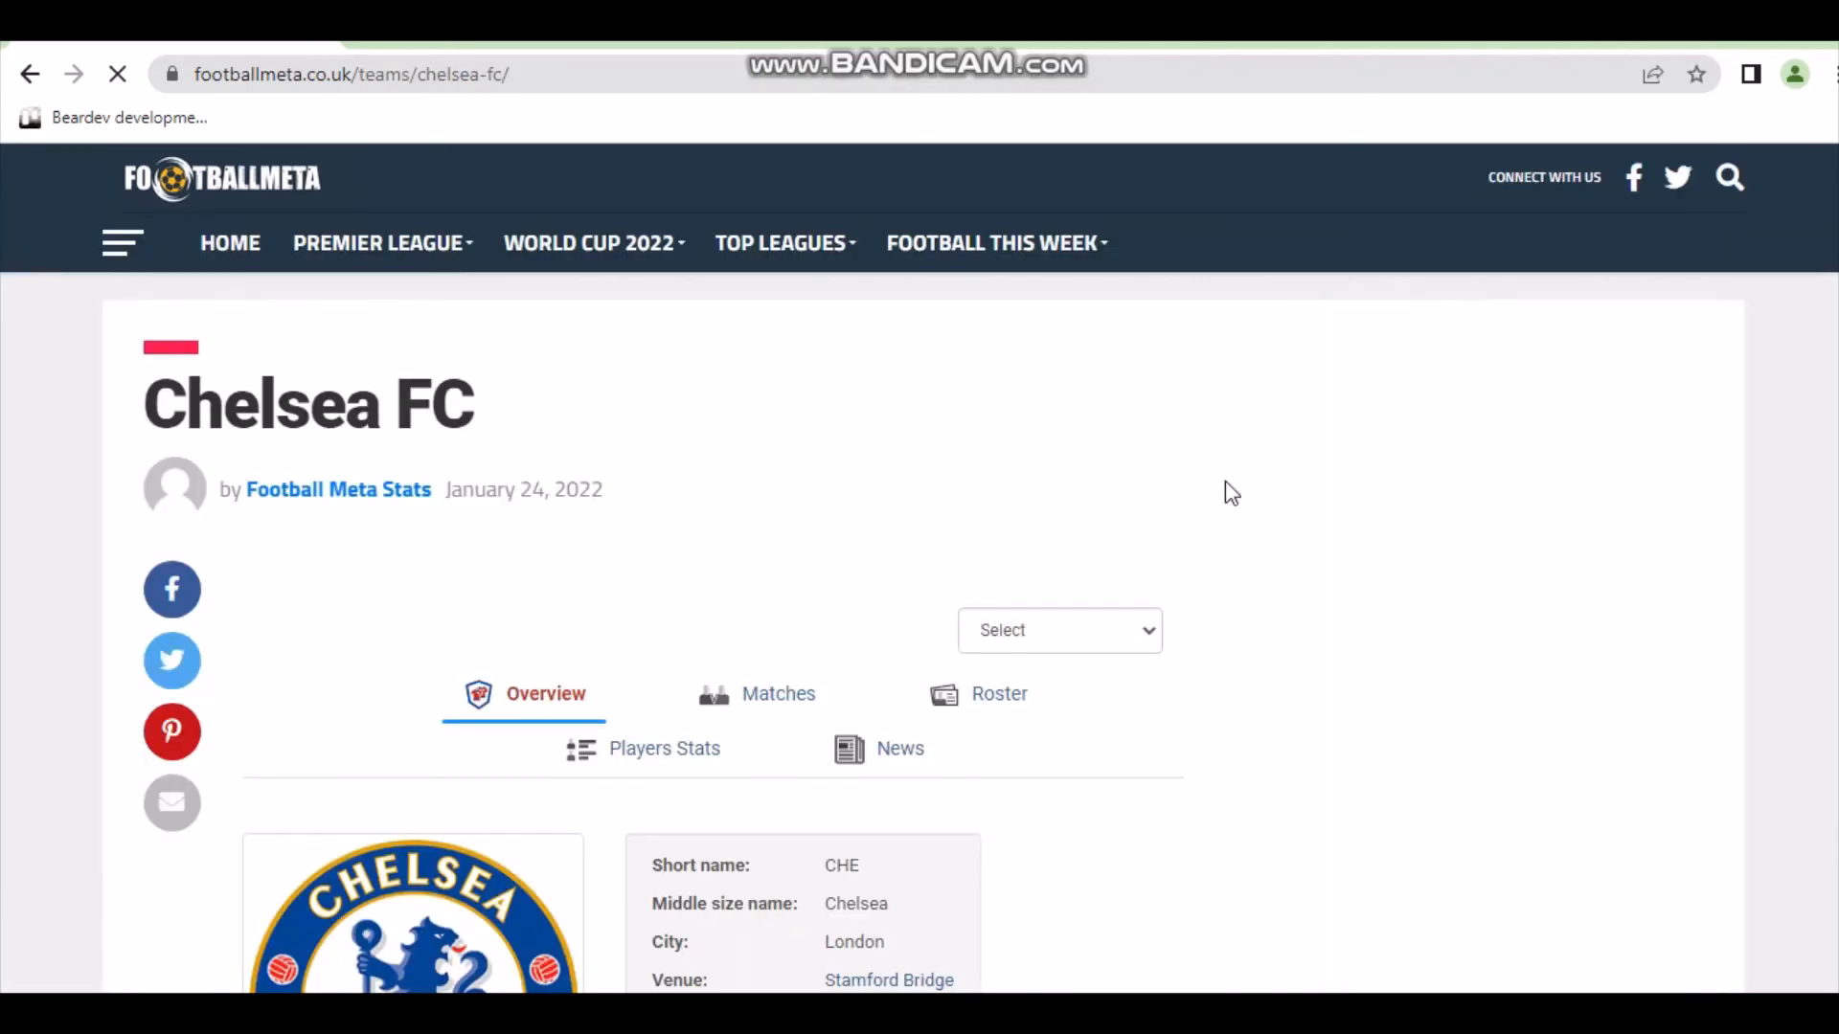
Look over the Chelsea FC team page's overview and examine the articles in its News section.
scroll(1240, 513, down, 3)
scroll(1231, 517, up, 1)
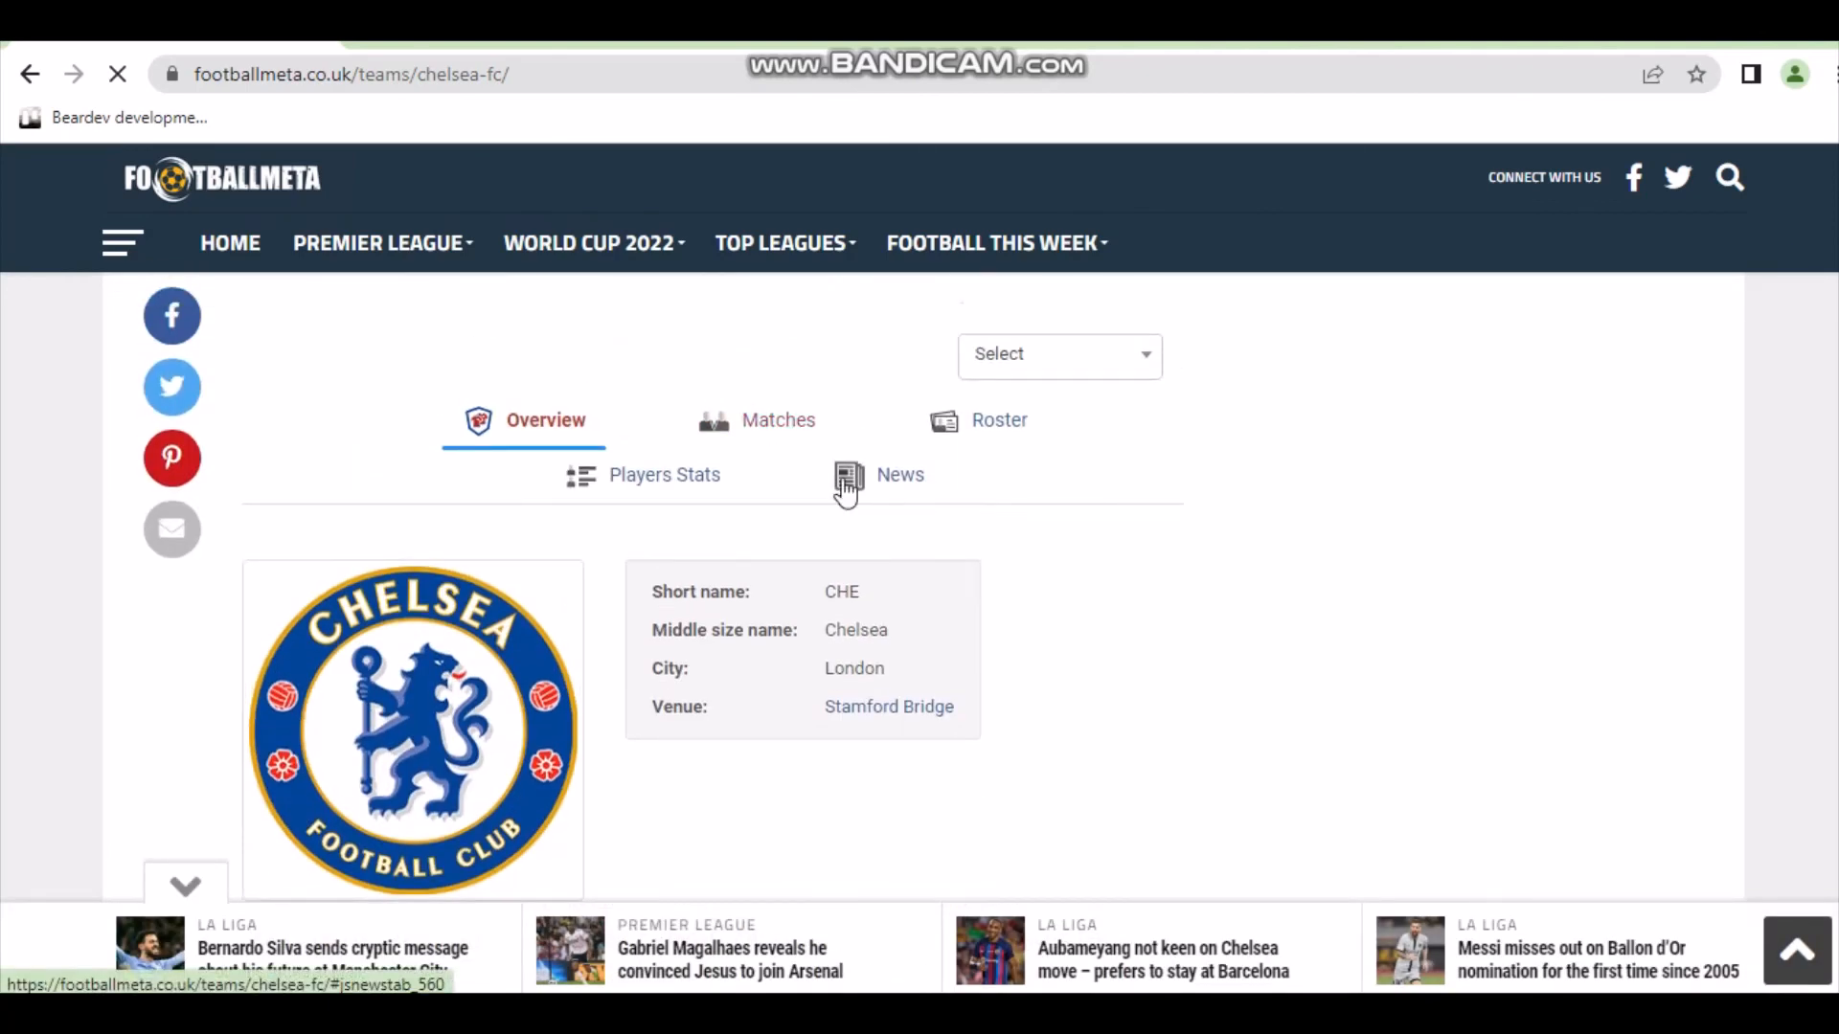
scroll(731, 456, down, 2)
scroll(692, 477, up, 2)
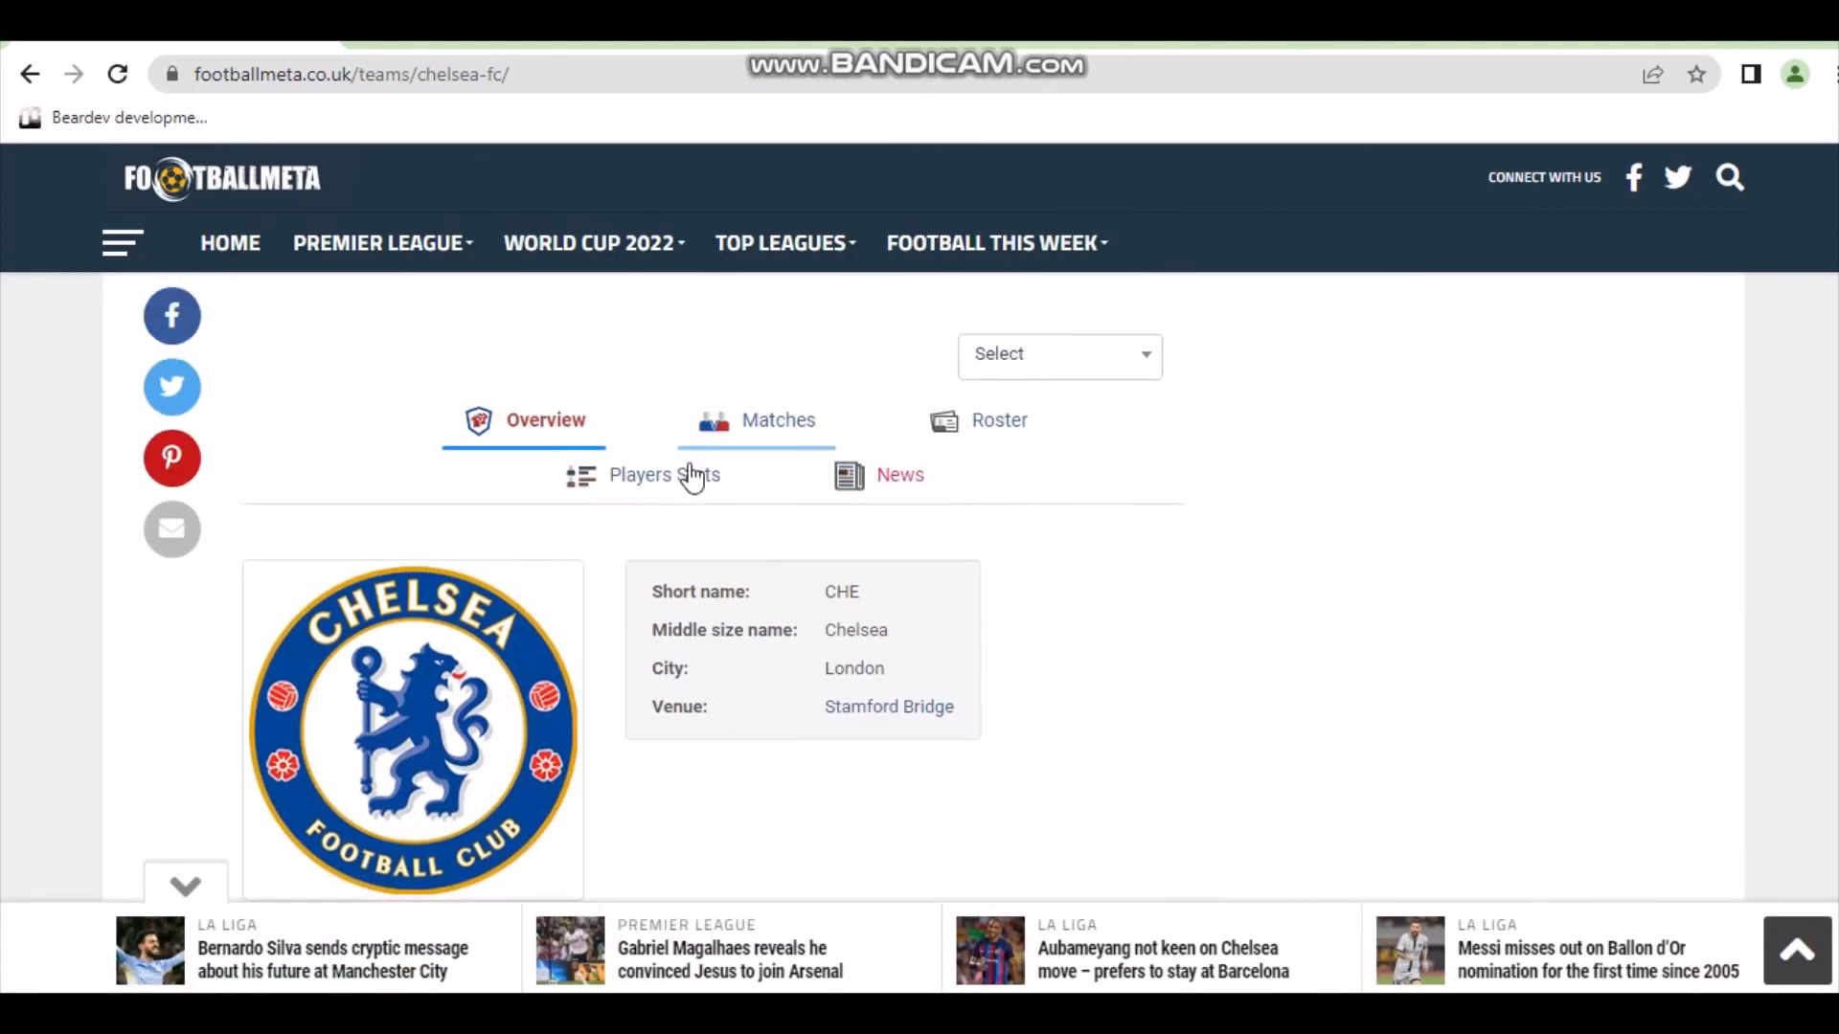
click(905, 477)
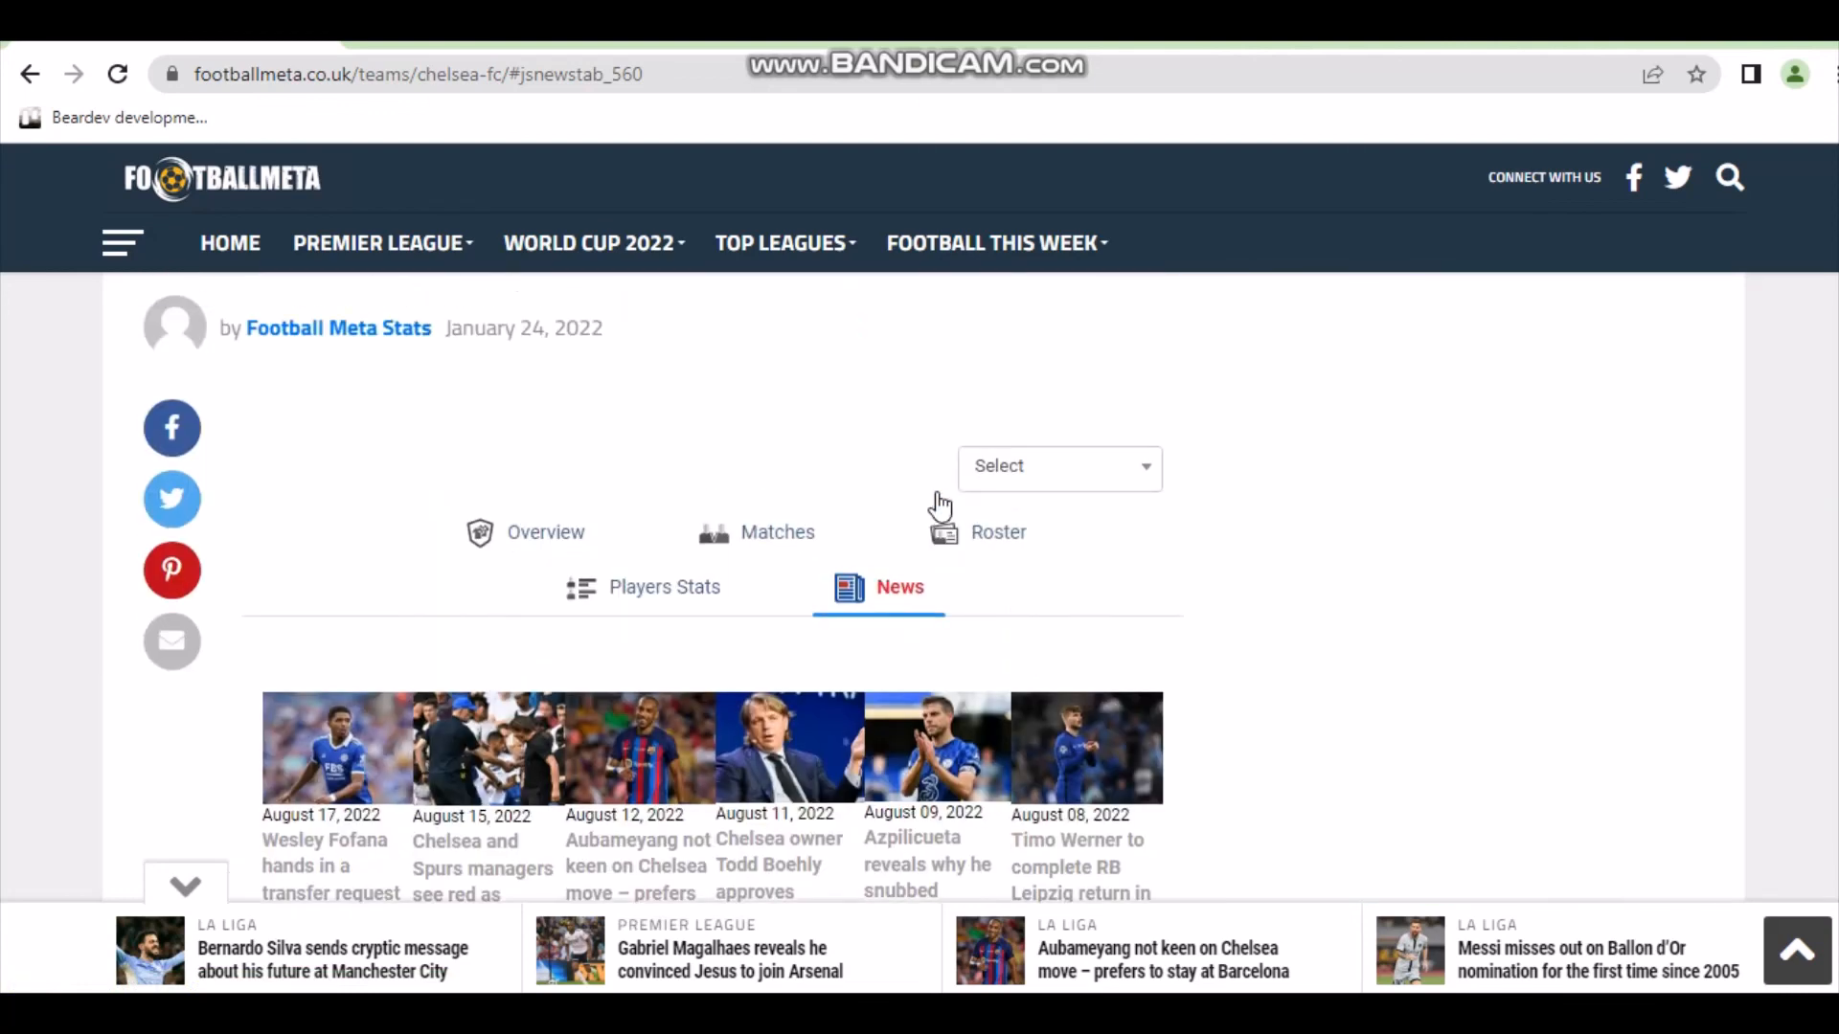
scroll(726, 548, down, 3)
scroll(464, 556, up, 2)
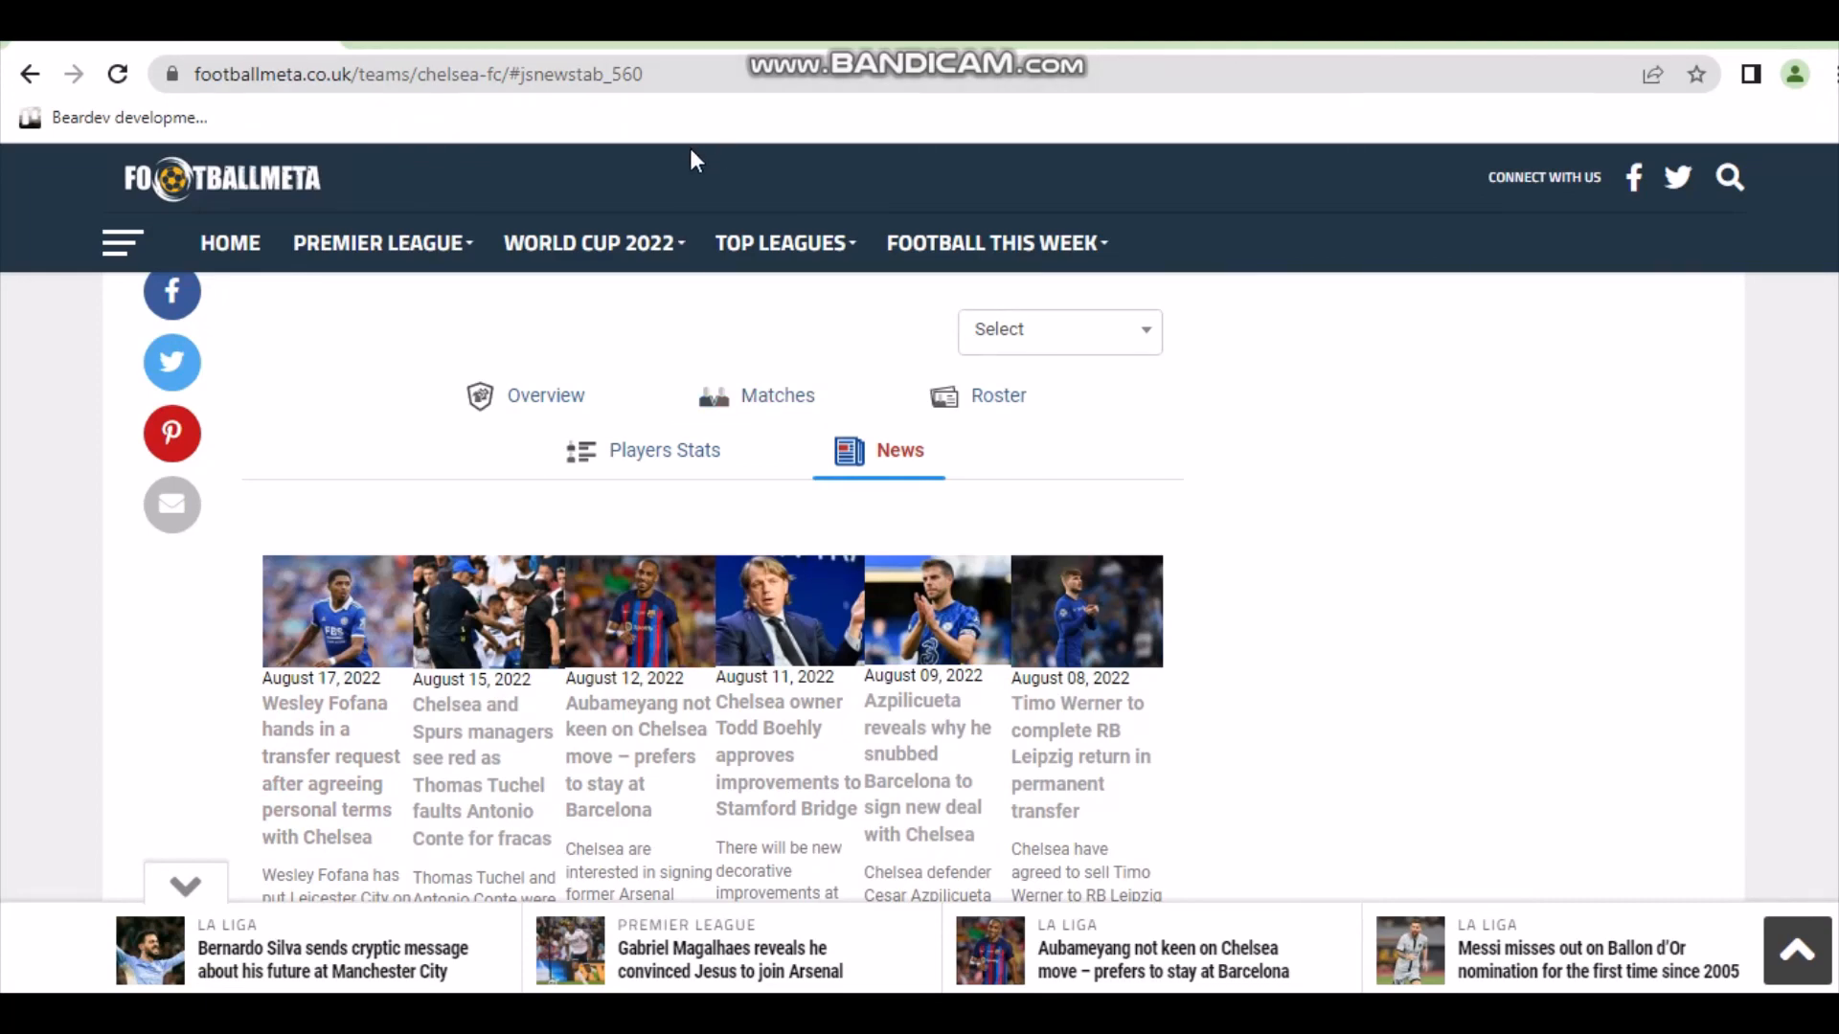
Return from the Chelsea FC team page to the site's English Premier League page.
scroll(690, 191, up, 3)
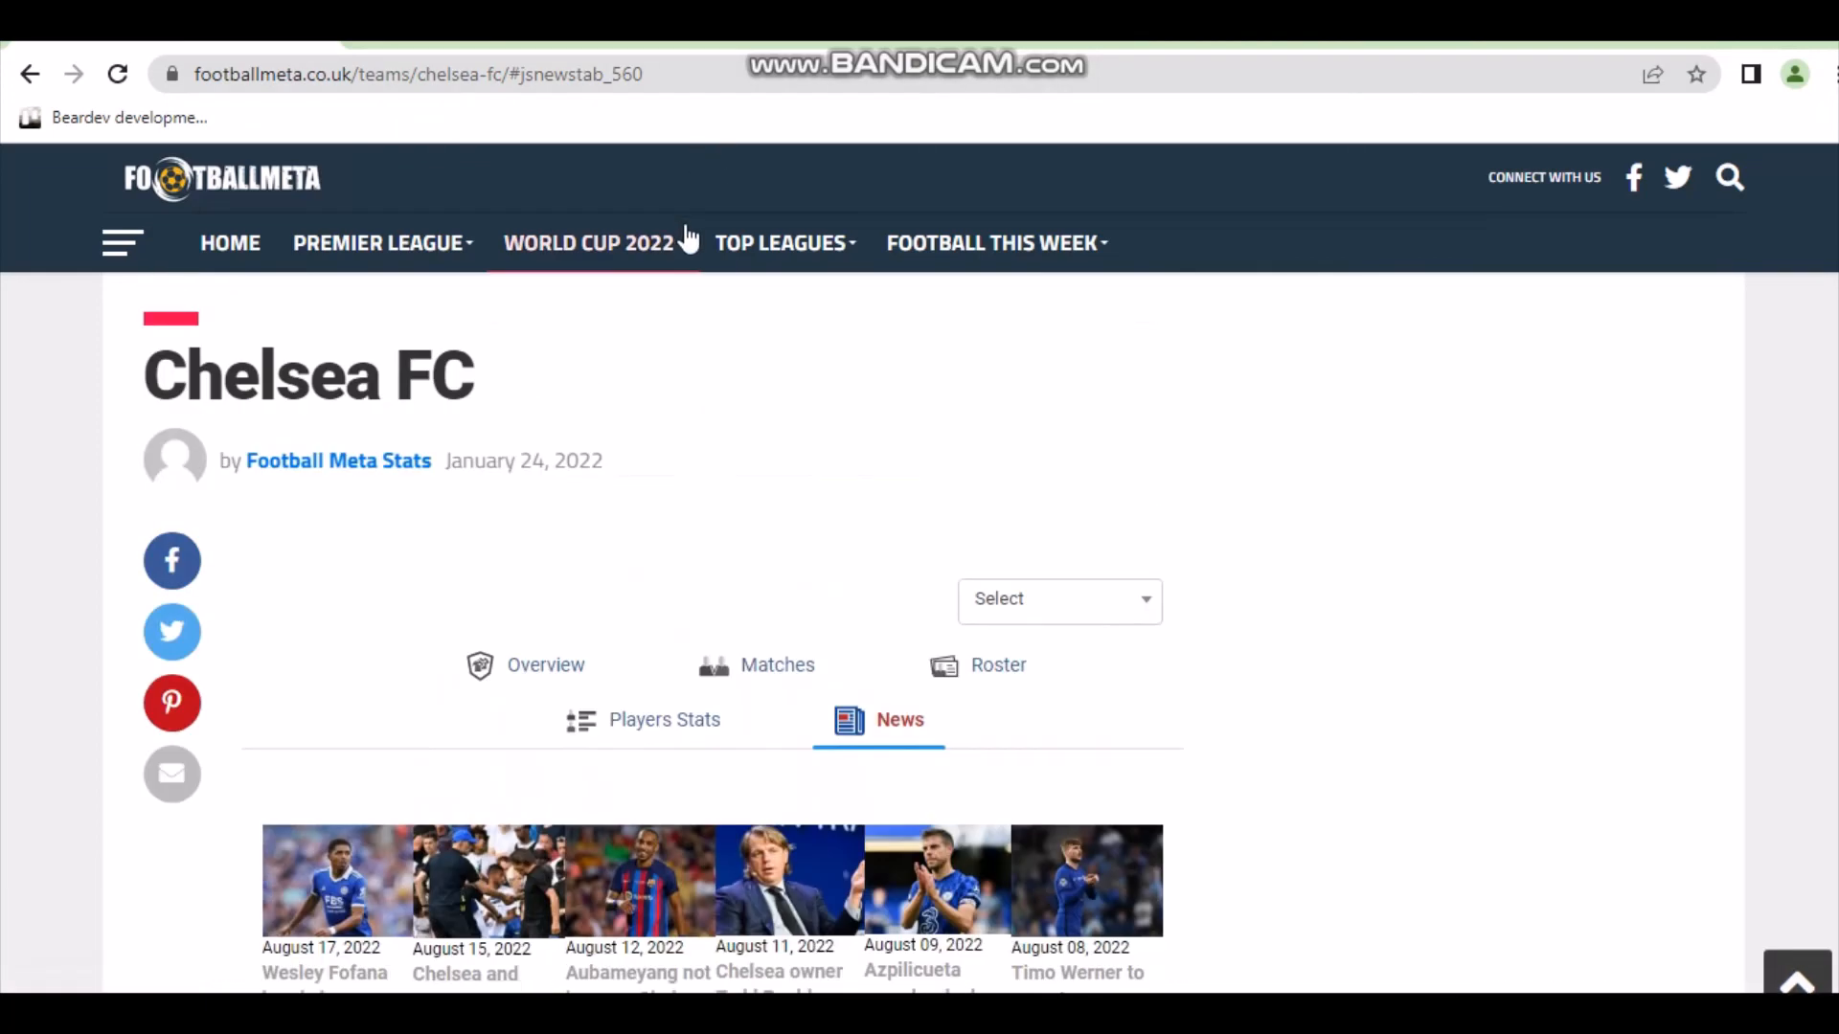
mouse_move(316, 245)
click(356, 303)
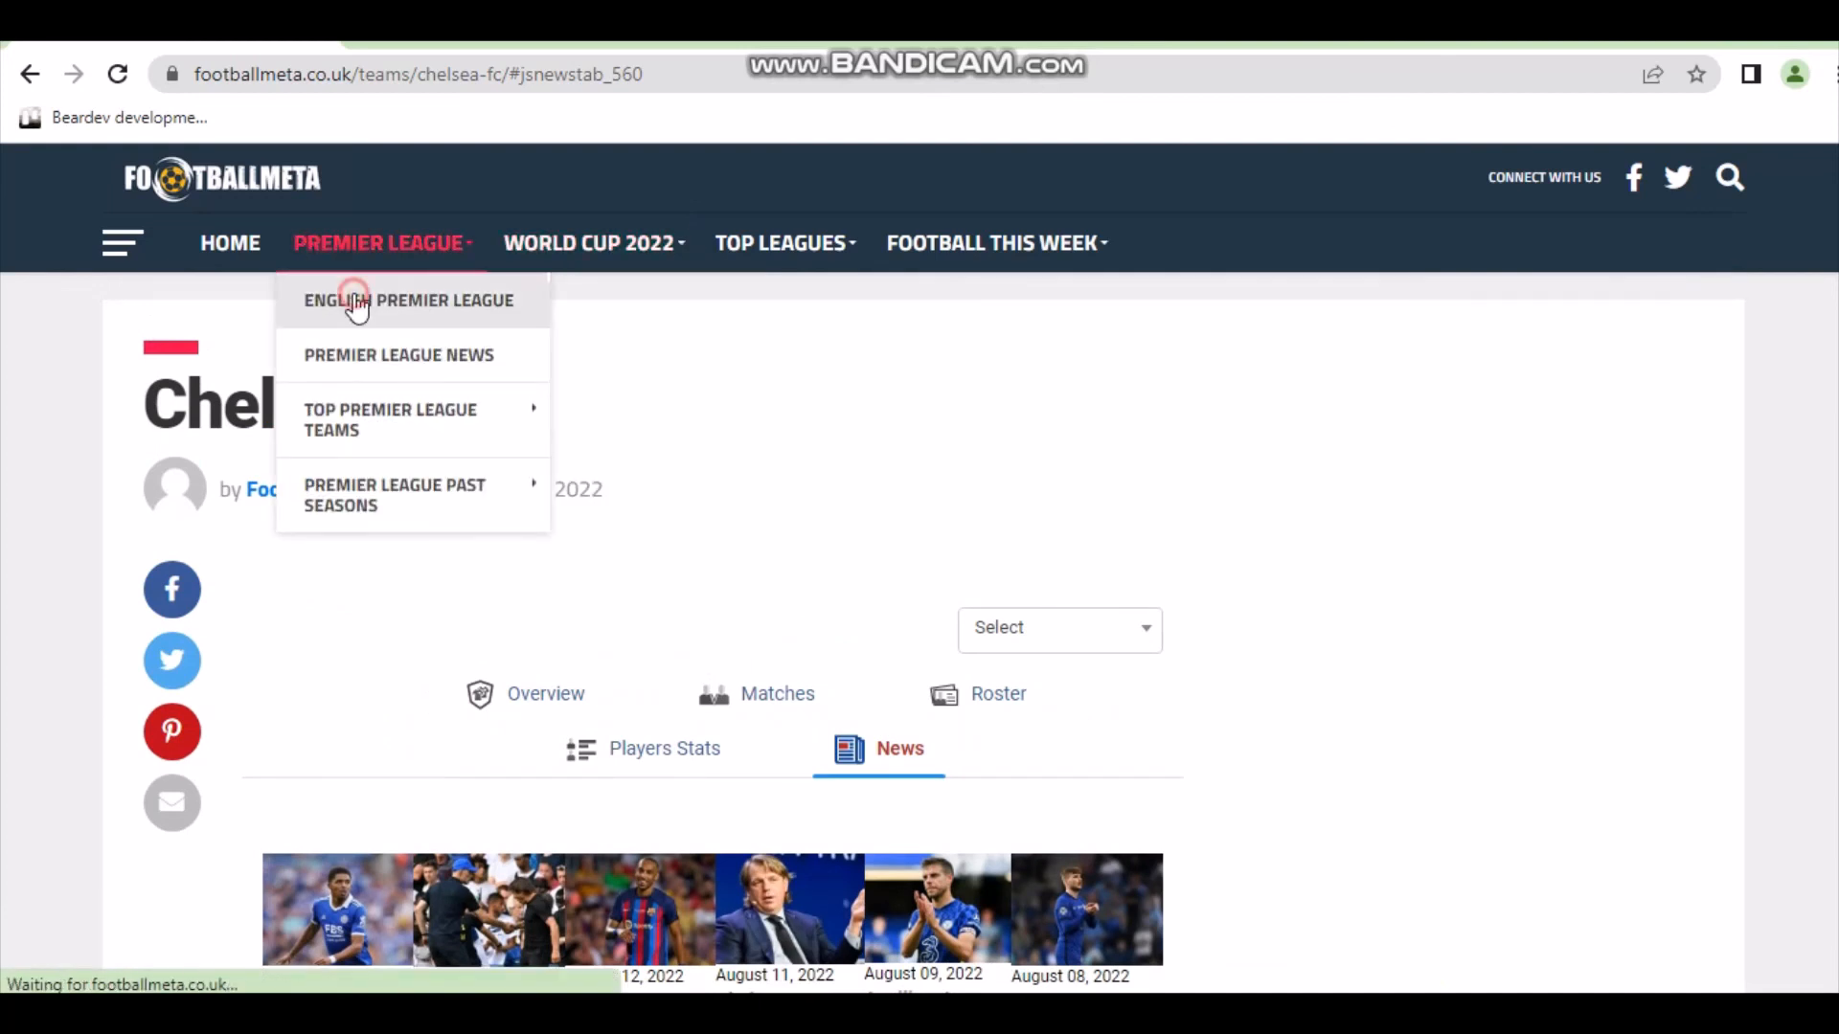